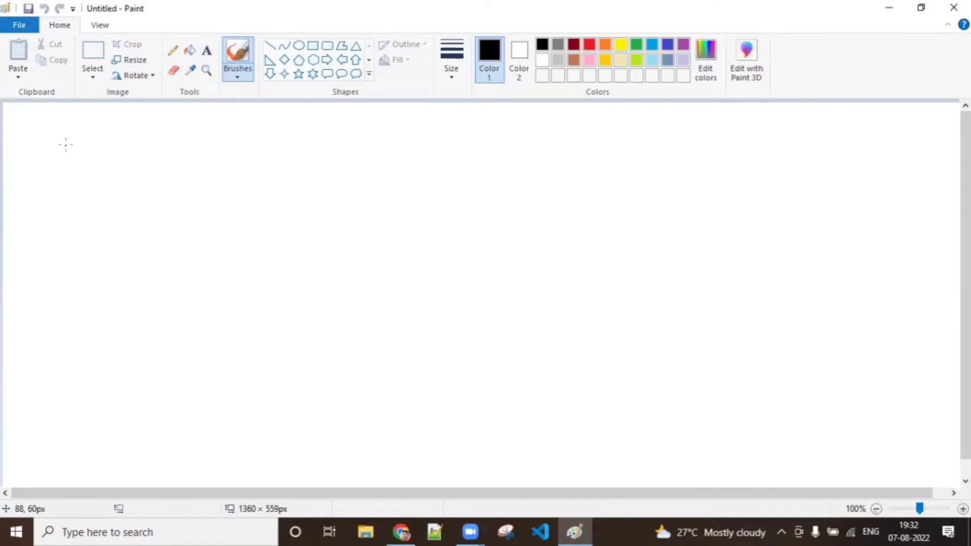
- Handwrite the heading "Roll up Summary in SF :" in black near the top of the blank canvas and underline it
mouse_move(51, 123)
mouse_down()
mouse_move(51, 142)
mouse_move(66, 142)
mouse_up()
drag(73, 129, 76, 133)
mouse_move(85, 123)
mouse_down()
mouse_move(86, 144)
mouse_move(133, 140)
mouse_up()
mouse_move(137, 129)
mouse_down()
mouse_move(136, 152)
mouse_move(137, 142)
mouse_up()
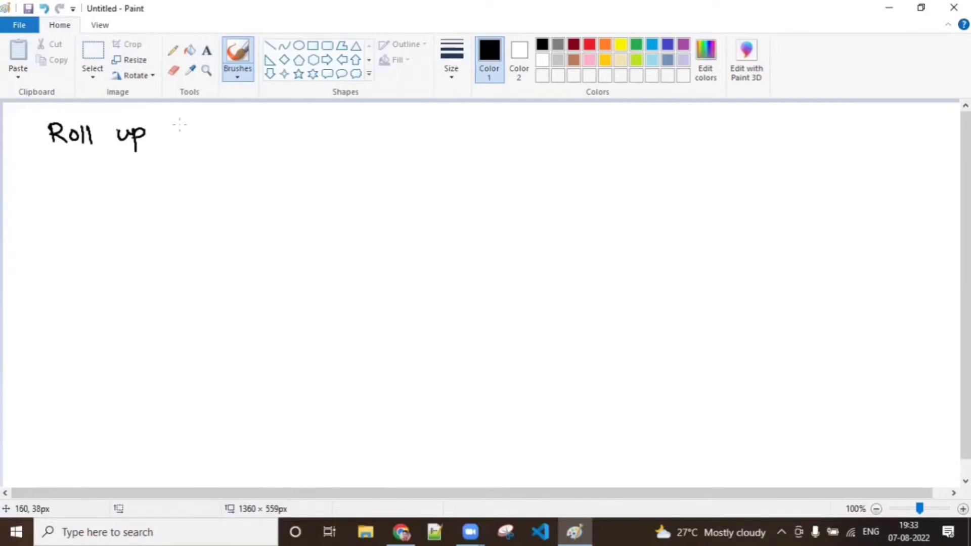
mouse_move(185, 122)
mouse_down()
mouse_move(166, 143)
mouse_move(273, 130)
mouse_move(277, 154)
mouse_up()
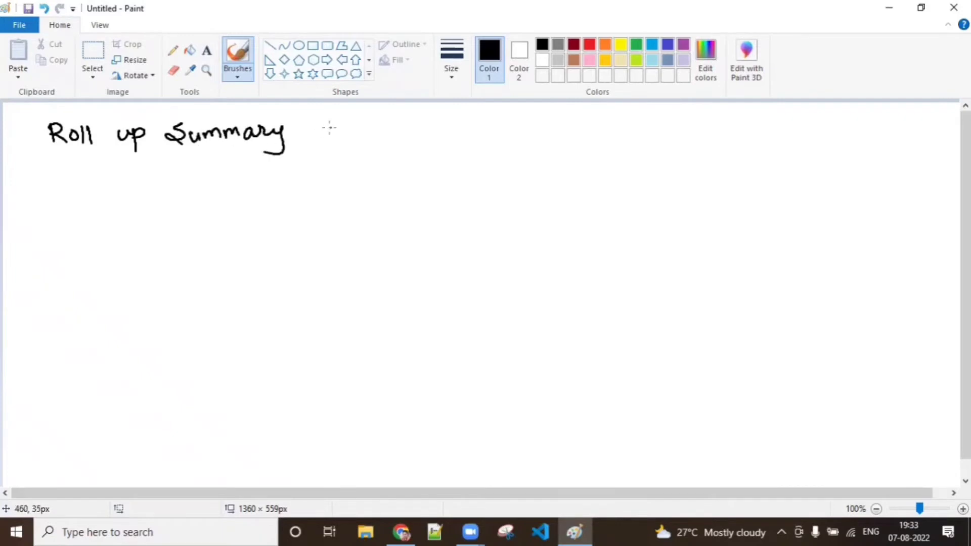
mouse_move(315, 127)
mouse_down()
mouse_move(316, 142)
mouse_move(378, 142)
mouse_up()
drag(373, 124, 392, 120)
drag(378, 135, 387, 134)
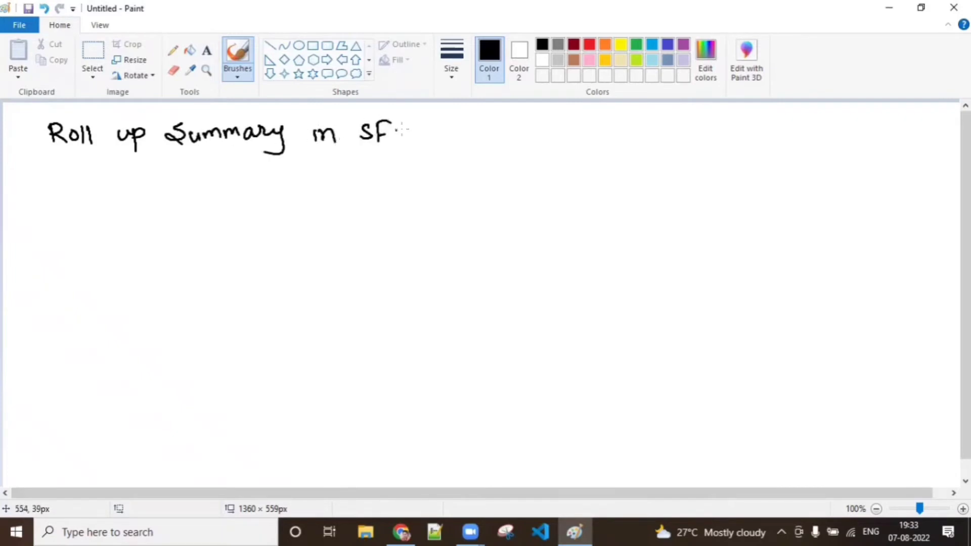
click(407, 128)
click(408, 137)
drag(51, 163, 397, 157)
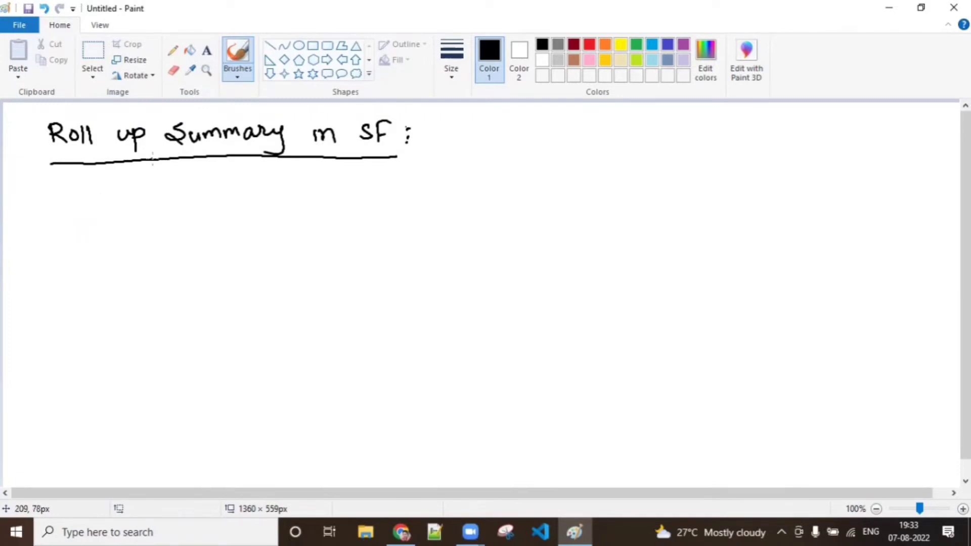
- Handwrite the label "condn :" below the heading and underline it twice
mouse_move(42, 208)
mouse_down()
mouse_move(75, 213)
mouse_move(81, 200)
mouse_move(90, 209)
mouse_up()
click(103, 205)
click(103, 215)
drag(33, 226, 101, 229)
drag(35, 241, 119, 238)
- Handwrite condition 1 beside the label: "There must be Master Detail Rem beetween 2 objects."
drag(160, 207, 162, 222)
mouse_move(165, 205)
mouse_down()
mouse_move(177, 213)
mouse_move(166, 232)
mouse_up()
mouse_move(212, 206)
mouse_down()
mouse_move(237, 217)
mouse_move(274, 202)
mouse_move(283, 218)
mouse_up()
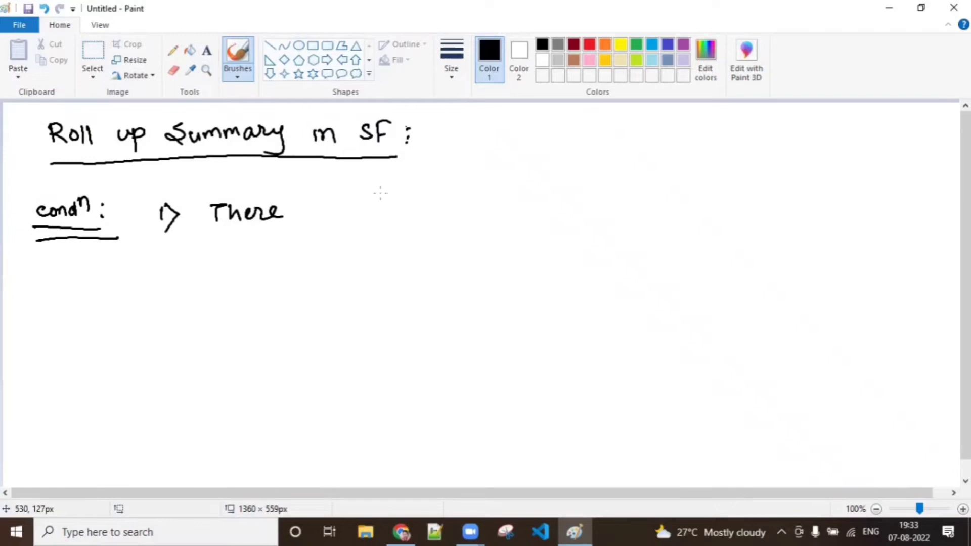
mouse_move(308, 207)
mouse_down()
mouse_move(316, 216)
mouse_move(374, 216)
mouse_move(386, 206)
mouse_up()
mouse_move(411, 200)
mouse_down()
mouse_move(416, 215)
mouse_move(554, 198)
mouse_move(671, 218)
mouse_move(686, 198)
mouse_move(743, 189)
mouse_move(759, 207)
mouse_move(860, 197)
mouse_move(879, 186)
mouse_move(928, 207)
mouse_up()
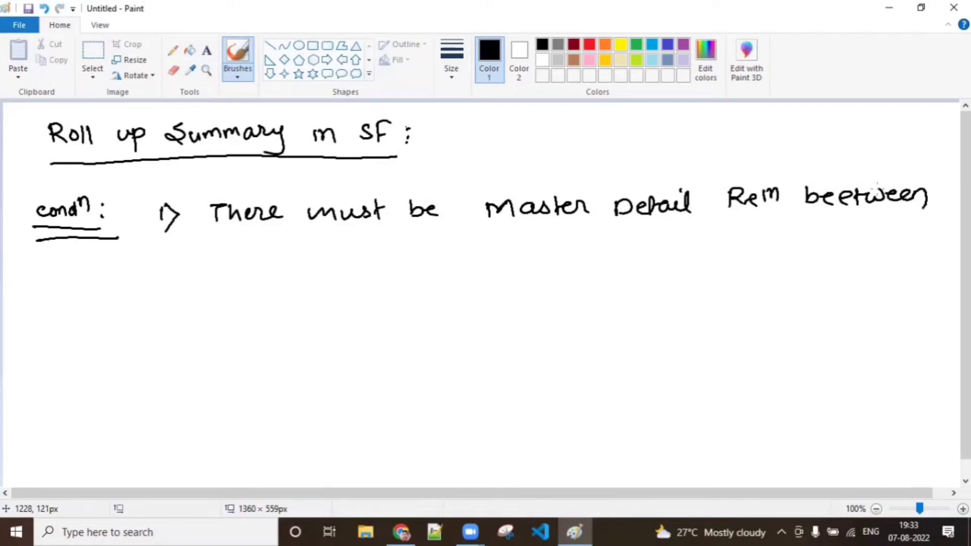
drag(203, 246, 221, 258)
mouse_move(248, 247)
mouse_down()
mouse_move(238, 252)
mouse_move(251, 250)
mouse_up()
mouse_move(257, 244)
mouse_down()
mouse_move(254, 253)
mouse_move(316, 250)
mouse_move(343, 264)
mouse_move(320, 280)
mouse_up()
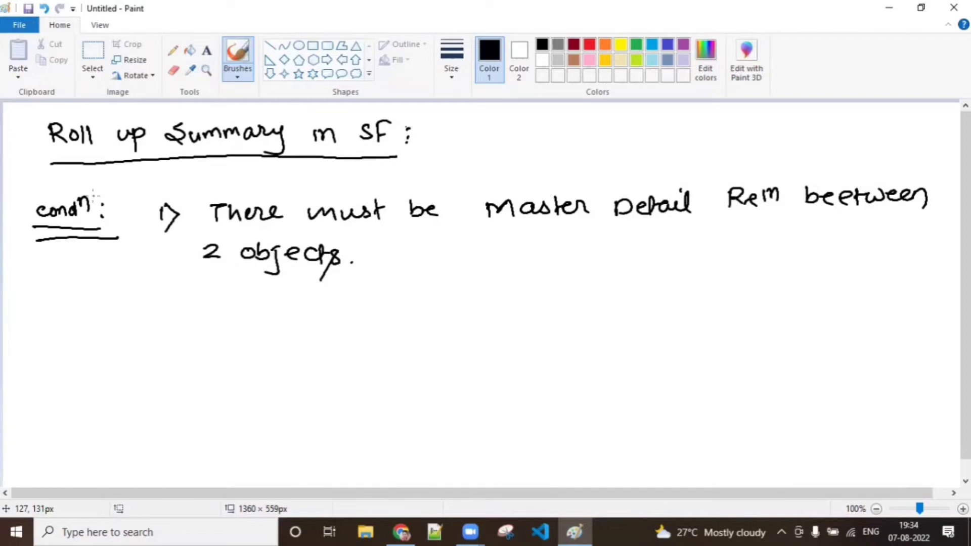
- Draw a red box around the words "Master Detail Rem" in condition 1
click(590, 44)
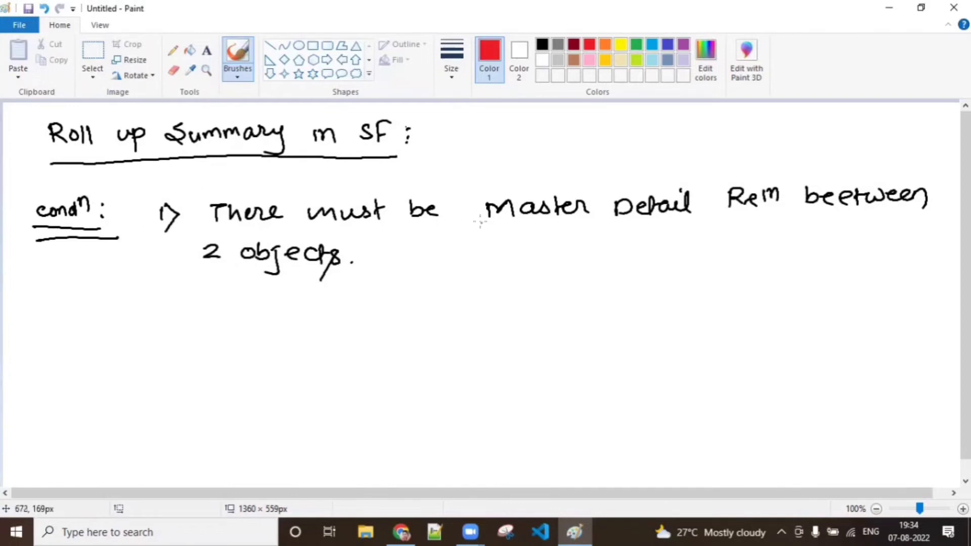
drag(479, 222, 794, 217)
key(ctrl+z)
mouse_move(469, 197)
mouse_down()
mouse_move(469, 223)
mouse_move(562, 228)
mouse_move(785, 215)
mouse_move(790, 188)
mouse_up()
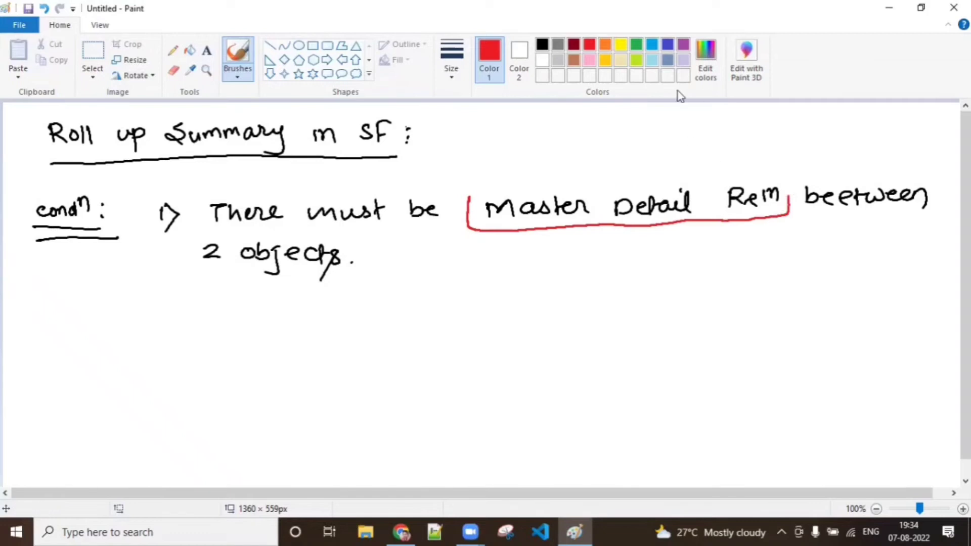
mouse_move(468, 198)
mouse_down()
mouse_move(739, 181)
mouse_move(791, 194)
mouse_move(788, 210)
mouse_up()
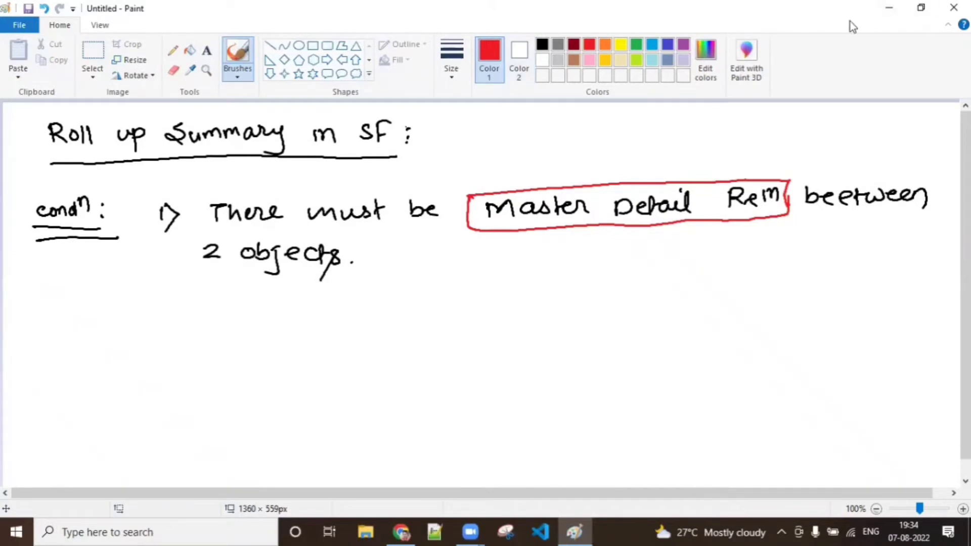
click(519, 121)
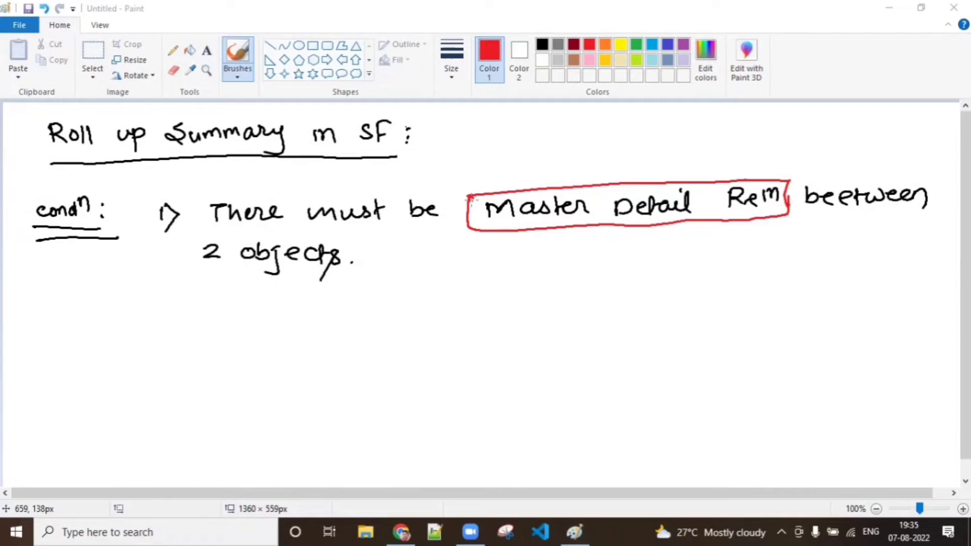
- Draw two large red rectangles side by side below condition 1 to represent the two objects
click(78, 310)
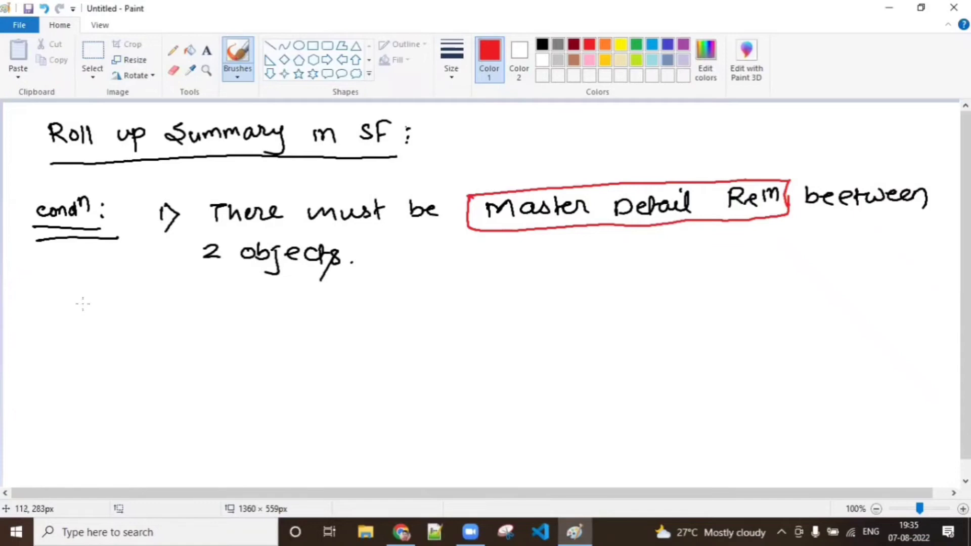
drag(82, 303, 297, 299)
mouse_move(83, 302)
mouse_down()
mouse_move(86, 451)
mouse_move(296, 445)
mouse_up()
drag(295, 300, 284, 460)
drag(476, 297, 480, 445)
mouse_move(473, 296)
mouse_down()
mouse_move(672, 293)
mouse_move(703, 445)
mouse_up()
drag(489, 444, 702, 441)
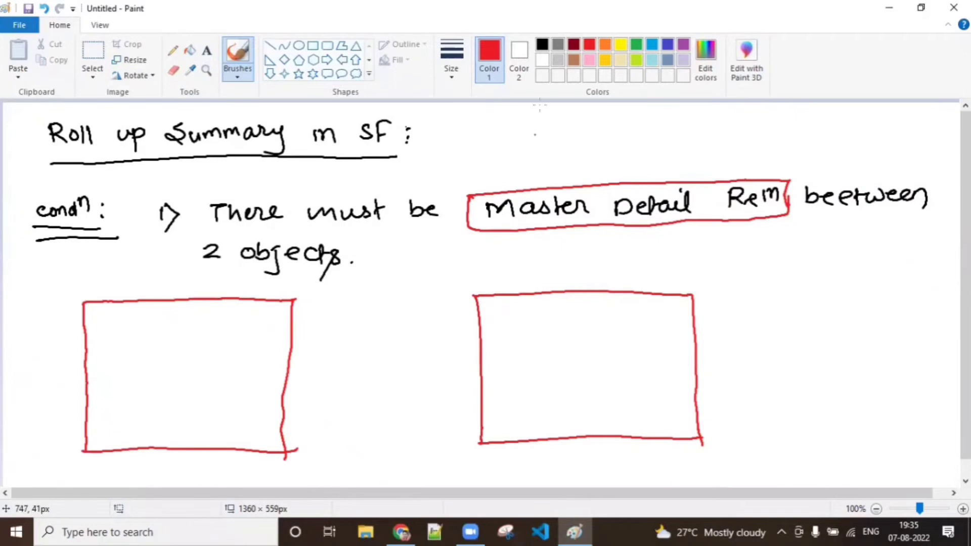
- Label the second rectangle "Hotel staff" and the first rectangle "Hotel" above their upper edges in green
click(636, 45)
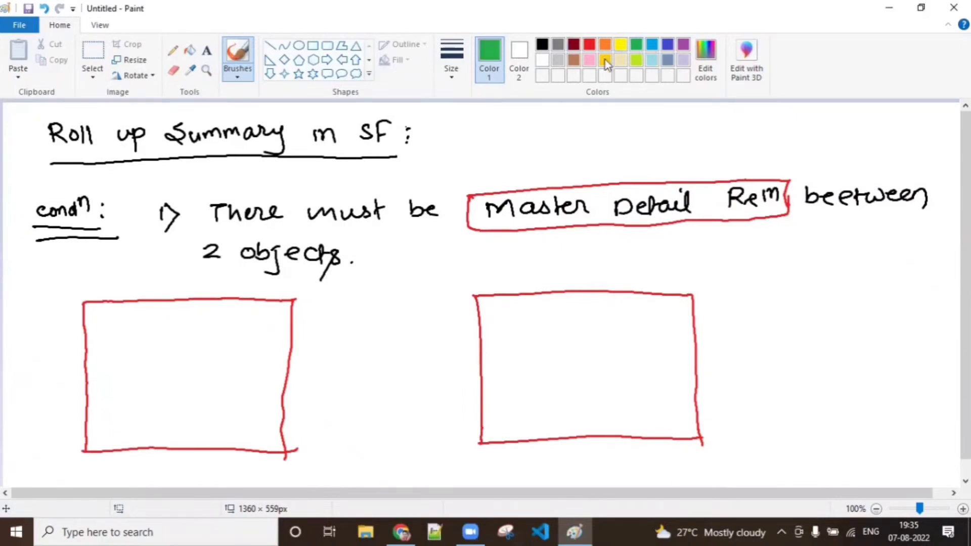
mouse_move(489, 270)
mouse_down()
mouse_move(488, 286)
mouse_move(501, 285)
mouse_up()
mouse_move(488, 278)
mouse_down()
mouse_move(539, 278)
mouse_move(535, 288)
mouse_move(592, 273)
mouse_move(595, 282)
mouse_up()
mouse_move(603, 264)
mouse_down()
mouse_move(598, 287)
mouse_move(610, 291)
mouse_move(631, 271)
mouse_up()
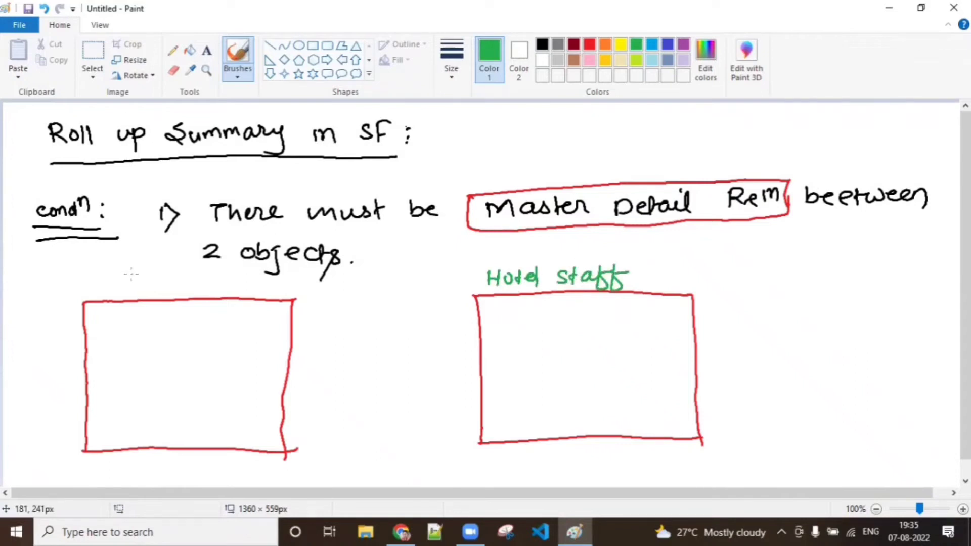
drag(118, 275, 117, 292)
drag(118, 283, 130, 282)
mouse_move(129, 274)
mouse_down()
mouse_move(130, 290)
mouse_move(163, 295)
mouse_move(168, 279)
mouse_move(178, 293)
mouse_up()
drag(182, 275, 184, 293)
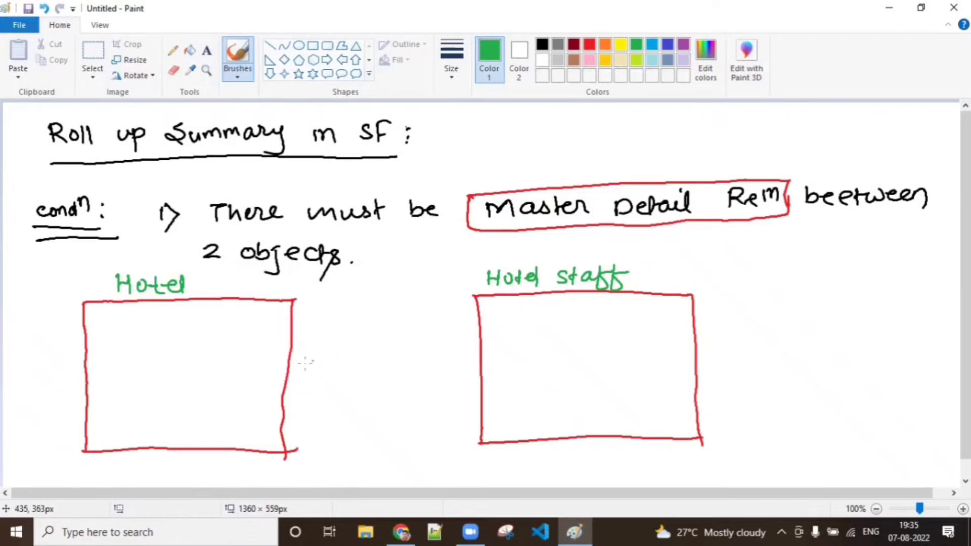
- Connect the rectangles with a green double-headed arrow labelled "MD" and add a "Choose Hotel :" lookup field to the Hotel staff rectangle
mouse_move(288, 368)
mouse_down()
mouse_move(478, 367)
mouse_move(474, 359)
mouse_move(469, 377)
mouse_up()
mouse_move(304, 358)
mouse_down()
mouse_move(287, 369)
mouse_move(307, 379)
mouse_move(383, 348)
mouse_up()
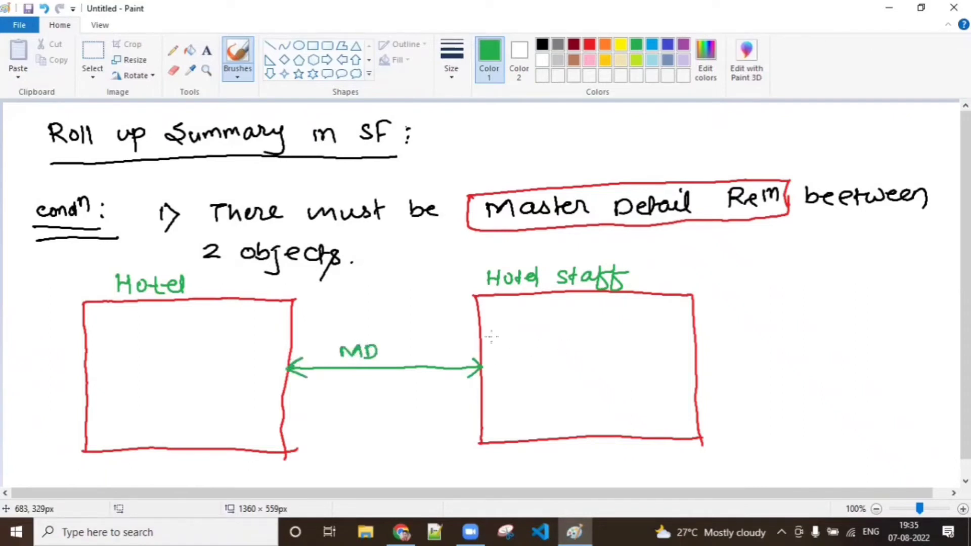
mouse_move(501, 344)
mouse_down()
mouse_move(503, 353)
mouse_move(653, 357)
mouse_move(713, 335)
mouse_move(643, 359)
mouse_up()
mouse_move(728, 337)
mouse_down()
mouse_move(722, 345)
mouse_move(736, 361)
mouse_up()
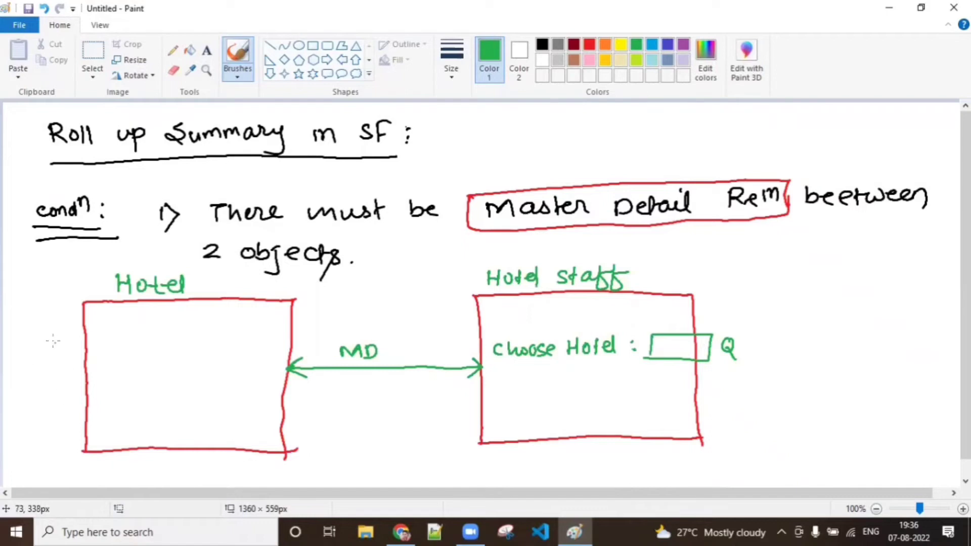
- Add "(Master)" after the Hotel label and "(Detail)" after the Hotel staff label in green
mouse_move(207, 273)
mouse_down()
mouse_move(205, 293)
mouse_move(238, 281)
mouse_move(247, 294)
mouse_move(302, 293)
mouse_up()
mouse_move(305, 297)
mouse_down()
mouse_move(313, 287)
mouse_move(323, 303)
mouse_up()
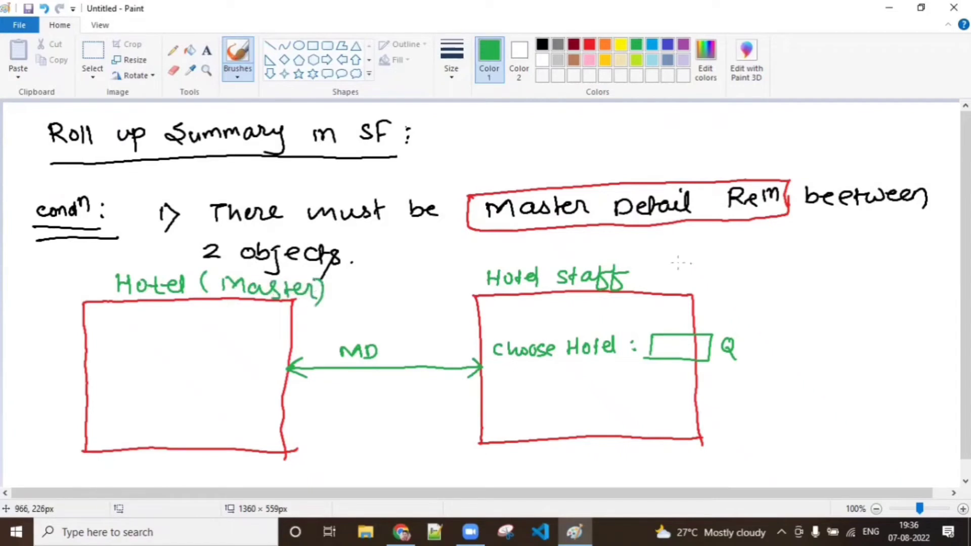
mouse_move(656, 261)
mouse_down()
mouse_move(655, 281)
mouse_move(667, 278)
mouse_up()
mouse_move(666, 265)
mouse_down()
mouse_move(669, 278)
mouse_move(739, 280)
mouse_up()
drag(749, 254, 747, 289)
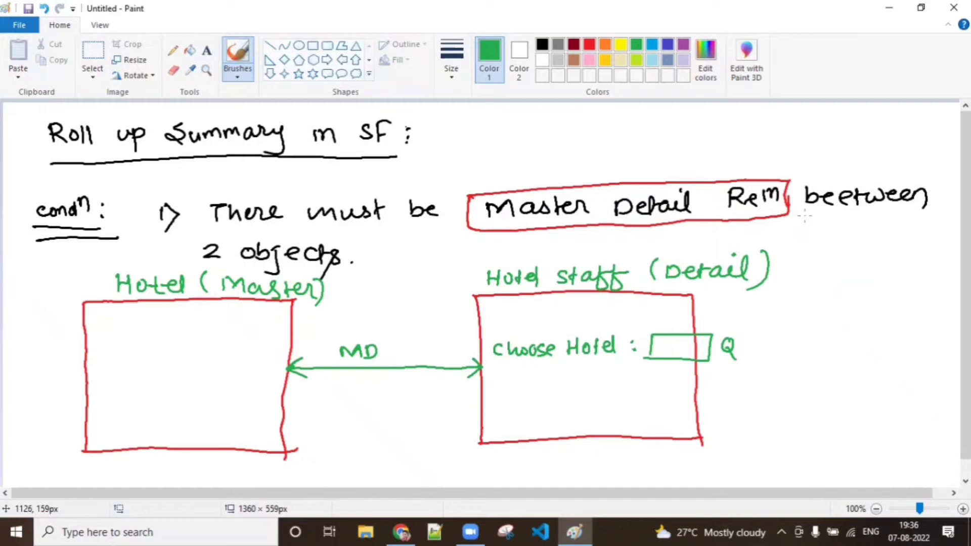
- Draw a tall green bracket beside the Hotel staff rectangle and write the orange title "4 Aggregate Funn" next to it
mouse_move(802, 215)
mouse_down()
mouse_move(762, 456)
mouse_move(793, 476)
mouse_up()
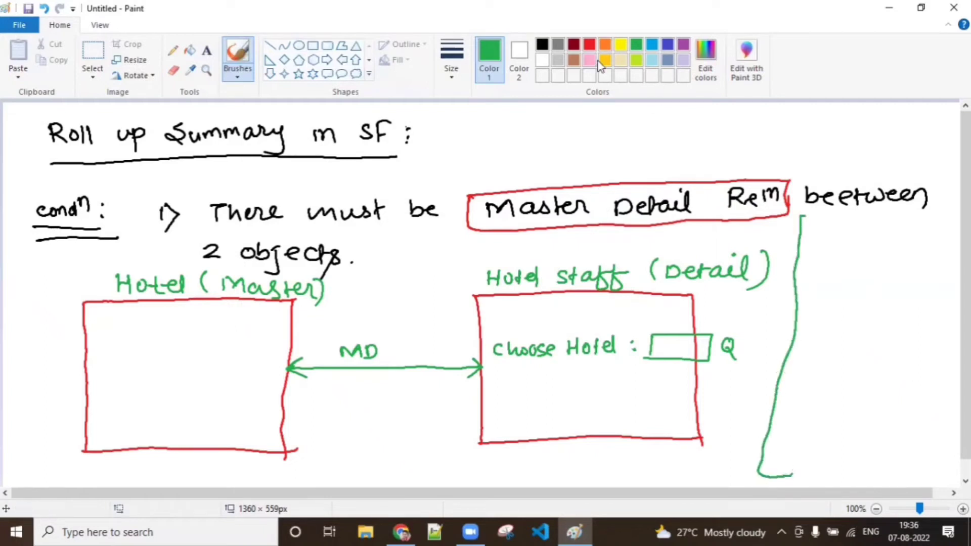
click(607, 46)
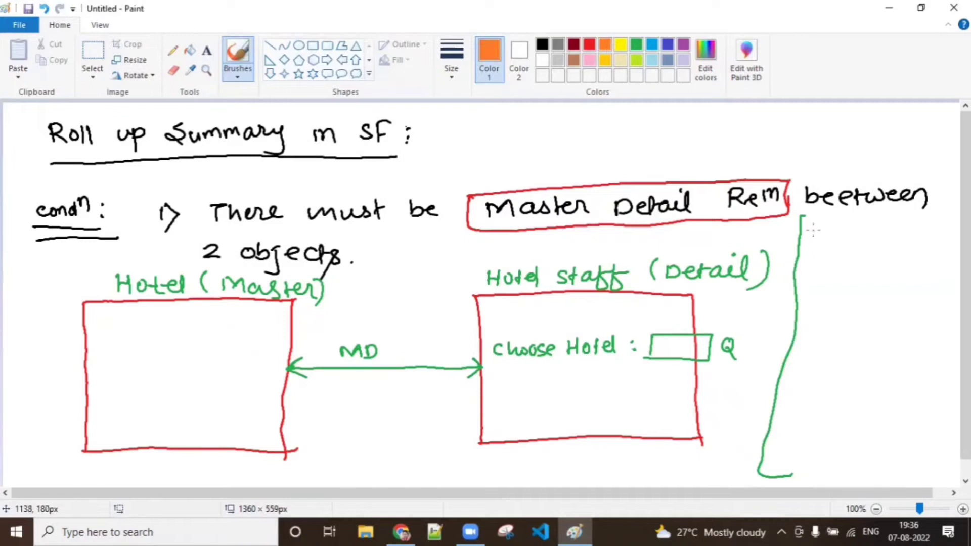
drag(811, 230, 818, 248)
drag(839, 229, 835, 243)
drag(840, 229, 847, 237)
mouse_move(853, 234)
mouse_down()
mouse_move(848, 251)
mouse_move(893, 234)
mouse_move(919, 253)
mouse_move(949, 236)
mouse_up()
mouse_move(813, 265)
mouse_down()
mouse_move(808, 277)
mouse_move(835, 278)
mouse_up()
drag(850, 278, 860, 264)
drag(854, 270, 863, 275)
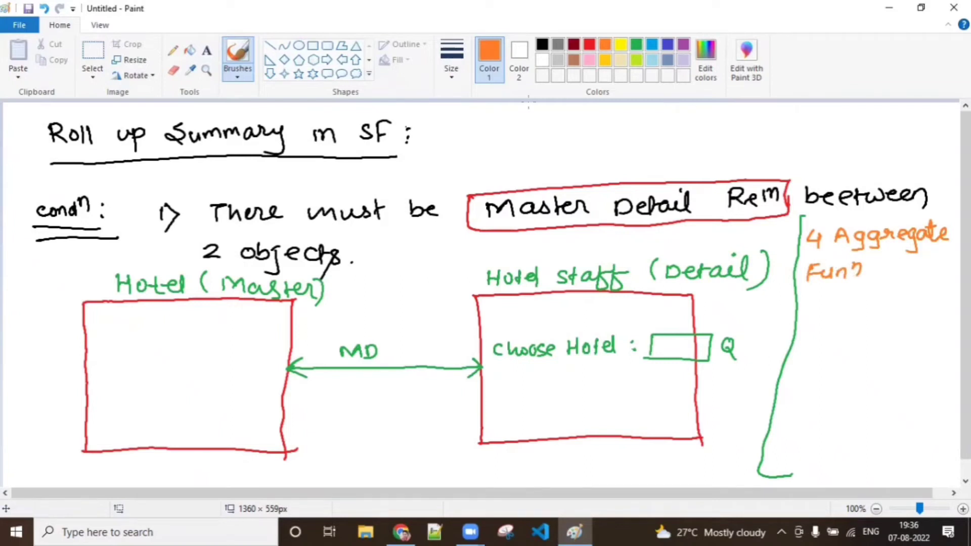
- List the four functions under the orange title: 1) count(), 2) max(), 3) min() and 4) Sum()
click(529, 102)
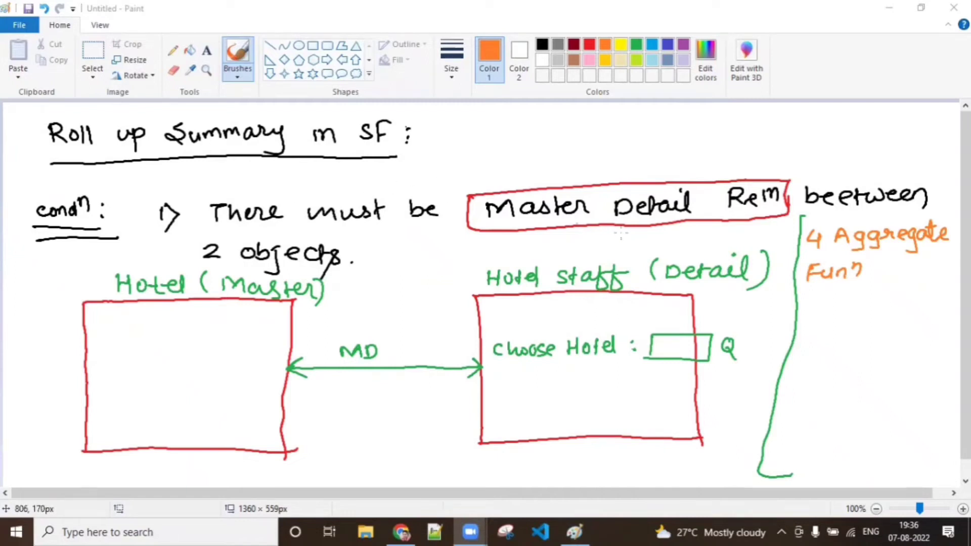
click(810, 302)
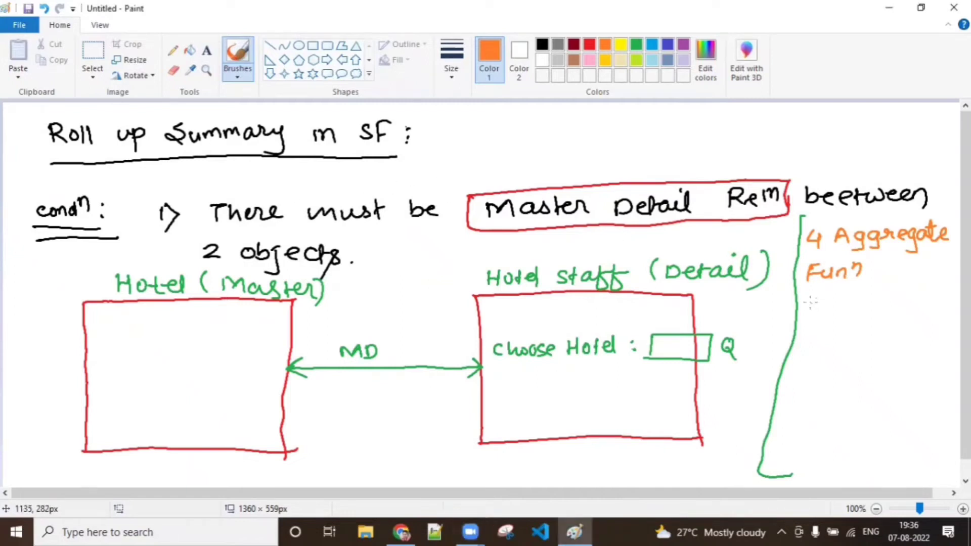
mouse_move(816, 302)
mouse_down()
mouse_move(816, 317)
mouse_move(907, 314)
mouse_move(910, 299)
mouse_up()
drag(902, 304, 925, 314)
drag(940, 296, 943, 315)
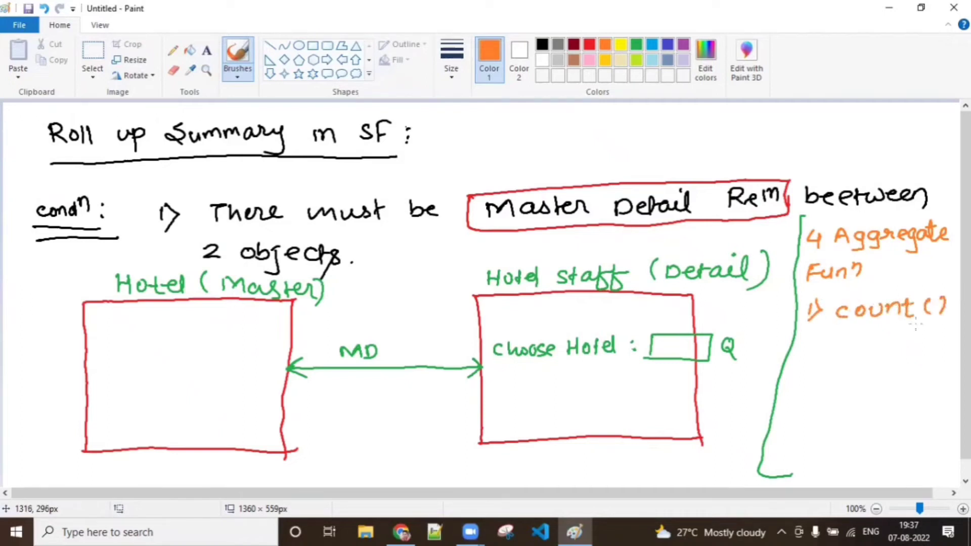
drag(805, 348, 921, 360)
mouse_move(796, 379)
mouse_down()
mouse_move(806, 393)
mouse_move(841, 384)
mouse_move(888, 403)
mouse_up()
click(852, 376)
drag(900, 384, 904, 403)
mouse_move(783, 411)
mouse_down()
mouse_move(779, 421)
mouse_move(799, 409)
mouse_move(835, 412)
mouse_move(883, 433)
mouse_up()
mouse_move(889, 414)
mouse_down()
mouse_move(887, 434)
mouse_move(899, 435)
mouse_up()
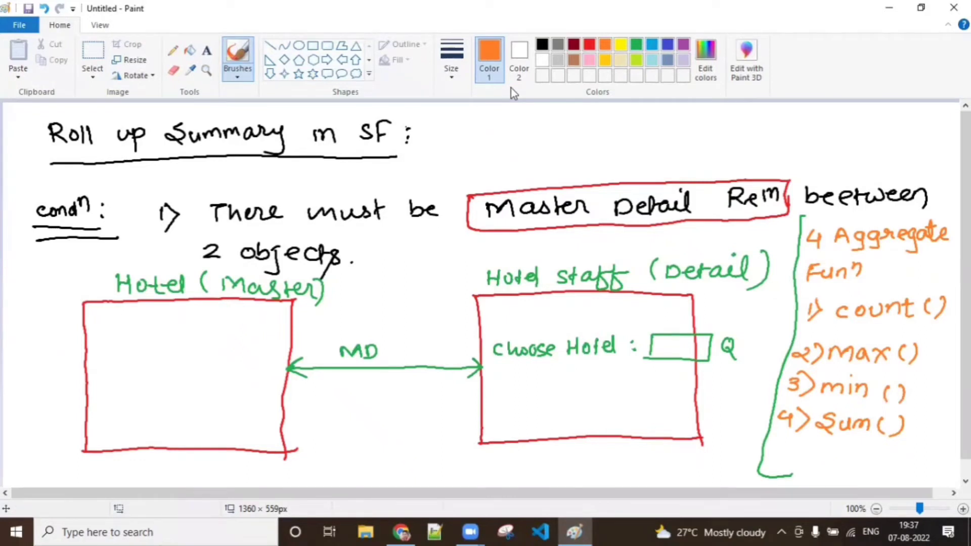
- Mark the count() entry with a thick black check mark
click(542, 45)
mouse_move(769, 310)
mouse_down()
mouse_move(771, 320)
mouse_move(823, 292)
mouse_up()
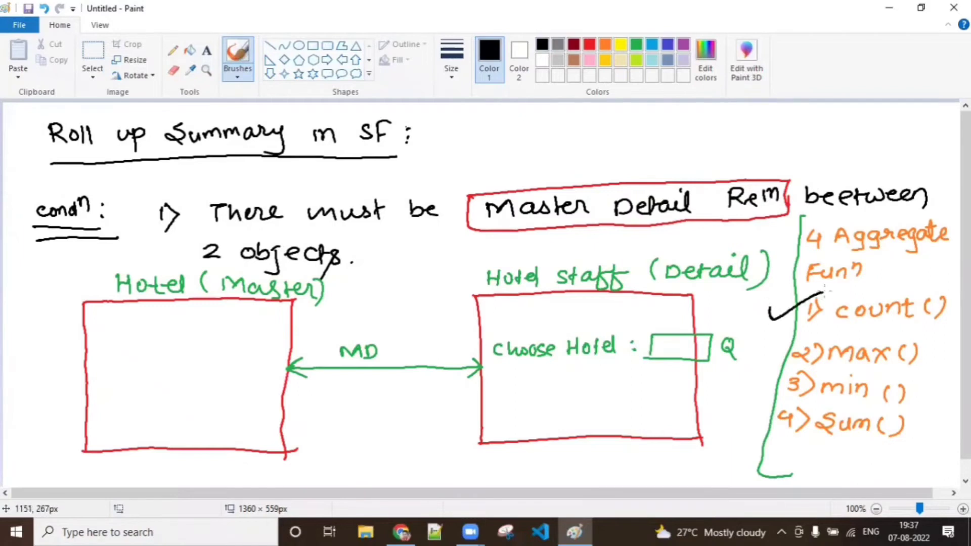
drag(771, 309, 844, 294)
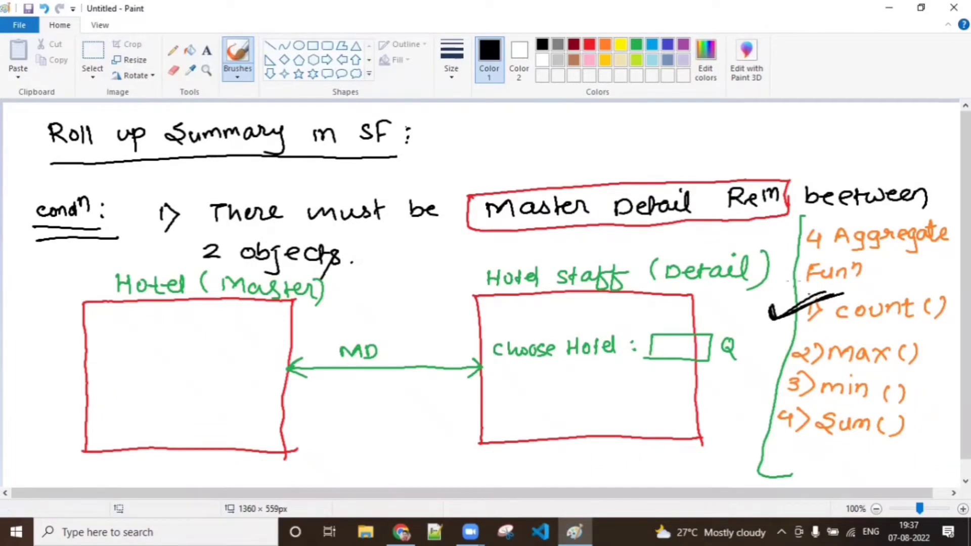
- Start a new blank drawing, saving the current one to the Desktop as the PNG file RollUp1
click(20, 27)
click(41, 49)
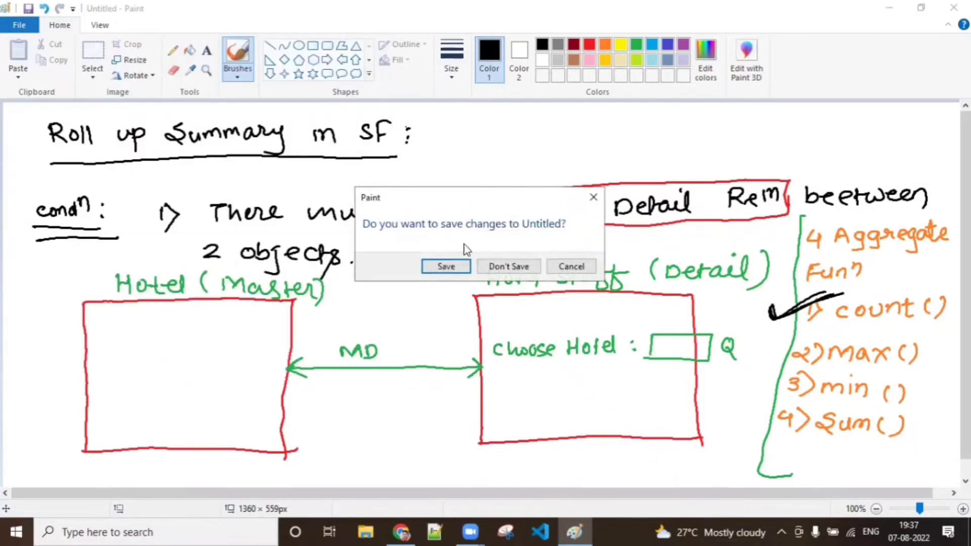
click(454, 270)
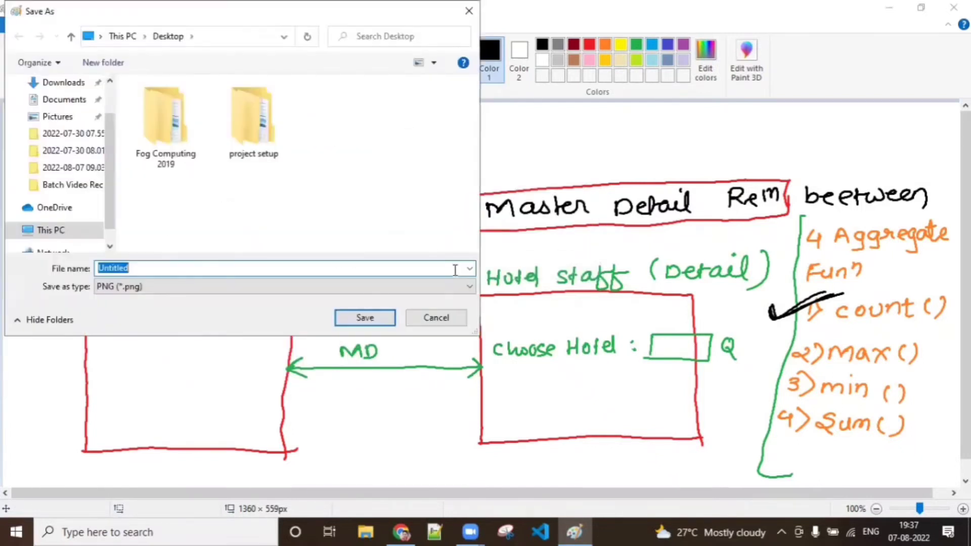
text(RollUp1)
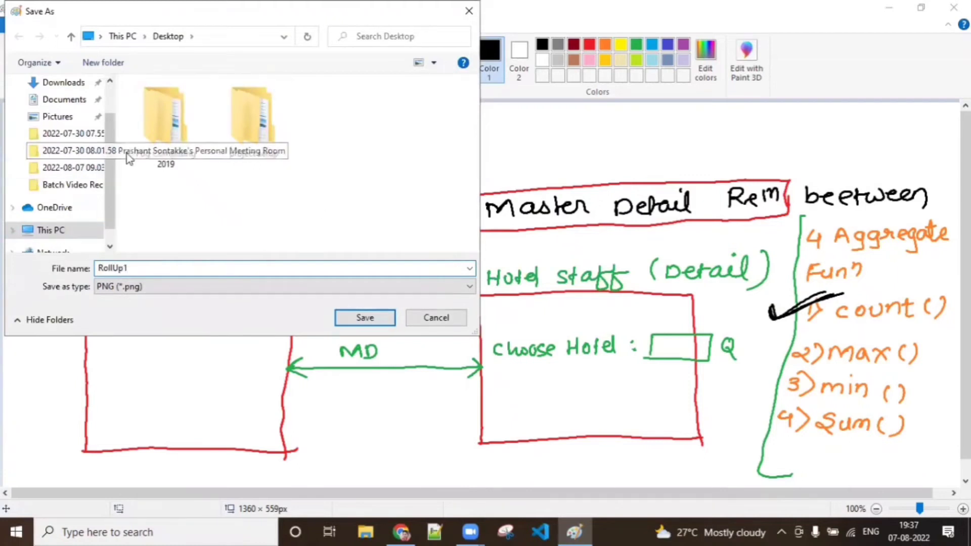
scroll(111, 138, up, 2)
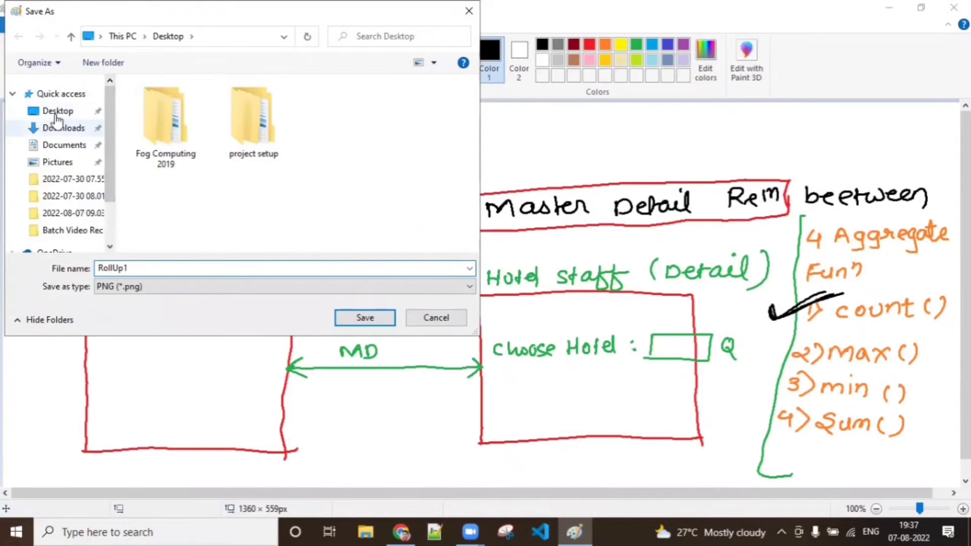
click(68, 112)
click(343, 322)
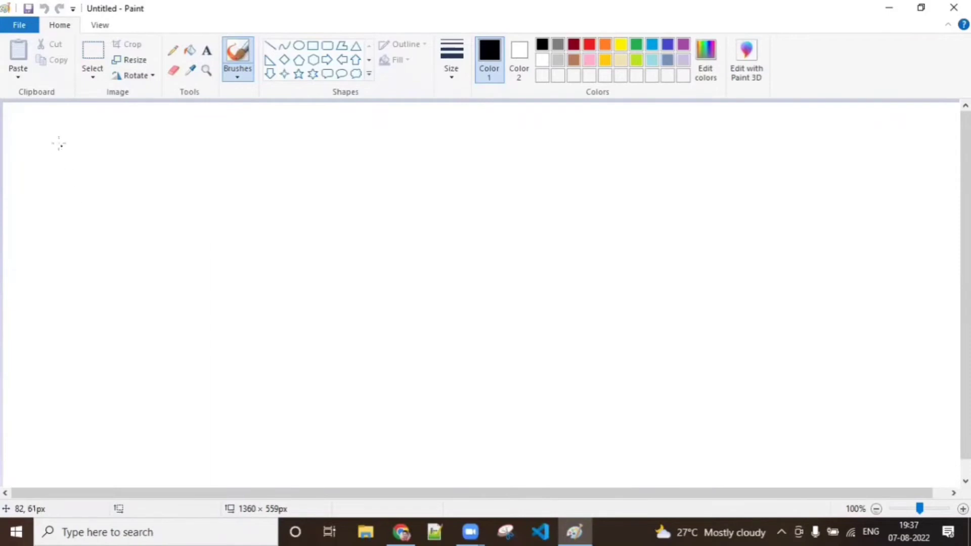
- Write the black headings "Hotel" and "Hotel Staff" side by side and draw a rectangle under the Hotel heading
mouse_move(51, 128)
mouse_down()
mouse_move(55, 141)
mouse_move(64, 129)
mouse_move(100, 144)
mouse_up()
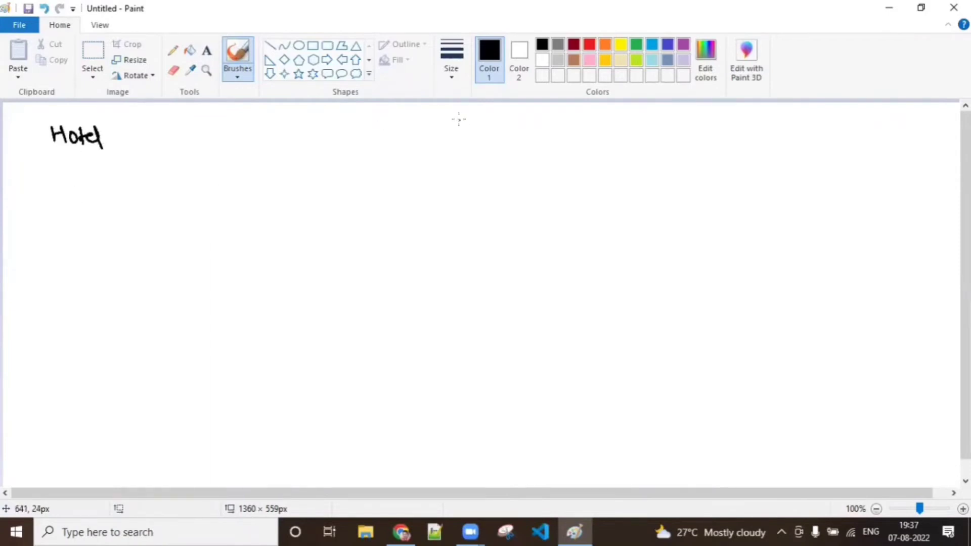
mouse_move(458, 119)
mouse_down()
mouse_move(526, 129)
mouse_move(590, 121)
mouse_up()
drag(36, 186, 188, 183)
mouse_move(34, 188)
mouse_down()
mouse_move(35, 257)
mouse_move(77, 281)
mouse_move(210, 272)
mouse_move(214, 190)
mouse_move(174, 177)
mouse_up()
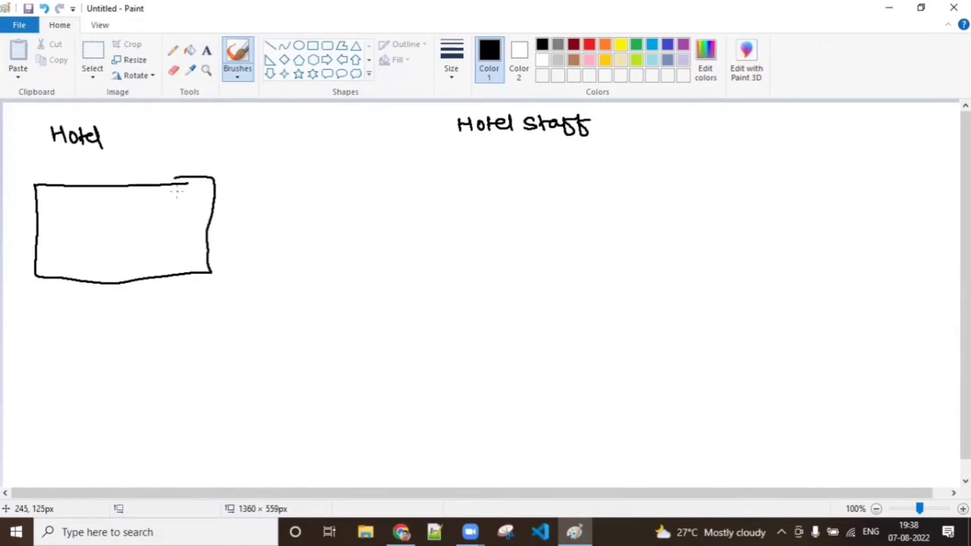
- Draw four black rectangles in two rows of two below the Hotel Staff heading
drag(456, 156, 619, 158)
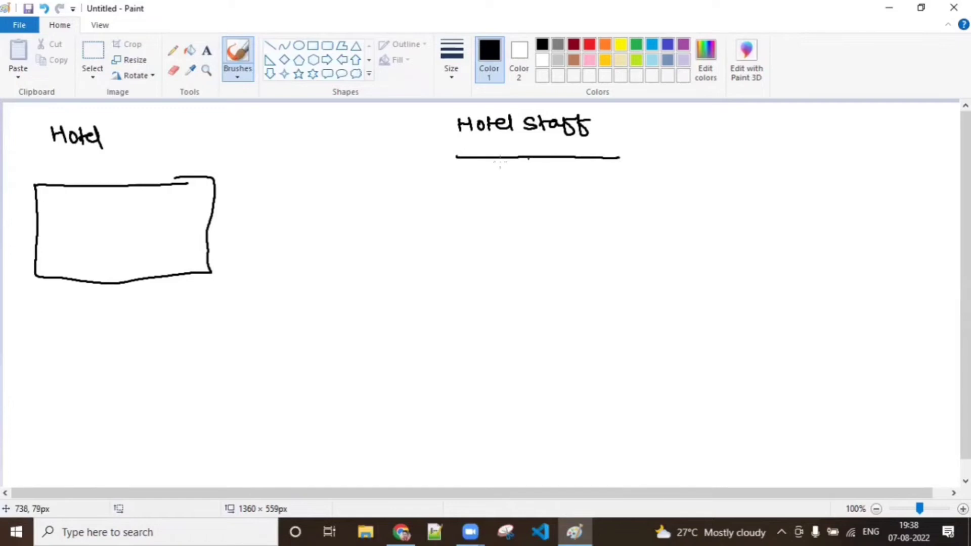
mouse_move(455, 158)
mouse_down()
mouse_move(455, 203)
mouse_move(493, 212)
mouse_move(633, 207)
mouse_move(620, 157)
mouse_up()
click(534, 181)
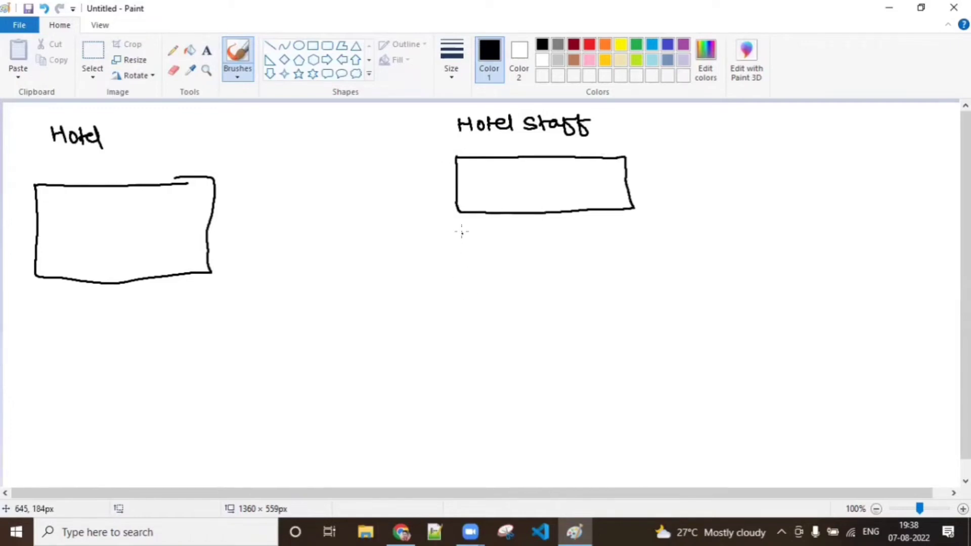
mouse_move(470, 230)
mouse_down()
mouse_move(638, 231)
mouse_move(459, 271)
mouse_move(655, 272)
mouse_move(637, 223)
mouse_up()
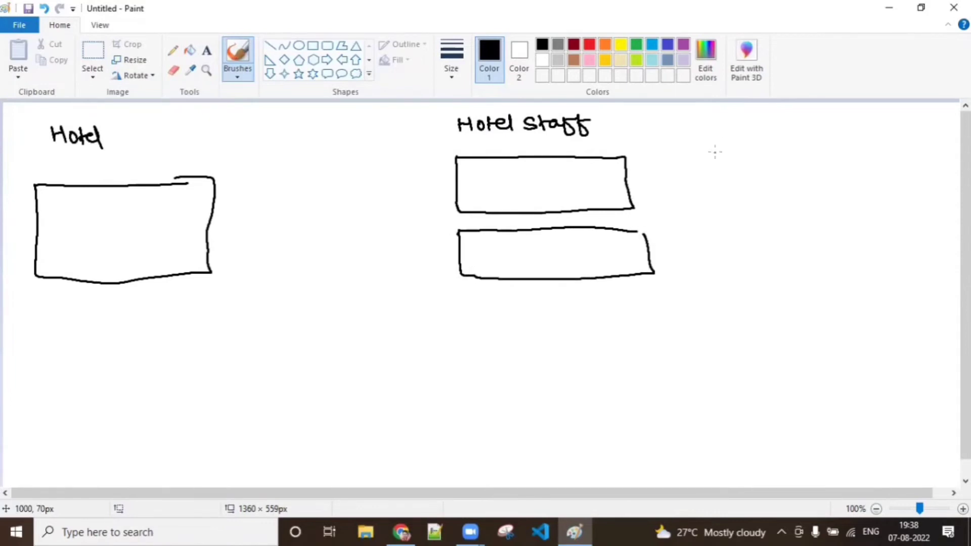
mouse_move(715, 151)
mouse_down()
mouse_move(719, 190)
mouse_move(764, 146)
mouse_move(859, 145)
mouse_move(867, 196)
mouse_up()
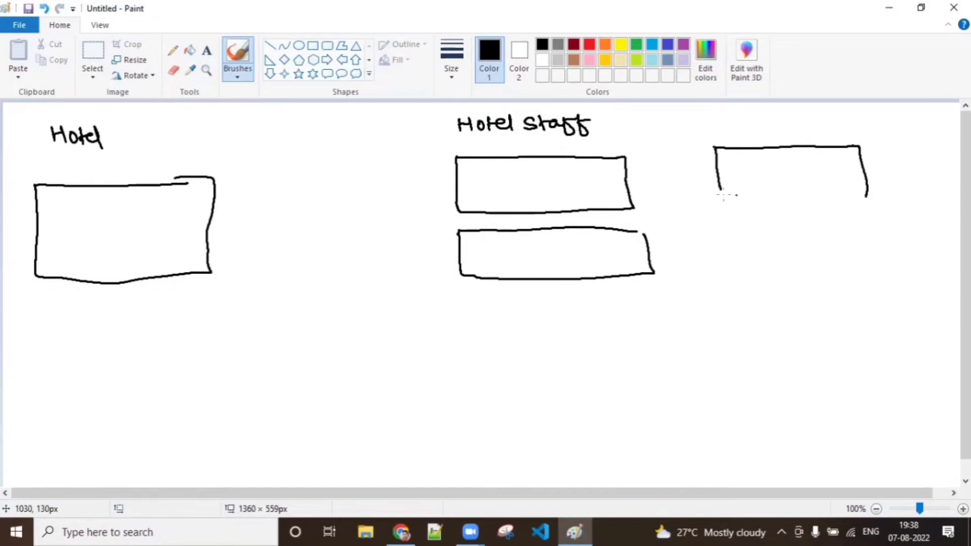
drag(727, 195, 871, 196)
mouse_move(724, 221)
mouse_down()
mouse_move(881, 227)
mouse_move(724, 272)
mouse_move(869, 269)
mouse_move(886, 214)
mouse_up()
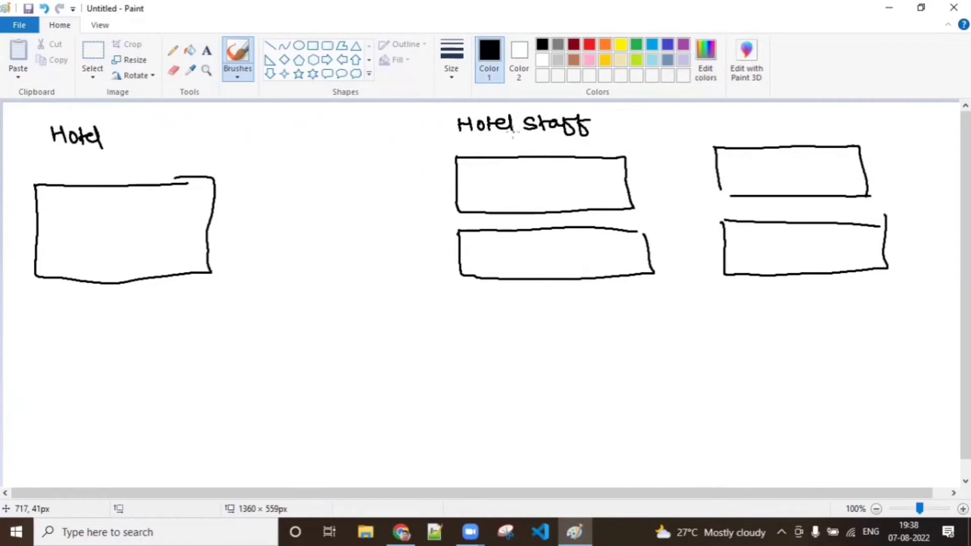
click(857, 19)
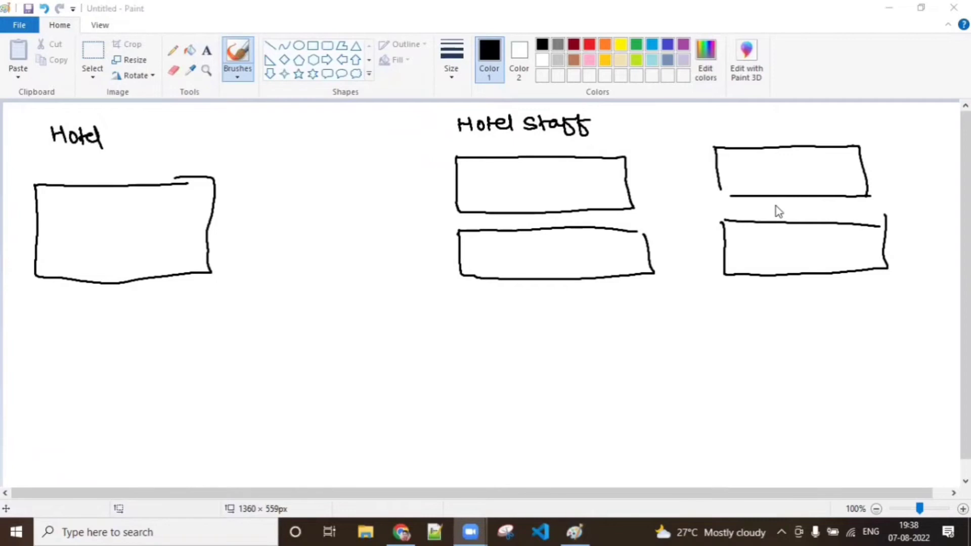
- Label the rectangle under Hotel "ABC" in red and underline the label twice
click(589, 47)
click(590, 47)
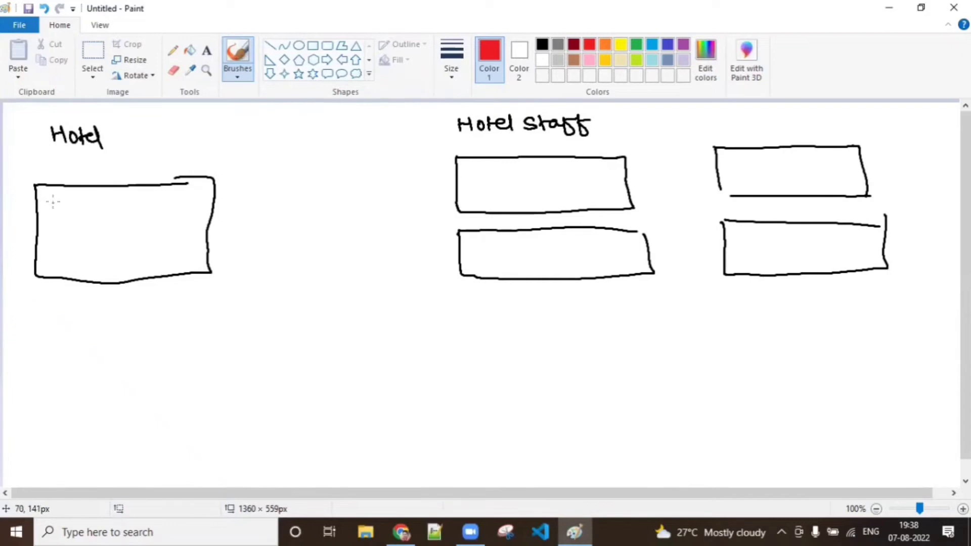
mouse_move(51, 207)
mouse_down()
mouse_move(69, 192)
mouse_move(85, 218)
mouse_up()
- Write a staff member's first name in green inside each of the four Hotel Staff rectangles
click(637, 45)
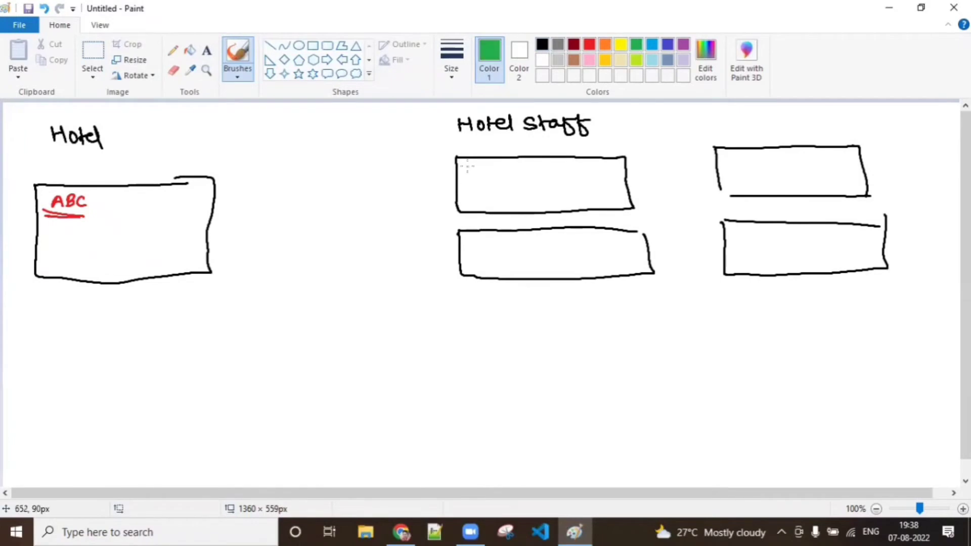
mouse_move(469, 170)
mouse_down()
mouse_move(510, 171)
mouse_move(517, 160)
mouse_up()
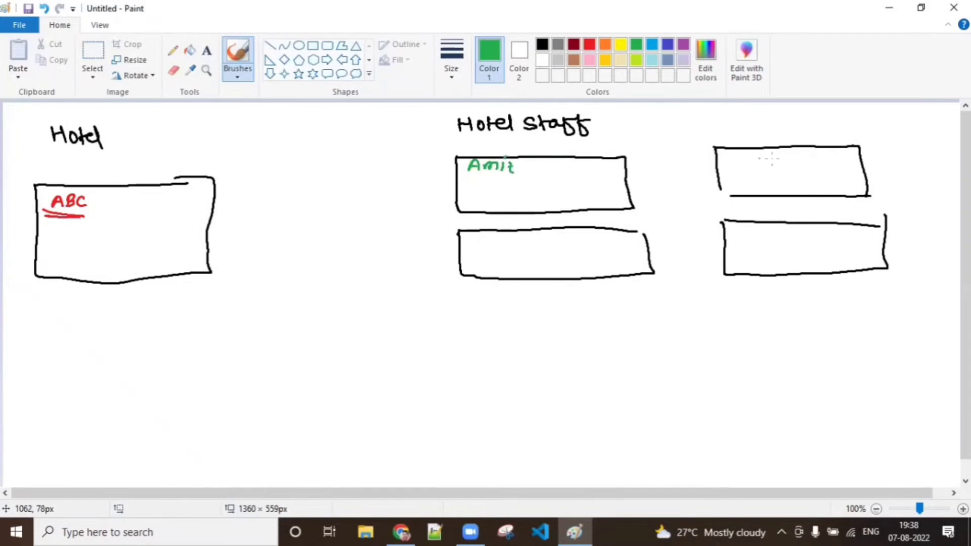
mouse_move(728, 151)
mouse_down()
mouse_move(787, 150)
mouse_move(793, 162)
mouse_up()
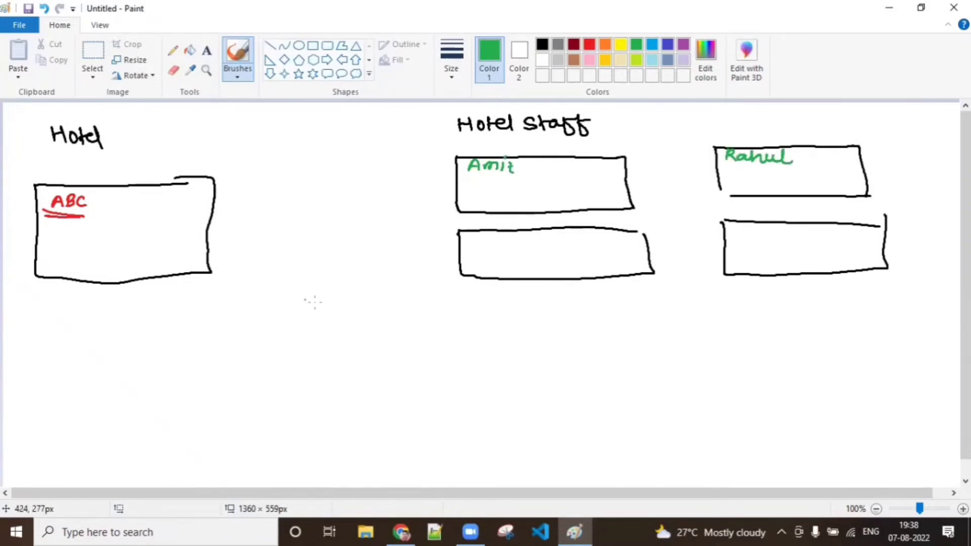
mouse_move(473, 246)
mouse_down()
mouse_move(531, 232)
mouse_move(533, 242)
mouse_up()
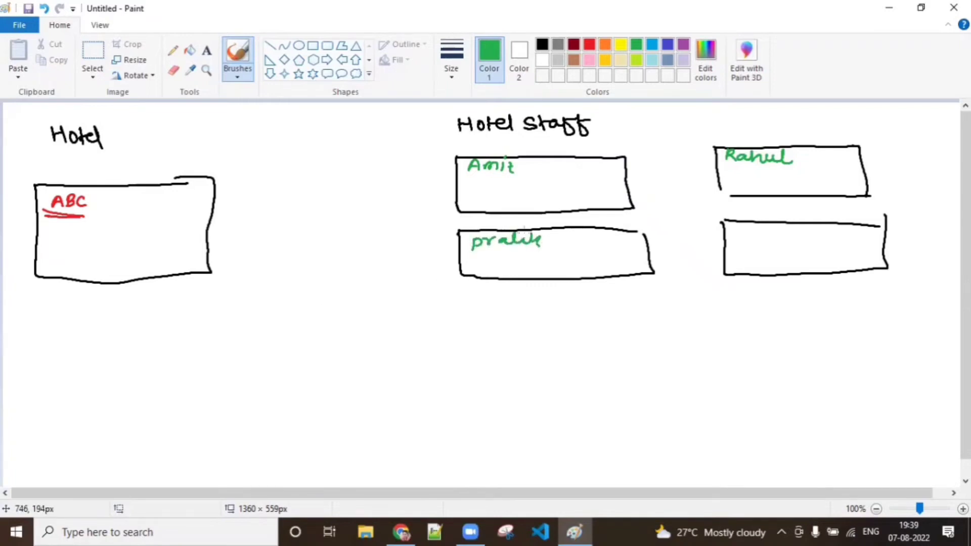
mouse_move(737, 226)
mouse_down()
mouse_move(739, 244)
mouse_move(758, 233)
mouse_move(832, 231)
mouse_up()
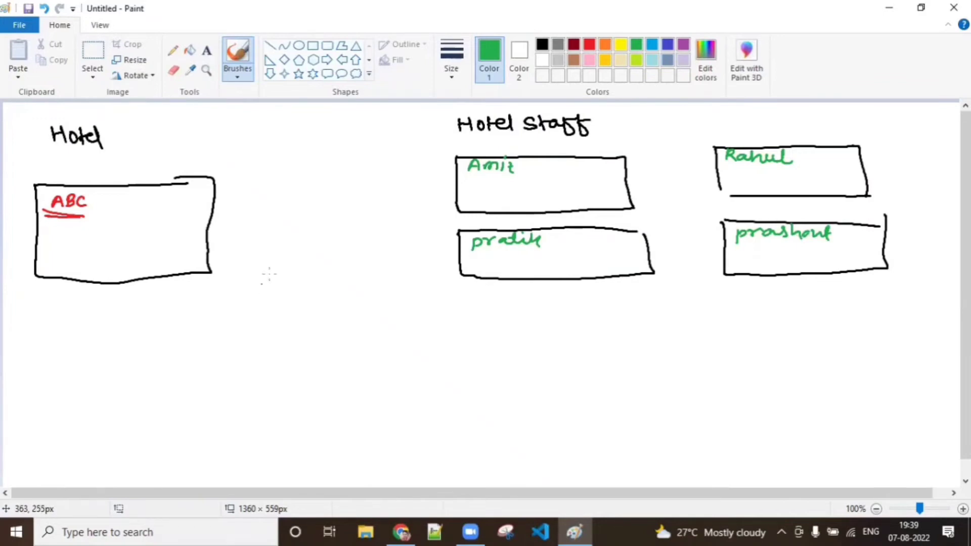
- Draw four more black rectangles in two rows below the named Hotel Staff rectangles
click(541, 44)
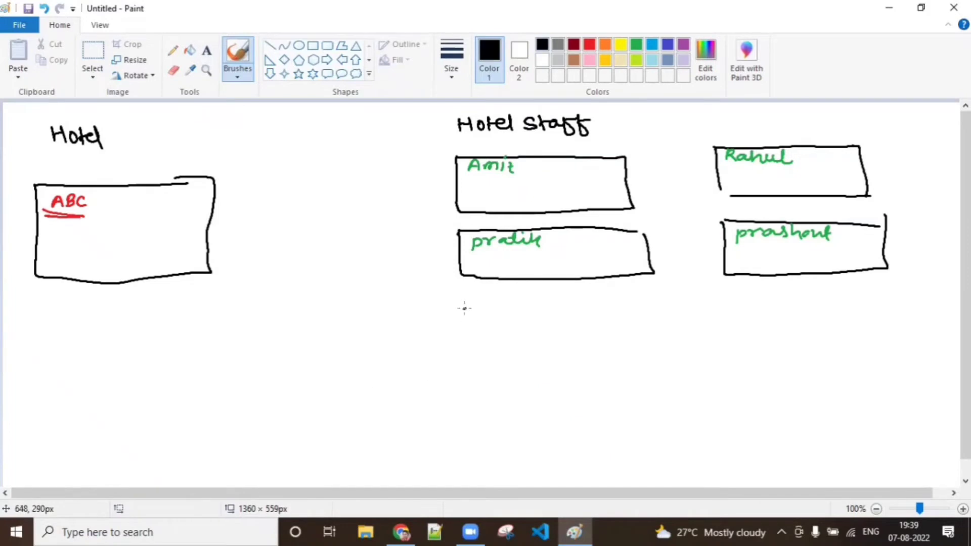
drag(463, 307, 662, 311)
mouse_move(466, 328)
mouse_down()
mouse_move(538, 370)
mouse_move(654, 364)
mouse_move(662, 304)
mouse_up()
mouse_move(462, 405)
mouse_down()
mouse_move(655, 398)
mouse_move(459, 423)
mouse_move(519, 461)
mouse_move(669, 451)
mouse_move(656, 399)
mouse_up()
mouse_move(725, 303)
mouse_down()
mouse_move(718, 360)
mouse_move(889, 295)
mouse_move(875, 354)
mouse_up()
drag(710, 364, 894, 354)
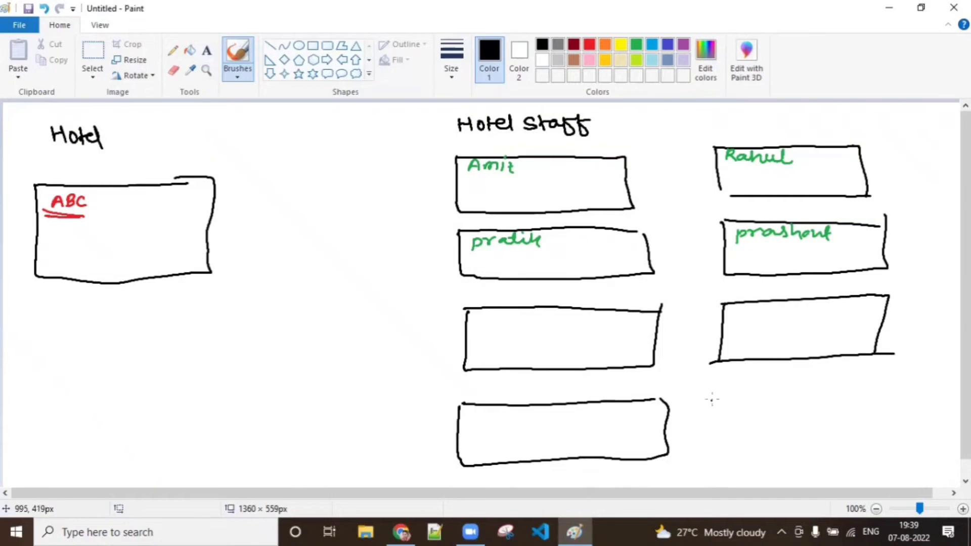
drag(713, 399, 879, 399)
mouse_move(717, 401)
mouse_down()
mouse_move(715, 446)
mouse_move(867, 457)
mouse_move(900, 404)
mouse_up()
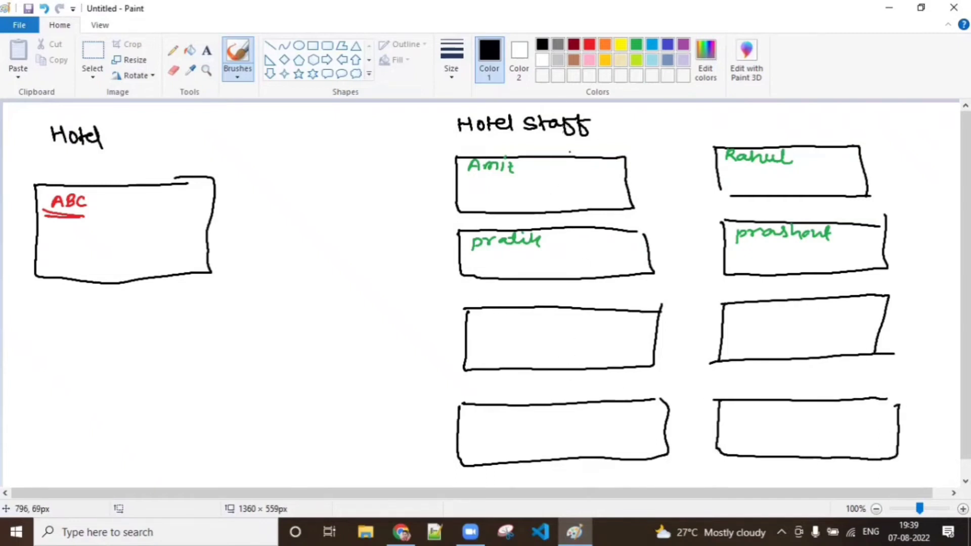
- Fill the four empty Hotel Staff rectangles with staff members' first names in green
click(637, 45)
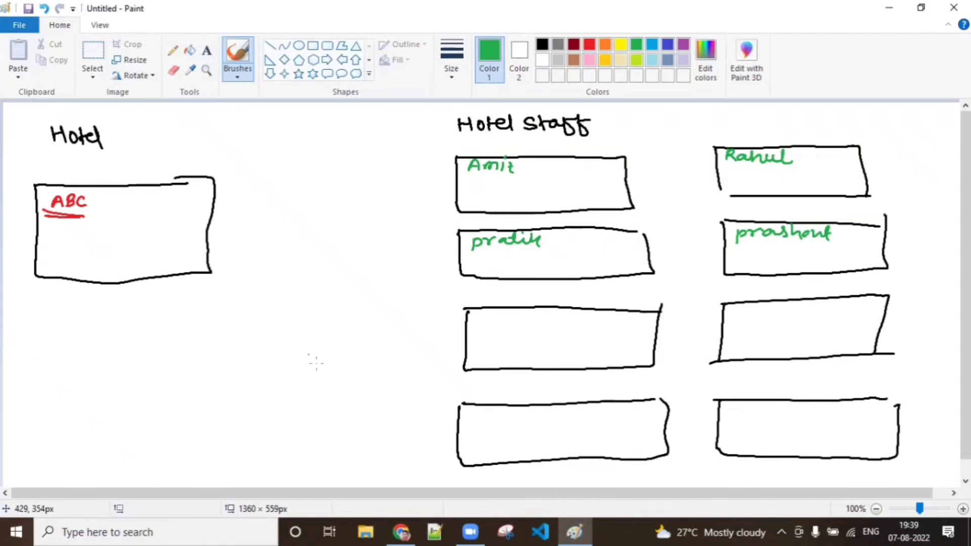
mouse_move(477, 319)
mouse_down()
mouse_move(480, 312)
mouse_move(486, 327)
mouse_move(497, 318)
mouse_up()
drag(508, 317, 541, 330)
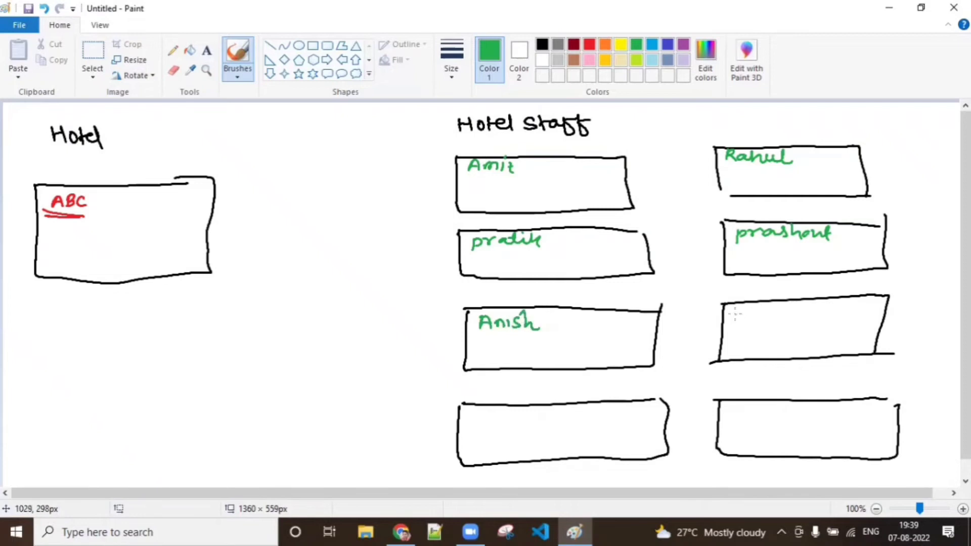
mouse_move(734, 308)
mouse_down()
mouse_move(735, 322)
mouse_move(777, 322)
mouse_up()
drag(474, 411, 474, 428)
drag(474, 411, 487, 428)
mouse_move(495, 417)
mouse_down()
mouse_move(500, 433)
mouse_move(499, 419)
mouse_move(520, 409)
mouse_move(526, 426)
mouse_up()
drag(526, 424, 544, 425)
mouse_move(742, 398)
mouse_down()
mouse_move(735, 414)
mouse_move(750, 406)
mouse_up()
mouse_move(755, 413)
mouse_down()
mouse_move(768, 402)
mouse_move(797, 416)
mouse_up()
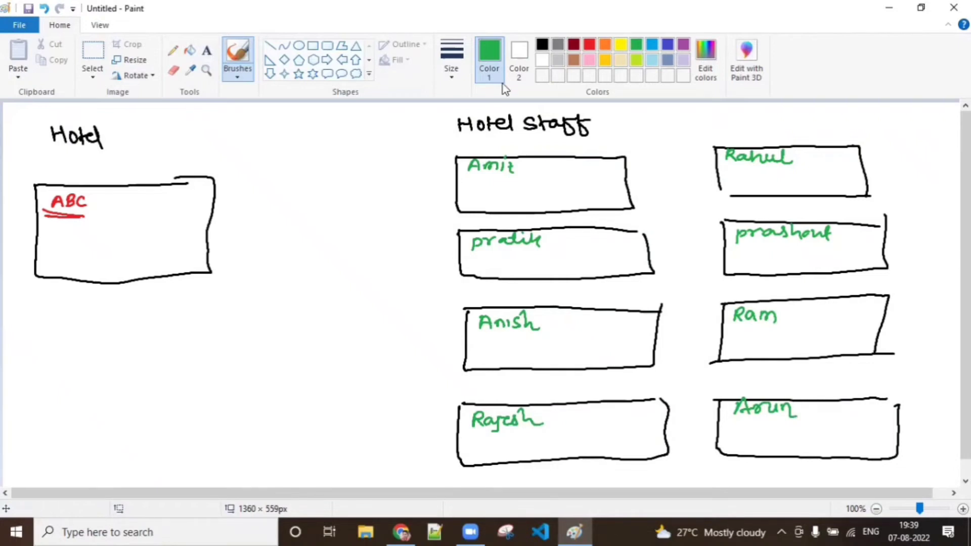
- Draw a second black rectangle below the ABC hotel and label it "PQR" in red
click(542, 44)
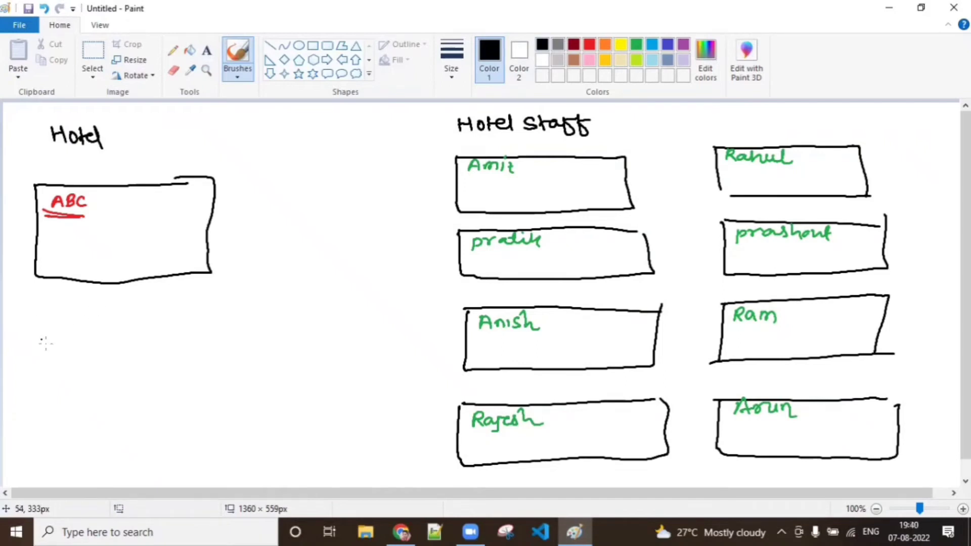
mouse_move(42, 346)
mouse_down()
mouse_move(206, 348)
mouse_move(43, 382)
mouse_move(45, 438)
mouse_move(199, 444)
mouse_move(206, 346)
mouse_up()
click(590, 46)
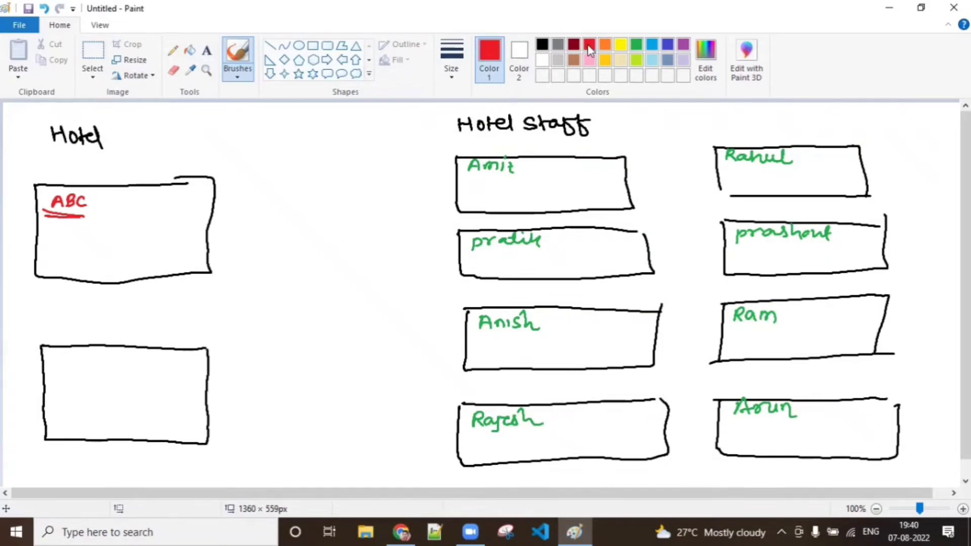
mouse_move(59, 357)
mouse_down()
mouse_move(59, 371)
mouse_move(86, 360)
mouse_move(85, 371)
mouse_up()
drag(84, 356, 101, 370)
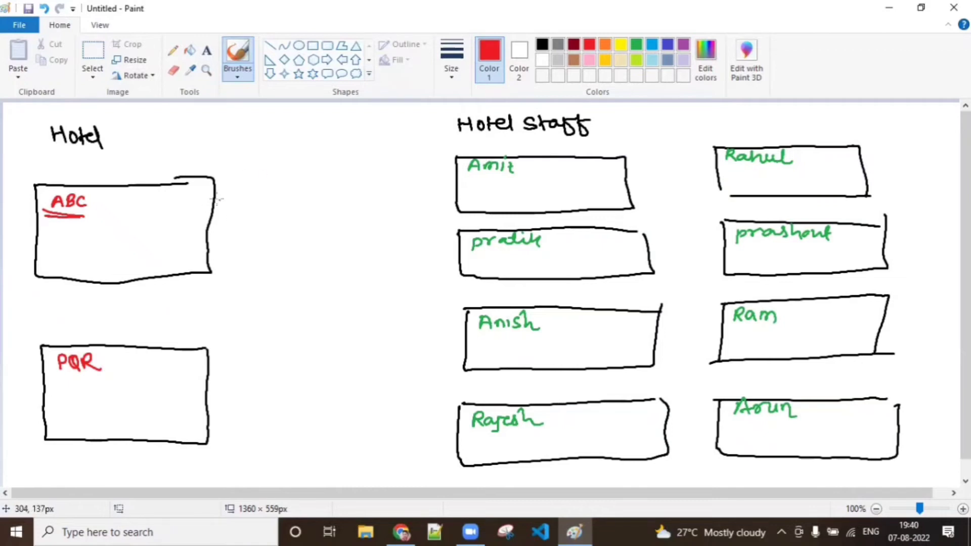
- Draw red arrows to the ABC hotel from both Hotel Staff rectangles in the first row
drag(214, 202, 455, 200)
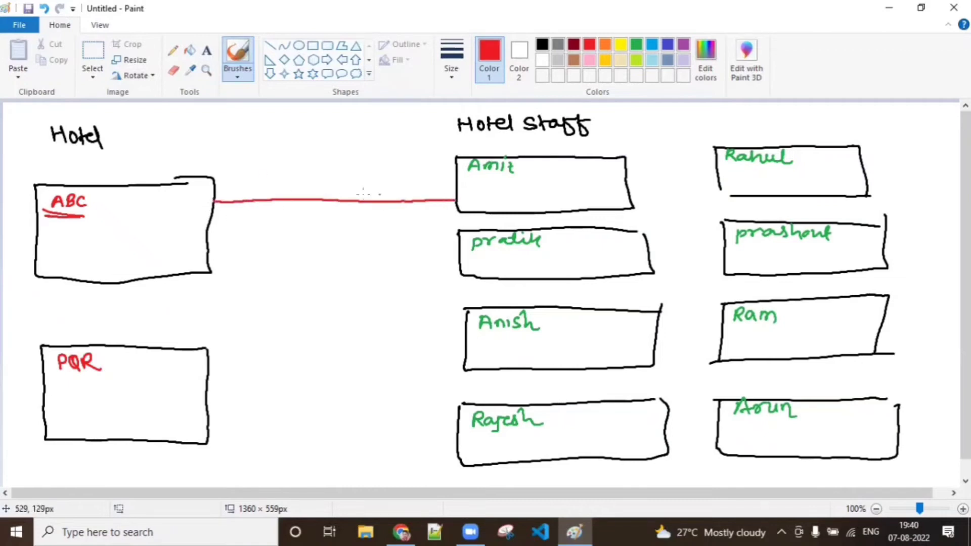
mouse_move(211, 201)
mouse_down()
mouse_move(227, 191)
mouse_move(230, 211)
mouse_up()
mouse_move(720, 182)
mouse_down()
mouse_move(687, 183)
mouse_move(621, 214)
mouse_up()
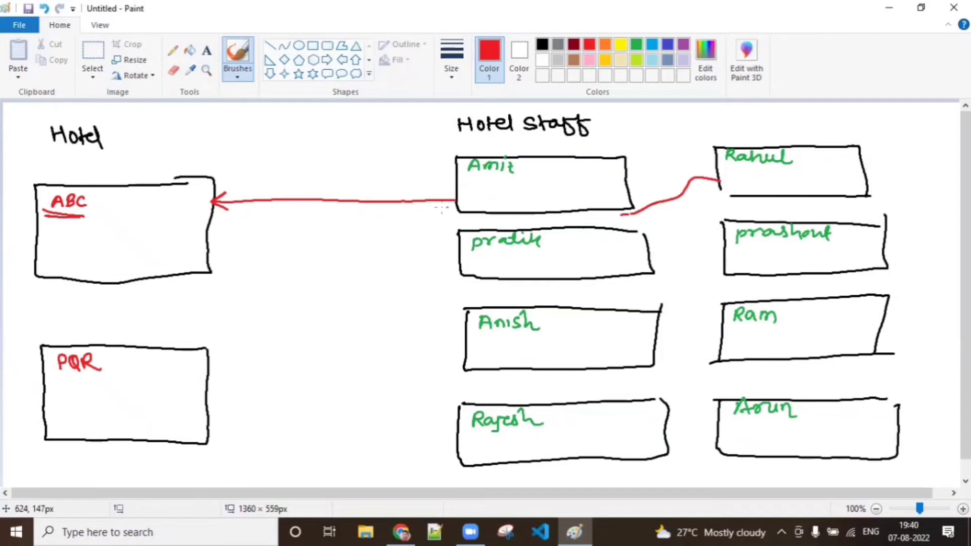
mouse_move(209, 220)
mouse_down()
mouse_move(577, 229)
mouse_move(636, 216)
mouse_up()
mouse_move(225, 212)
mouse_down()
mouse_move(207, 220)
mouse_move(221, 230)
mouse_up()
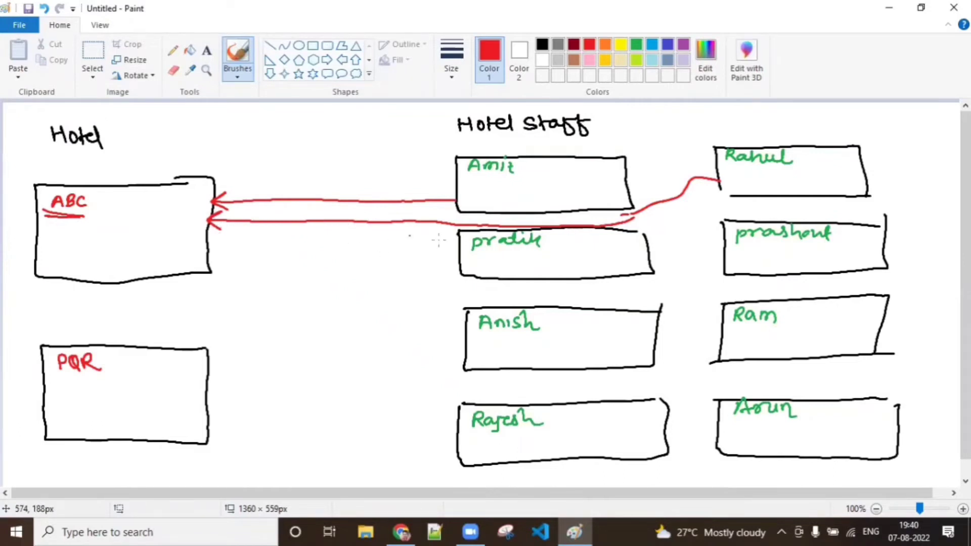
- Draw red arrows to the ABC hotel from both fourth-row staff rectangles and the right-hand one in the third row
mouse_move(457, 407)
mouse_down()
mouse_move(312, 313)
mouse_move(213, 278)
mouse_move(211, 266)
mouse_move(228, 262)
mouse_up()
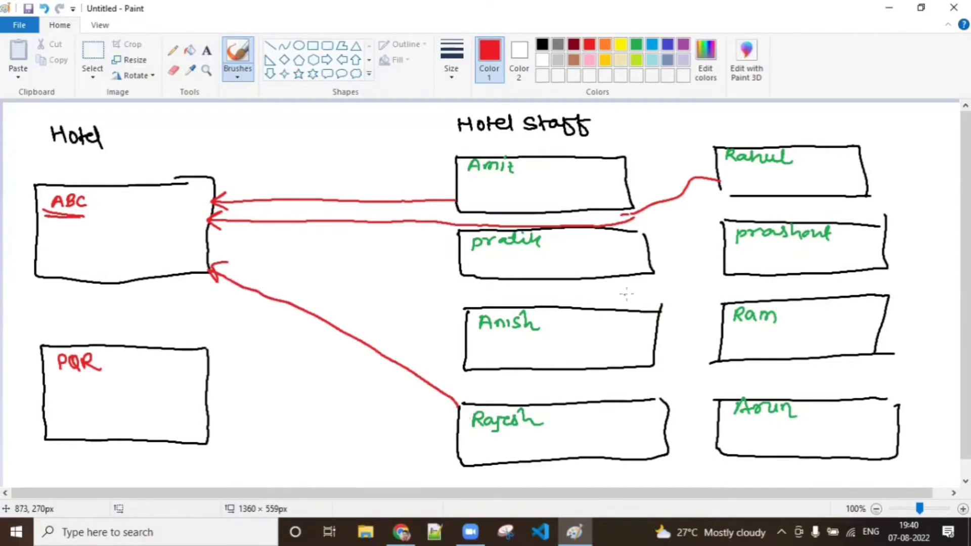
mouse_move(722, 325)
mouse_down()
mouse_move(654, 291)
mouse_move(322, 274)
mouse_move(206, 245)
mouse_move(226, 231)
mouse_up()
drag(555, 289, 639, 297)
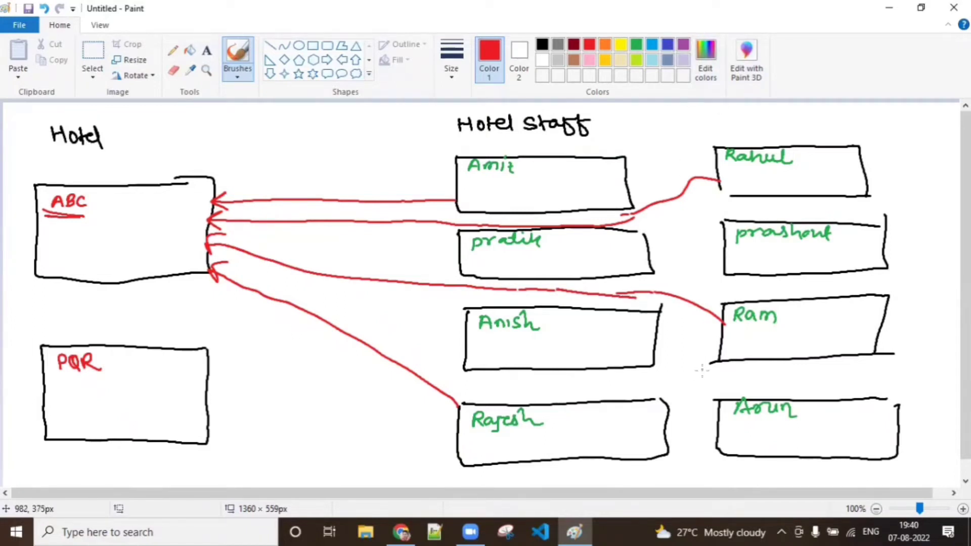
mouse_move(720, 410)
mouse_down()
mouse_move(619, 387)
mouse_move(657, 388)
mouse_move(715, 409)
mouse_up()
mouse_move(624, 387)
mouse_down()
mouse_move(398, 345)
mouse_move(207, 251)
mouse_up()
mouse_move(208, 251)
mouse_down()
mouse_move(213, 266)
mouse_move(229, 247)
mouse_up()
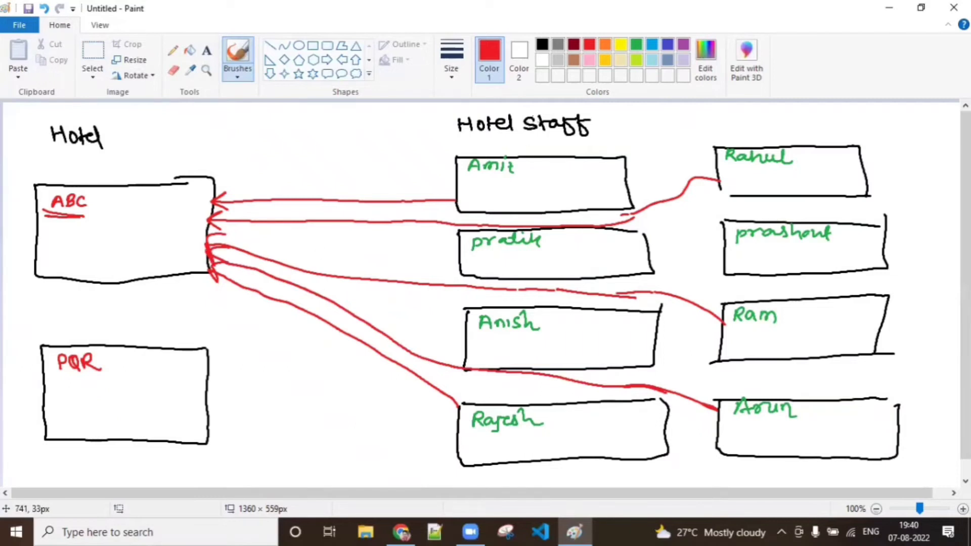
- Draw indigo arrows to the PQR hotel from both second-row staff rectangles and the left-hand one in the third row
click(668, 45)
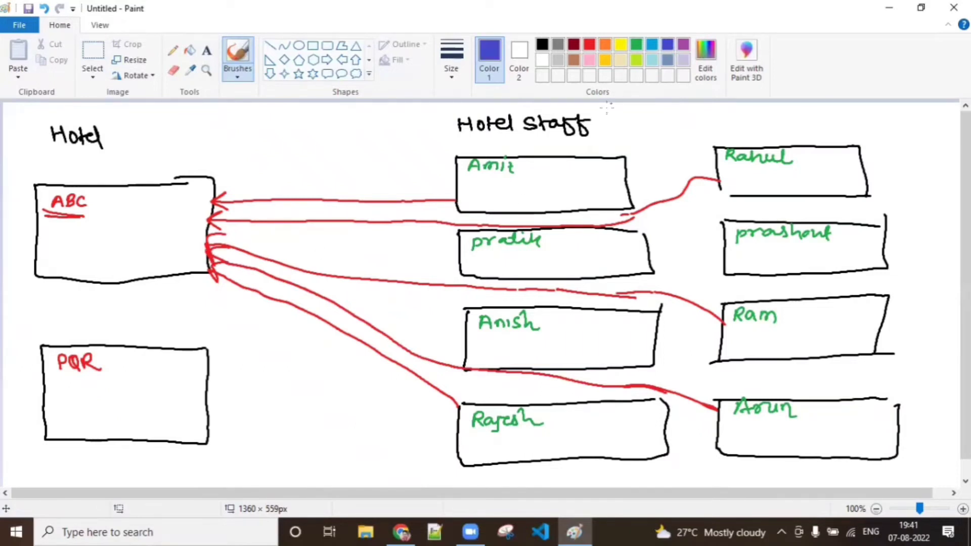
mouse_move(463, 249)
mouse_down()
mouse_move(336, 314)
mouse_move(212, 356)
mouse_move(237, 361)
mouse_up()
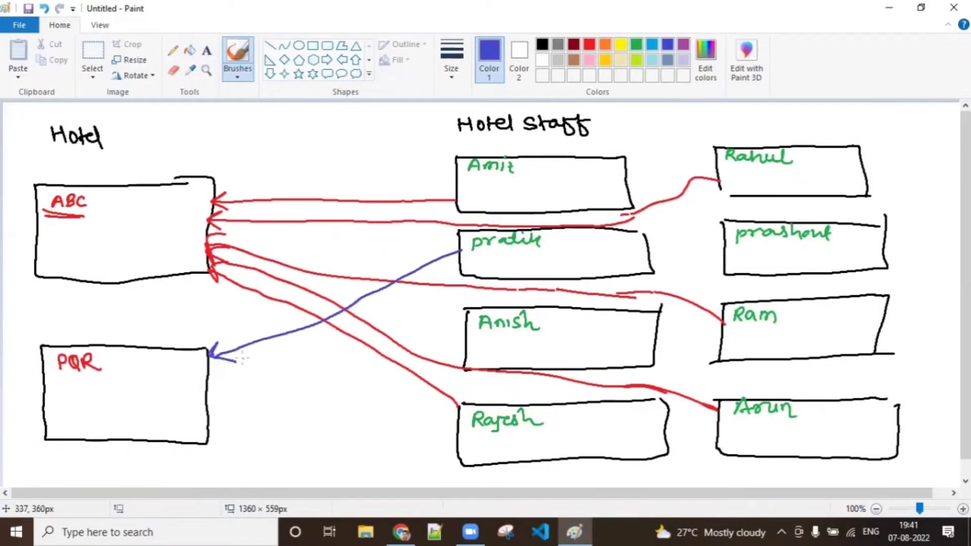
drag(465, 345, 207, 383)
mouse_move(219, 370)
mouse_down()
mouse_move(208, 382)
mouse_move(234, 394)
mouse_up()
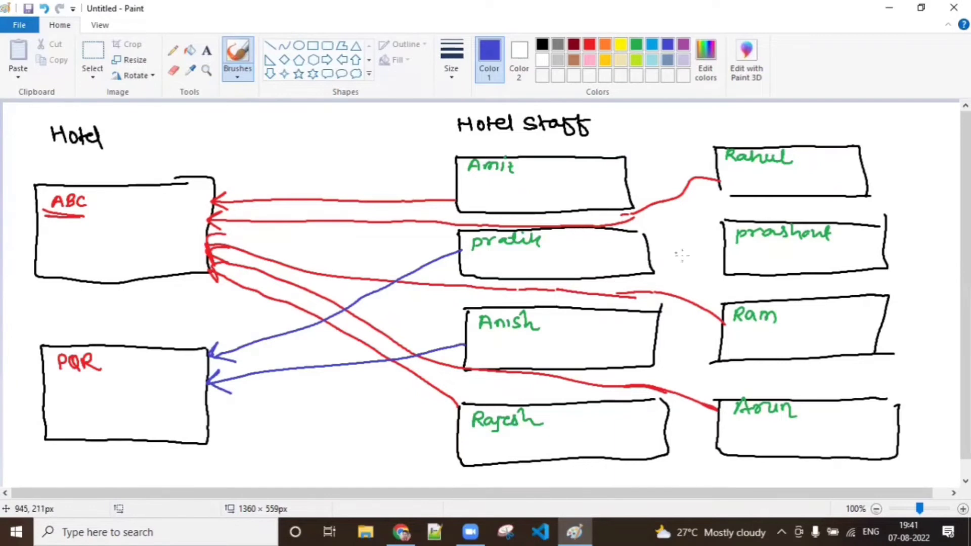
mouse_move(727, 257)
mouse_down()
mouse_move(623, 331)
mouse_move(210, 426)
mouse_move(235, 443)
mouse_up()
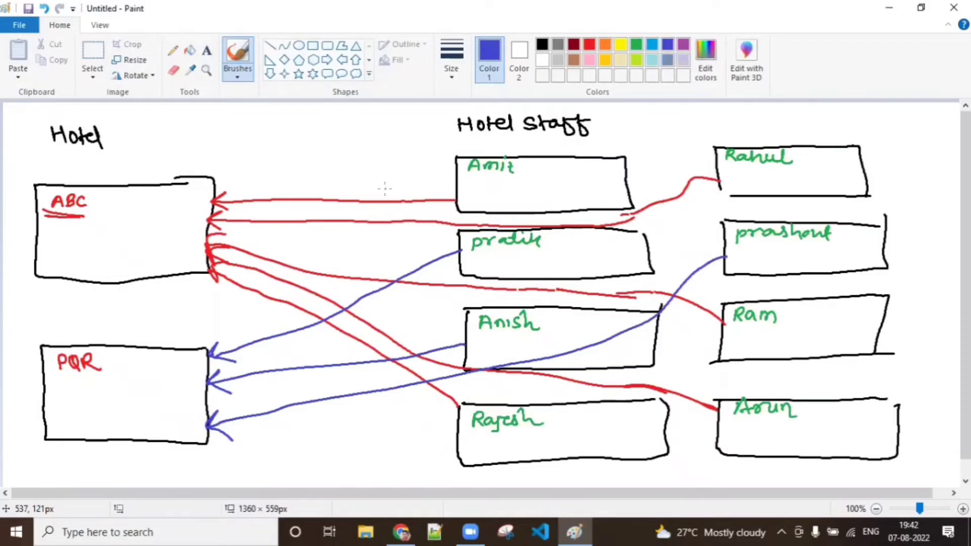
- Save the hotel diagram to the Desktop as RollUp2 and start a new blank drawing
click(19, 25)
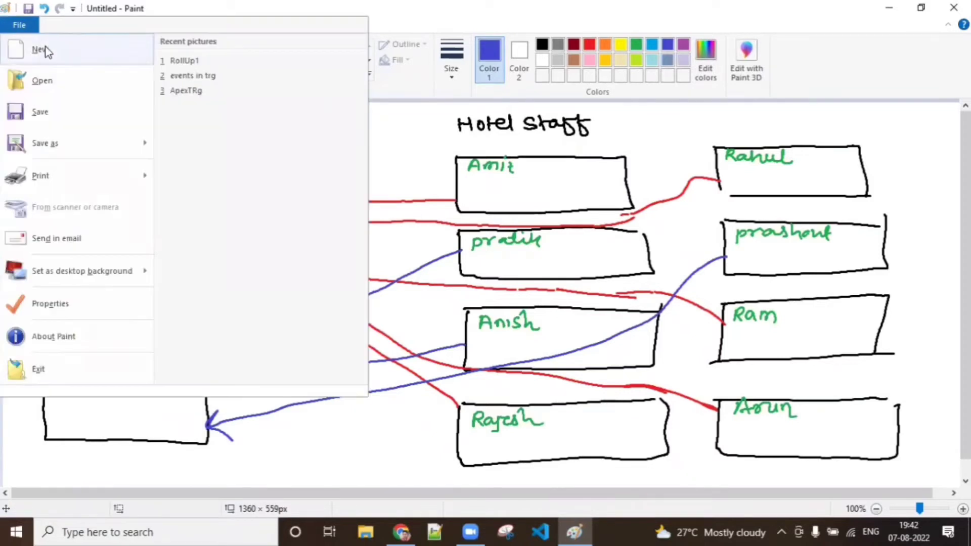
click(42, 49)
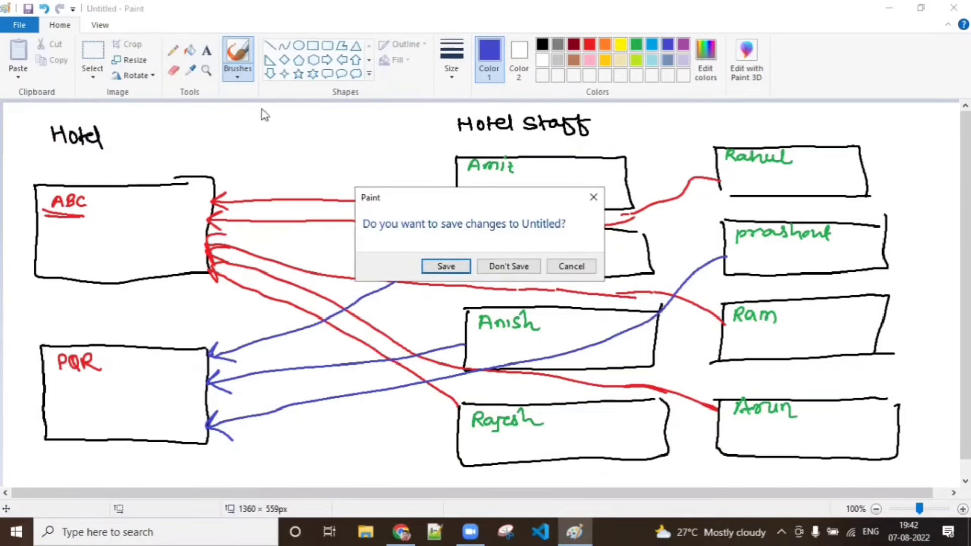
click(461, 273)
text(ol)
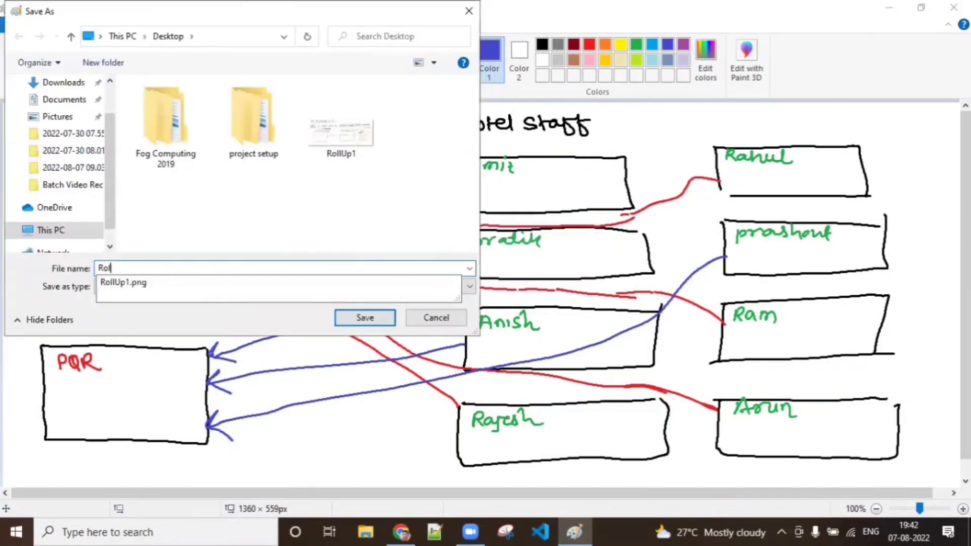
text(lUp2)
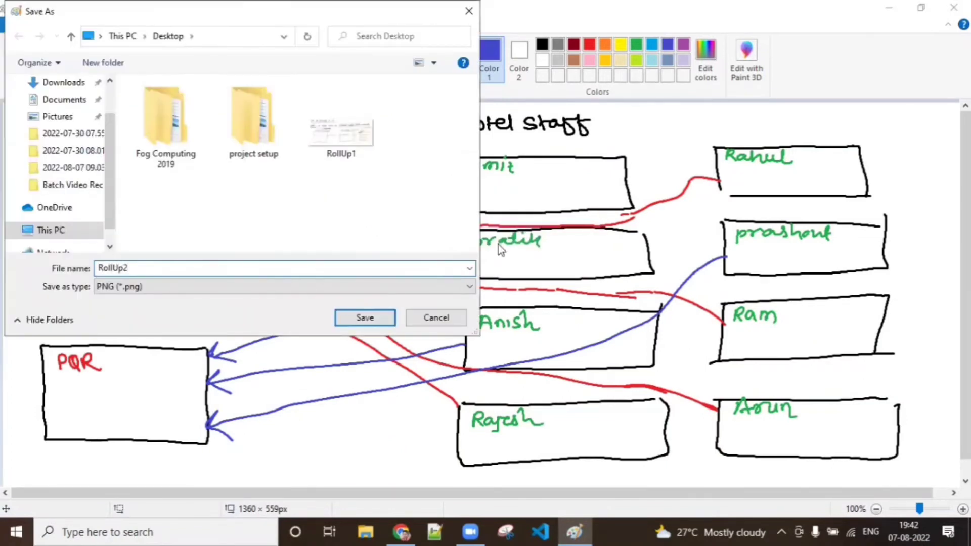
click(365, 319)
key(ctrl+n)
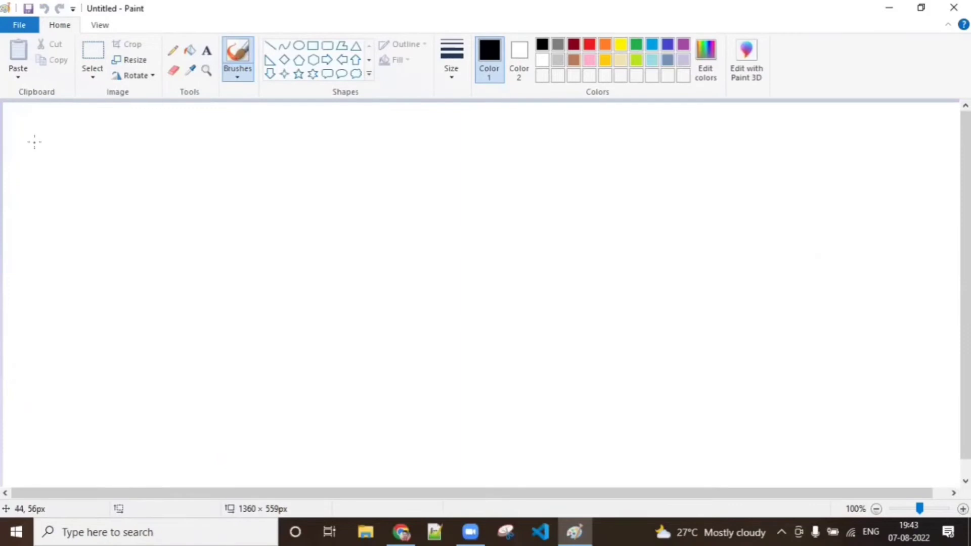
- Handwrite the black heading "Roll up Summary" with the bullet "Aggregate Funn in SF" below it
mouse_move(34, 142)
mouse_down()
mouse_move(60, 137)
mouse_move(81, 152)
mouse_move(111, 130)
mouse_move(165, 142)
mouse_move(157, 148)
mouse_move(202, 149)
mouse_move(231, 137)
mouse_move(282, 152)
mouse_move(299, 138)
mouse_move(323, 165)
mouse_up()
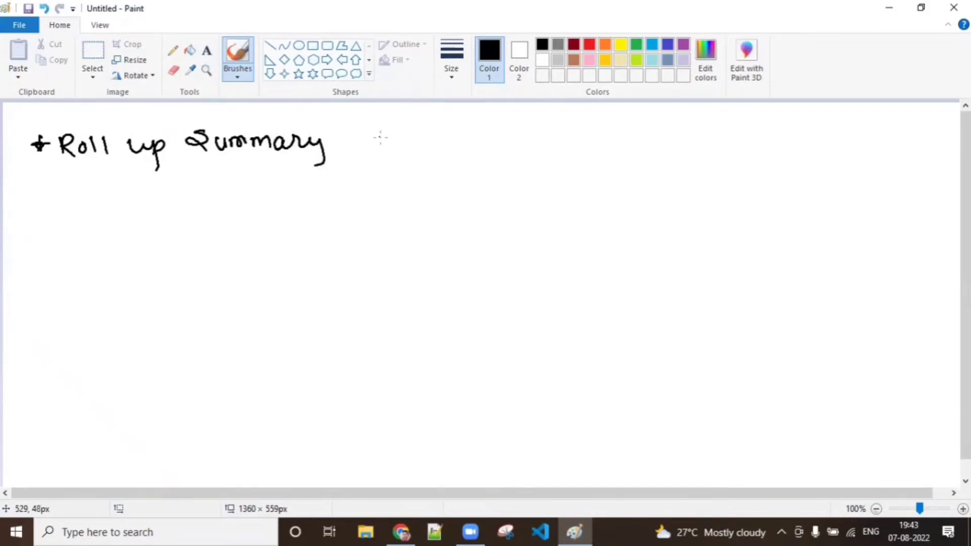
mouse_move(43, 218)
mouse_down()
mouse_move(83, 208)
mouse_move(114, 225)
mouse_move(132, 212)
mouse_move(153, 216)
mouse_move(157, 231)
mouse_move(183, 214)
mouse_move(274, 193)
mouse_move(287, 205)
mouse_move(391, 207)
mouse_up()
mouse_move(427, 192)
mouse_down()
mouse_move(416, 206)
mouse_move(438, 208)
mouse_up()
drag(437, 191, 449, 190)
drag(438, 200, 447, 200)
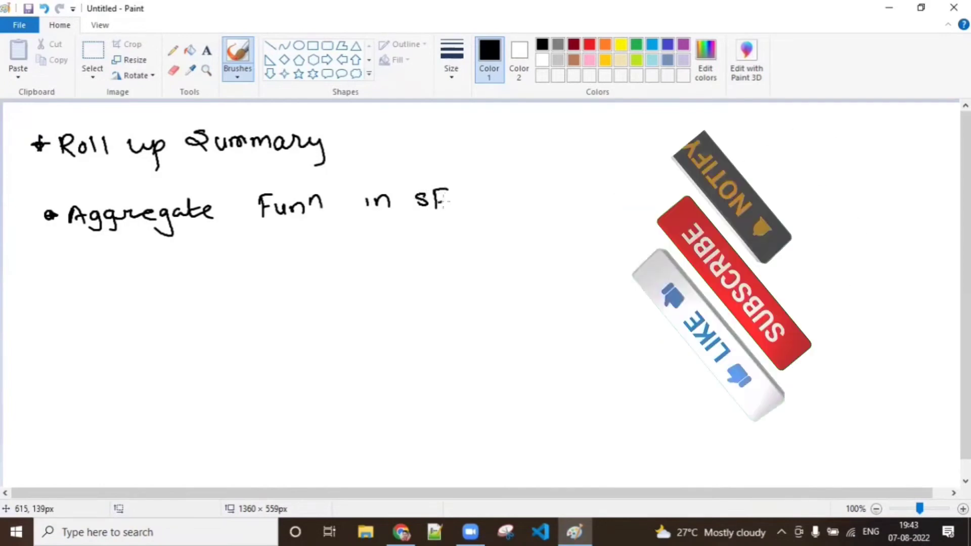
- Handwrite "1) count()" and "2) sum()" in black as the first two entries under the aggregate functions bullet
drag(101, 270, 107, 292)
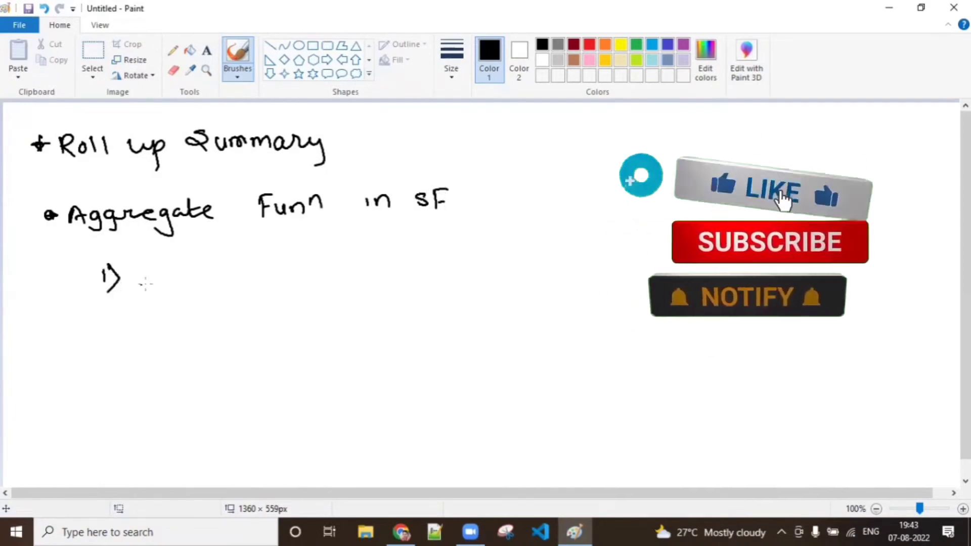
mouse_move(161, 277)
mouse_down()
mouse_move(180, 288)
mouse_move(249, 272)
mouse_move(257, 291)
mouse_up()
drag(95, 318, 115, 329)
mouse_move(117, 314)
mouse_down()
mouse_move(124, 337)
mouse_move(163, 338)
mouse_up()
mouse_move(176, 324)
mouse_down()
mouse_move(190, 337)
mouse_move(208, 326)
mouse_move(212, 338)
mouse_up()
mouse_move(225, 322)
mouse_down()
mouse_move(221, 339)
mouse_move(247, 345)
mouse_up()
- Add "3) min()" and "4) max()" in black below sum() to complete the numbered function list
mouse_move(99, 356)
mouse_down()
mouse_move(119, 368)
mouse_move(103, 380)
mouse_up()
mouse_move(121, 352)
mouse_down()
mouse_move(128, 382)
mouse_move(164, 371)
mouse_move(180, 382)
mouse_up()
drag(183, 371, 197, 383)
mouse_move(219, 370)
mouse_down()
mouse_move(213, 387)
mouse_move(237, 387)
mouse_up()
drag(106, 408, 121, 430)
mouse_move(124, 406)
mouse_down()
mouse_move(122, 436)
mouse_move(166, 413)
mouse_move(176, 429)
mouse_up()
mouse_move(192, 416)
mouse_down()
mouse_move(186, 428)
mouse_move(199, 428)
mouse_up()
mouse_move(196, 416)
mouse_down()
mouse_move(213, 429)
mouse_move(198, 430)
mouse_up()
mouse_move(234, 411)
mouse_down()
mouse_move(228, 430)
mouse_move(246, 432)
mouse_up()
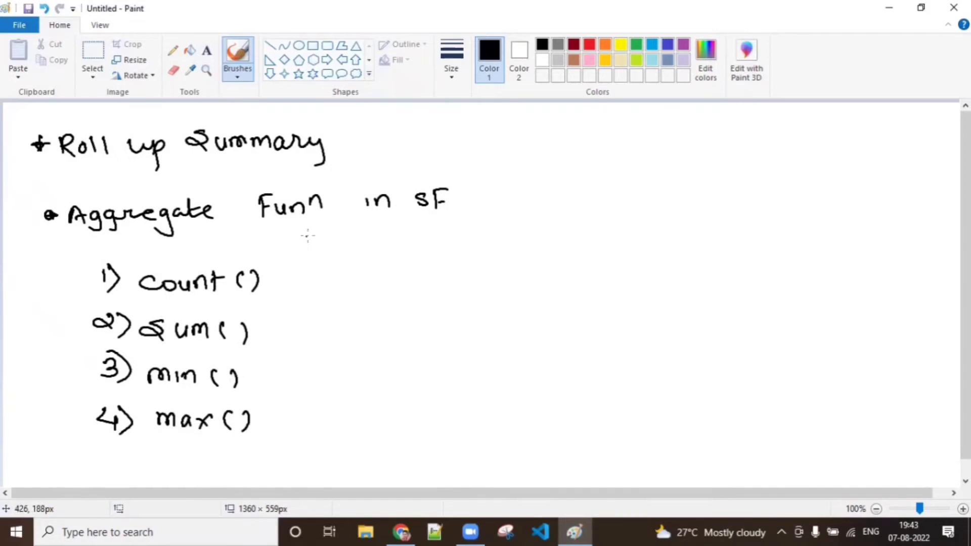
- Draw a red arrow from count() and write "Record Specific" in red at its end
click(590, 46)
mouse_move(277, 277)
mouse_down()
mouse_move(324, 278)
mouse_move(316, 286)
mouse_move(439, 270)
mouse_move(443, 281)
mouse_move(469, 273)
mouse_move(490, 285)
mouse_move(537, 263)
mouse_move(576, 269)
mouse_up()
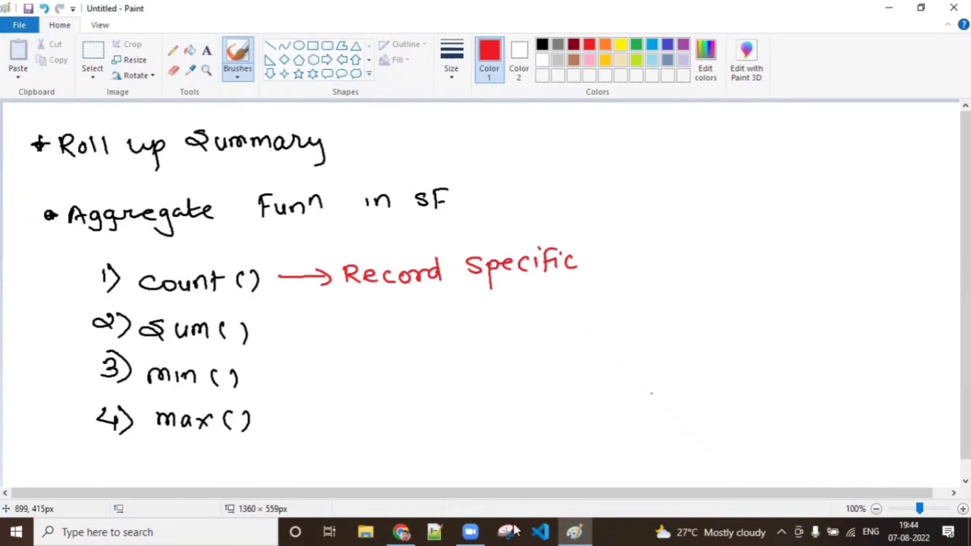
mouse_move(592, 524)
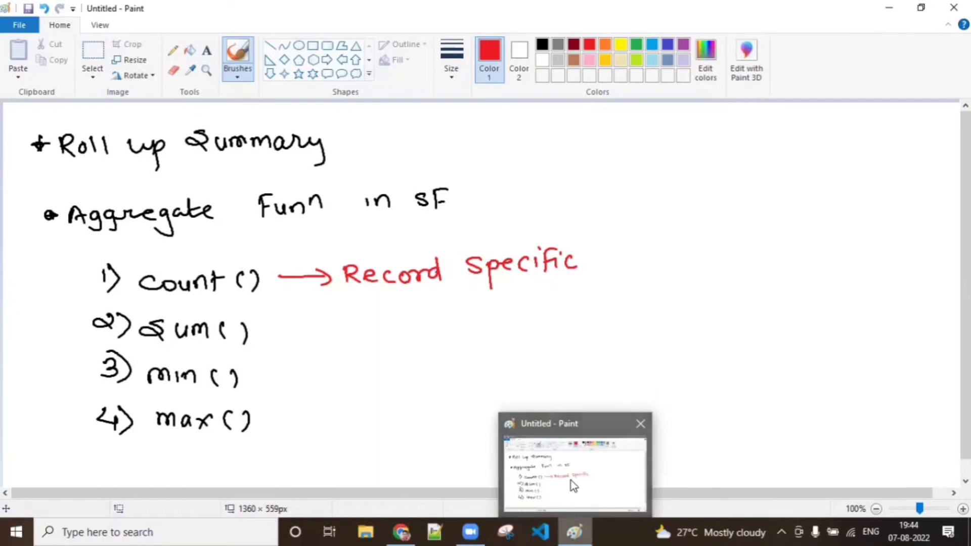
- Save the aggregate function notes as RollUp3 and reopen the RollUp2 drawing
click(31, 17)
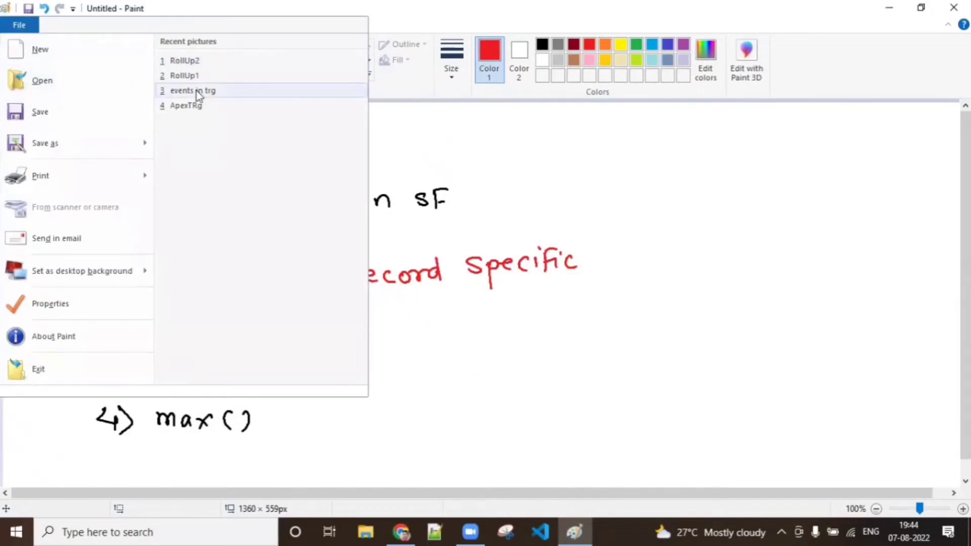
click(193, 65)
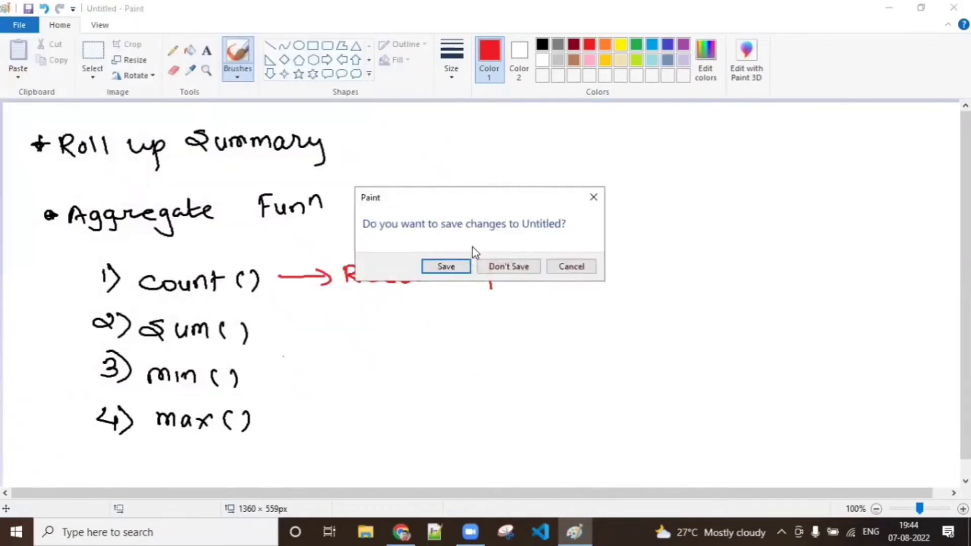
click(459, 267)
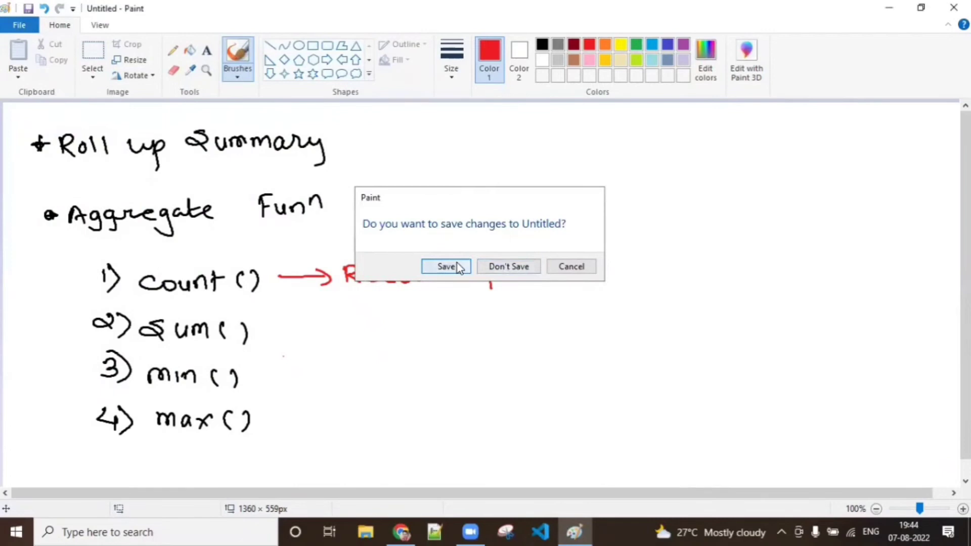
text(Ro)
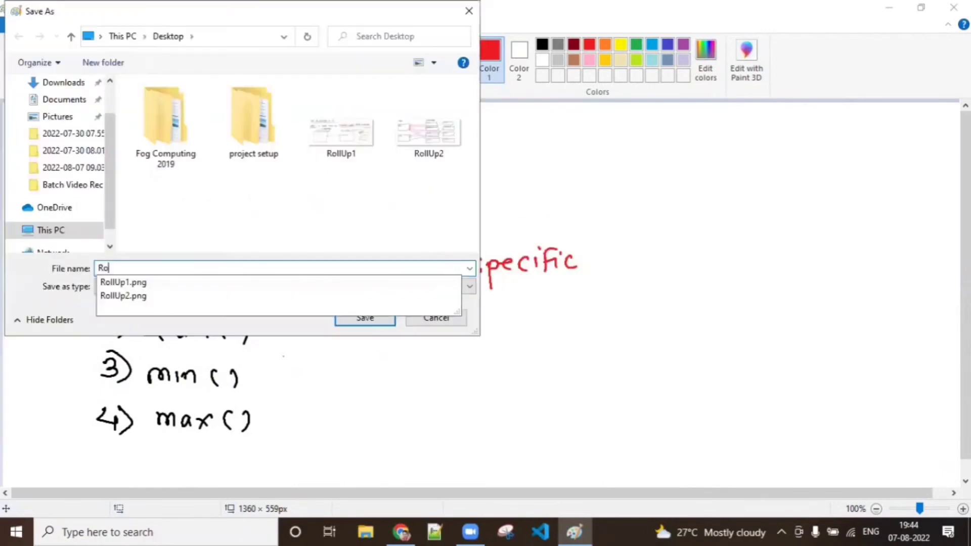
text(llUp3)
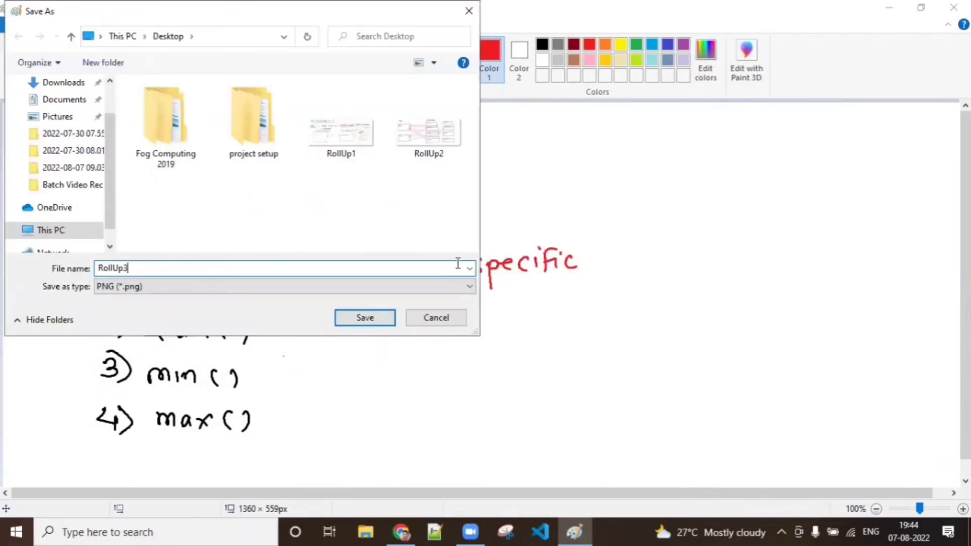
click(386, 317)
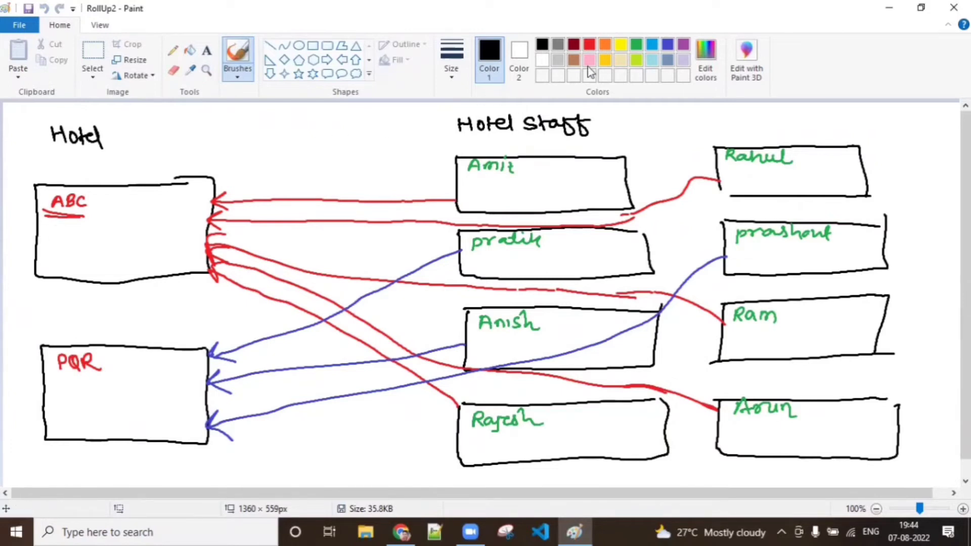
- Write the label "No of Emp:" in yellow inside both the ABC and PQR hotel rectangles
click(621, 45)
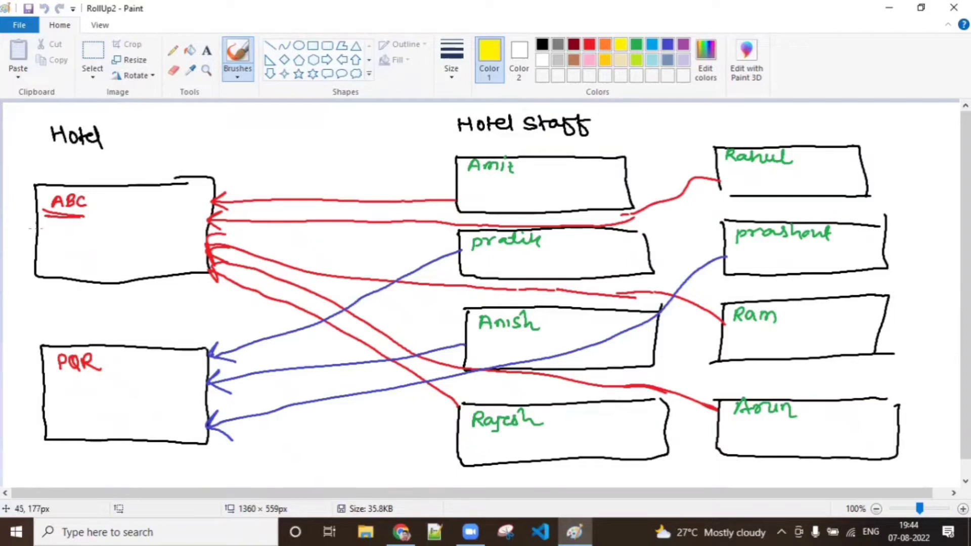
mouse_move(43, 239)
mouse_down()
mouse_move(55, 228)
mouse_move(131, 242)
mouse_move(132, 231)
mouse_up()
click(139, 229)
click(138, 237)
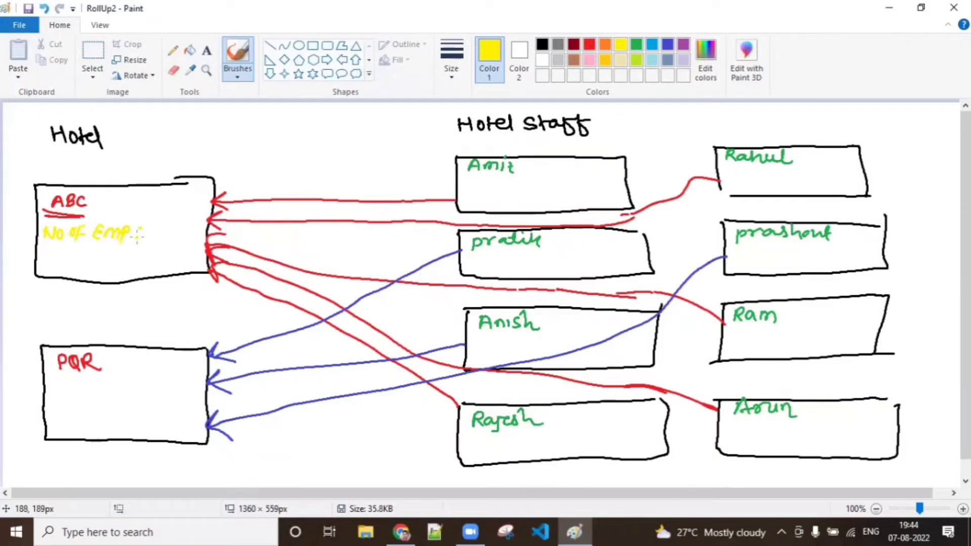
mouse_move(53, 393)
mouse_down()
mouse_move(96, 379)
mouse_move(124, 398)
mouse_move(138, 389)
mouse_up()
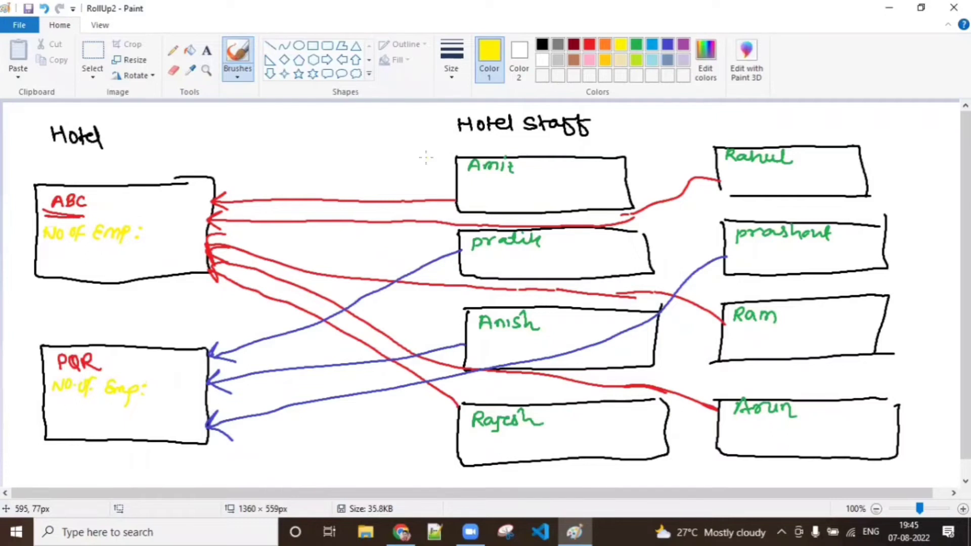
- Write the employee counts in purple beside the labels: 5 for ABC and 3 for PQR
click(684, 47)
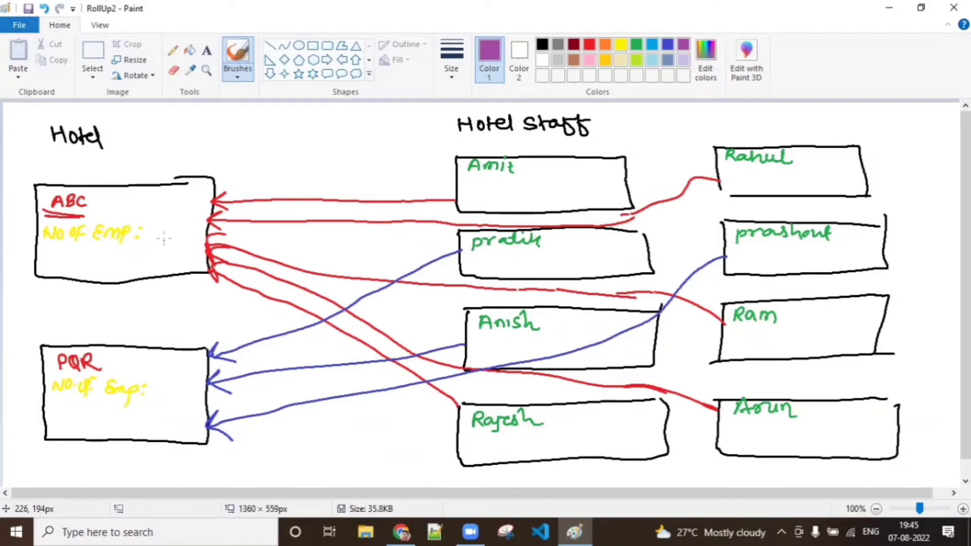
mouse_move(153, 228)
mouse_down()
mouse_move(163, 226)
mouse_move(148, 241)
mouse_up()
mouse_move(153, 382)
mouse_down()
mouse_move(164, 385)
mouse_move(152, 395)
mouse_up()
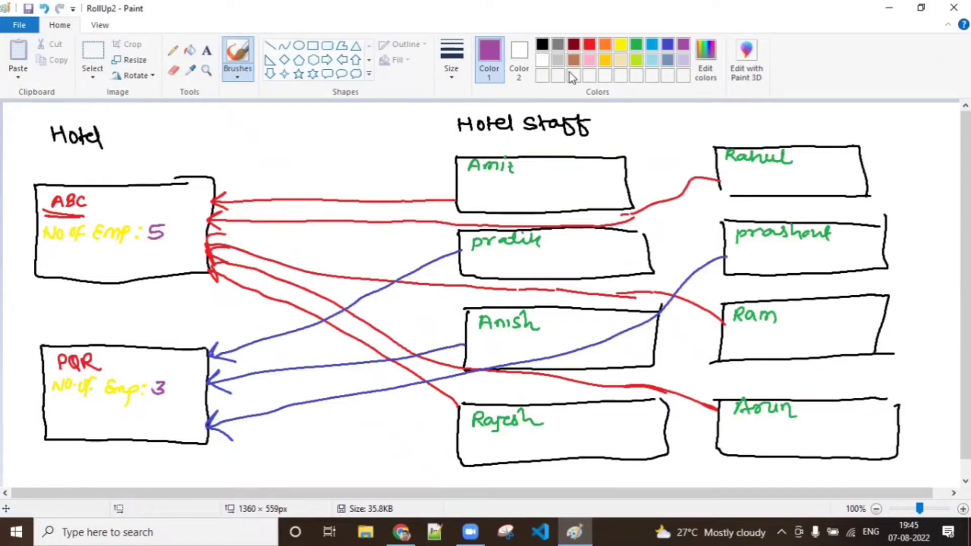
- Draw a small black rectangle beside the Hotel Staff heading and write the new staff member's name in it
click(542, 45)
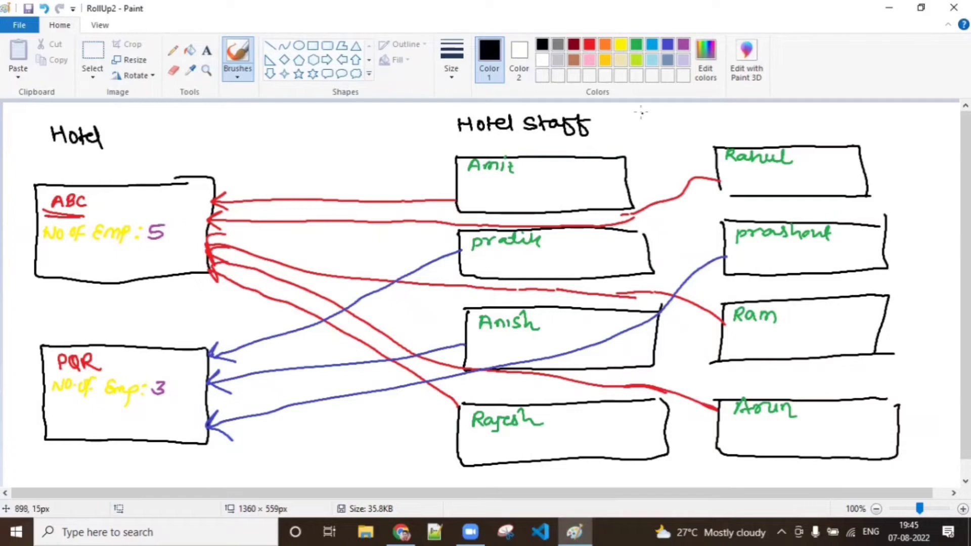
mouse_move(641, 105)
mouse_down()
mouse_move(654, 133)
mouse_move(736, 127)
mouse_move(681, 104)
mouse_move(644, 105)
mouse_move(697, 107)
mouse_up()
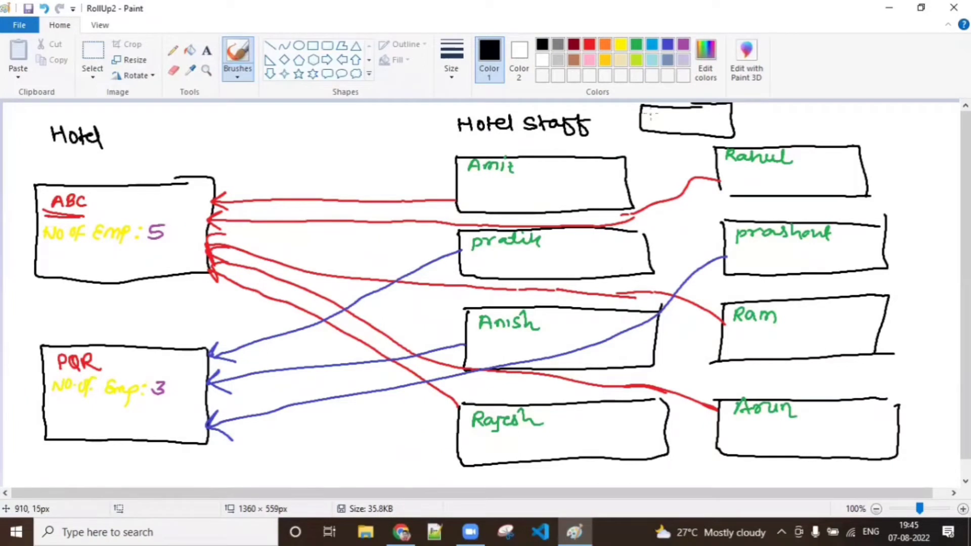
drag(645, 115, 721, 116)
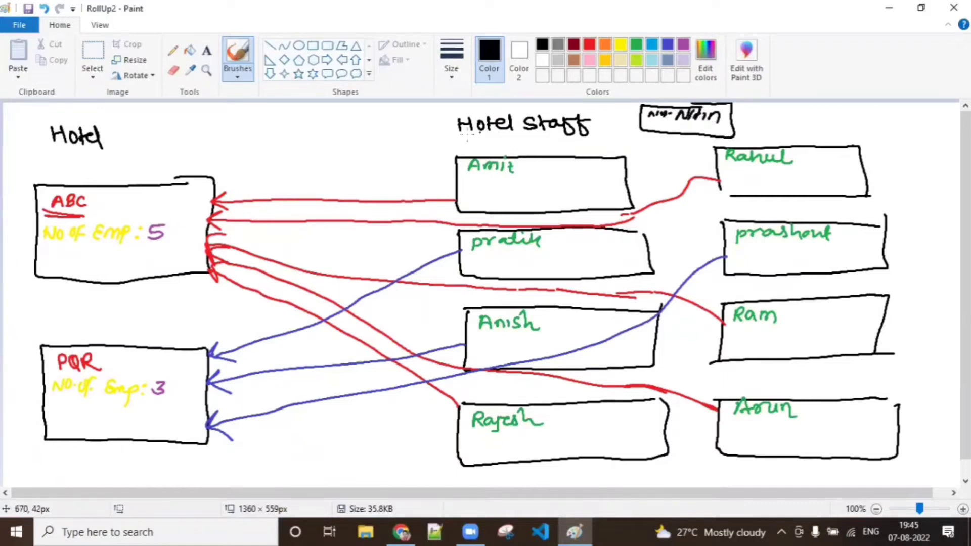
- Draw a red arrow from the new staff rectangle beside the Hotel Staff heading to the ABC hotel
click(589, 45)
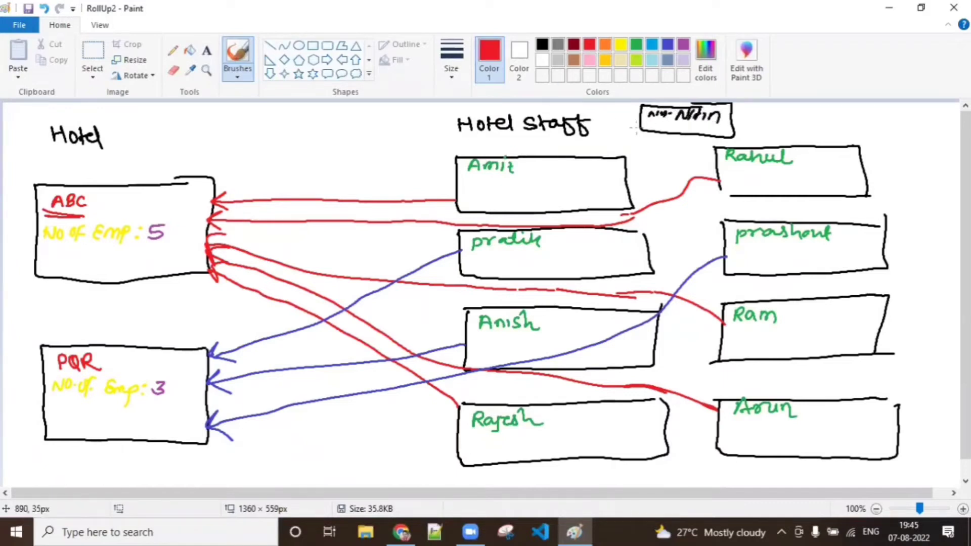
mouse_move(639, 127)
mouse_down()
mouse_move(469, 133)
mouse_move(338, 165)
mouse_up()
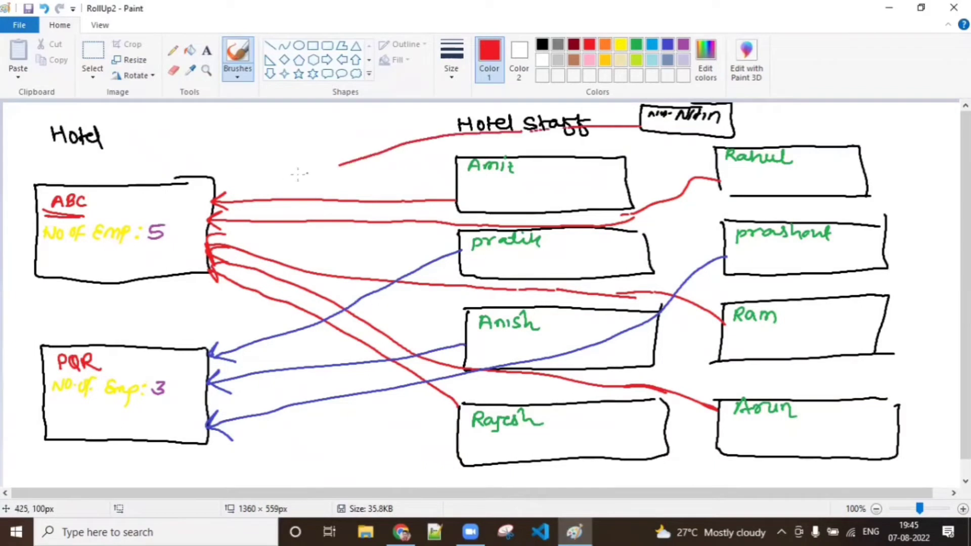
mouse_move(258, 182)
mouse_down()
mouse_move(229, 185)
mouse_move(365, 162)
mouse_up()
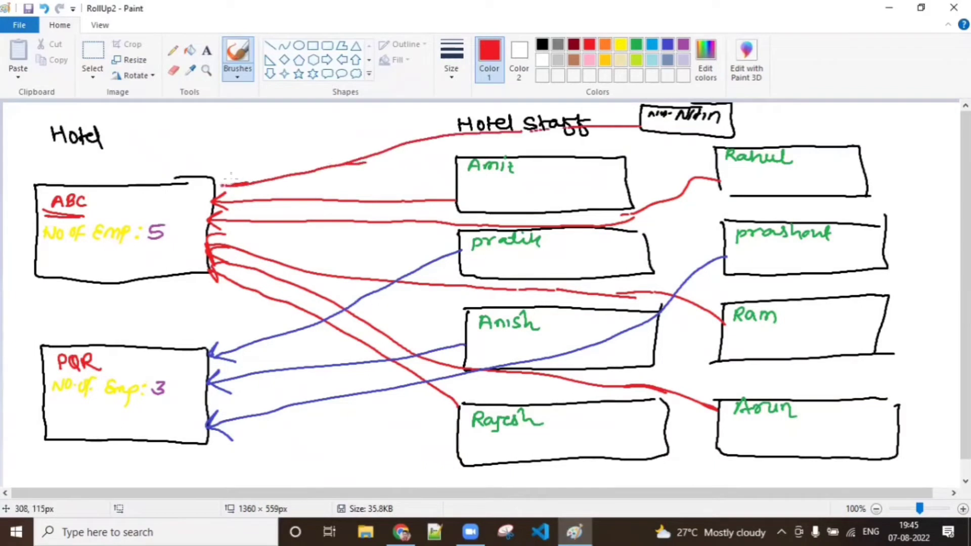
drag(235, 176, 222, 184)
drag(222, 184, 241, 194)
- Strike out the ABC hotel's employee count in red and write 6 beside it in purple
mouse_move(150, 218)
mouse_down()
mouse_move(153, 249)
mouse_move(162, 250)
mouse_up()
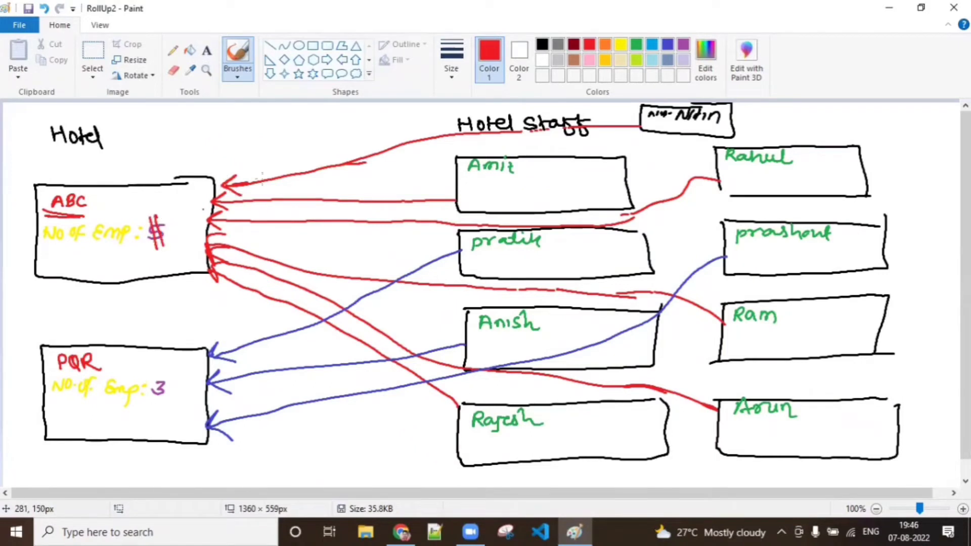
click(684, 45)
drag(183, 226, 174, 235)
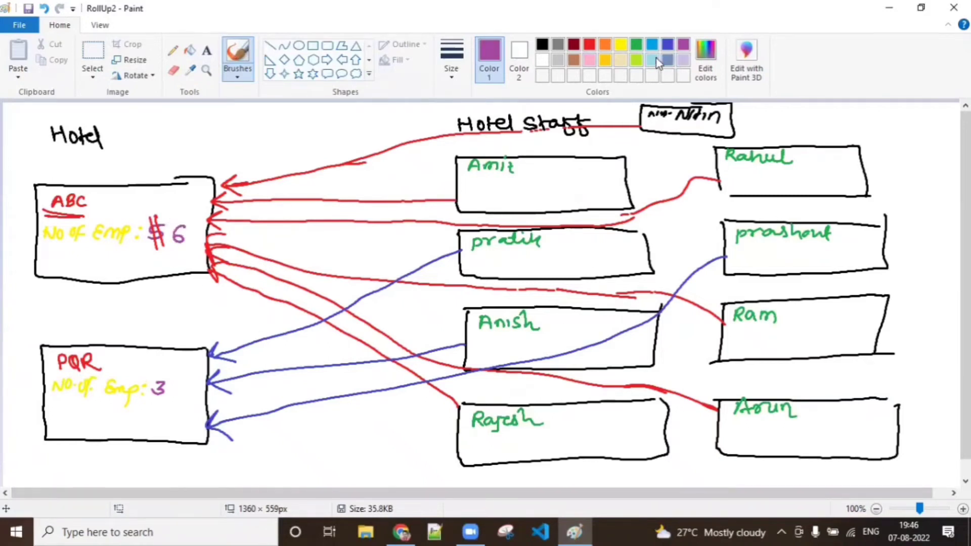
- Cross out the left-hand staff rectangle in the fourth row in grey and write "Delete" inside it
click(572, 46)
click(558, 44)
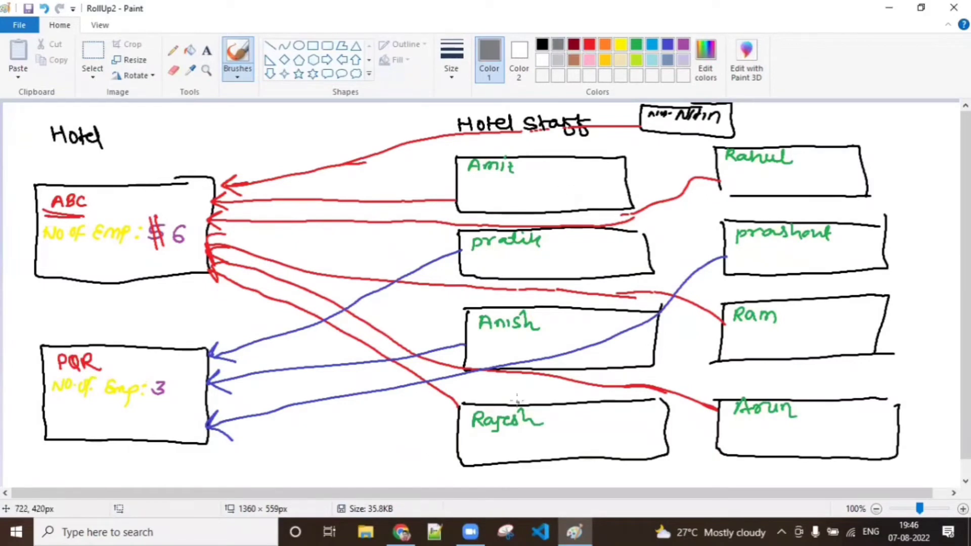
drag(517, 399, 579, 458)
drag(567, 402, 518, 450)
drag(568, 412, 617, 458)
mouse_move(616, 411)
mouse_down()
mouse_move(562, 452)
mouse_move(667, 429)
mouse_up()
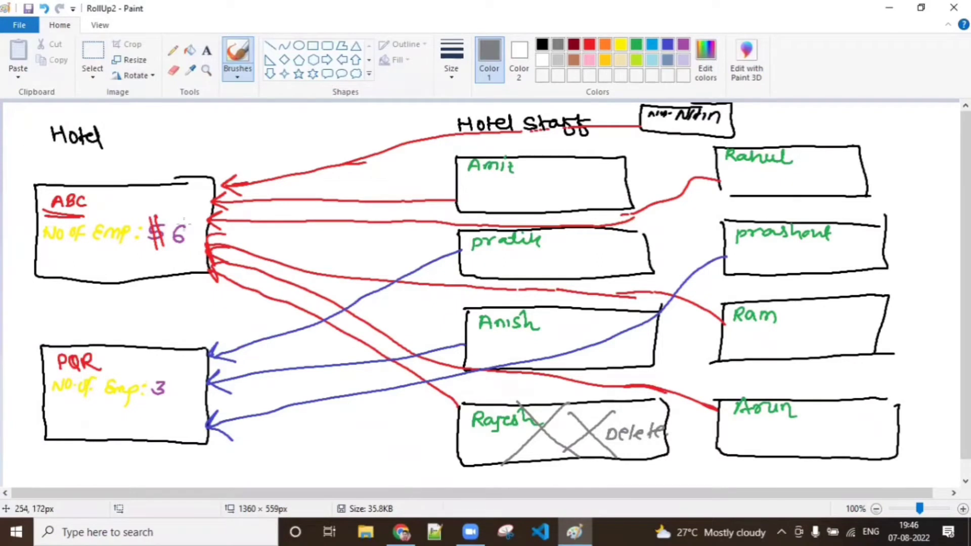
- Strike out the ABC hotel's count of 6 in grey and write 4 below the counts in purple
drag(173, 218, 189, 250)
drag(165, 222, 178, 255)
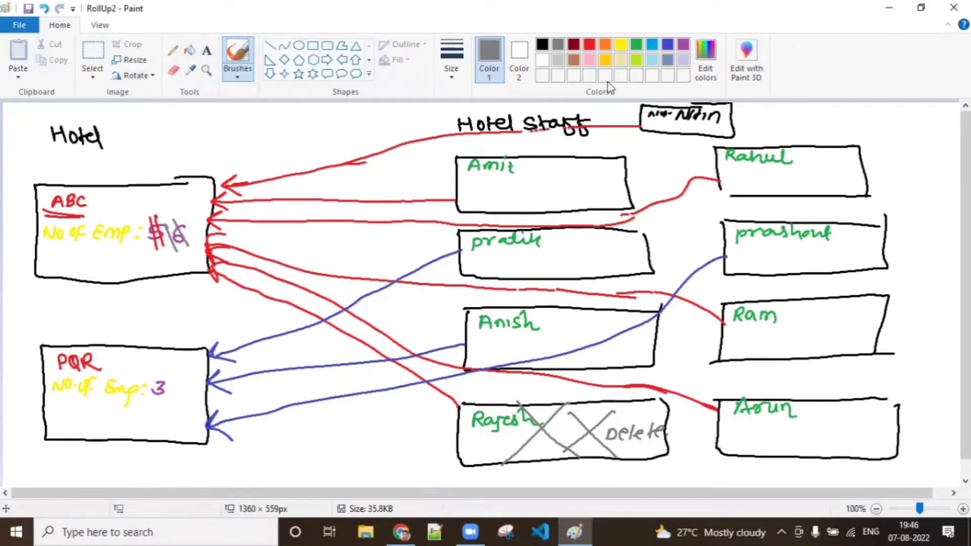
click(683, 45)
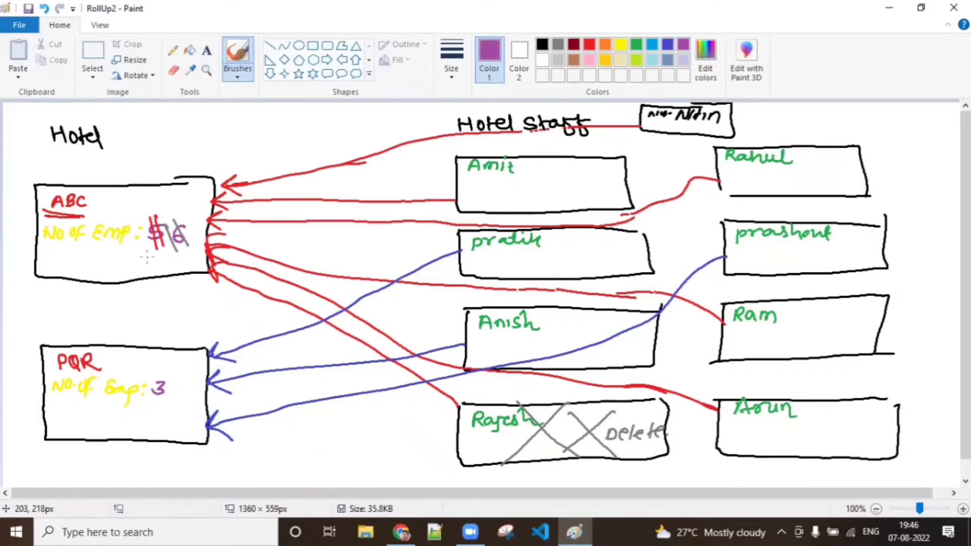
drag(149, 256, 153, 277)
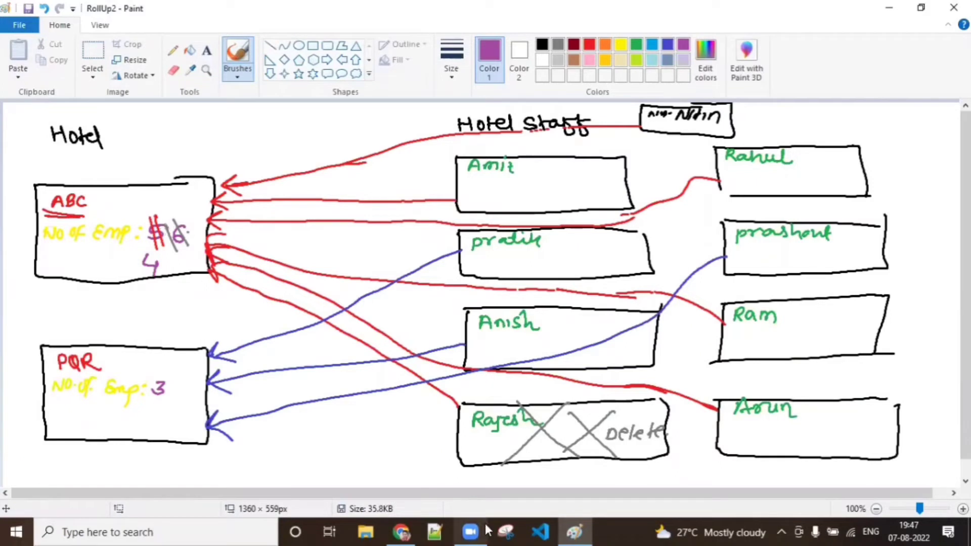
- Save the changes to RollUp2 and open the recent picture RollUp3
mouse_move(581, 525)
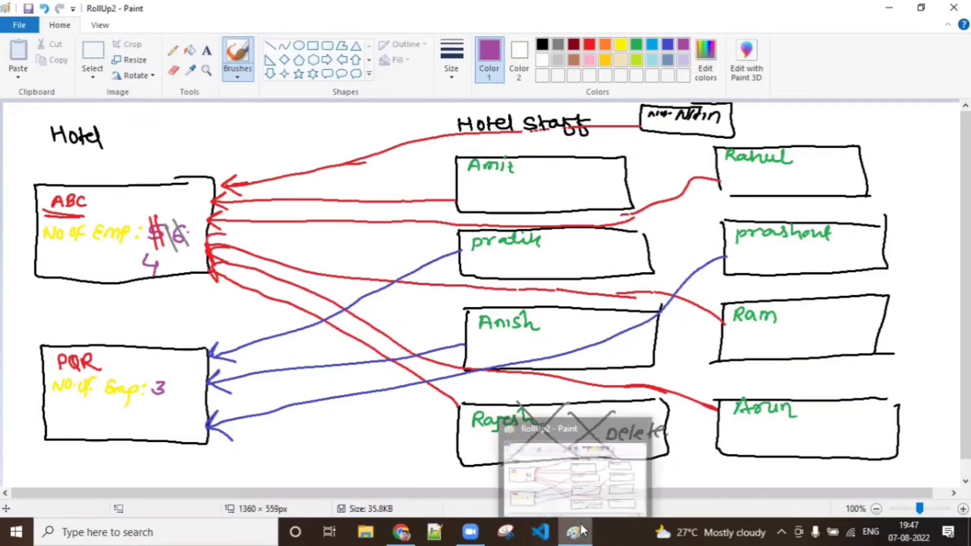
click(566, 500)
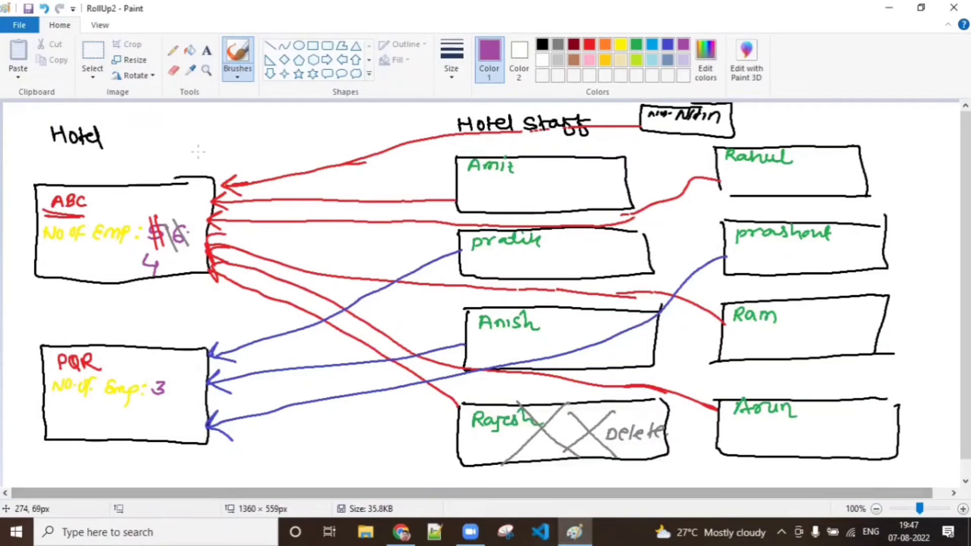
click(20, 25)
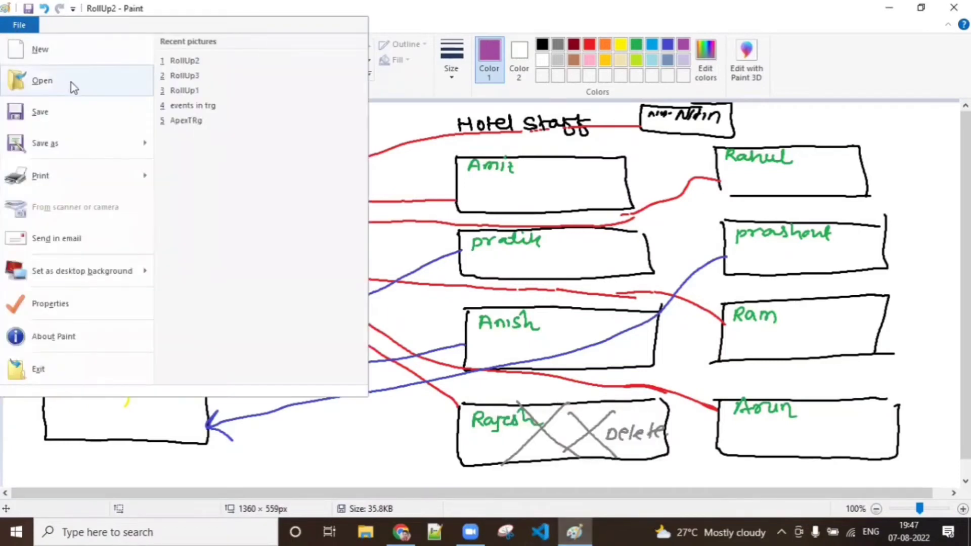
click(190, 83)
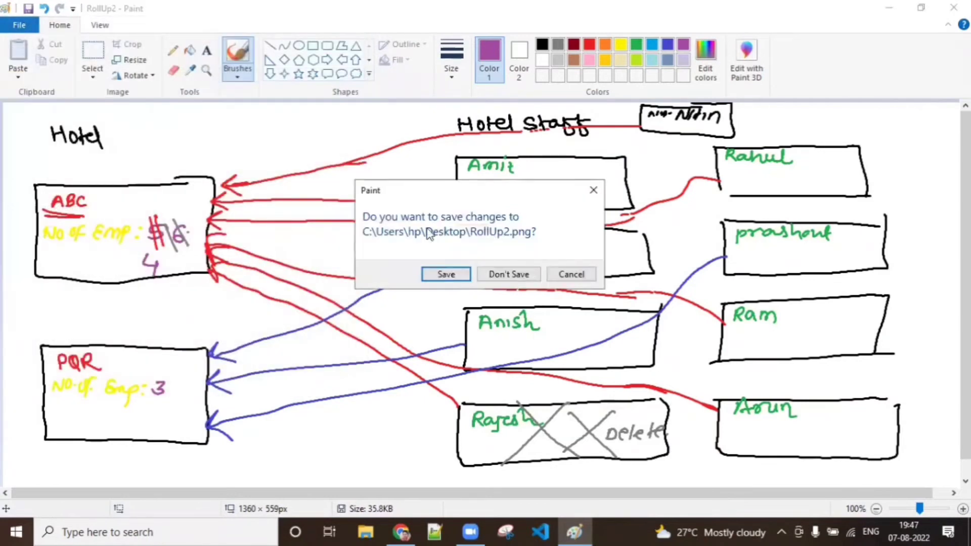
click(447, 275)
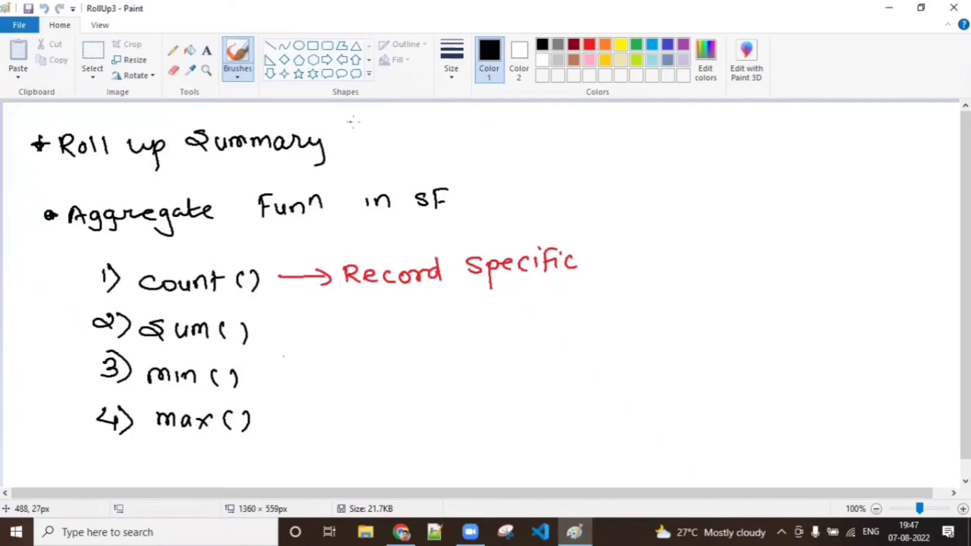
- Write "(Read only Field - Non Editable)" beside the Roll up Summary heading, with a black opening bracket and the rest in red
drag(372, 122, 375, 167)
click(588, 46)
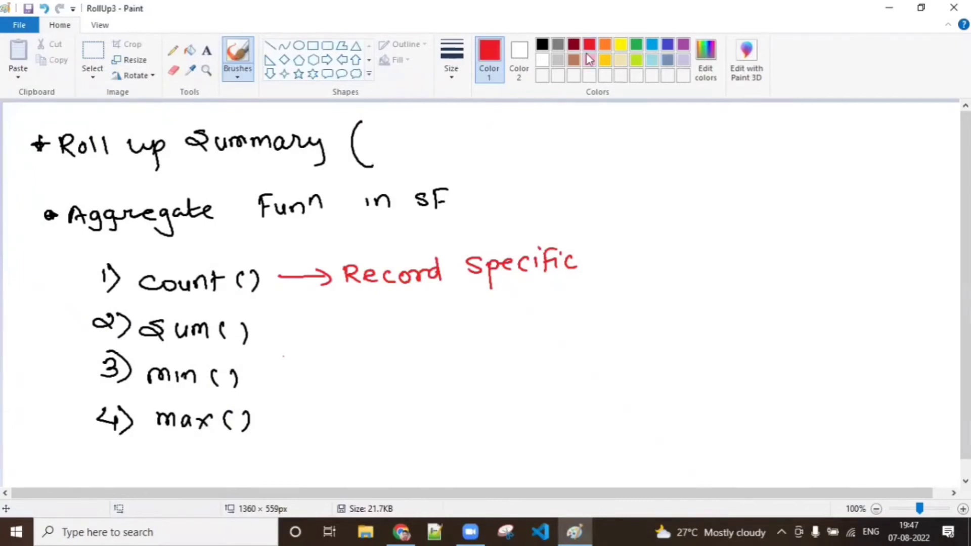
drag(390, 126, 393, 149)
drag(392, 129, 407, 150)
mouse_move(414, 143)
mouse_down()
mouse_move(529, 142)
mouse_move(535, 161)
mouse_up()
mouse_move(582, 125)
mouse_down()
mouse_move(583, 137)
mouse_move(663, 142)
mouse_up()
mouse_move(681, 135)
mouse_down()
mouse_move(681, 126)
mouse_move(699, 125)
mouse_move(727, 139)
mouse_move(774, 130)
mouse_move(777, 140)
mouse_move(790, 122)
mouse_move(824, 138)
mouse_move(835, 121)
mouse_move(838, 141)
mouse_up()
drag(846, 134, 872, 146)
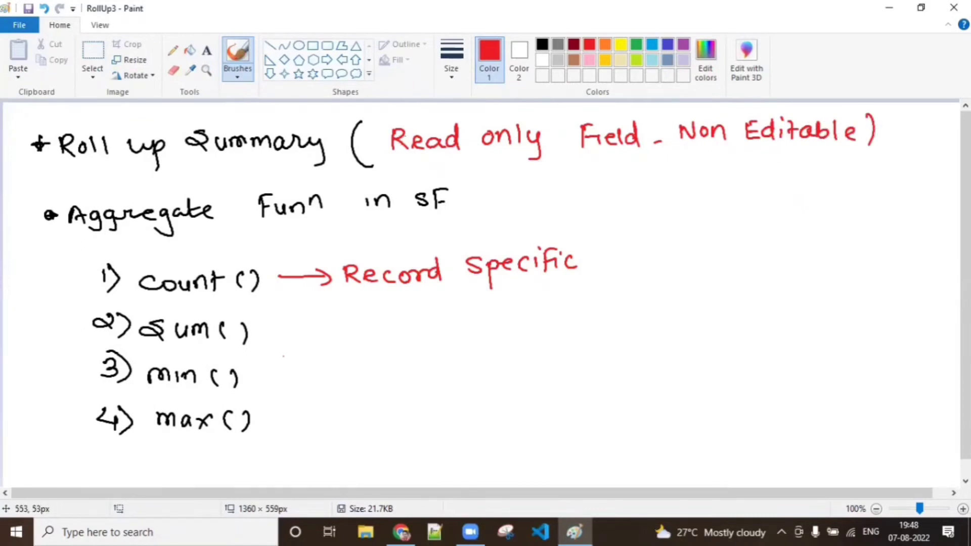
- Retrace the opening bracket after Roll up Summary in red and draw a red tick beside count()
mouse_move(368, 120)
mouse_down()
mouse_move(356, 147)
mouse_move(363, 165)
mouse_move(375, 165)
mouse_up()
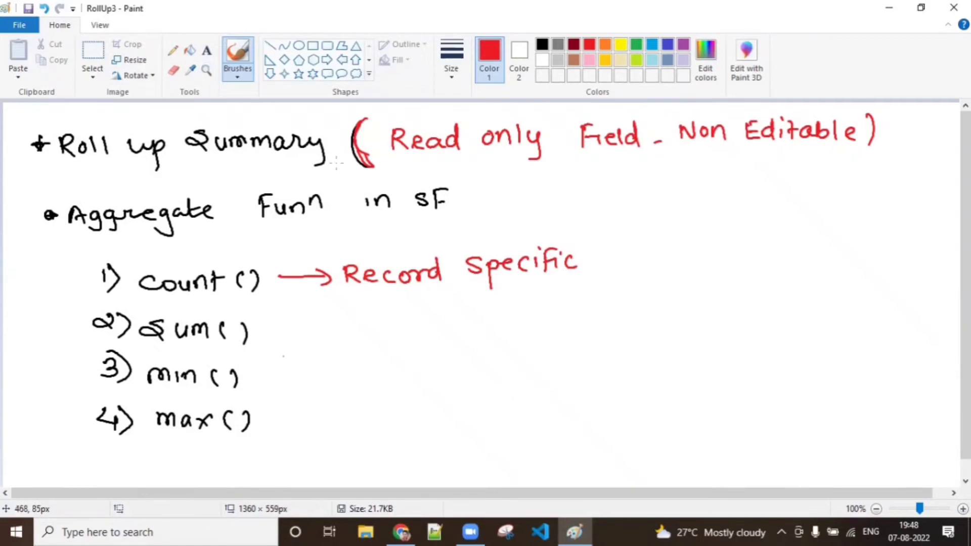
drag(69, 284, 130, 246)
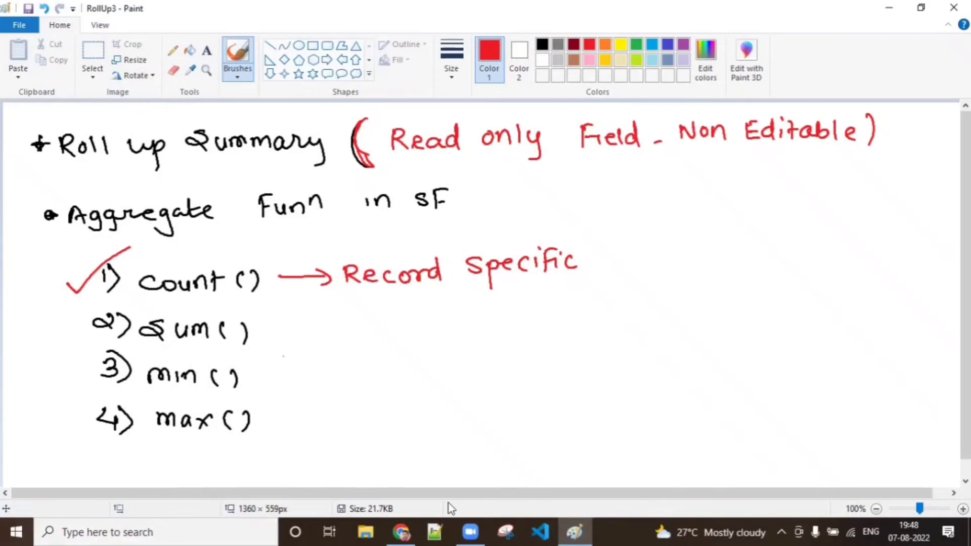
- Switch to Salesforce in Chrome and open the hotel staff record Hid - 0005
click(401, 532)
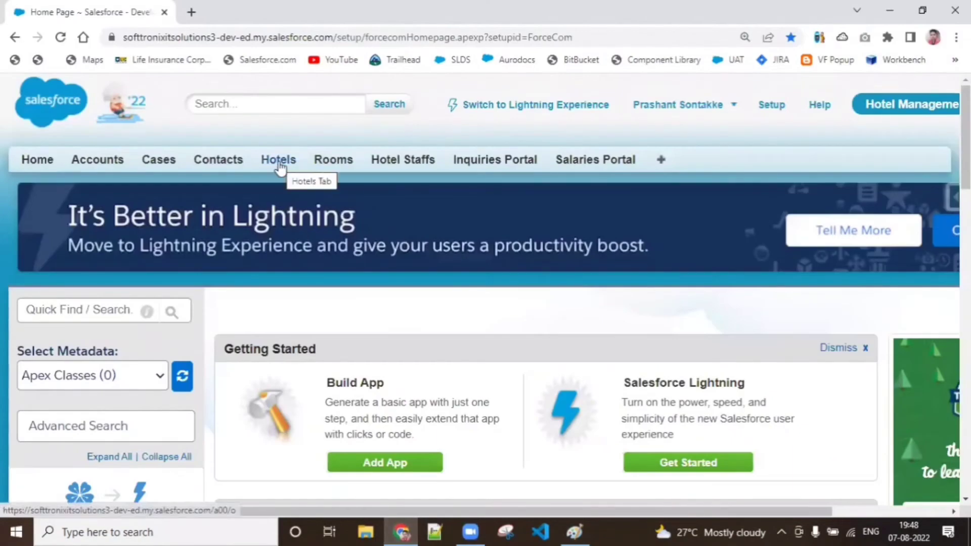
click(397, 163)
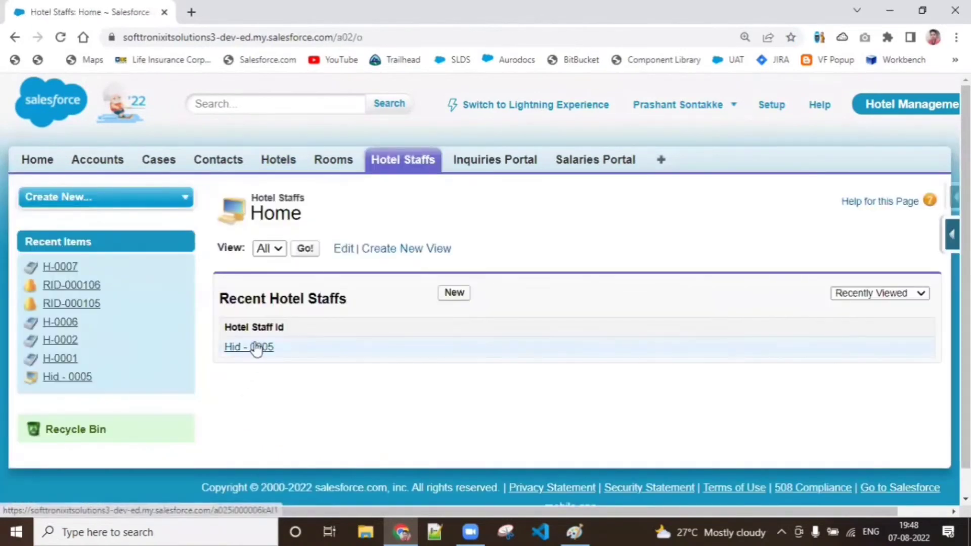
click(256, 348)
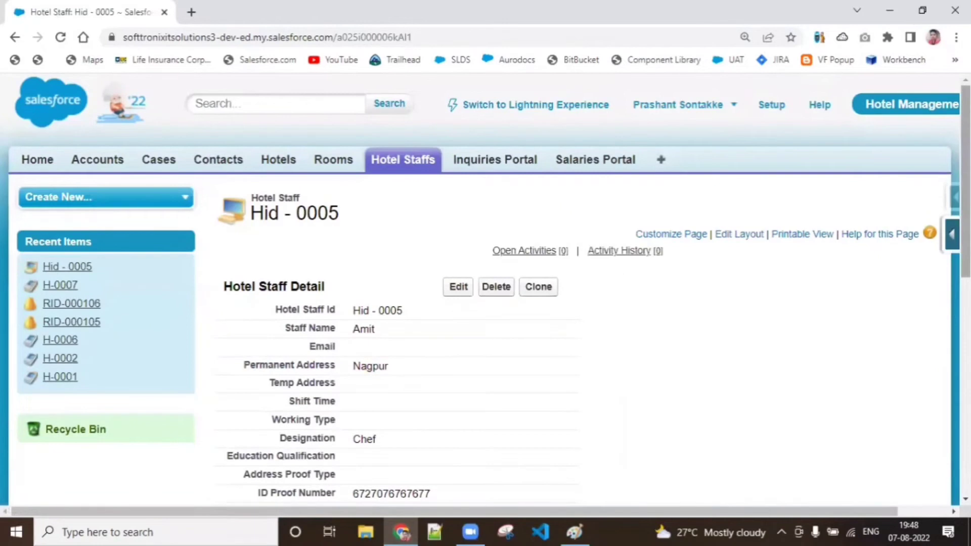
scroll(681, 421, down, 7)
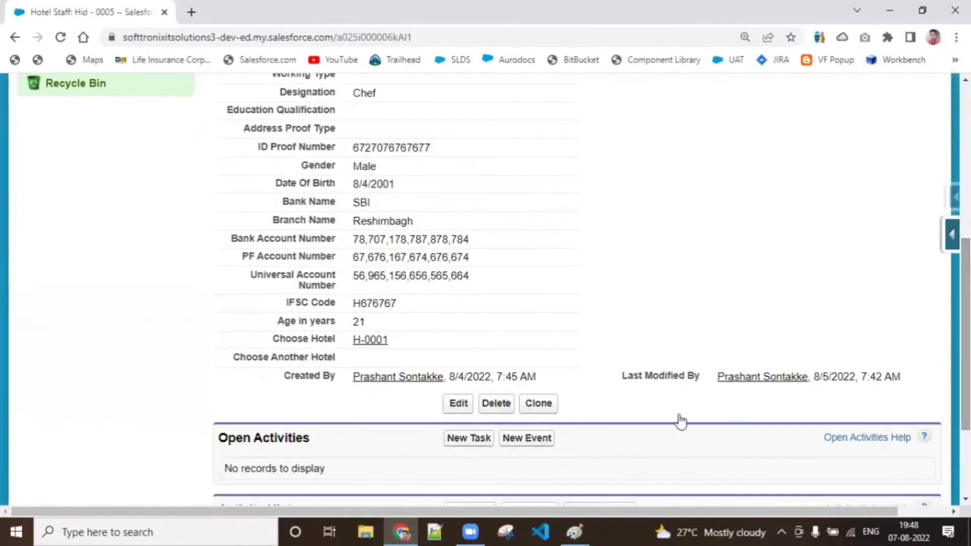
scroll(764, 174, up, 7)
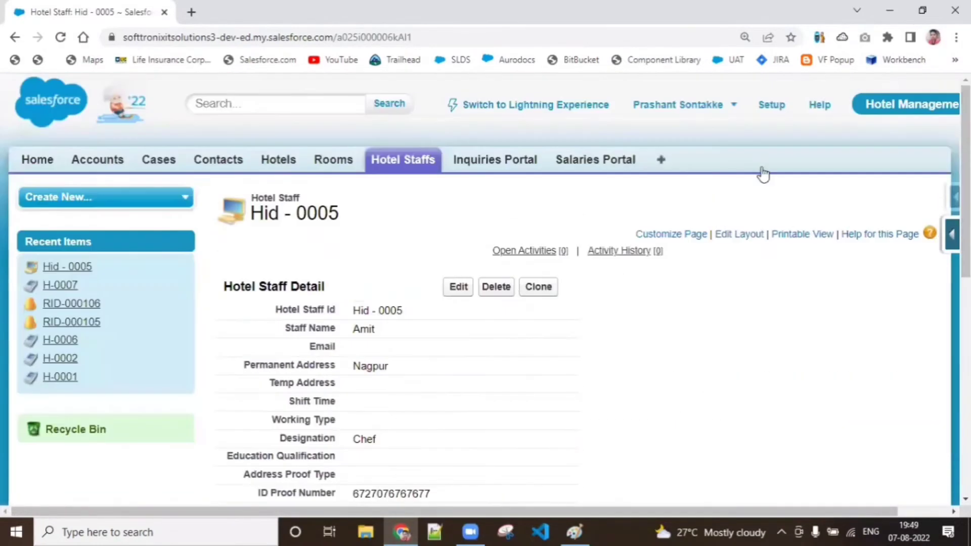
- Clone the hotel staff record Hid - 0005 and append 1 to the staff name
click(527, 287)
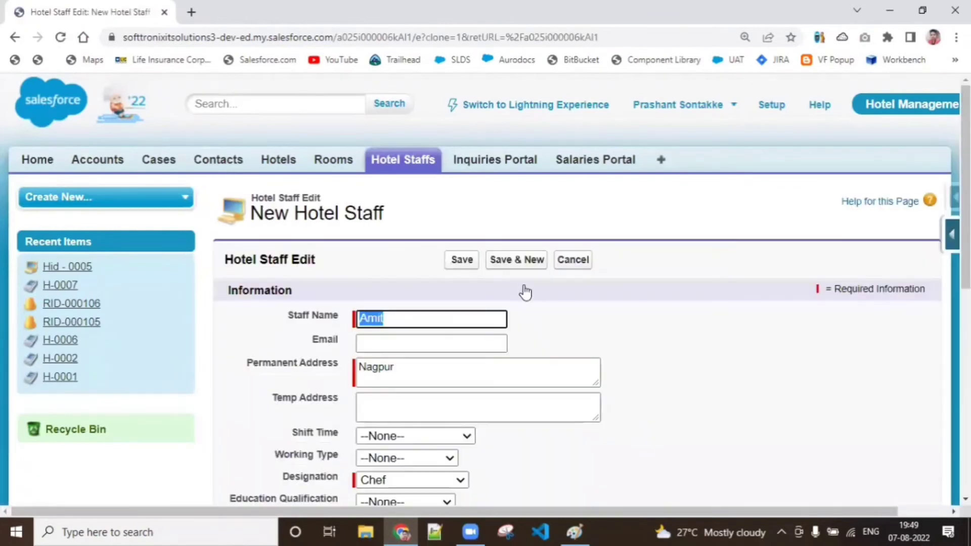
click(451, 324)
text(1)
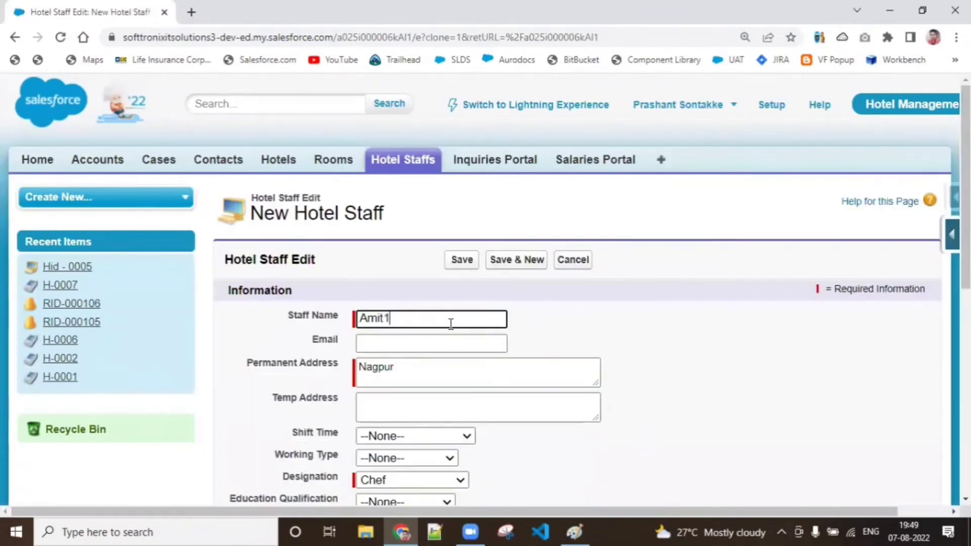
scroll(943, 283, down, 4)
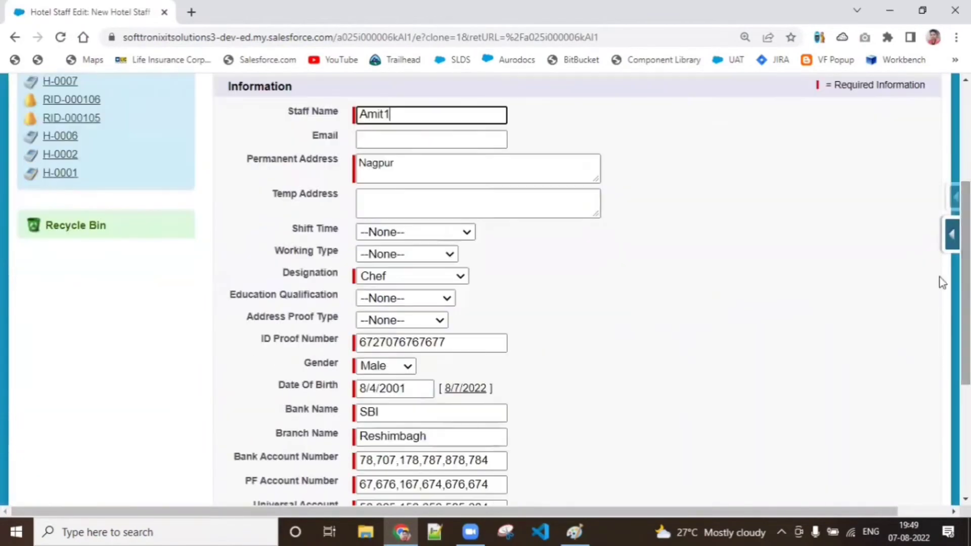
- Change one digit each in the cloned staff record's ID Proof Number and Bank Account Number to make them unique
click(398, 342)
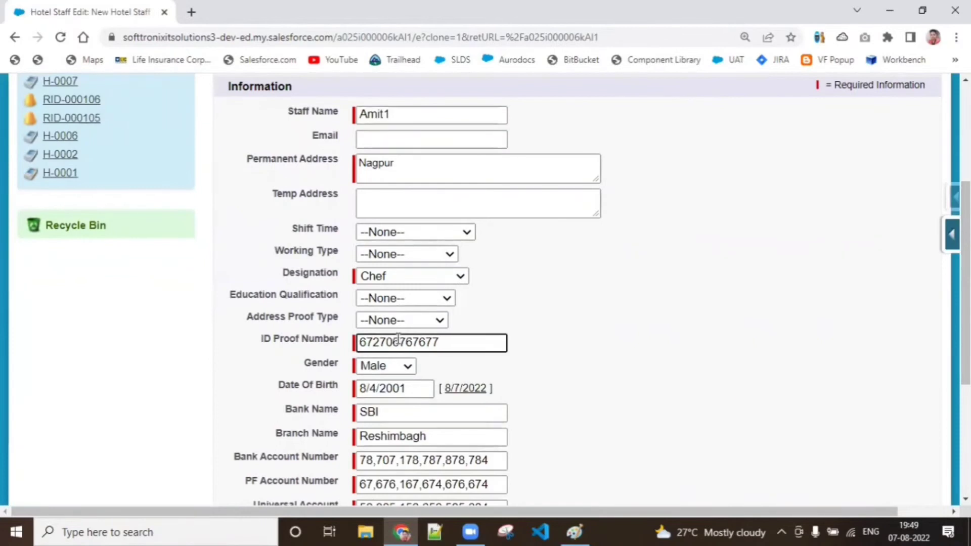
text(4)
scroll(791, 282, down, 1)
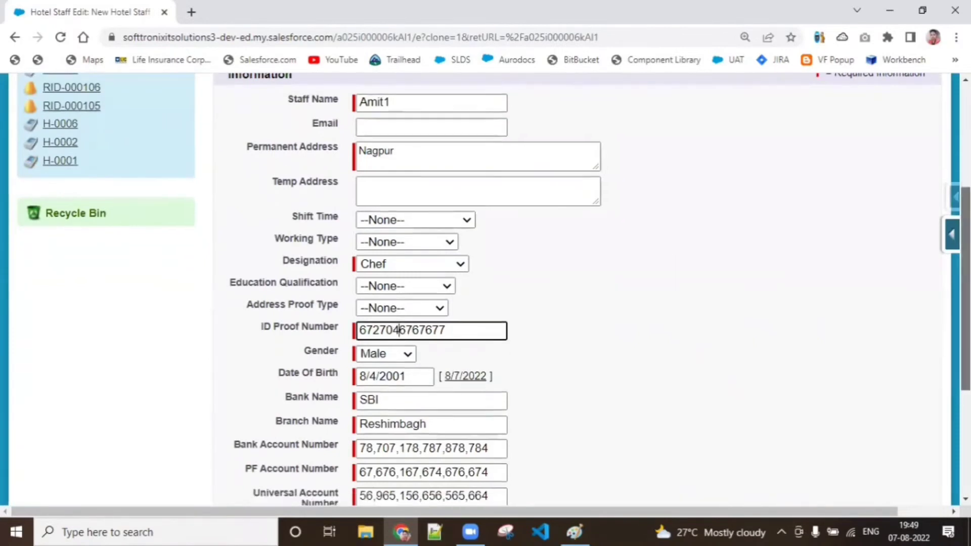
scroll(399, 329, down, 5)
click(443, 226)
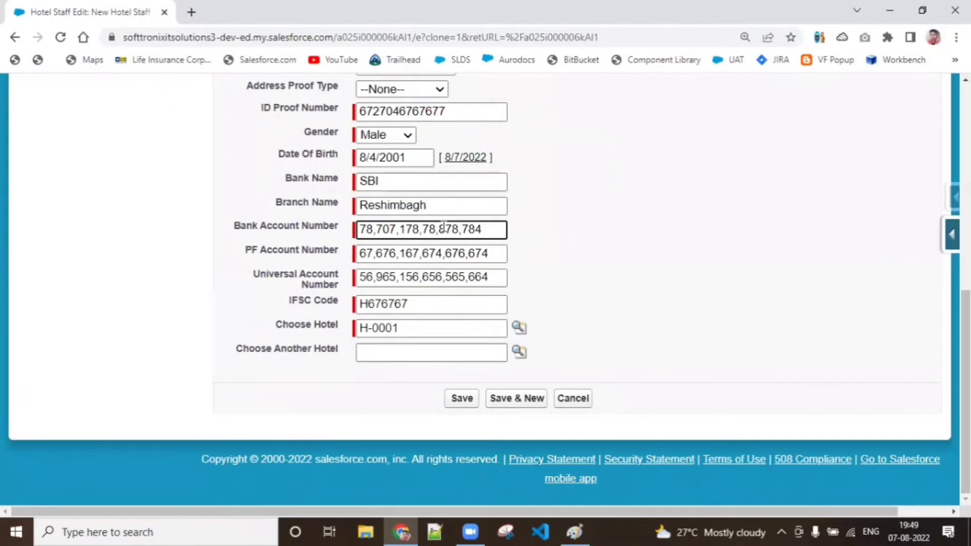
text(5)
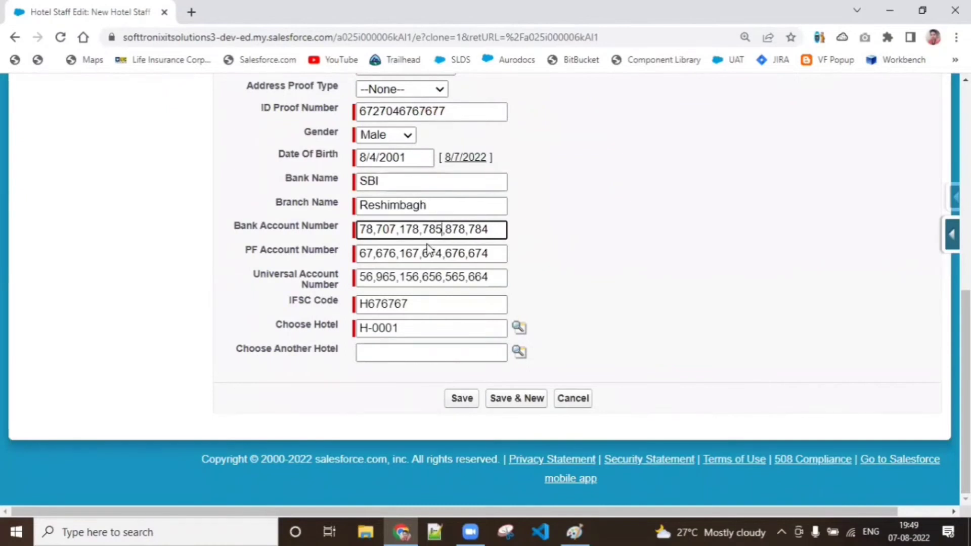
- Change one digit each in the PF Account Number and Universal Account Number and save the new staff record
click(429, 253)
key(BackSpace)
text(5)
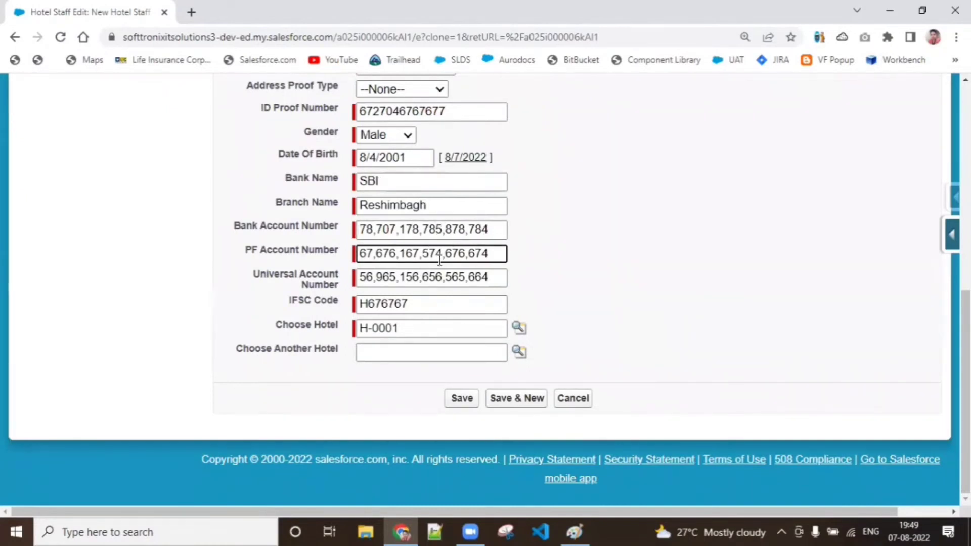
click(458, 277)
key(BackSpace)
text(5)
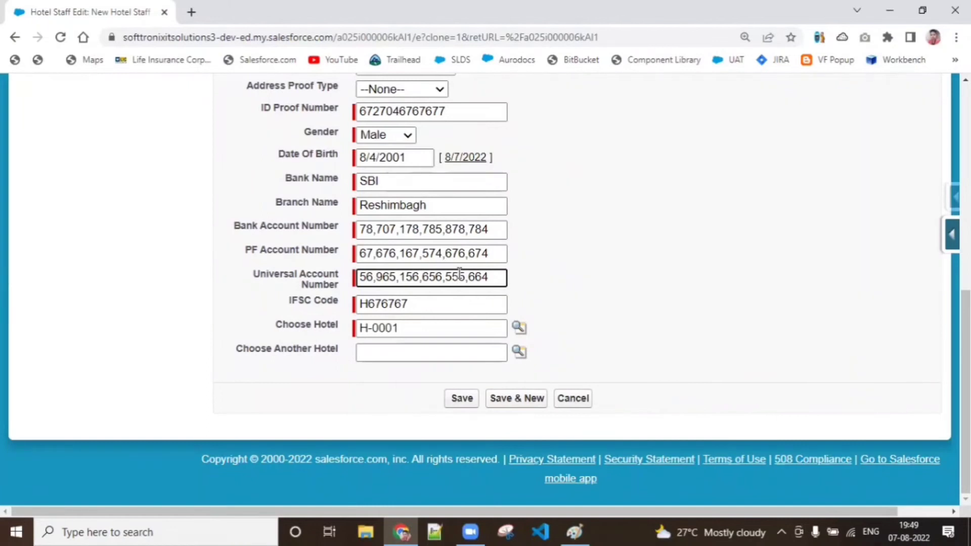
click(470, 404)
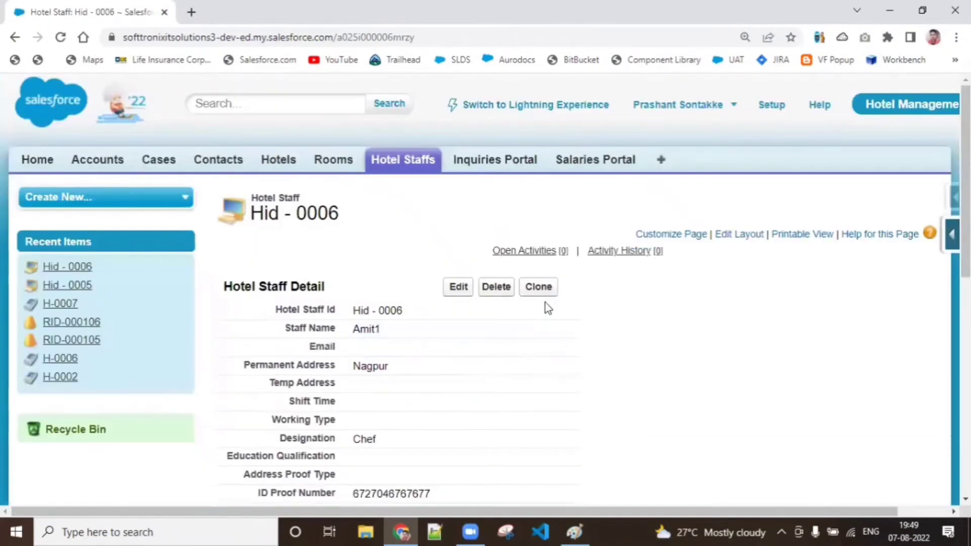
- Clone the hotel staff record Hid - 0006 and change the number ending the staff name to 2
click(554, 286)
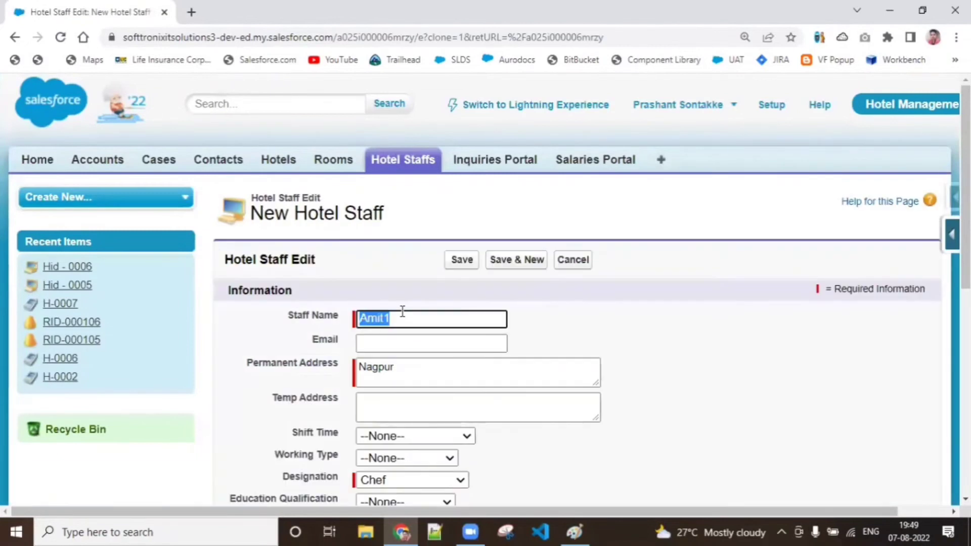
click(402, 312)
key(BackSpace)
text(2)
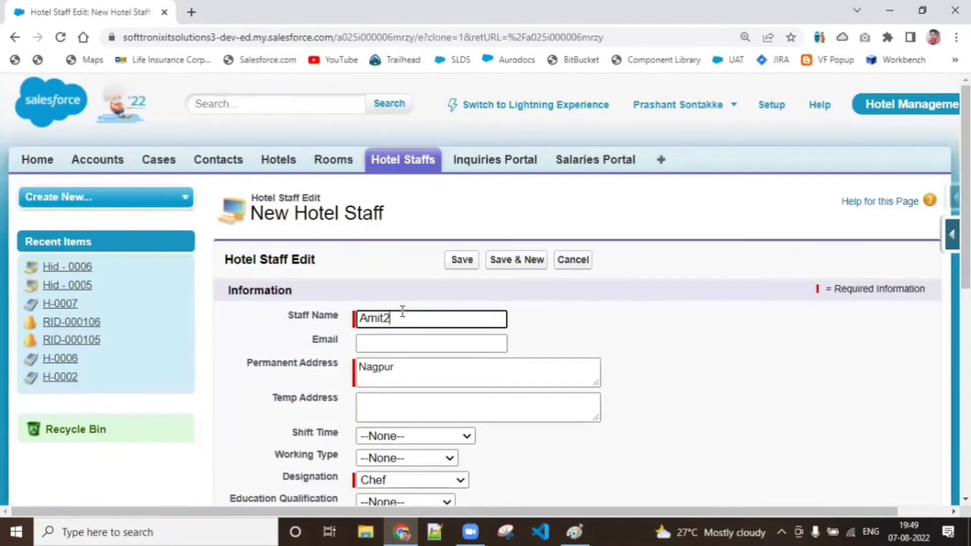
scroll(461, 162, down, 8)
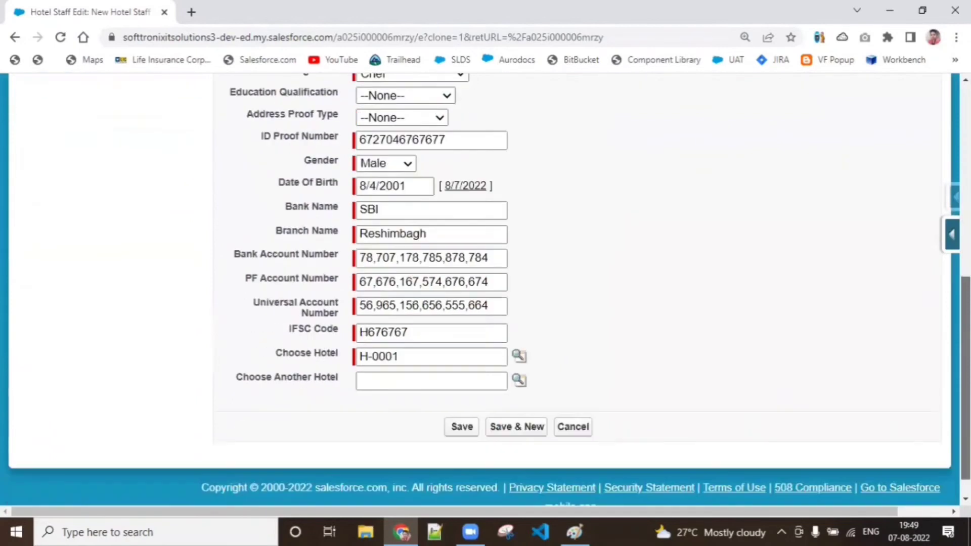
- Replace the last digit of the second clone's ID Proof Number and Bank Account Number
click(444, 141)
key(BackSpace)
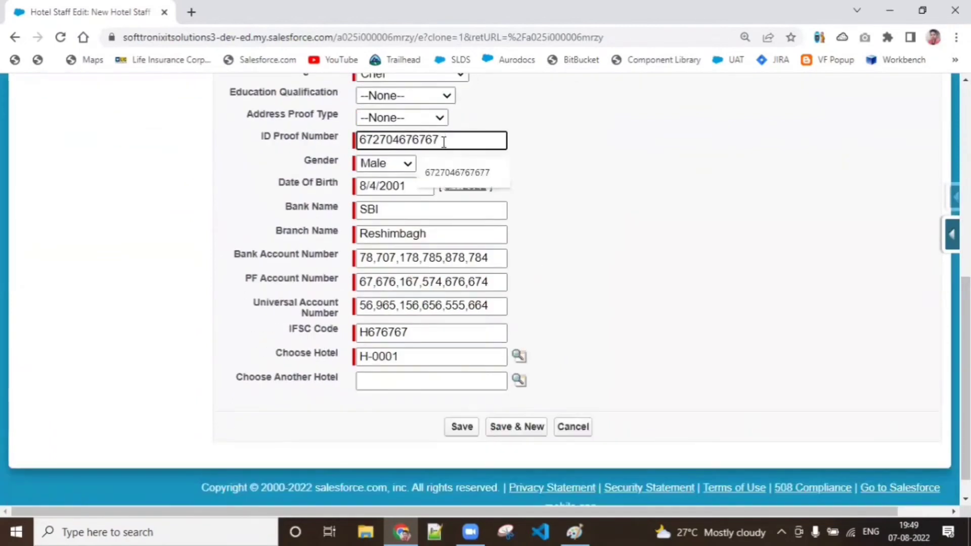
text(1)
click(489, 257)
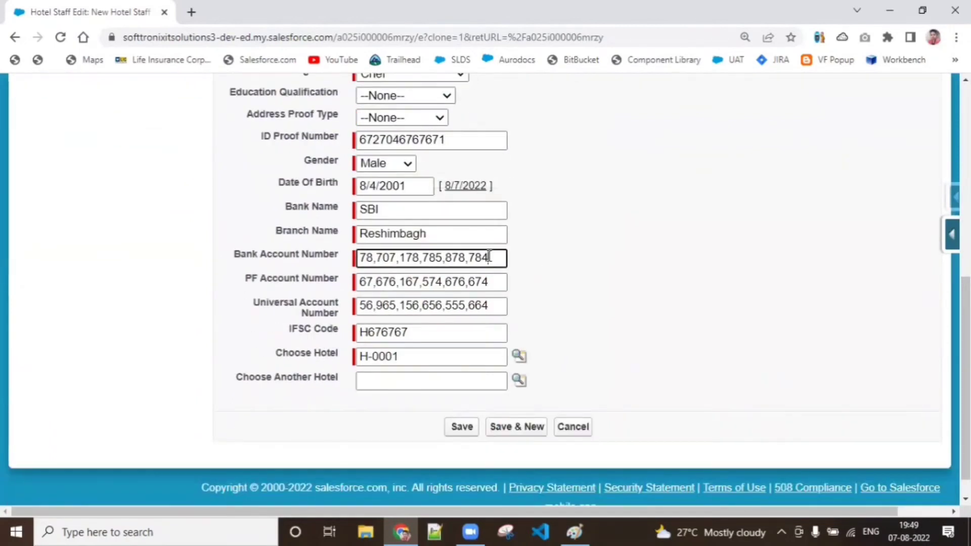
key(BackSpace)
text(1)
- Alter one digit each in the second clone's PF Account Number and Universal Account Number and save the record
click(441, 278)
key(BackSpace)
text(1)
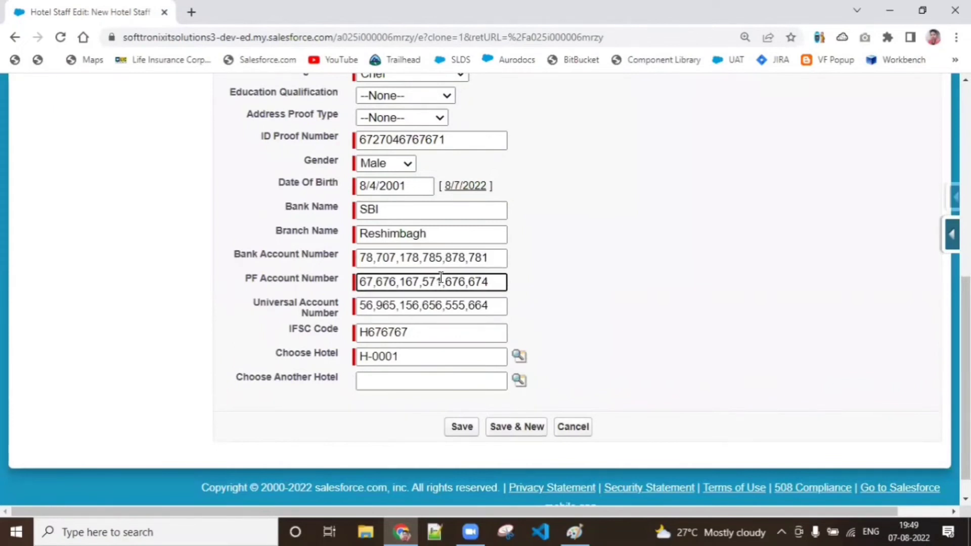
click(466, 305)
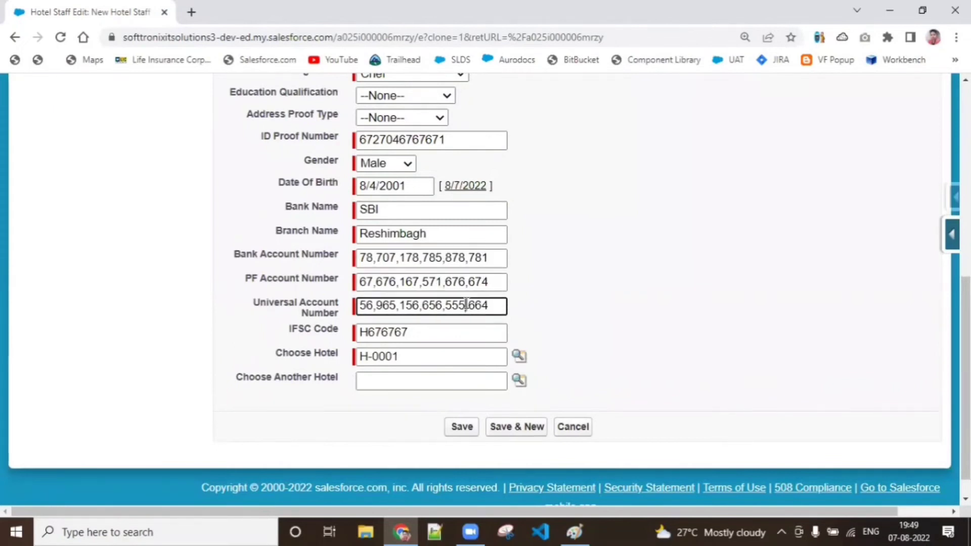
click(461, 427)
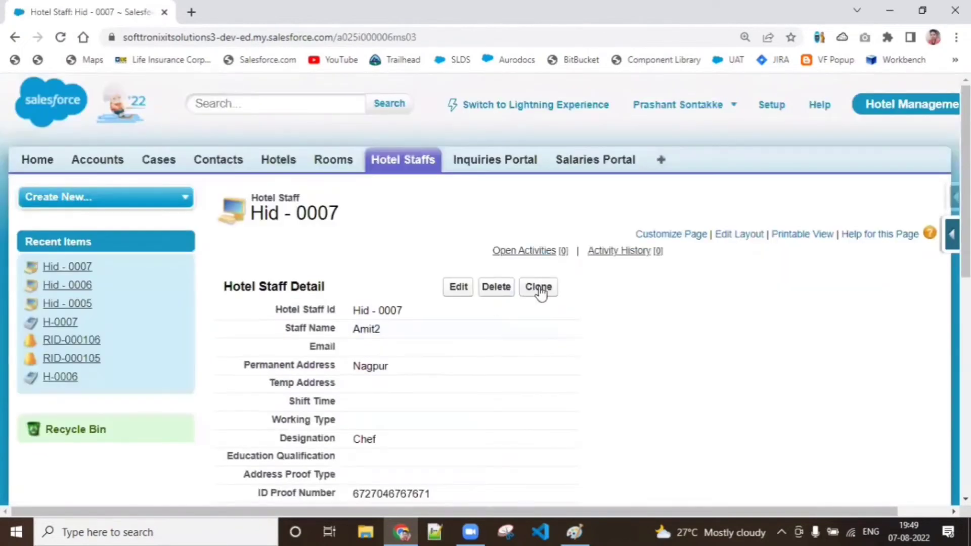
- Clone the hotel staff record Hid - 0007 and change the number ending the staff name to 3
click(540, 292)
double_click(399, 313)
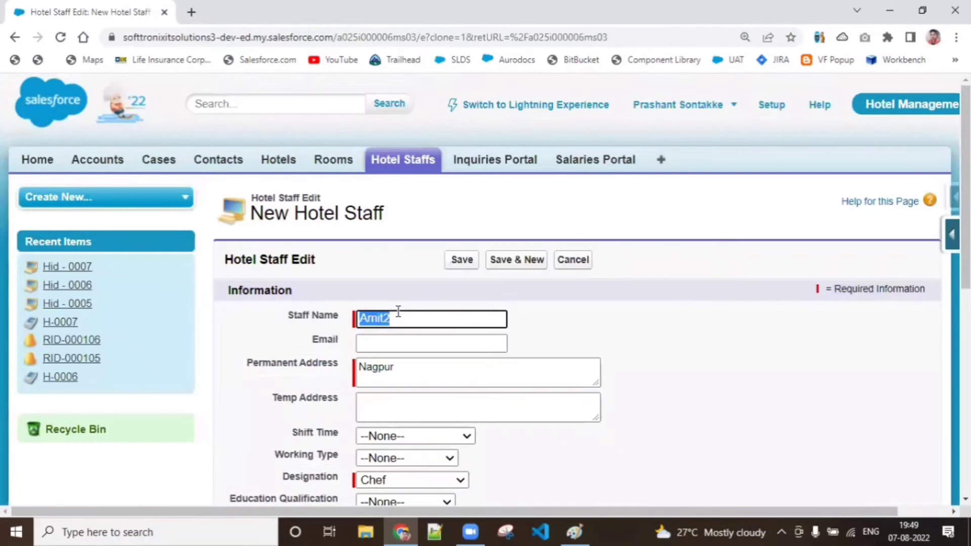
click(399, 312)
text(3)
- Change the seventh digit of the third clone's ID Proof Number to 1 and insert a 1 after the second digit of its Bank Account Number
scroll(715, 244, down, 8)
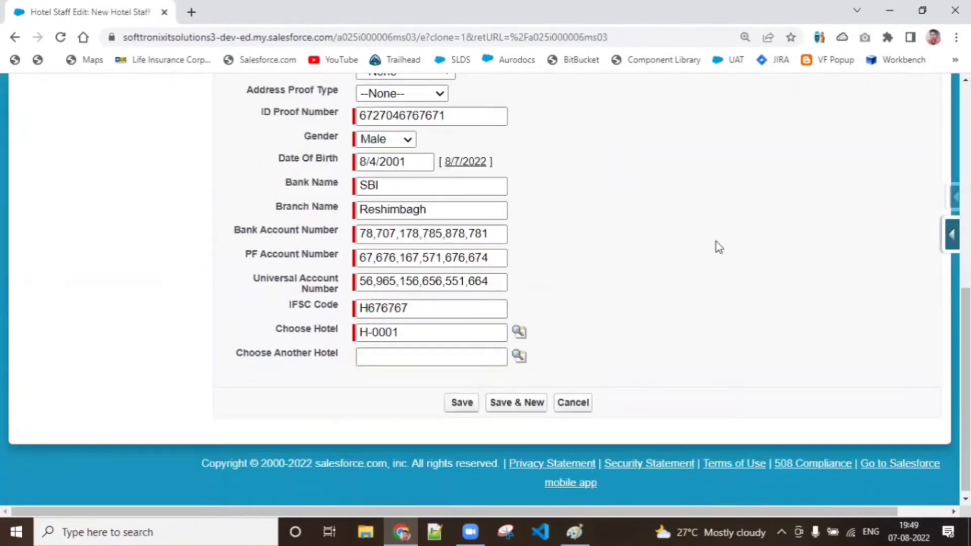
click(407, 115)
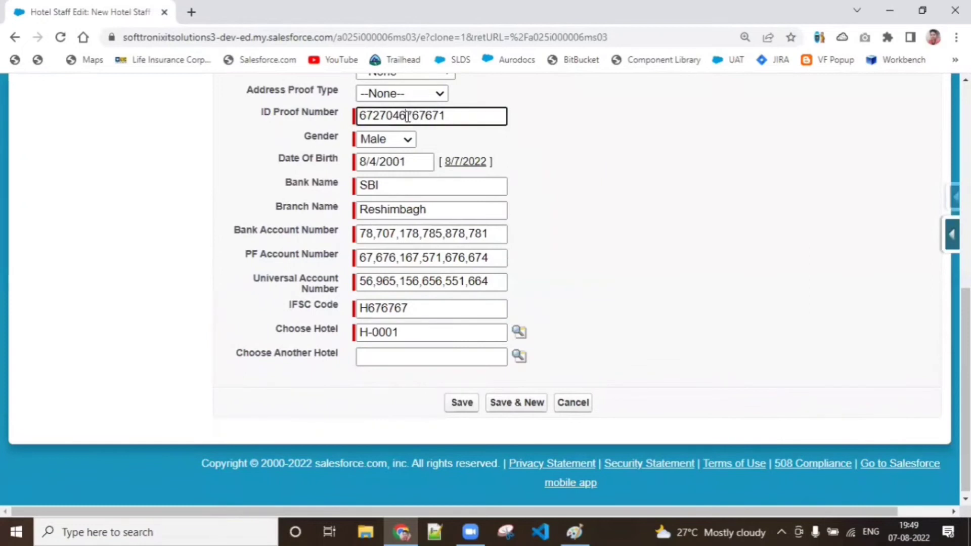
key(BackSpace)
text(1)
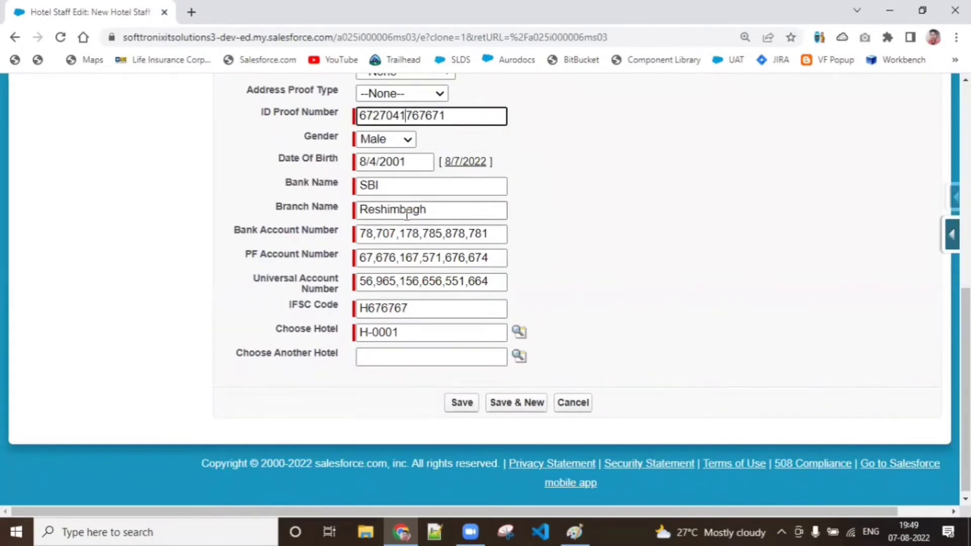
click(375, 233)
key(BackSpace)
text(1)
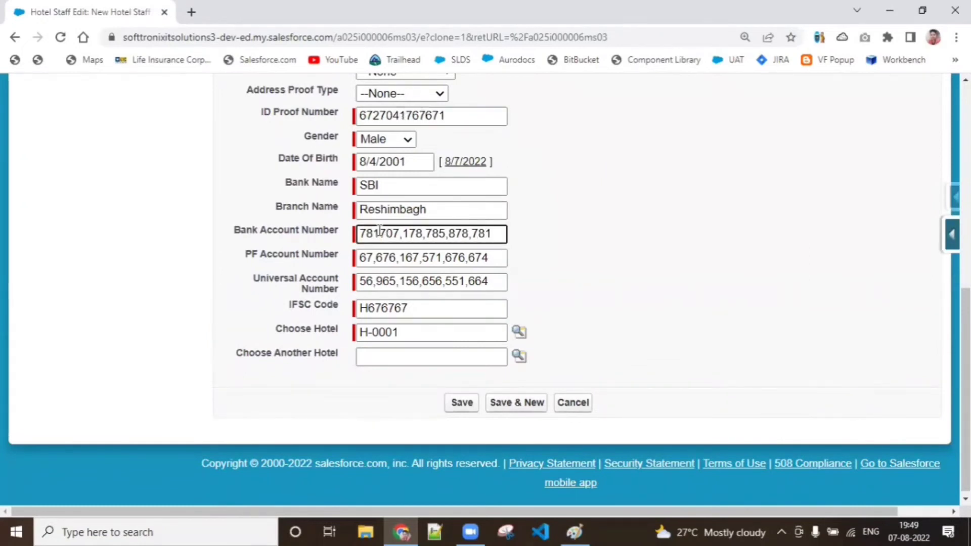
- Change the second digit of the third clone's PF Account Number and Universal Account Number to 1 and save the record
click(374, 258)
key(BackSpace)
key(BackSpace)
text(1)
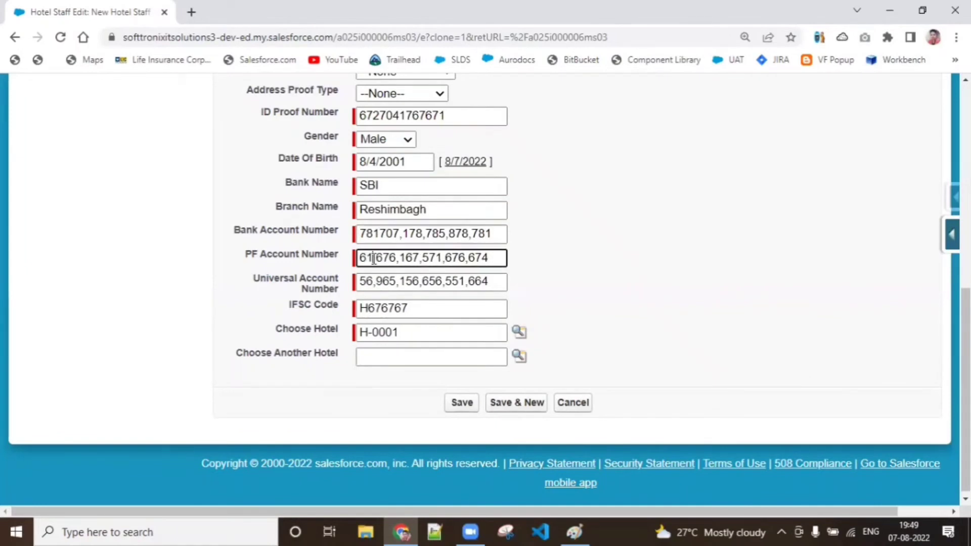
click(373, 281)
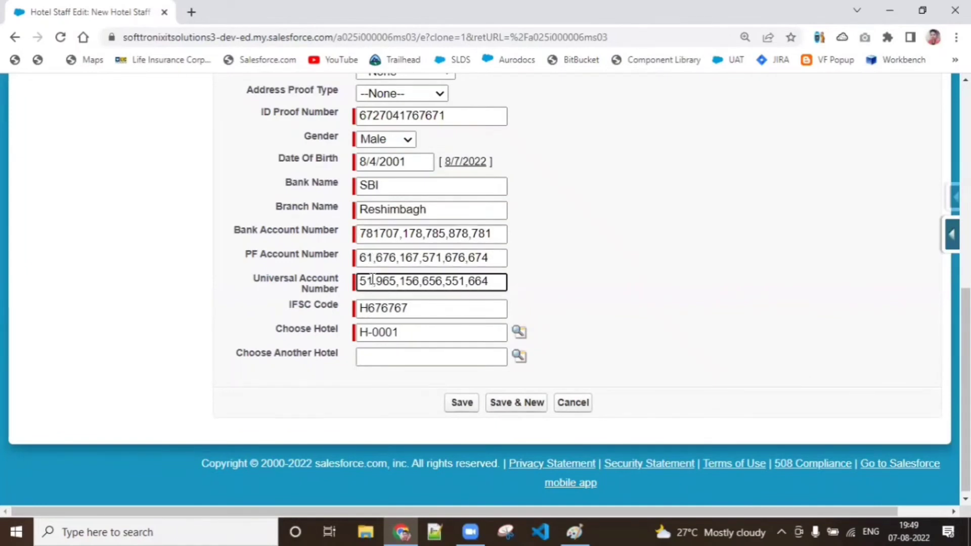
click(474, 408)
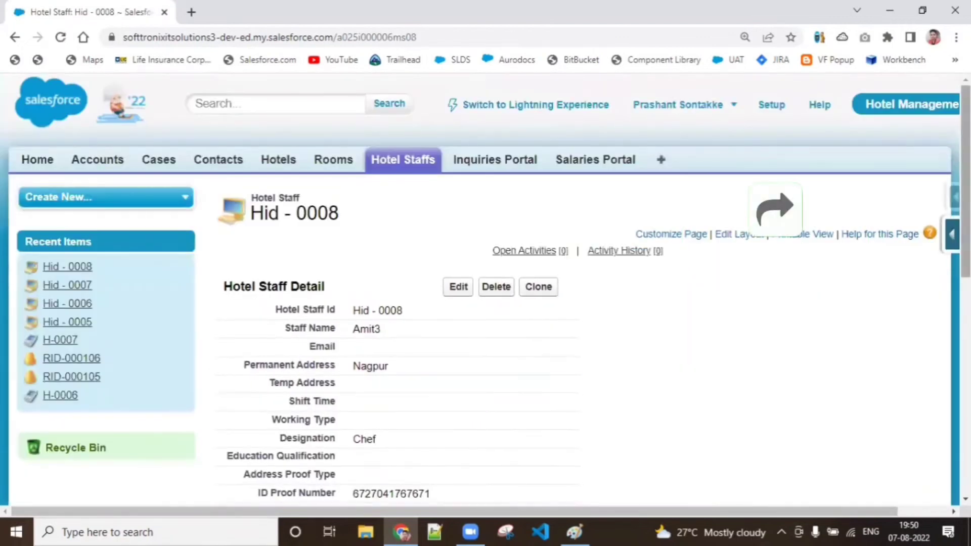
- Open the hotel H-0001 linked in the staff record in a new browser tab and review its Hotel Staffs related list
scroll(534, 371, down, 7)
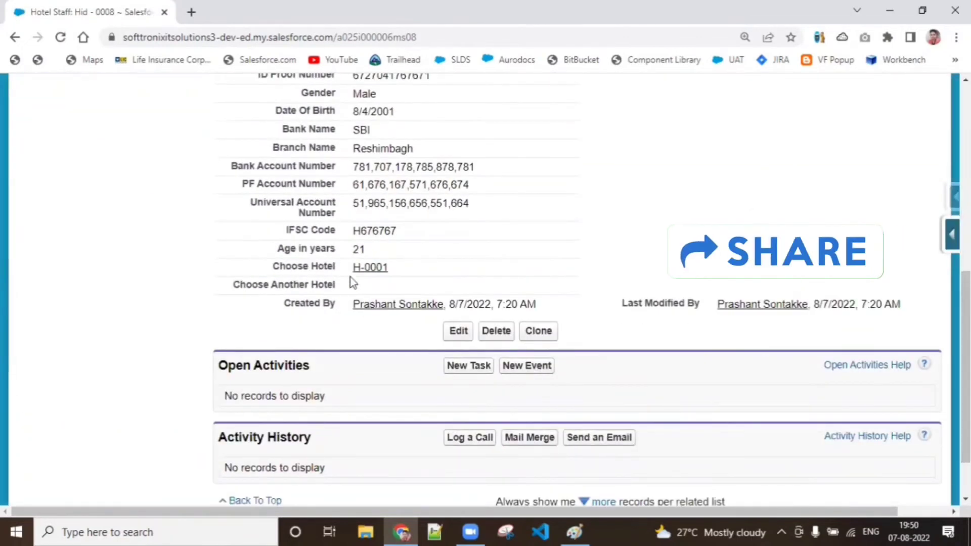
right_click(382, 273)
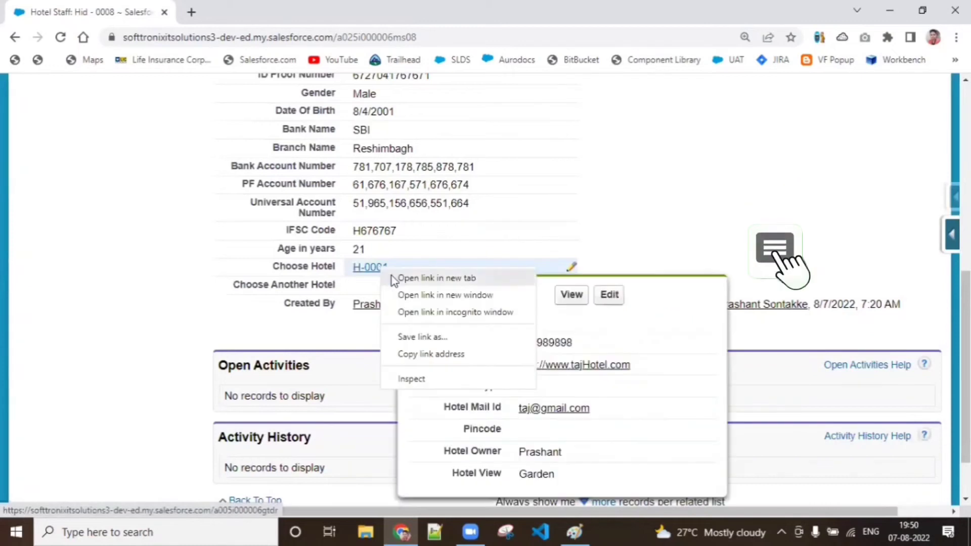
click(402, 278)
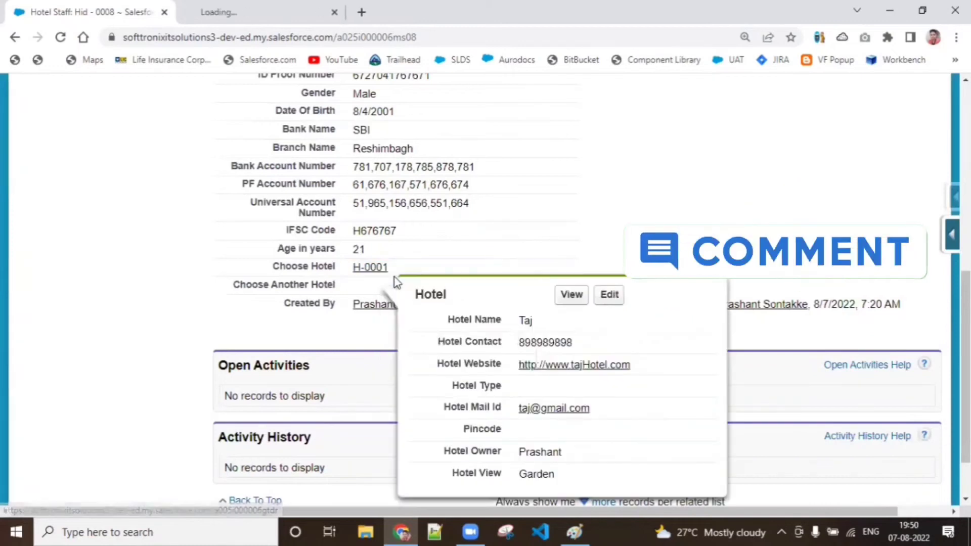
click(258, 7)
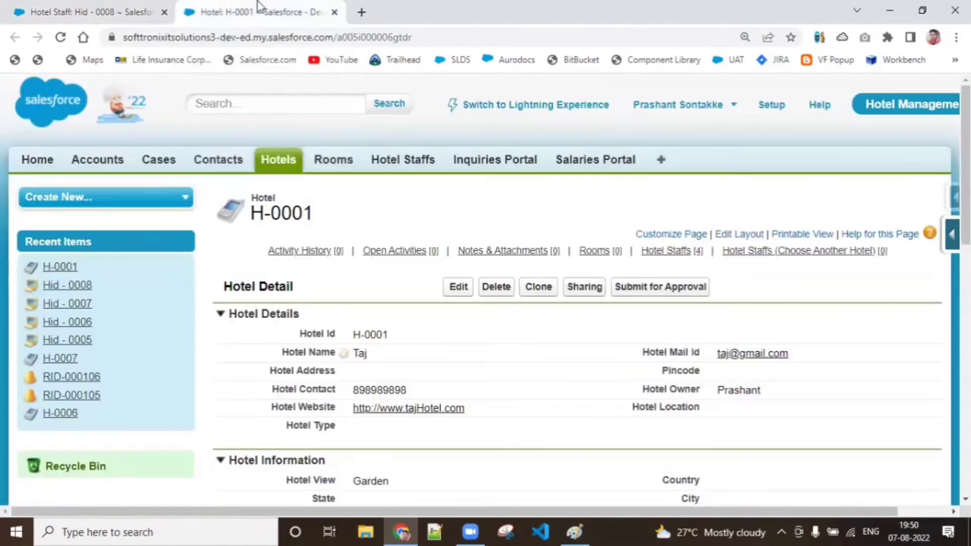
scroll(396, 348, down, 10)
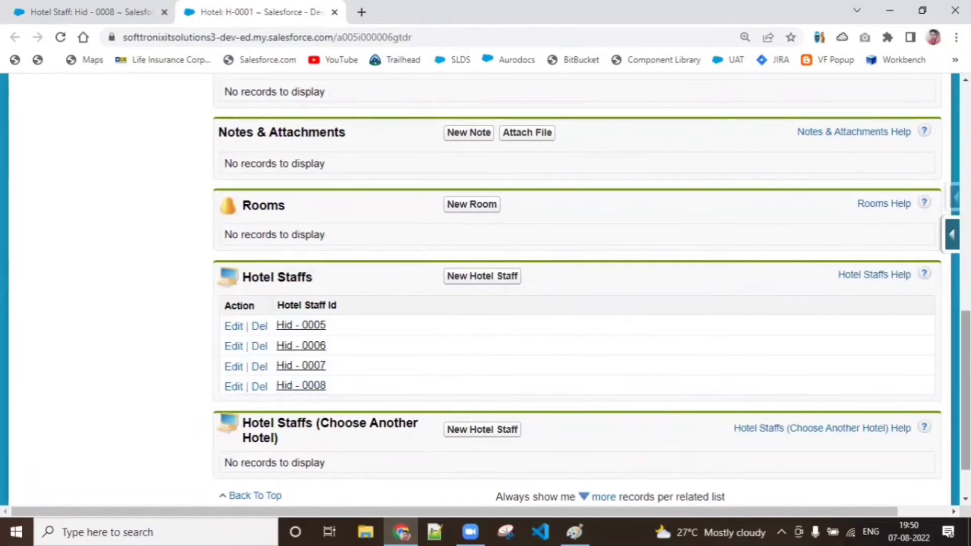
scroll(485, 288, up, 10)
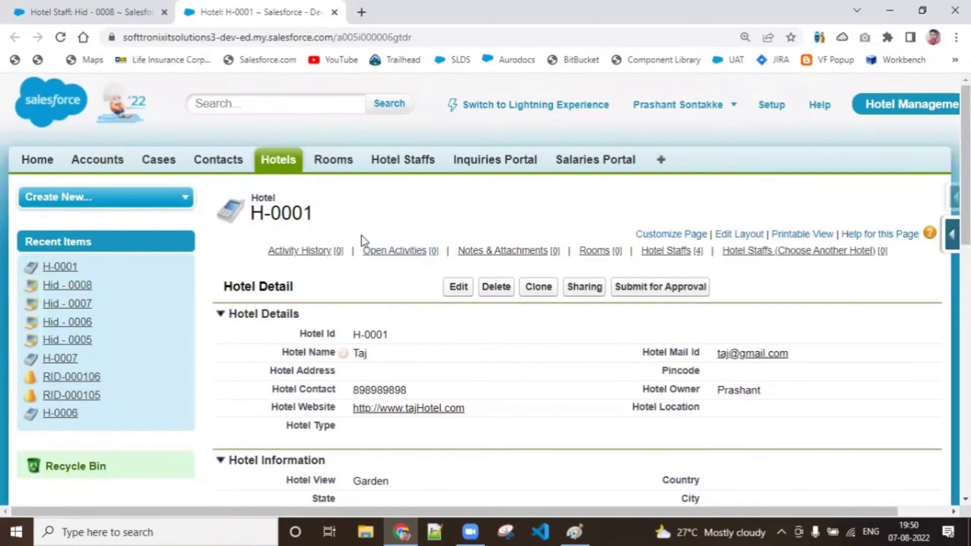
- From staff record Hid - 0008, open the Hotel Staff object's fields and examine the Choose Hotel field's data type and master-detail options
click(31, 6)
mouse_move(372, 268)
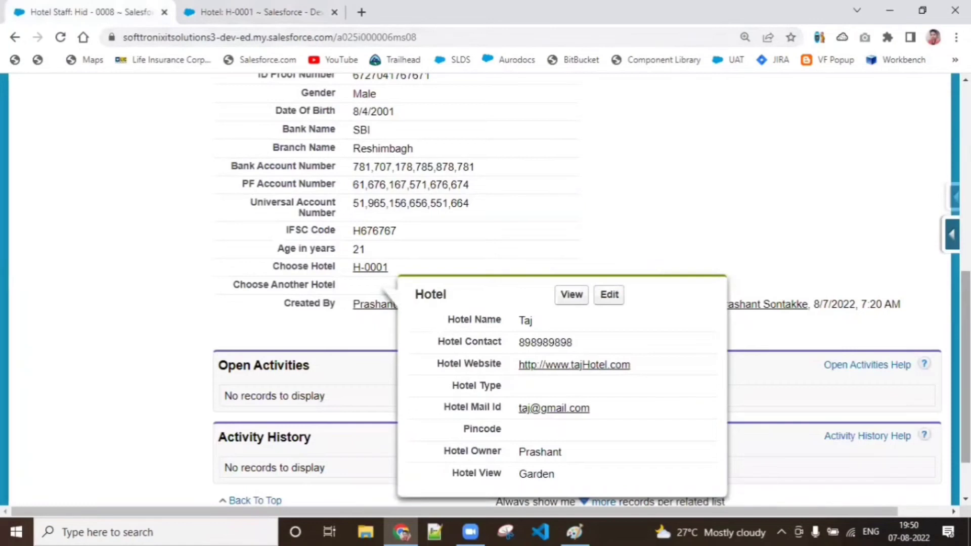
scroll(938, 284, up, 7)
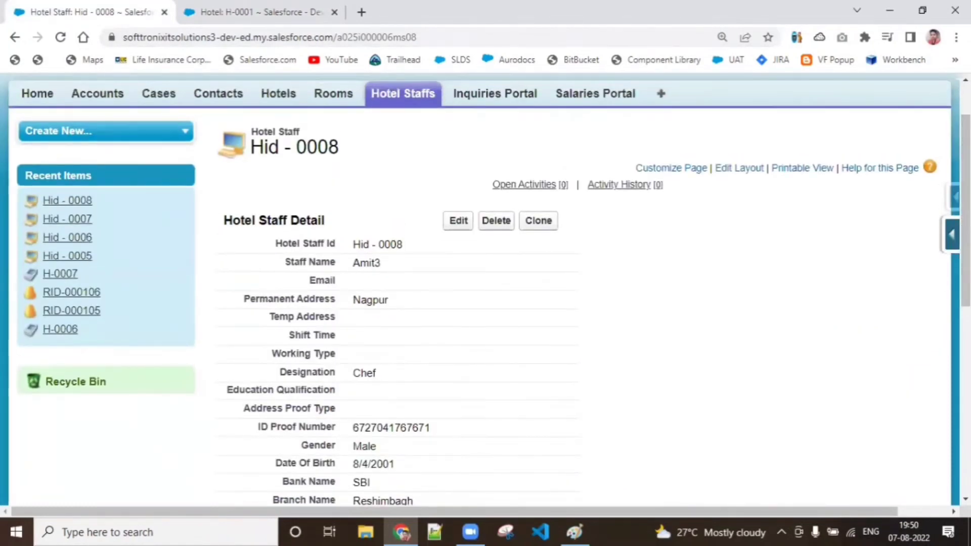
click(952, 233)
click(802, 267)
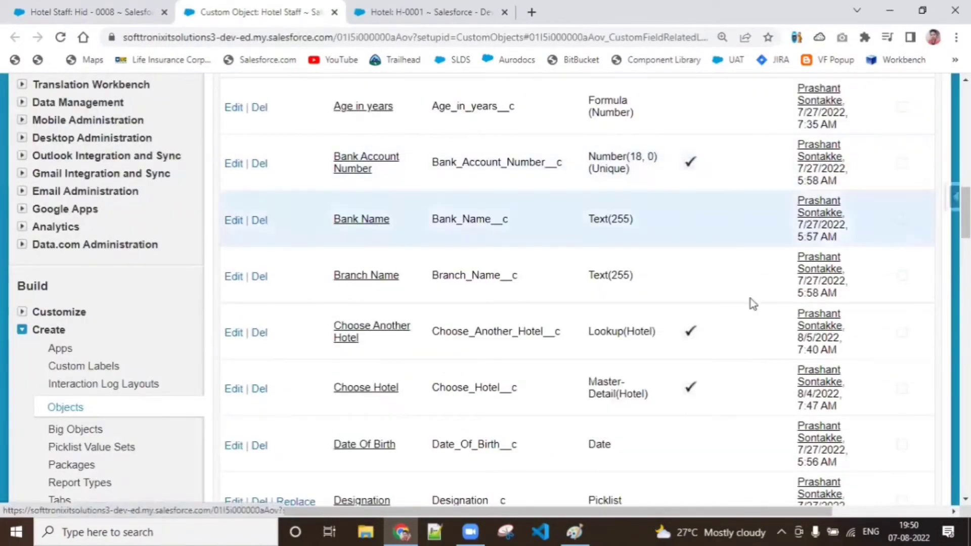
drag(589, 386, 677, 404)
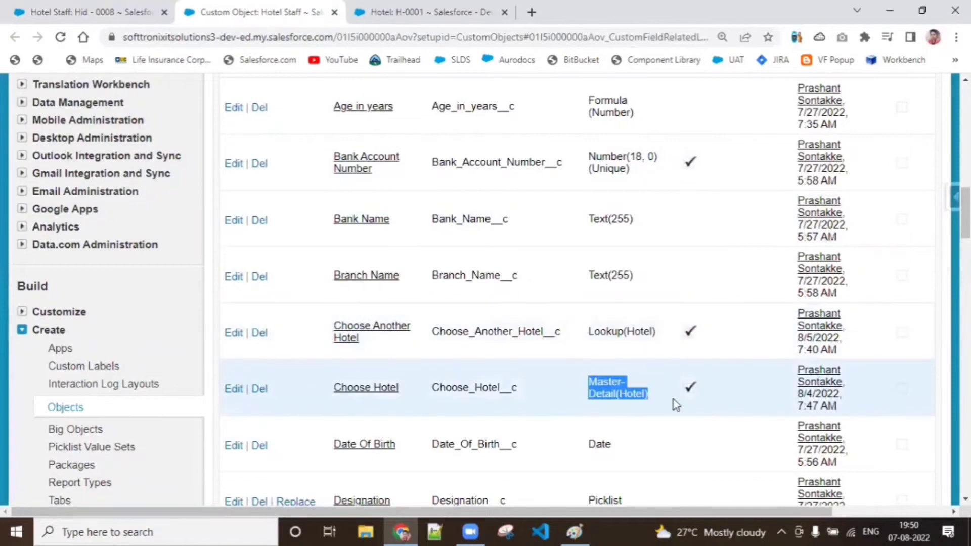
click(377, 391)
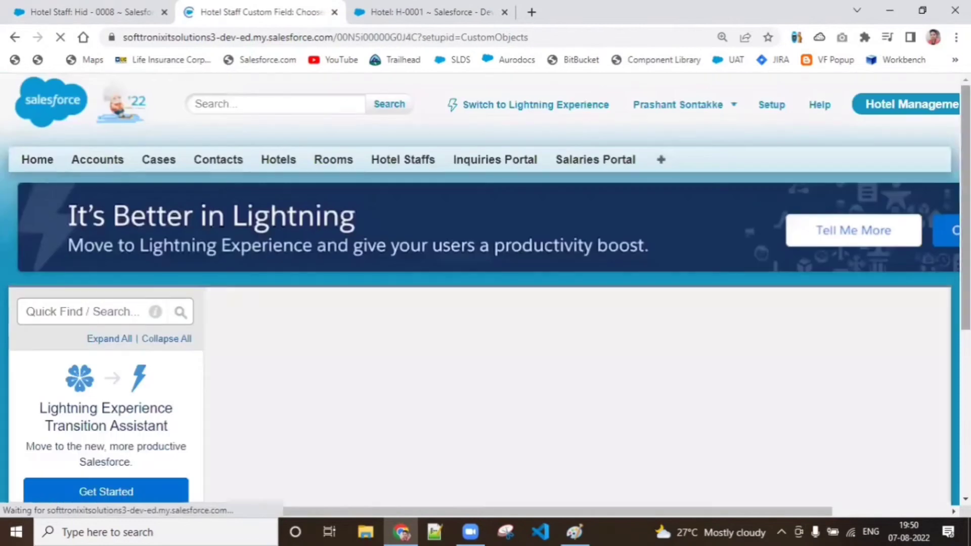
scroll(577, 289, down, 6)
scroll(577, 288, up, 3)
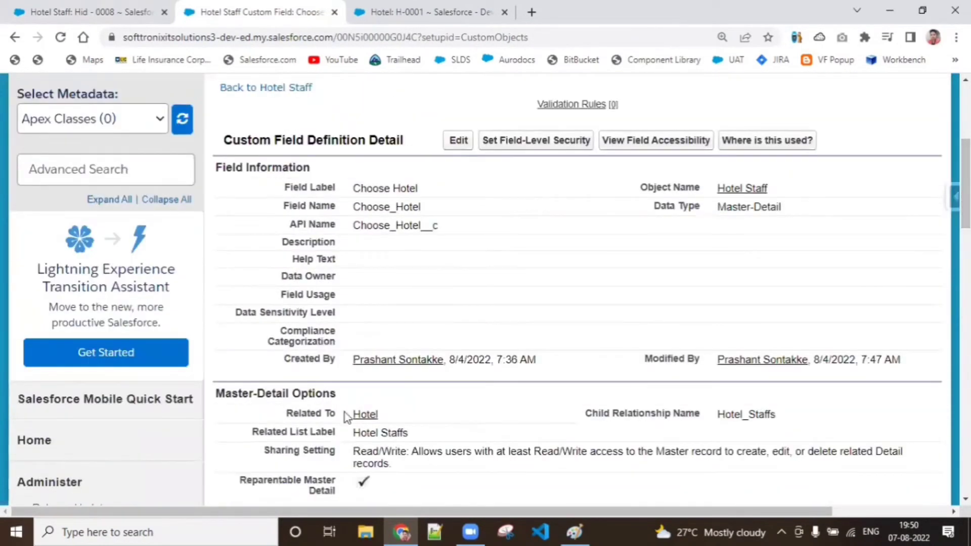
- From the H-0001 hotel record, start a new custom field on the Hotel object with the Roll-Up Summary data type and continue to its details
click(373, 11)
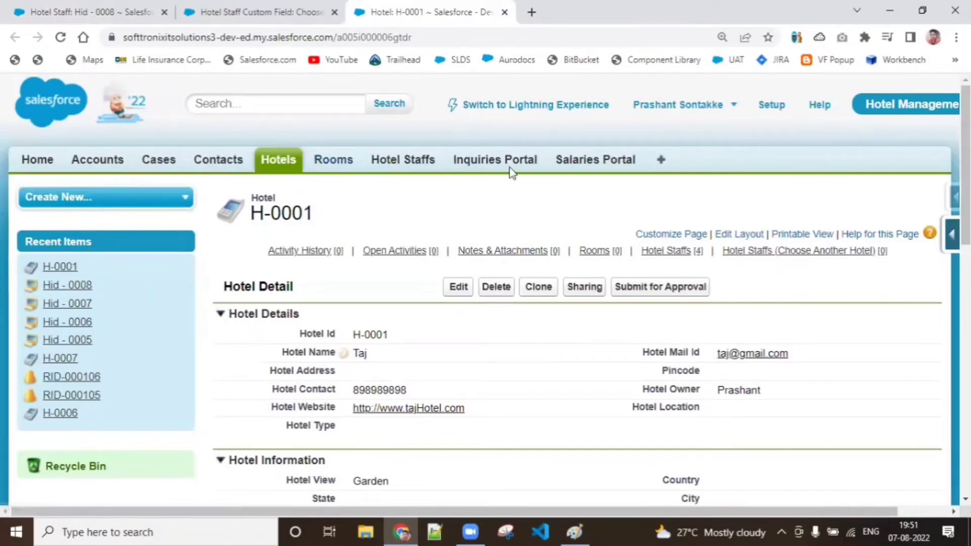
click(952, 235)
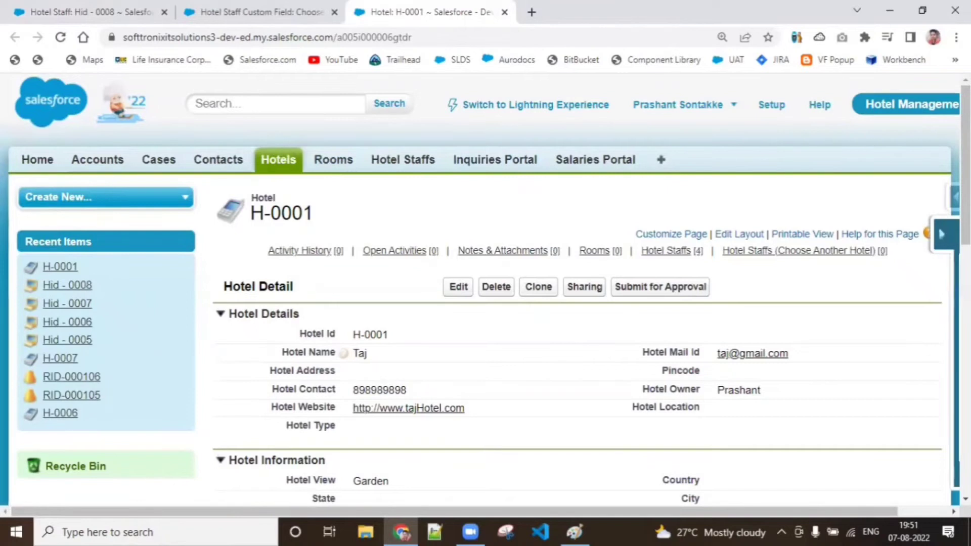
click(926, 277)
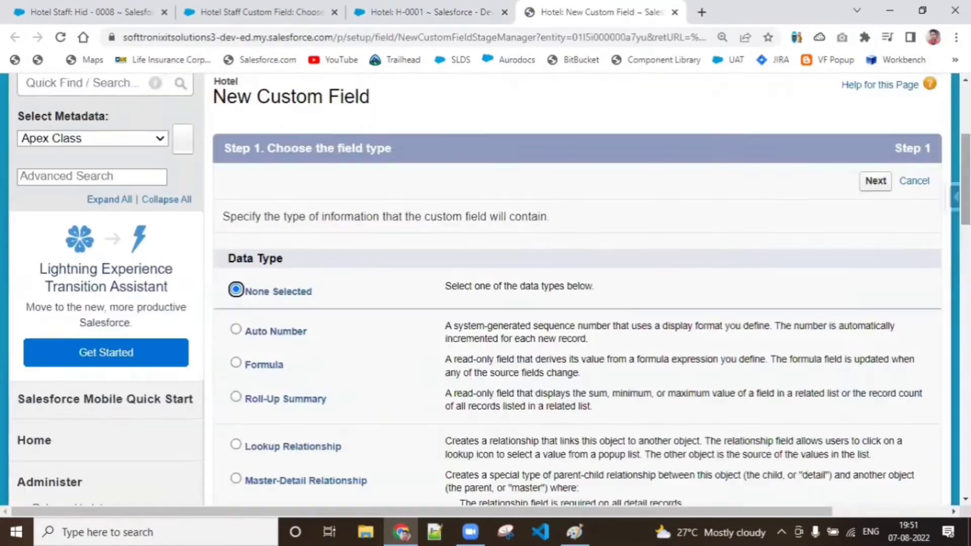
scroll(374, 235, down, 3)
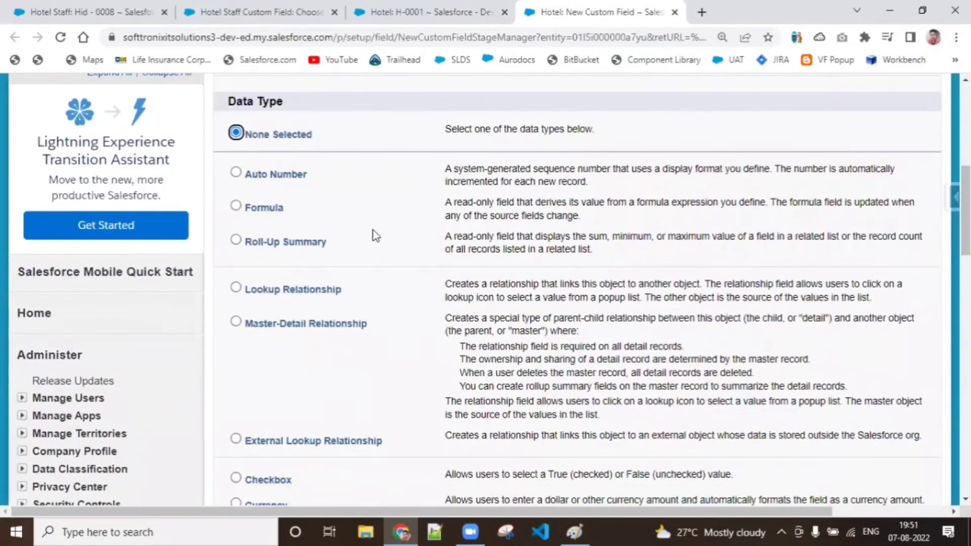
click(310, 246)
drag(444, 244, 891, 256)
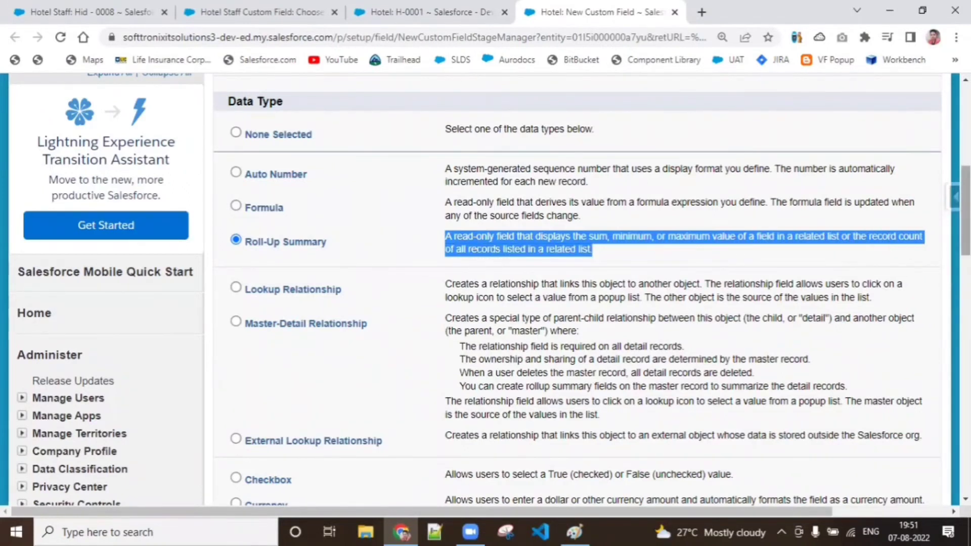
drag(966, 239, 966, 400)
click(875, 256)
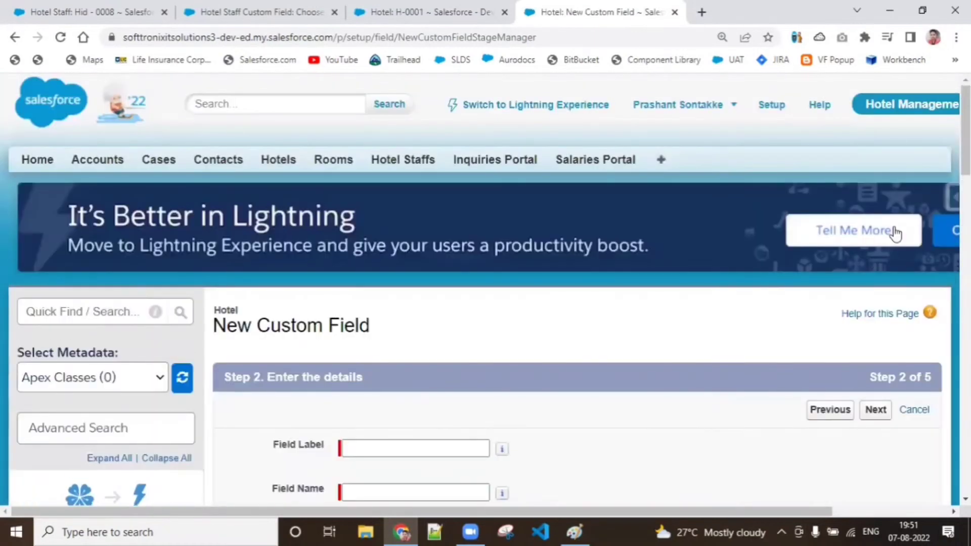
- Label the roll-up field Staff Count with the field name Staff_Count and continue to the summary calculation
scroll(895, 216, down, 5)
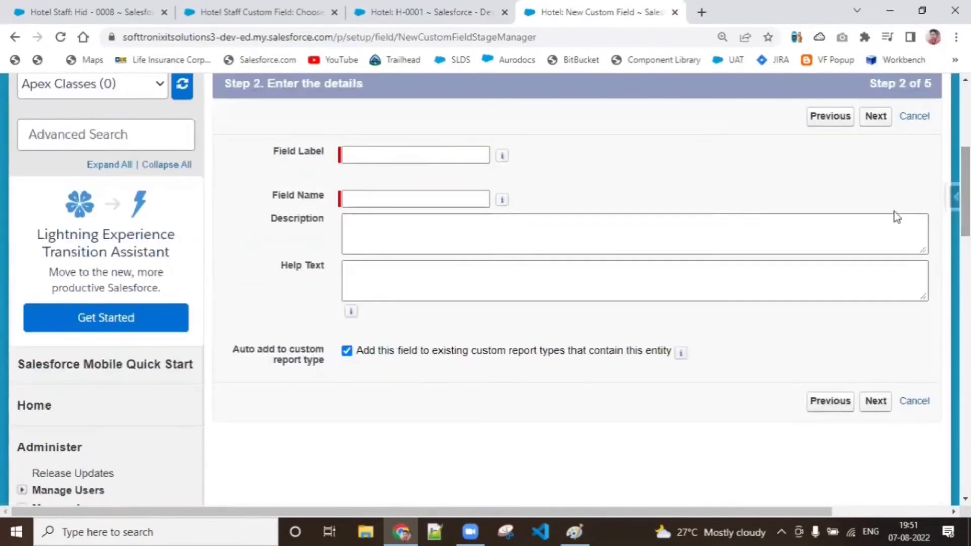
click(406, 157)
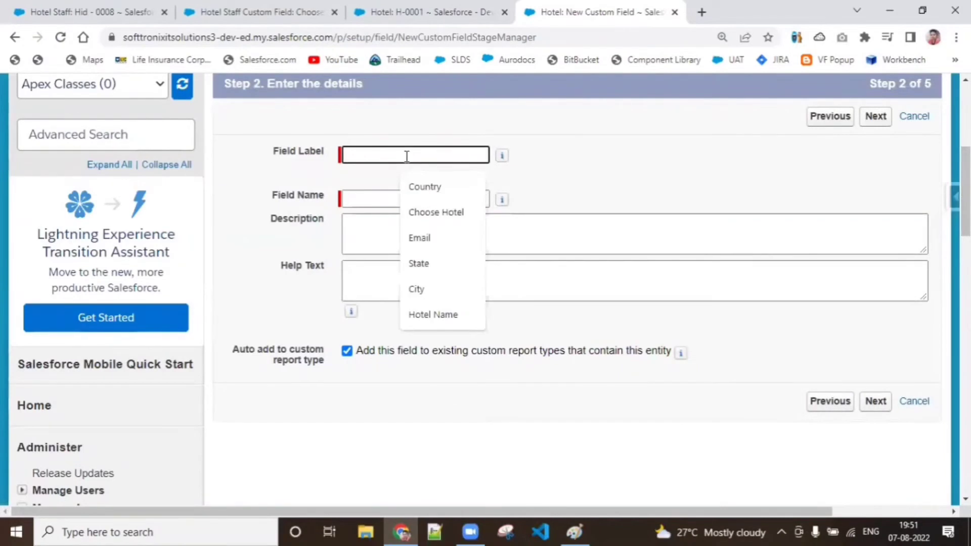
text(Staff)
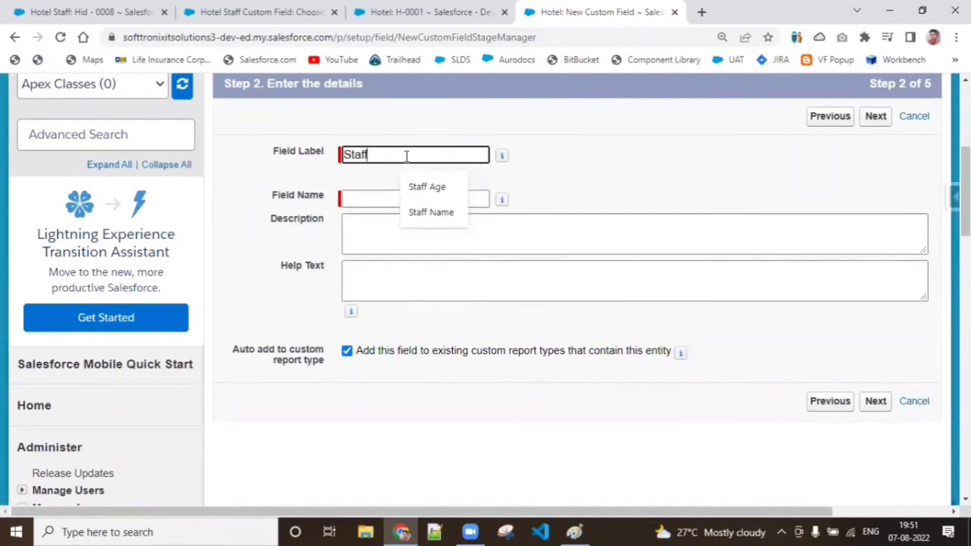
text( Count)
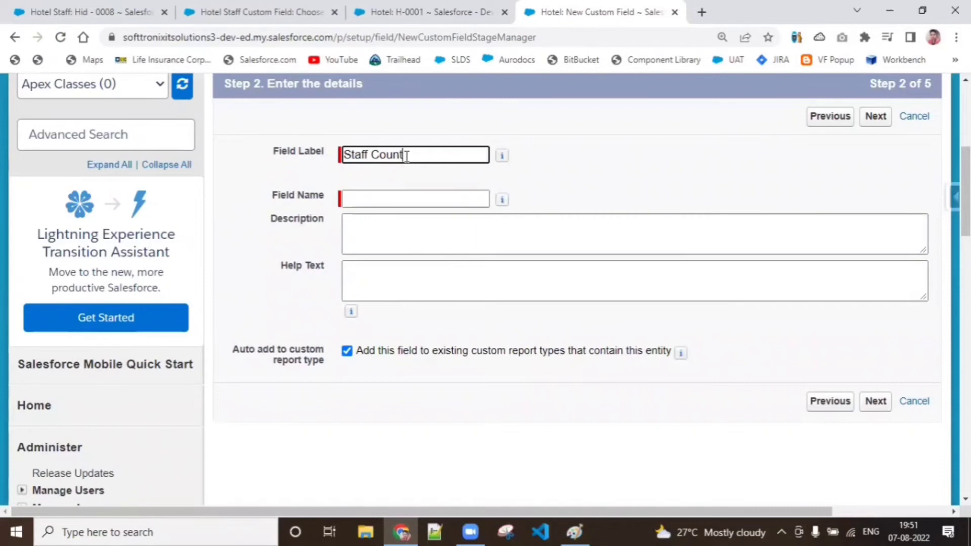
click(401, 200)
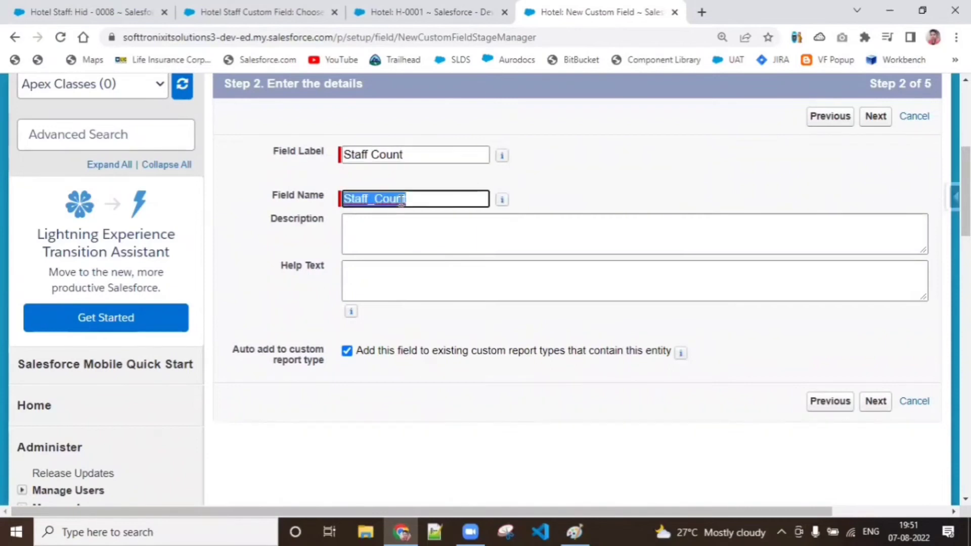
click(500, 326)
click(875, 401)
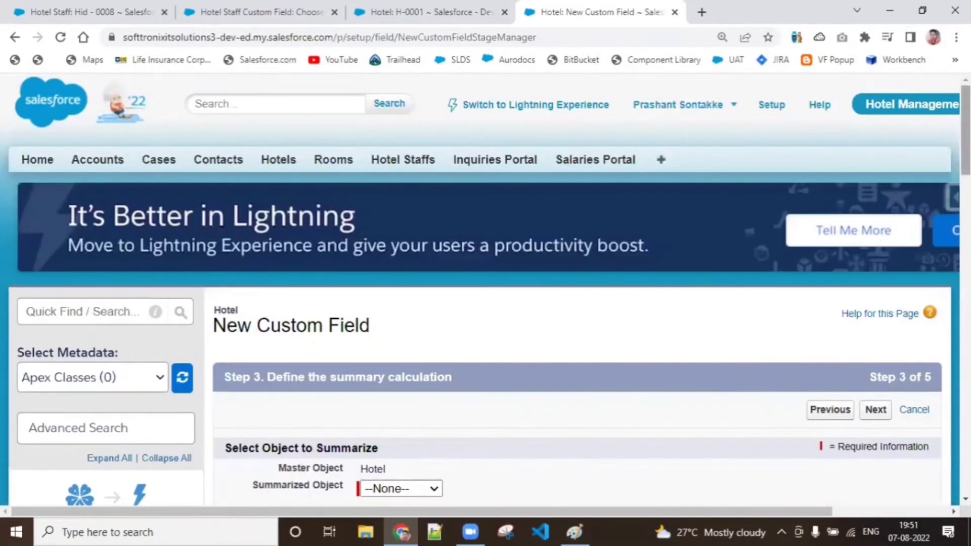
- Set Hotel Staffs as the summarized object and COUNT as the roll-up type
scroll(574, 260, down, 5)
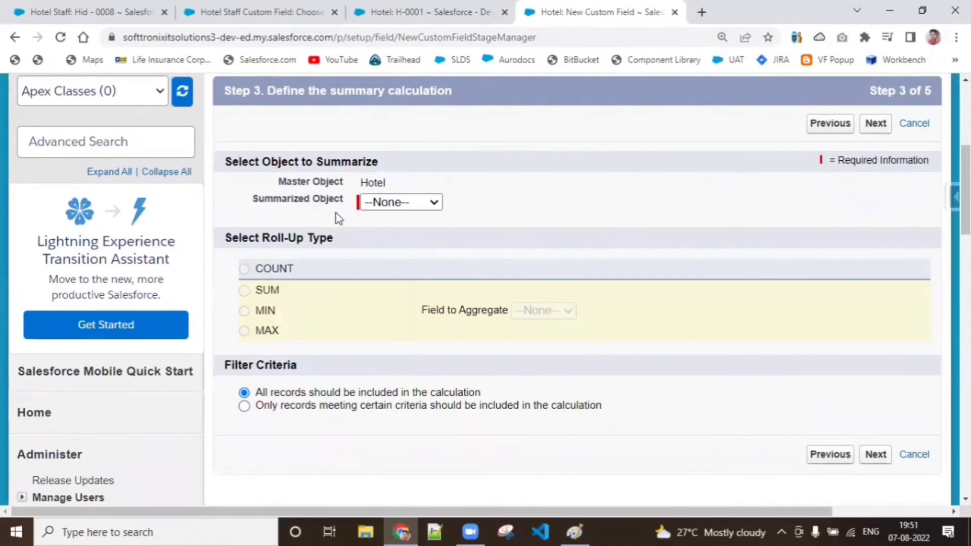
click(397, 204)
click(397, 232)
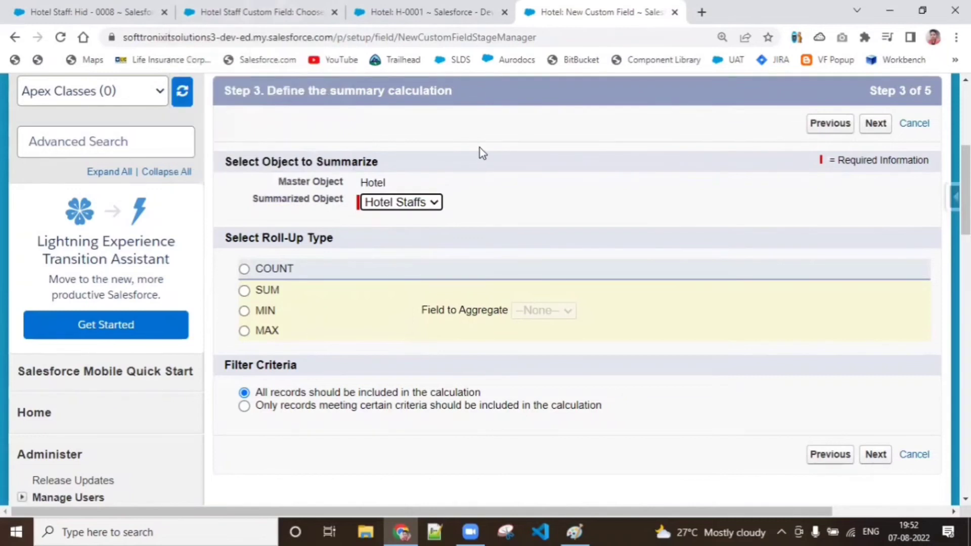
click(241, 269)
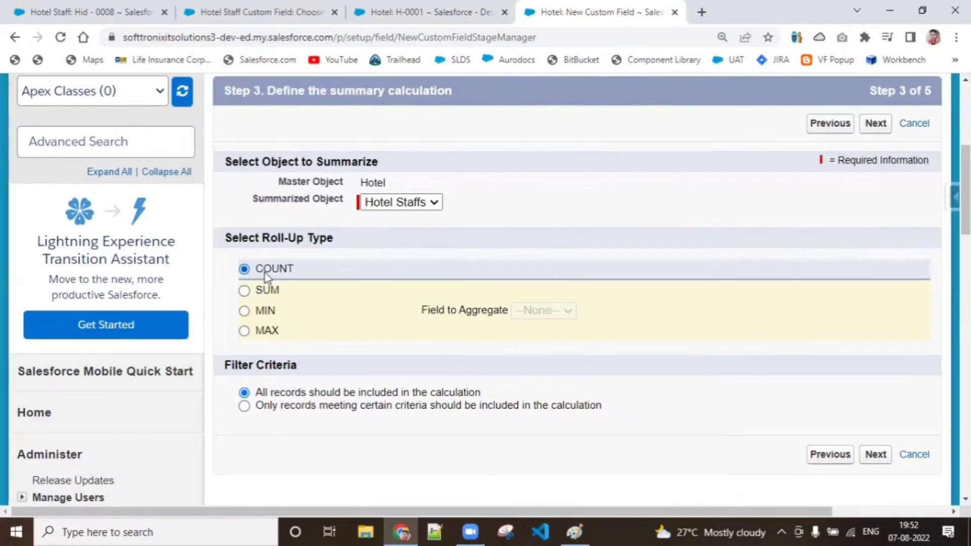
- Cycle the roll-up type through SUM, MIN and MAX and return it to COUNT
click(245, 291)
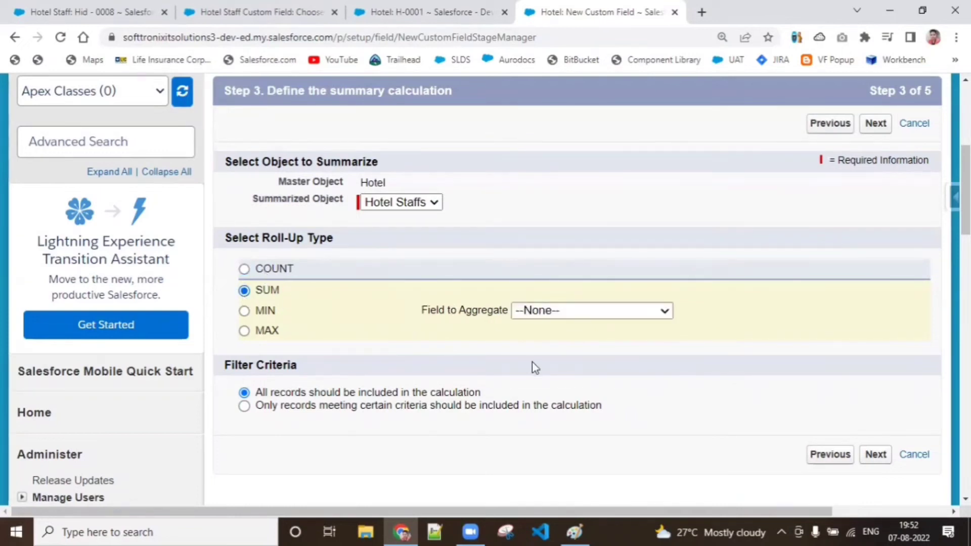
click(245, 311)
click(245, 331)
click(245, 273)
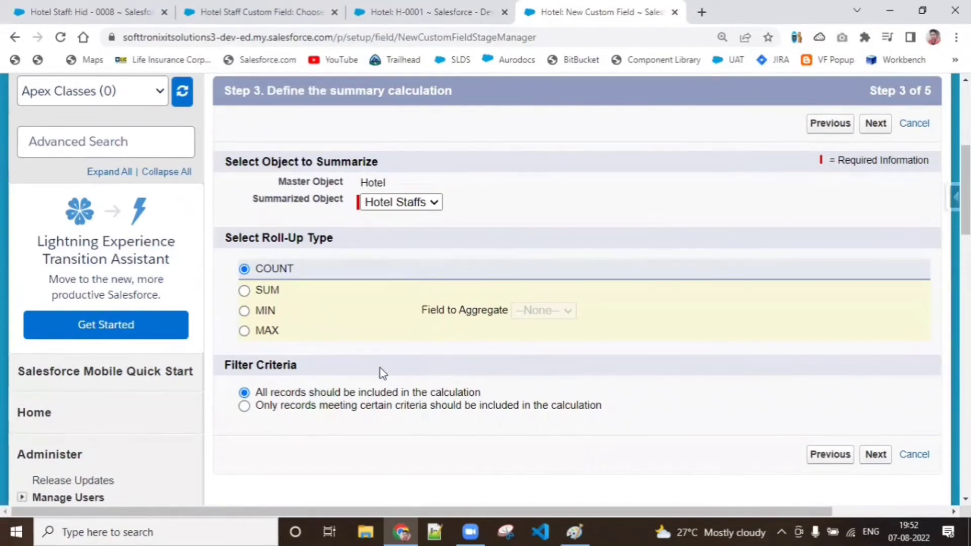
- Open hotel staff record Hid - 0008, set its Designation to Plumber and save the record
click(241, 4)
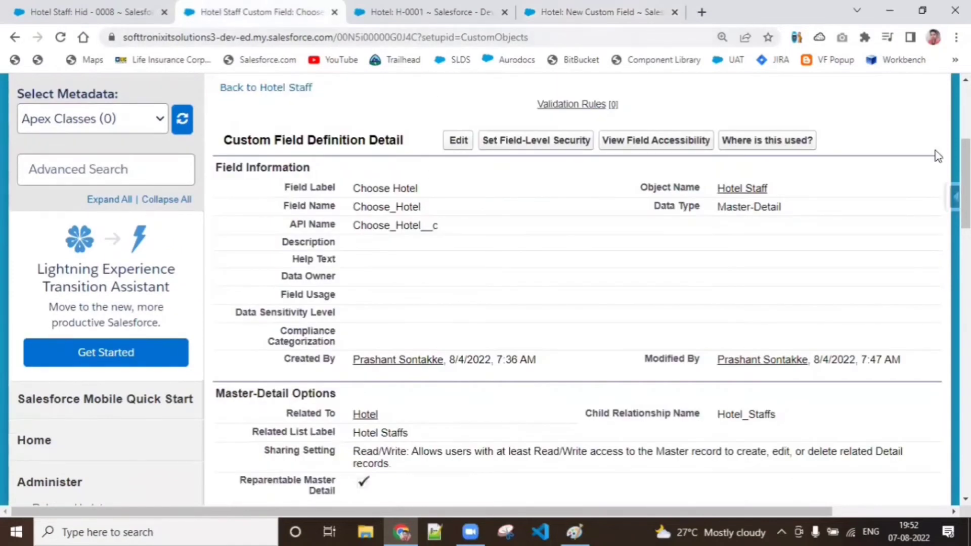
scroll(964, 177, up, 5)
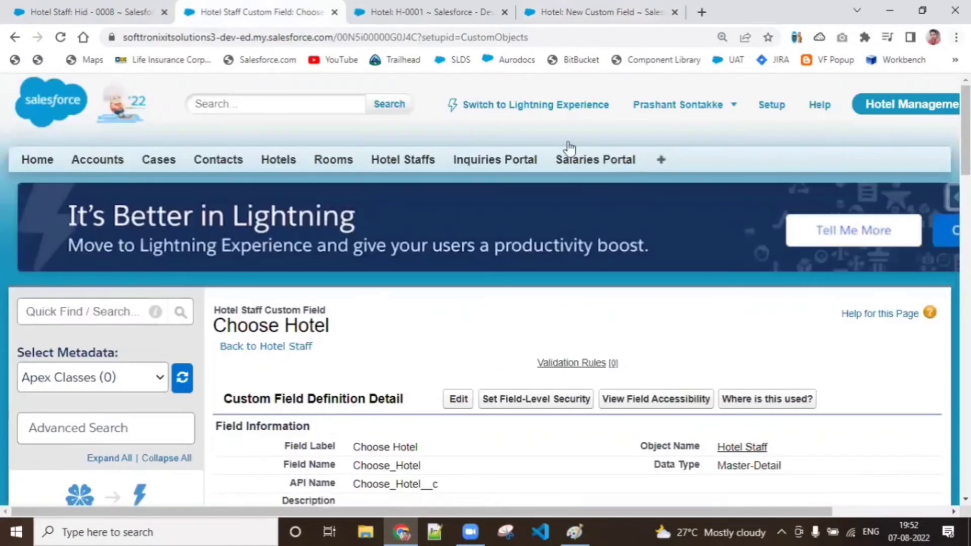
click(402, 165)
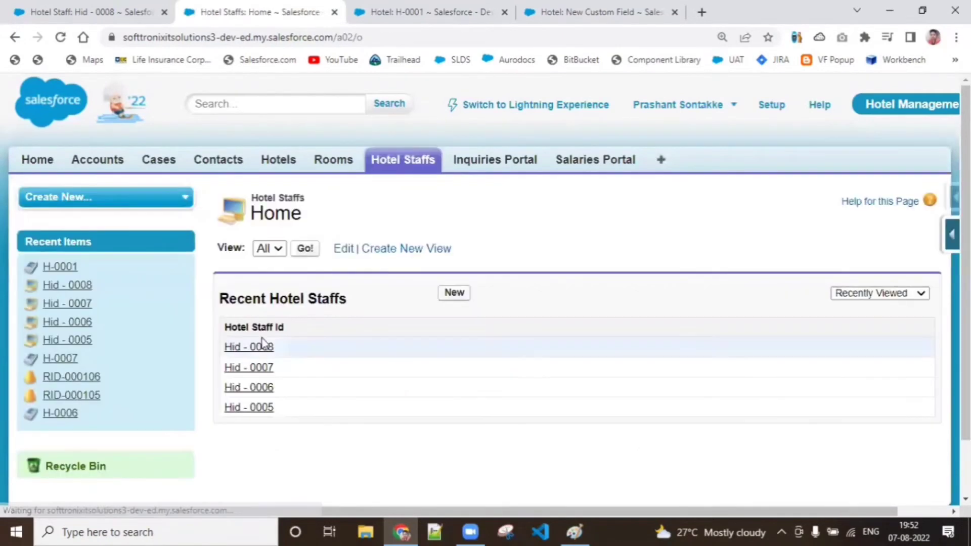
click(261, 351)
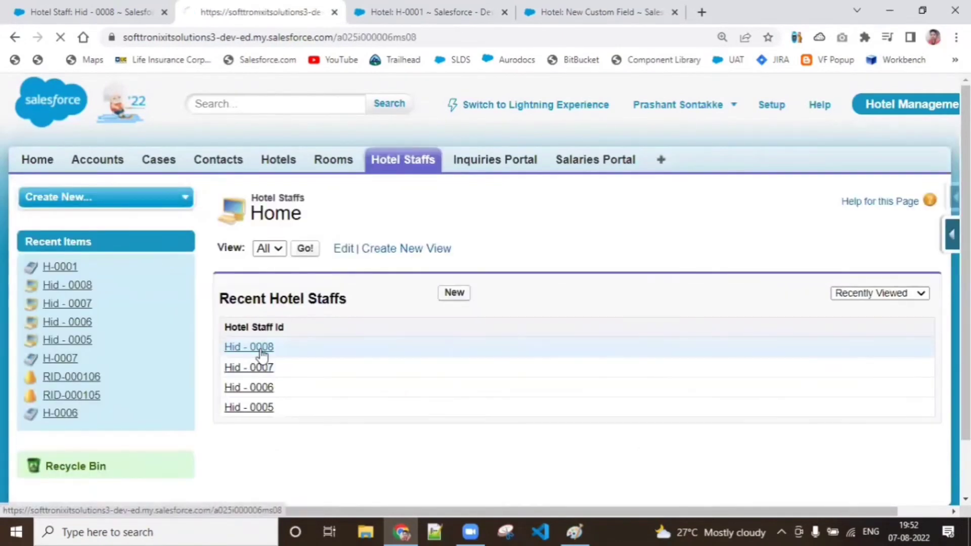
scroll(934, 242, down, 5)
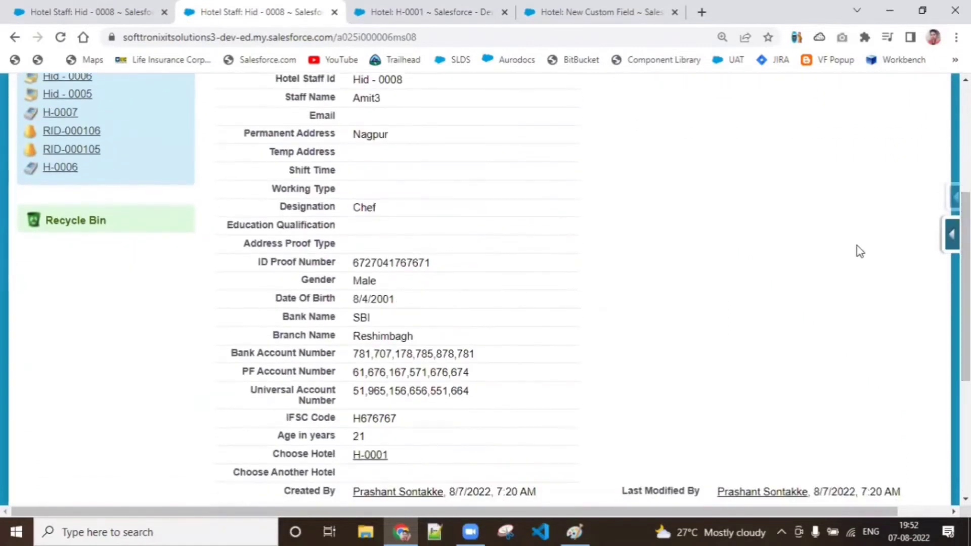
double_click(535, 212)
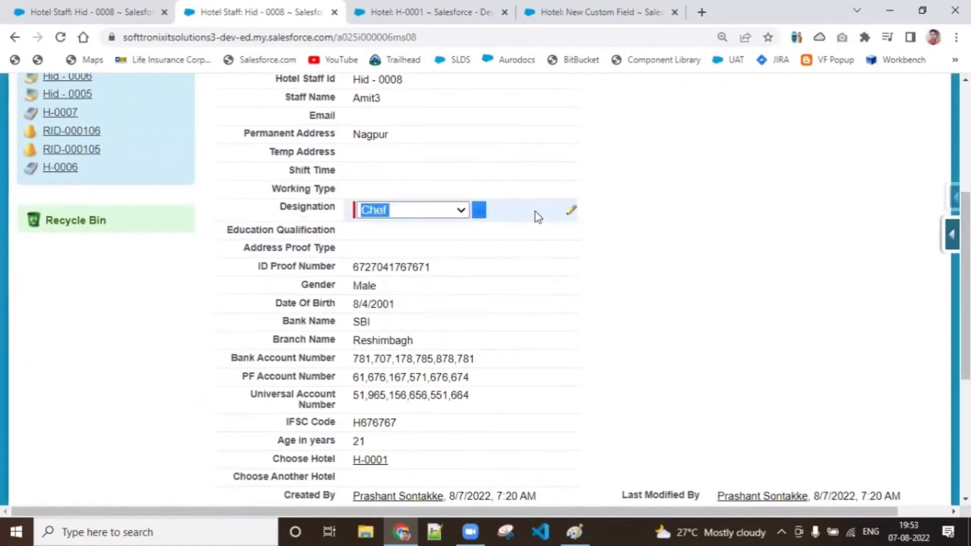
click(461, 212)
click(426, 285)
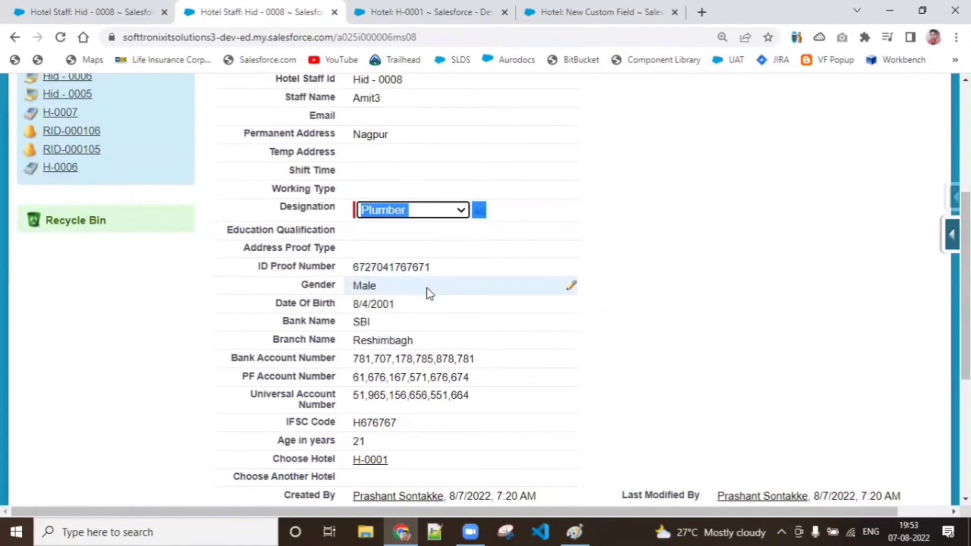
scroll(629, 212, up, 2)
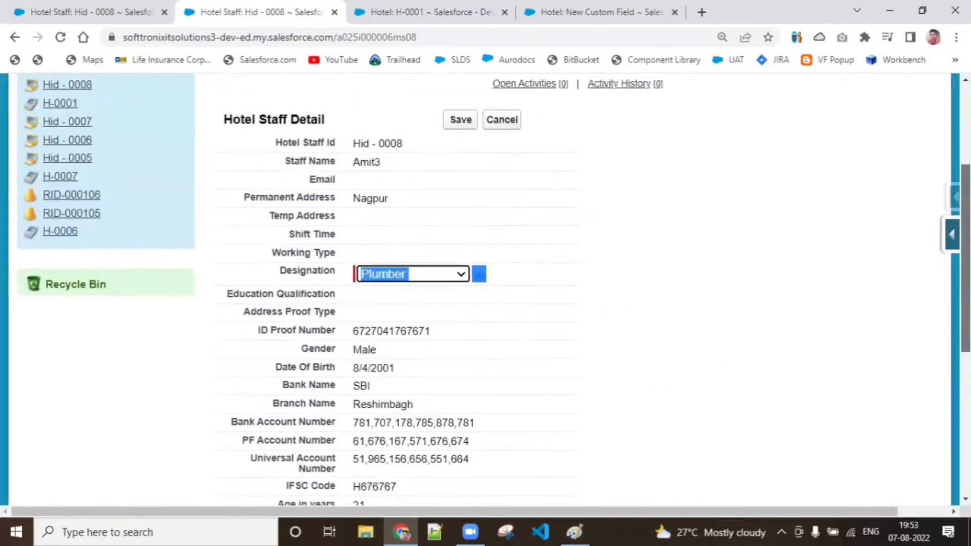
click(461, 152)
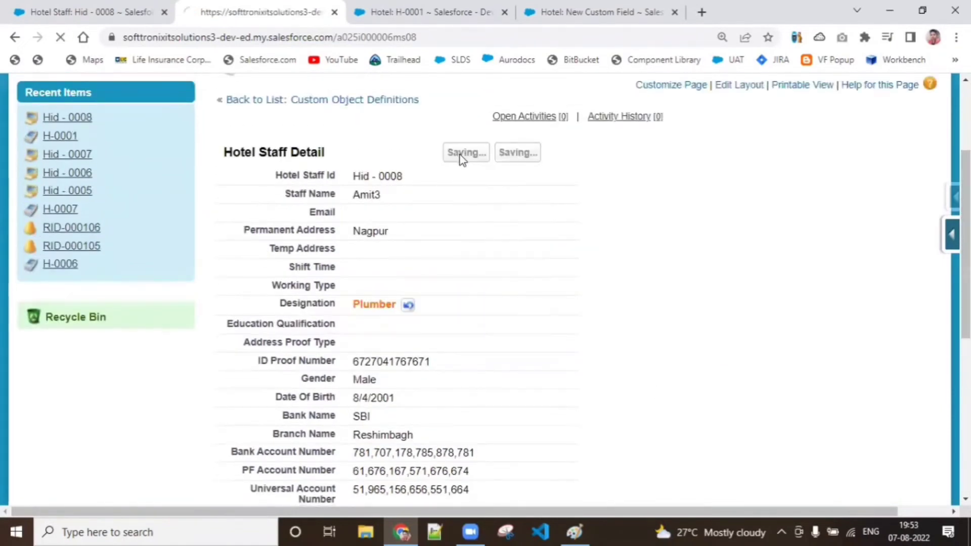
- Check the Designation on hotel staff records Hid - 0008, Hid - 0007, Hid - 0006 and Hid - 0005, and view hotel record H-0001
click(387, 162)
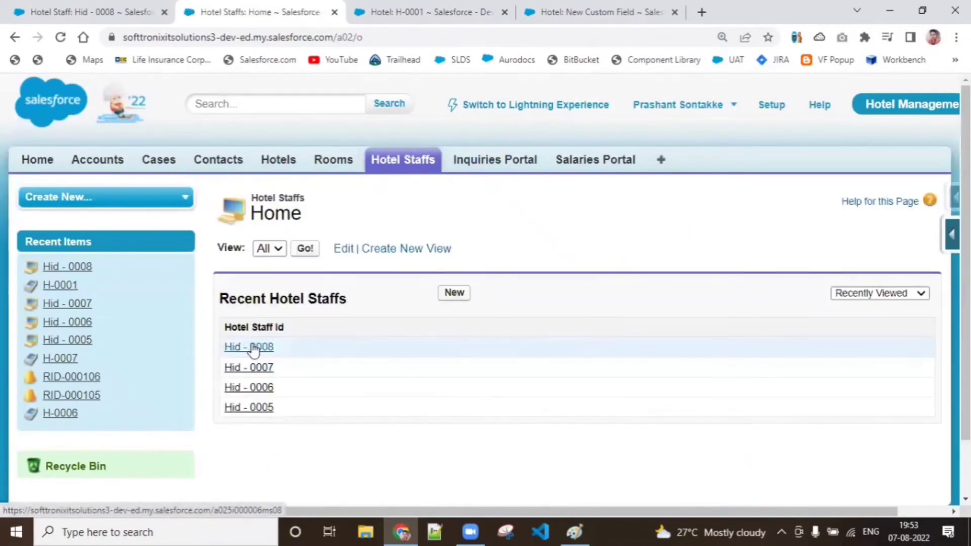
click(254, 348)
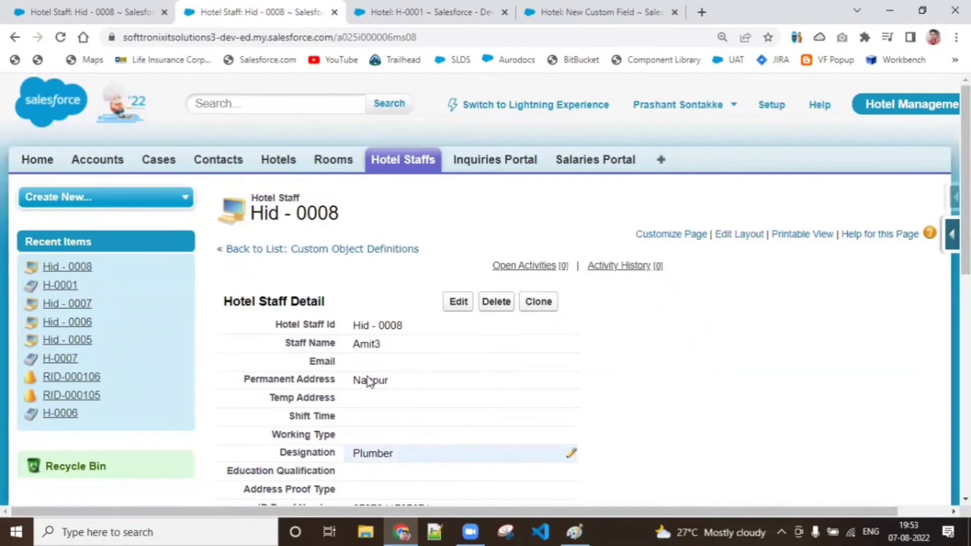
click(391, 162)
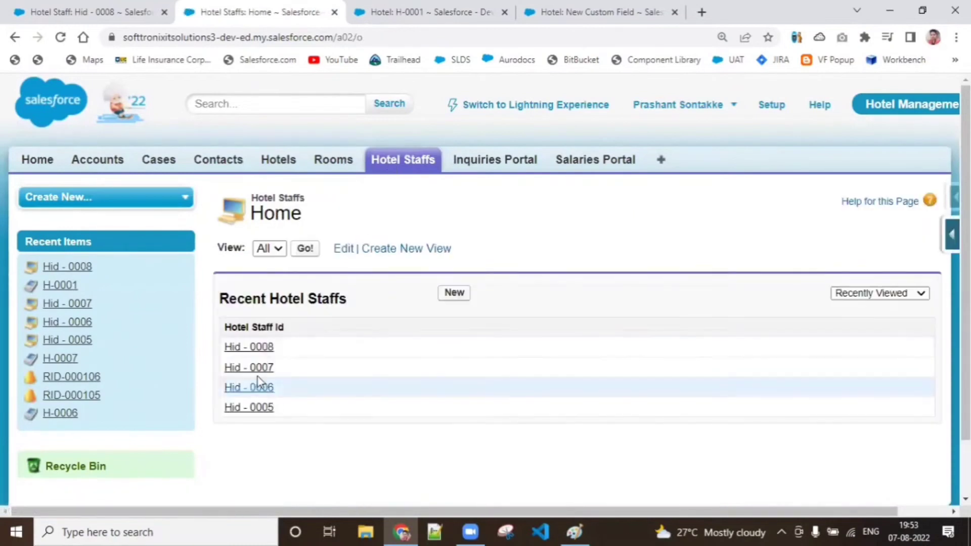
click(254, 369)
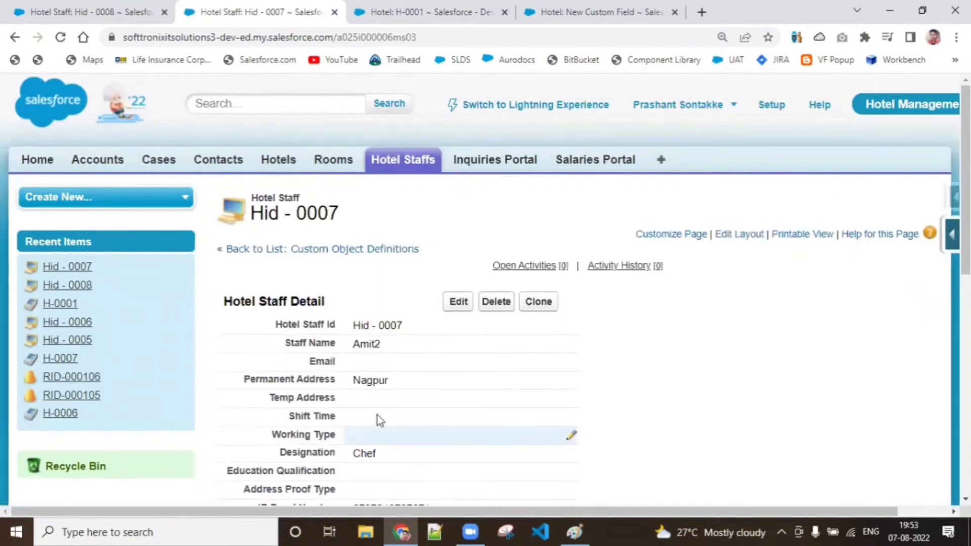
click(392, 160)
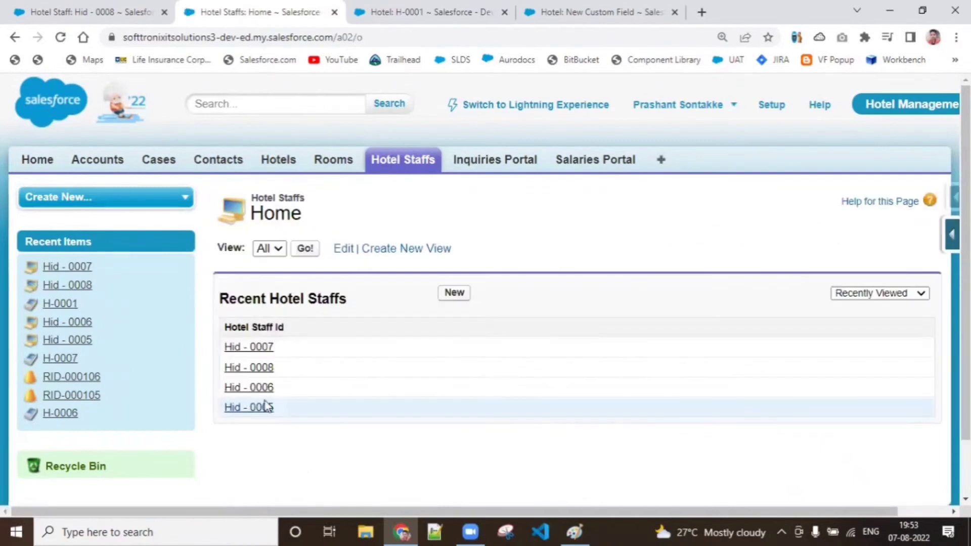
click(263, 389)
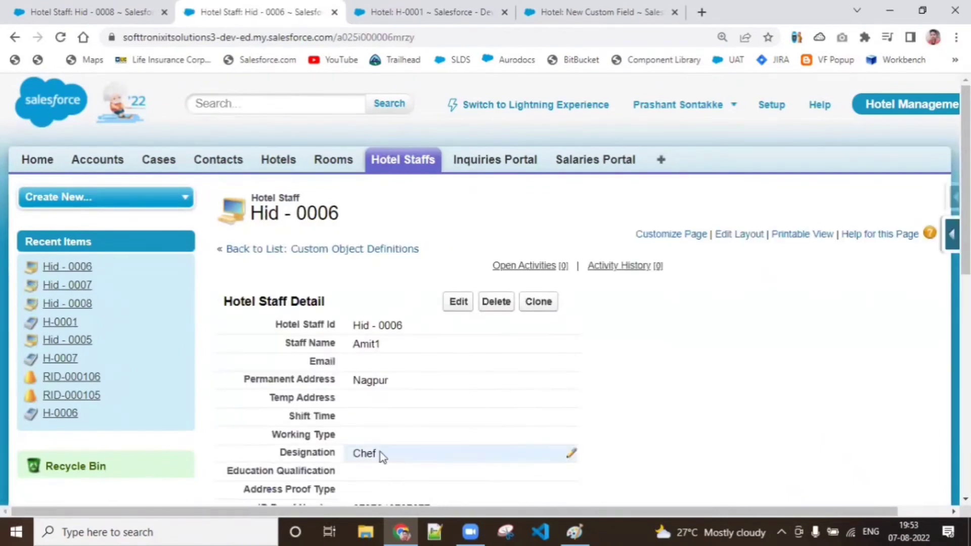
click(405, 162)
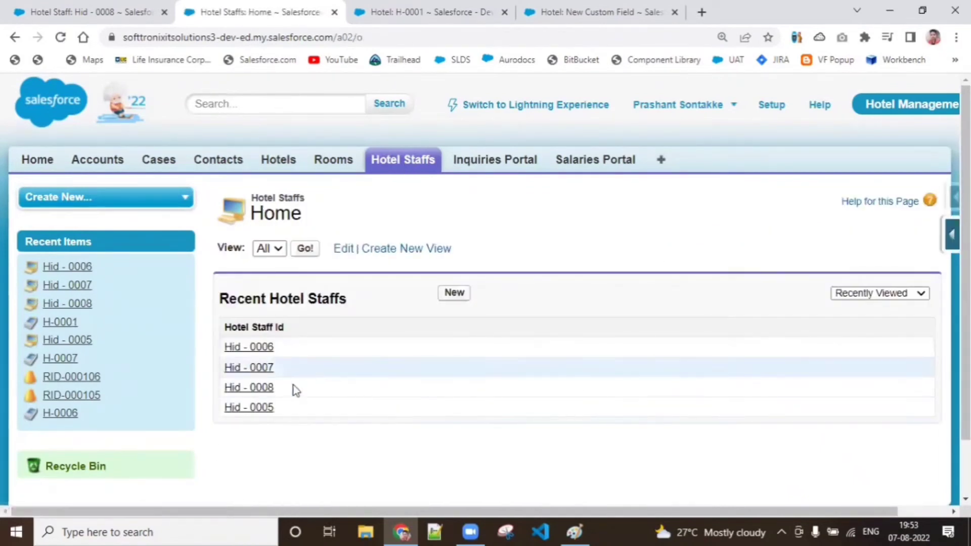
click(264, 408)
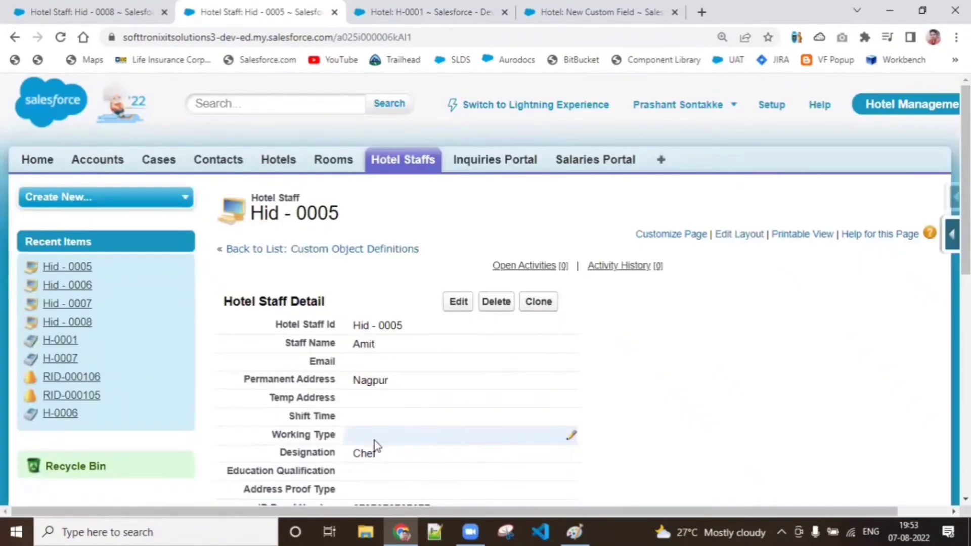
click(438, 6)
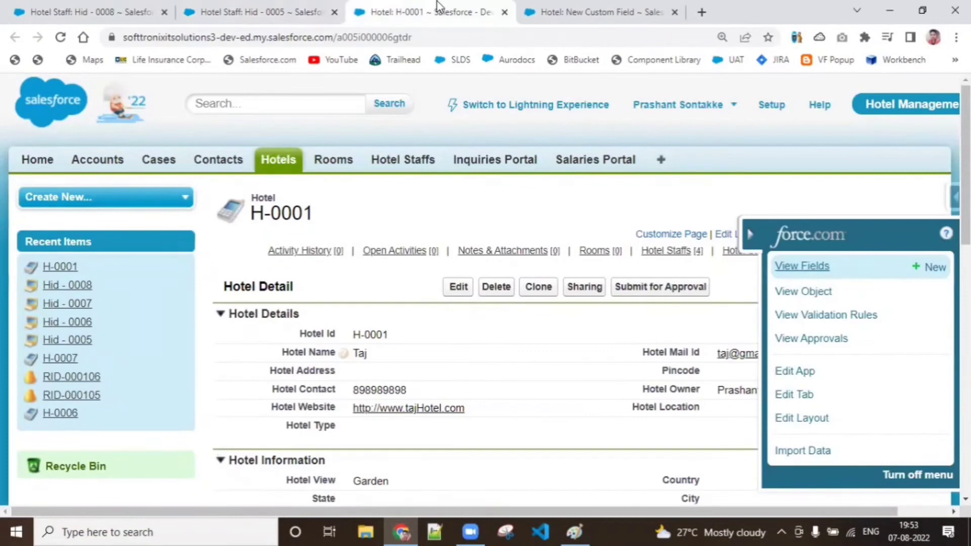
- In the new Hotel roll-up field, include only records whose Designation equals Chef and continue to field-level security
click(602, 6)
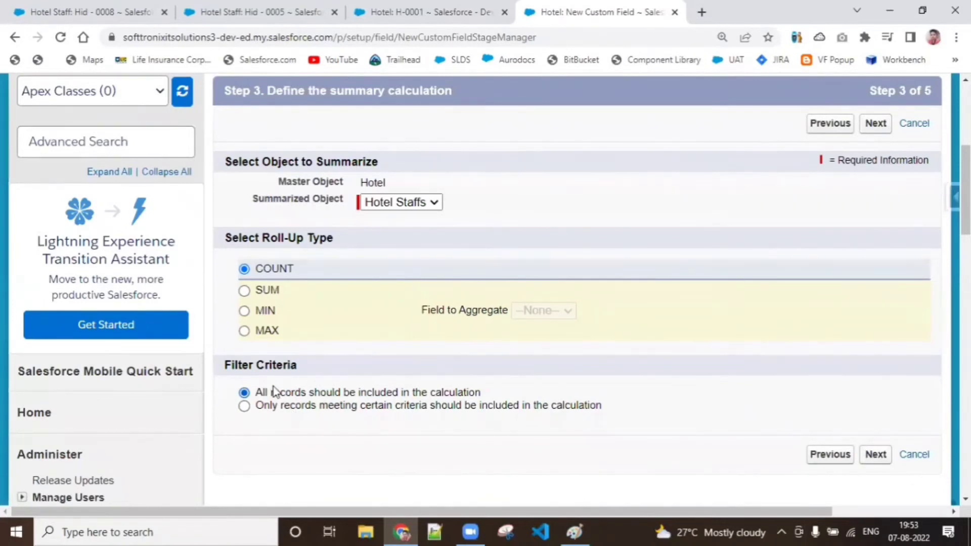
click(245, 407)
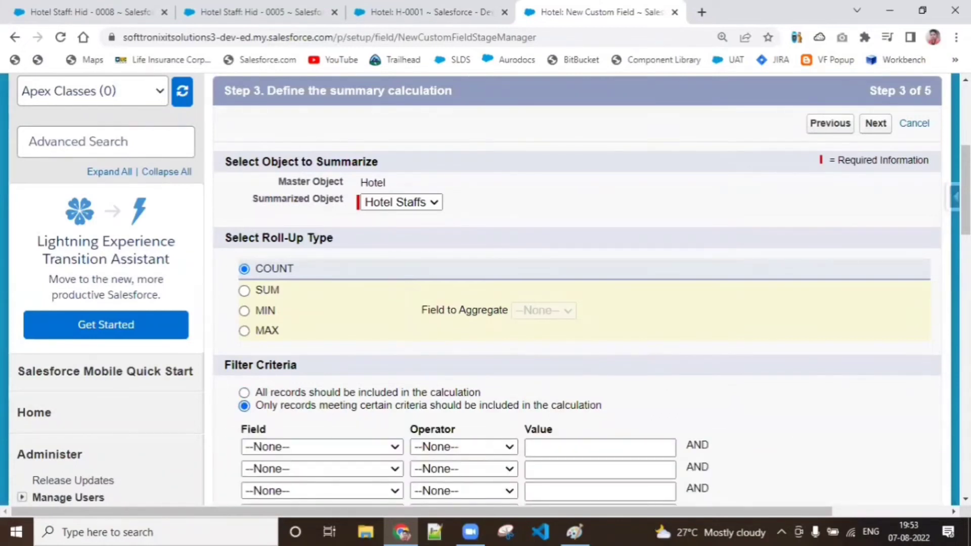
scroll(583, 190, down, 4)
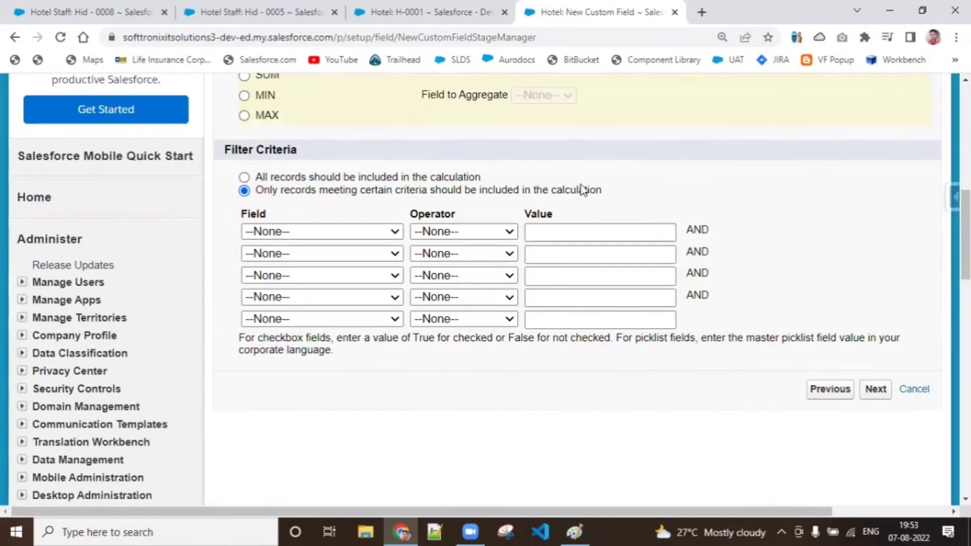
click(362, 236)
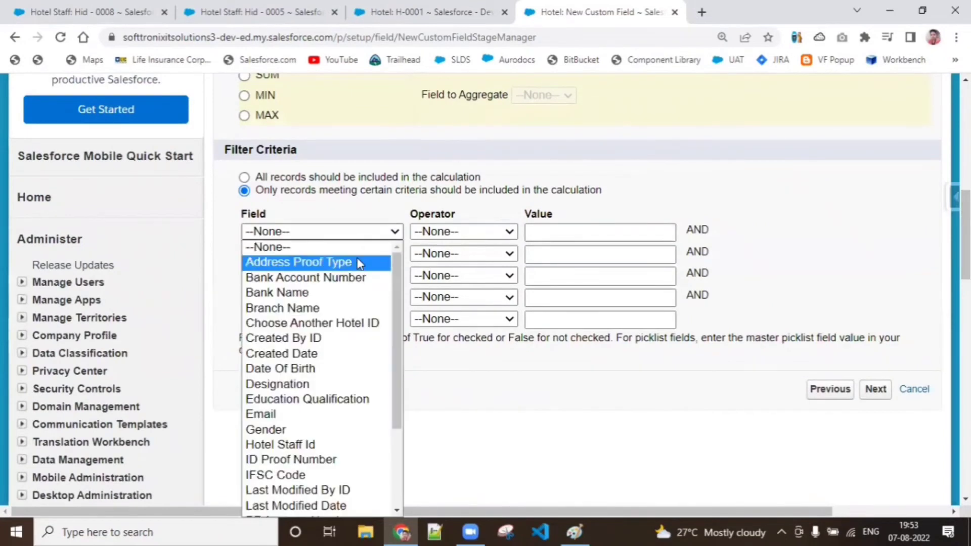
click(344, 385)
click(503, 232)
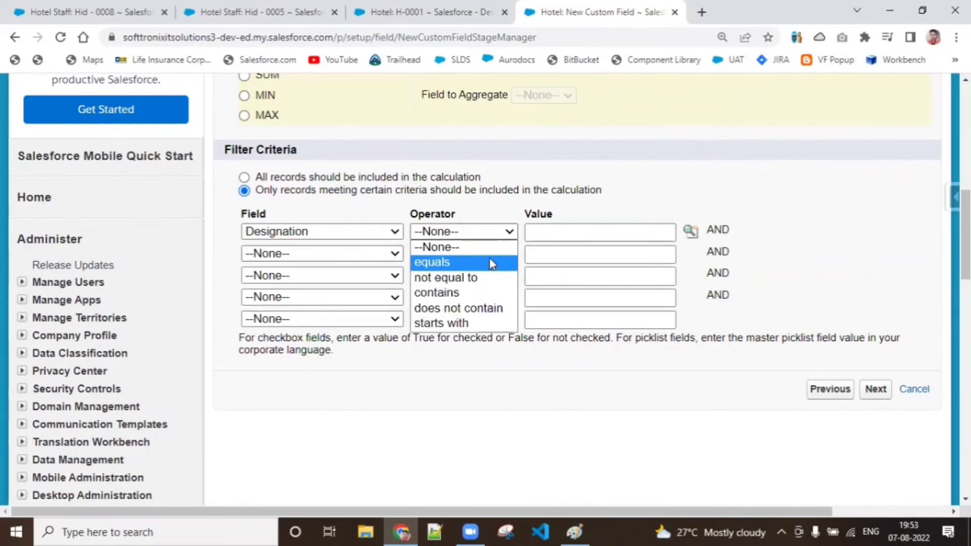
click(490, 264)
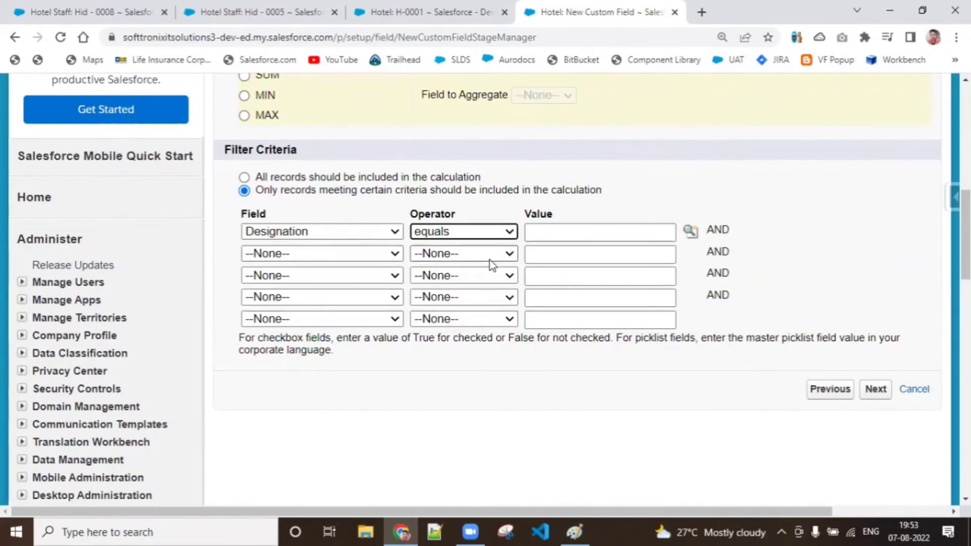
click(689, 234)
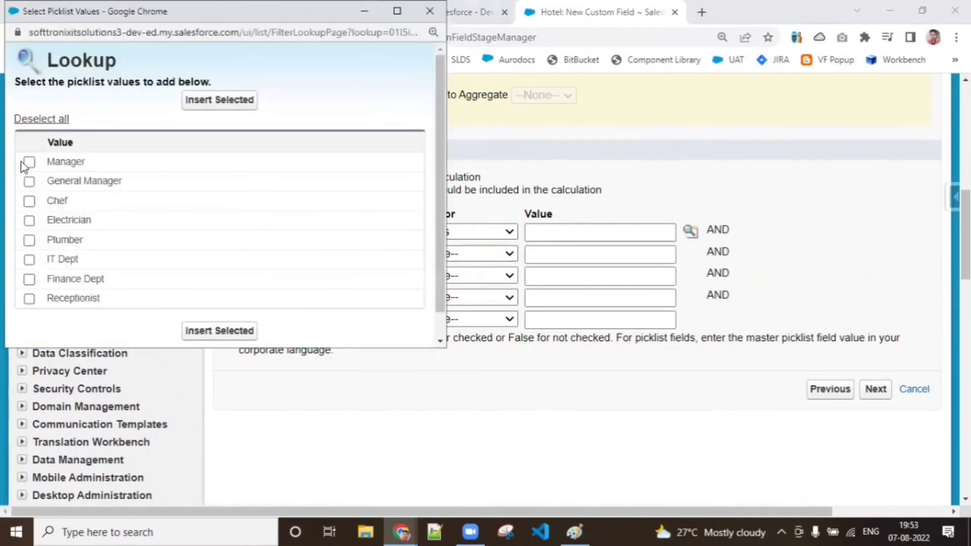
click(29, 200)
click(237, 326)
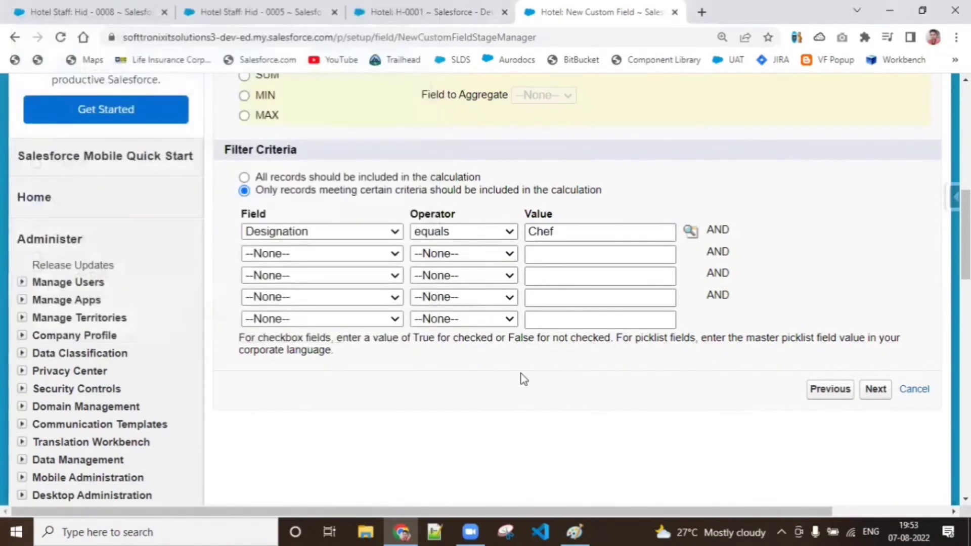
click(870, 395)
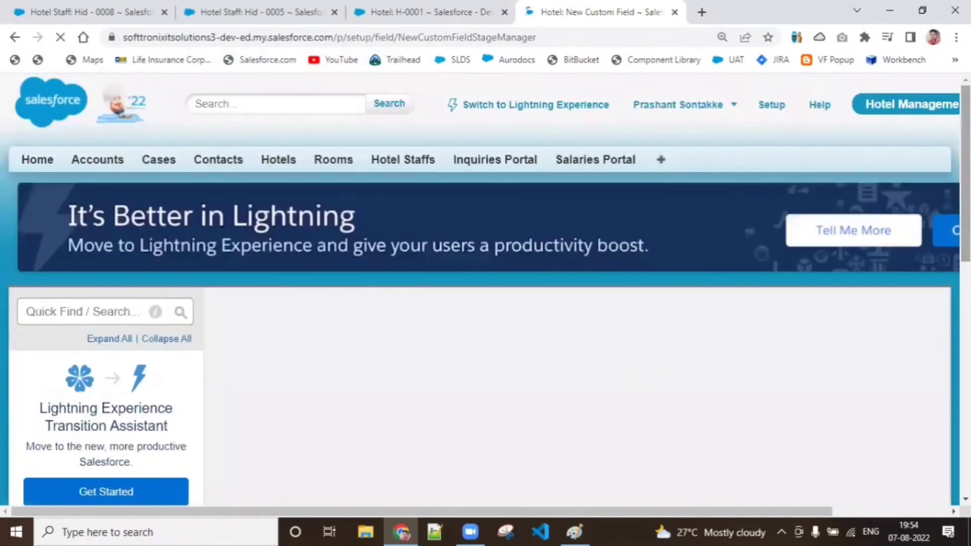
- Make the Staff Count field visible to all profiles, keep the default page layout assignment and save the field
drag(966, 151, 965, 195)
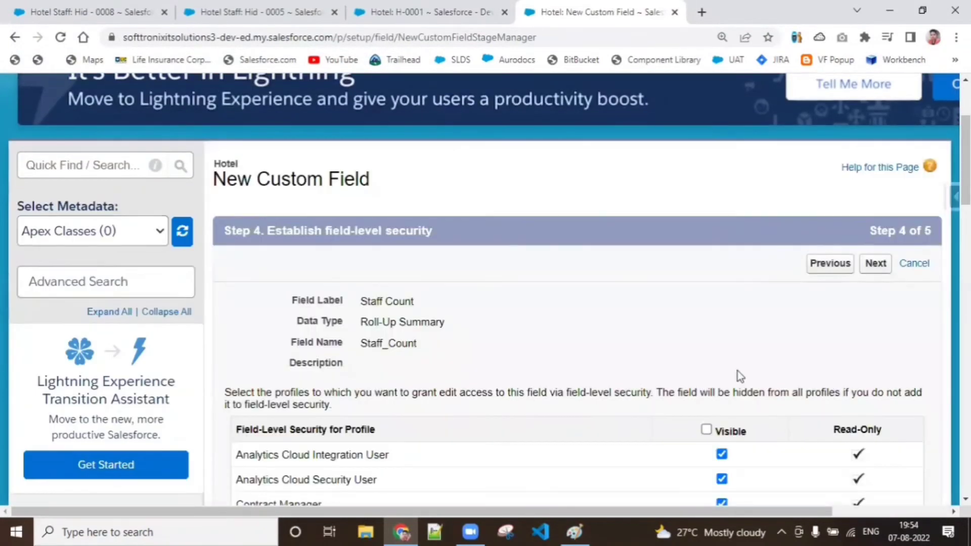
click(706, 430)
click(874, 263)
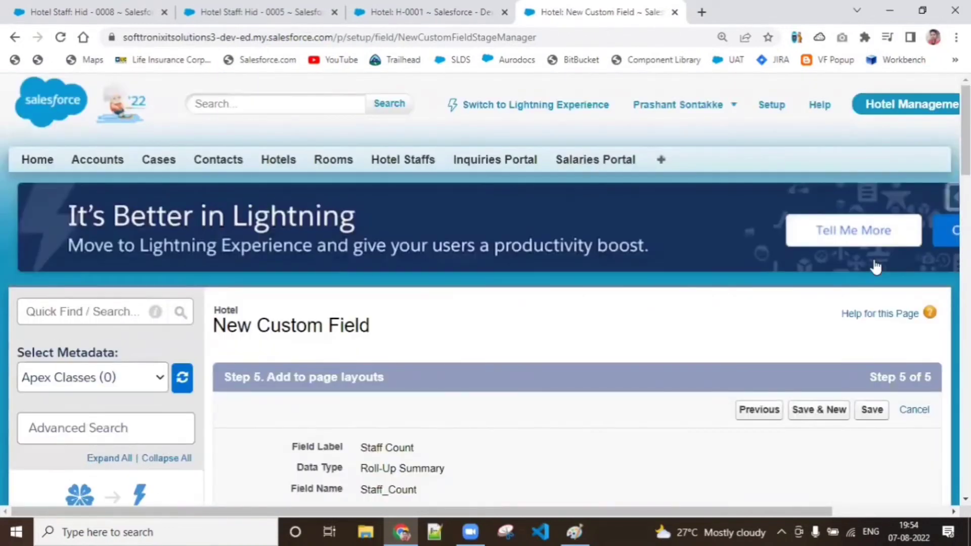
click(875, 414)
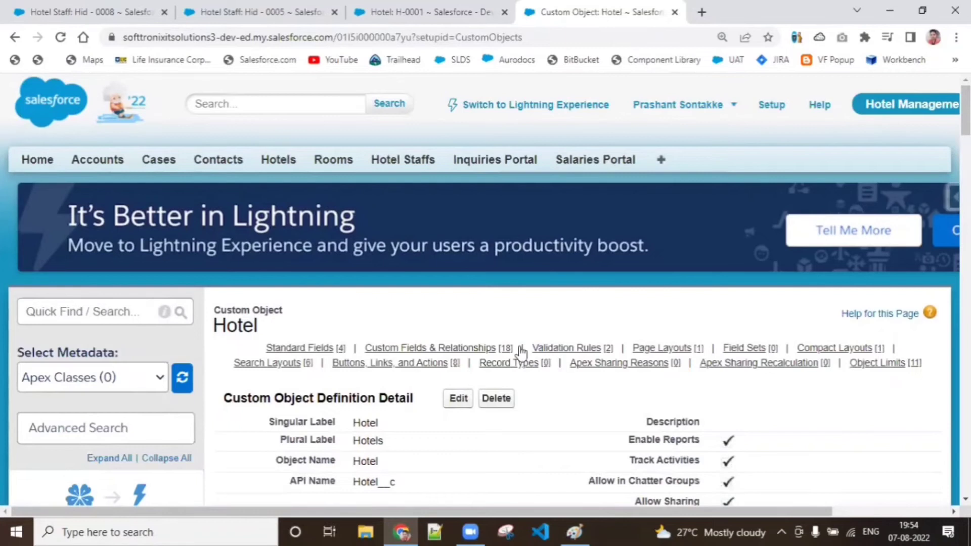
- Look for the Staff Count field among the Hotel object's custom fields and relationships
click(462, 349)
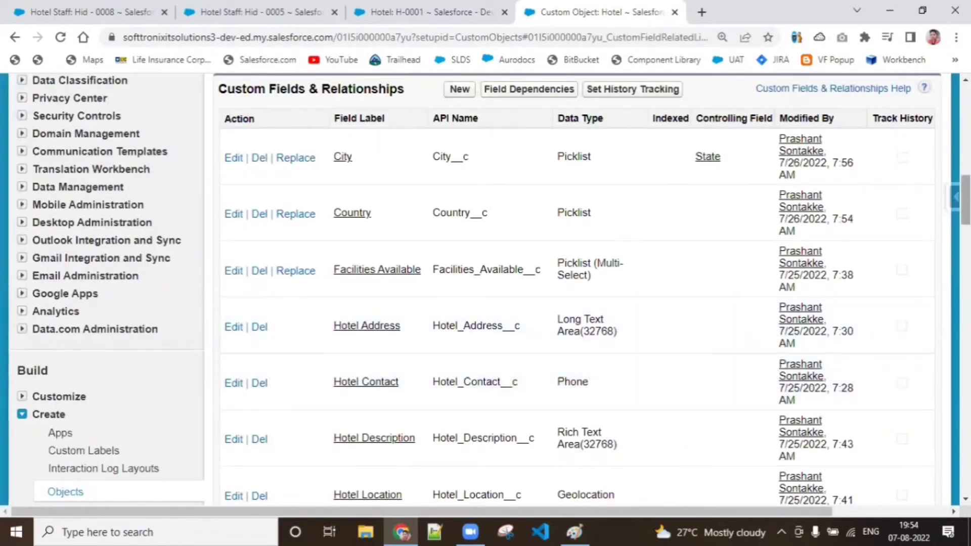
scroll(486, 288, down, 8)
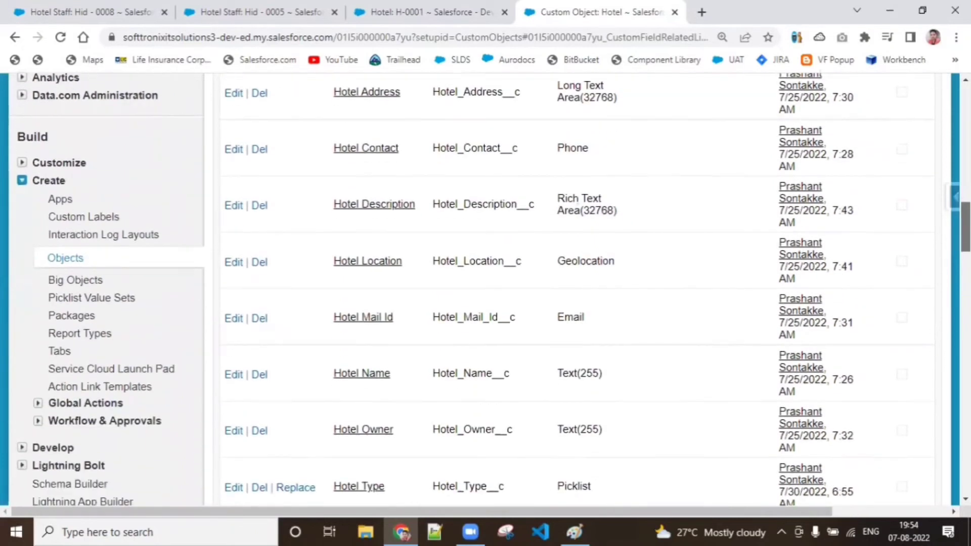
scroll(486, 289, down, 8)
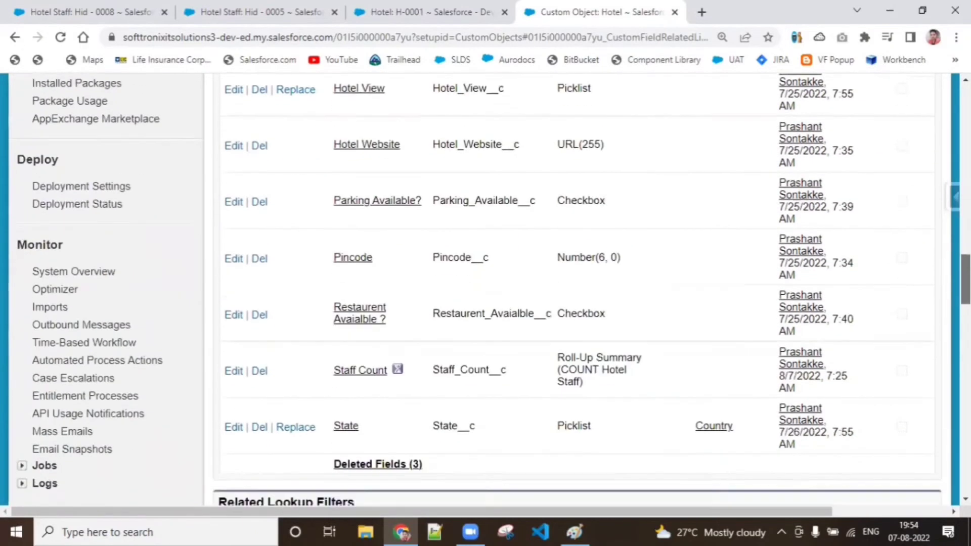
- Search the Hotel object page for "rollup" and examine the Staff Count field's data type and the rollup summary entry under Object Limits
scroll(486, 288, up, 3)
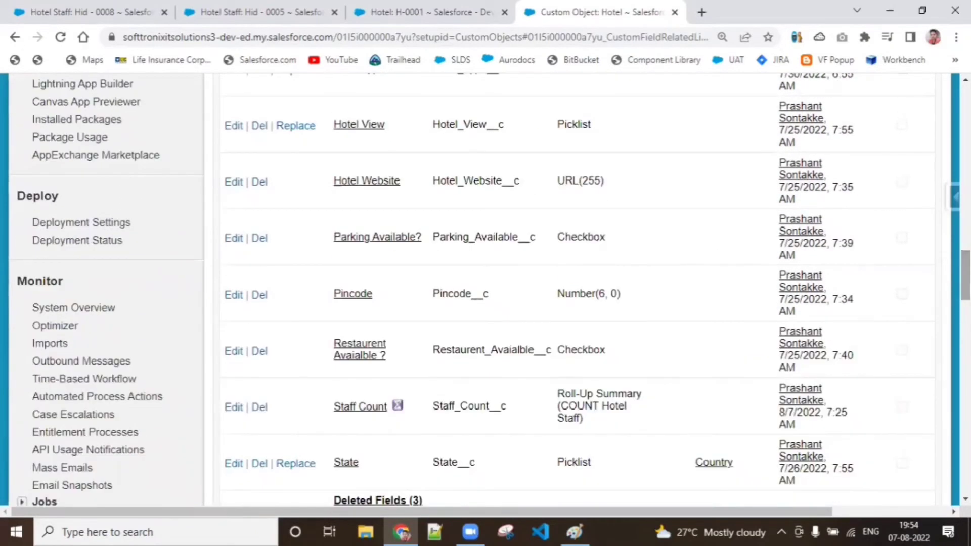
key(ctrl+f)
text(roll)
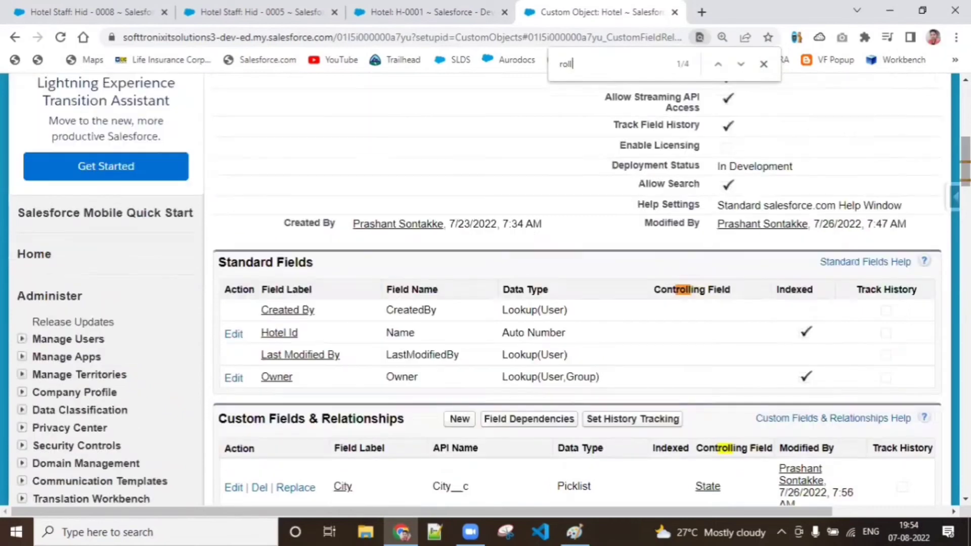
text(up)
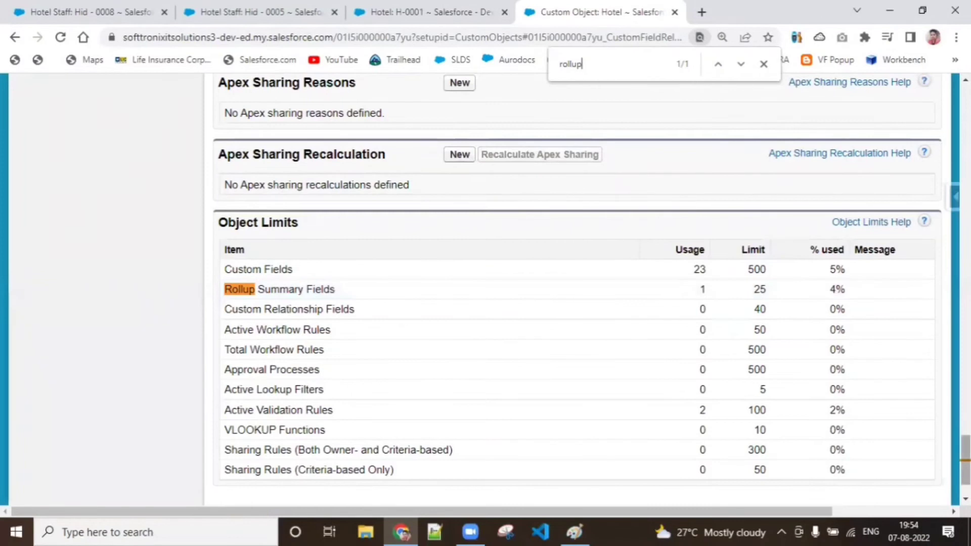
scroll(966, 461, up, 10)
scroll(773, 302, up, 15)
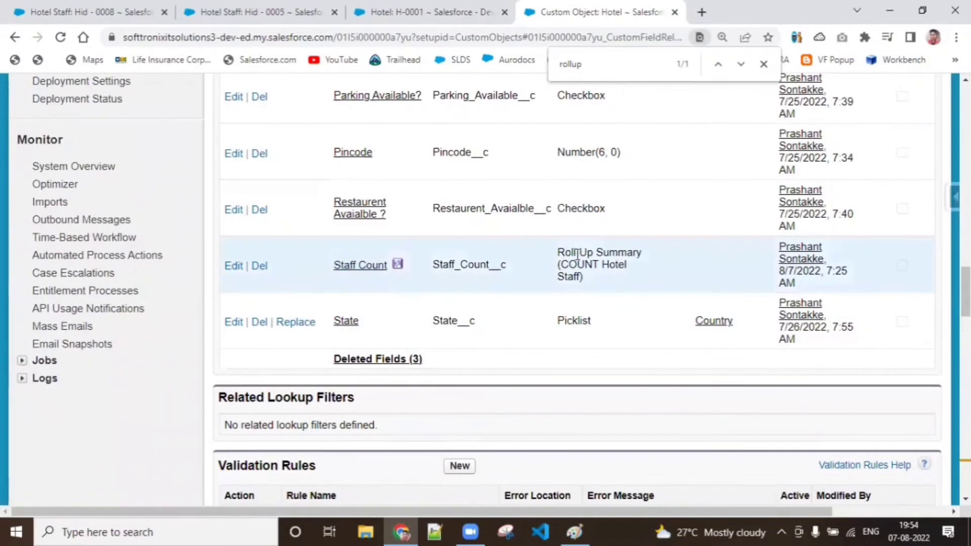
drag(558, 264, 600, 264)
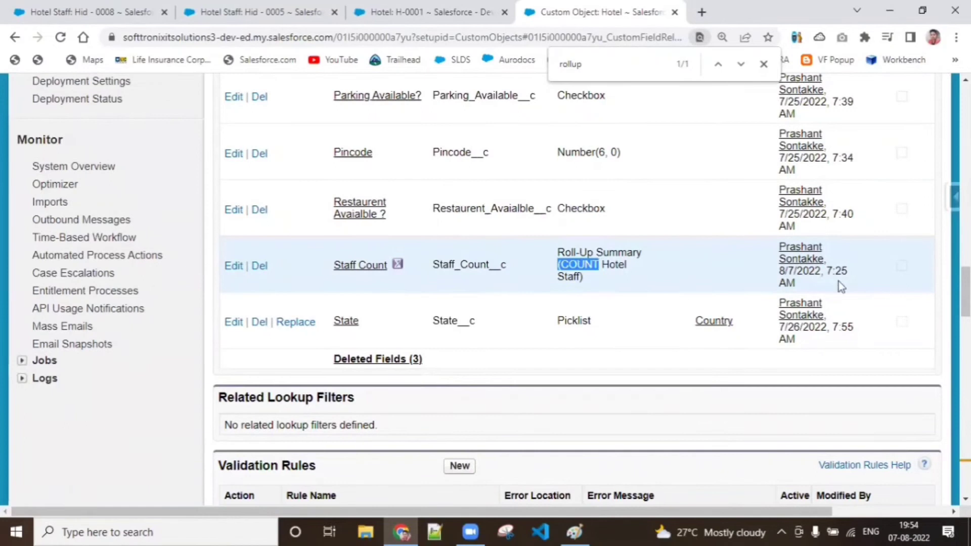
drag(966, 291, 965, 104)
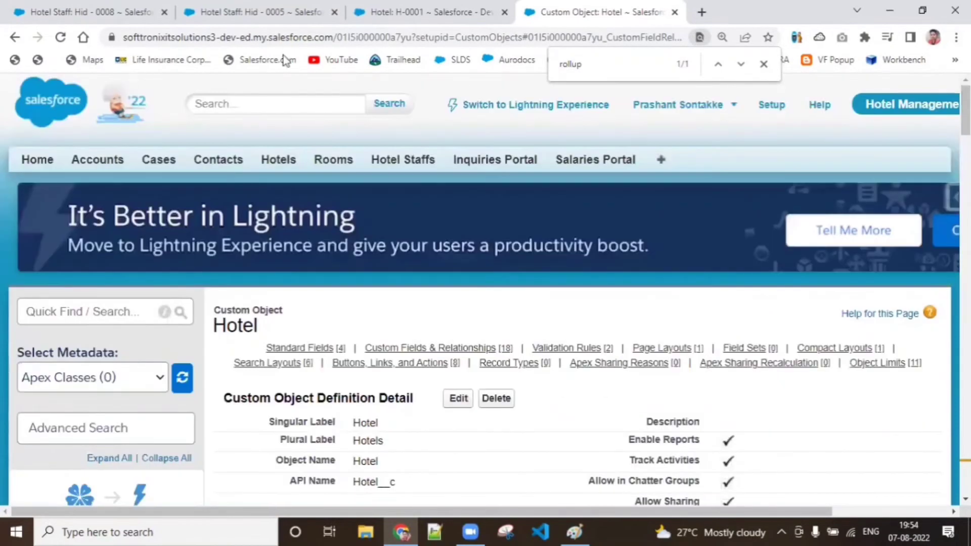
- Open the hotel linked to staff record Hid - 0008 in a new tab, close the old record tabs and check its Staff Count
click(56, 6)
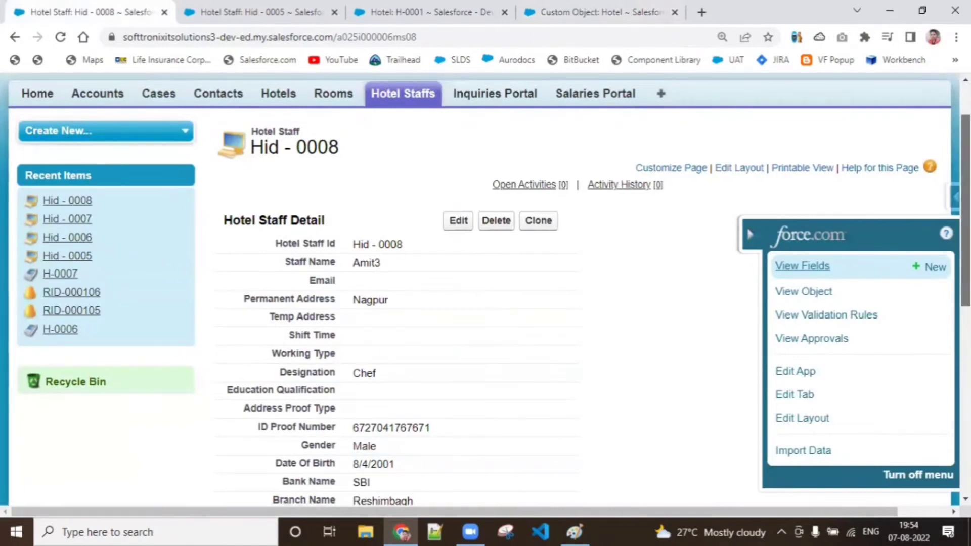
scroll(575, 372, down, 4)
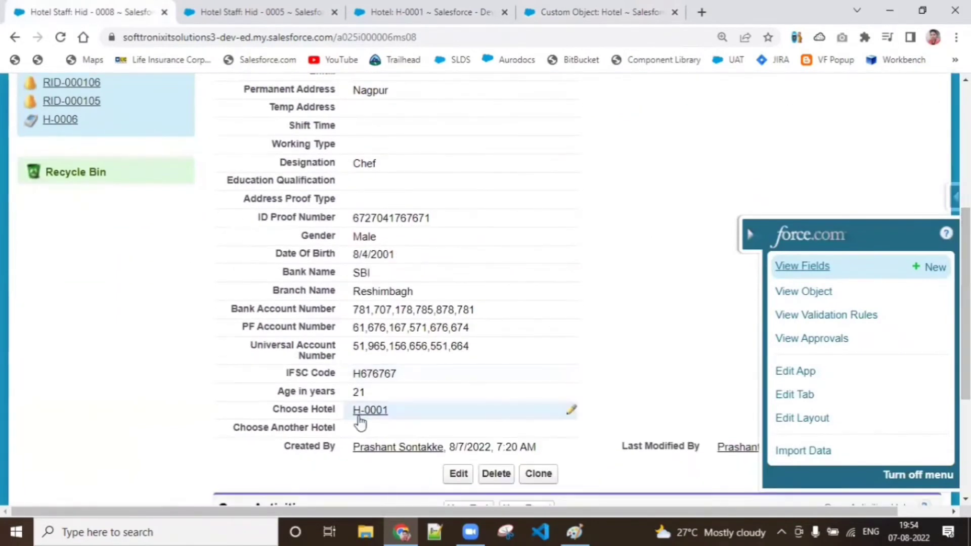
right_click(364, 411)
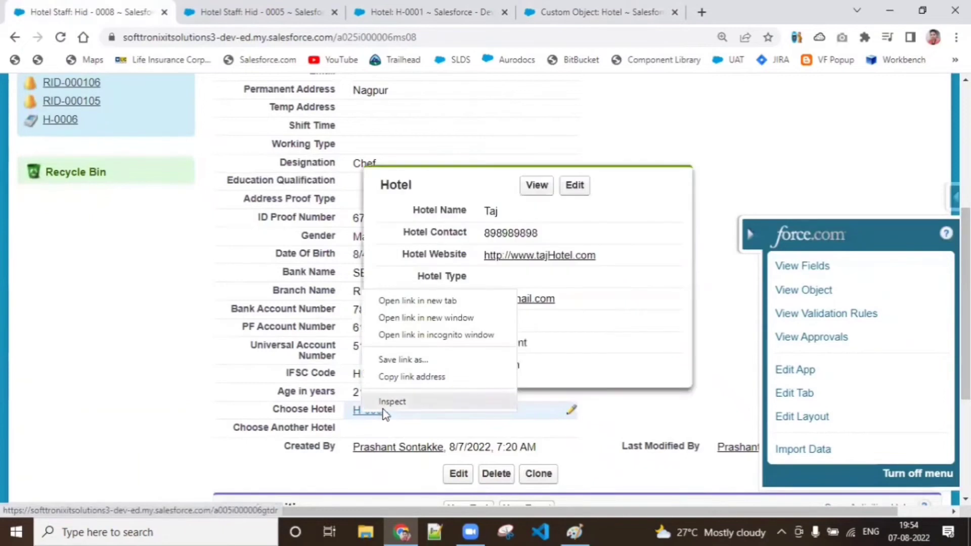
click(393, 302)
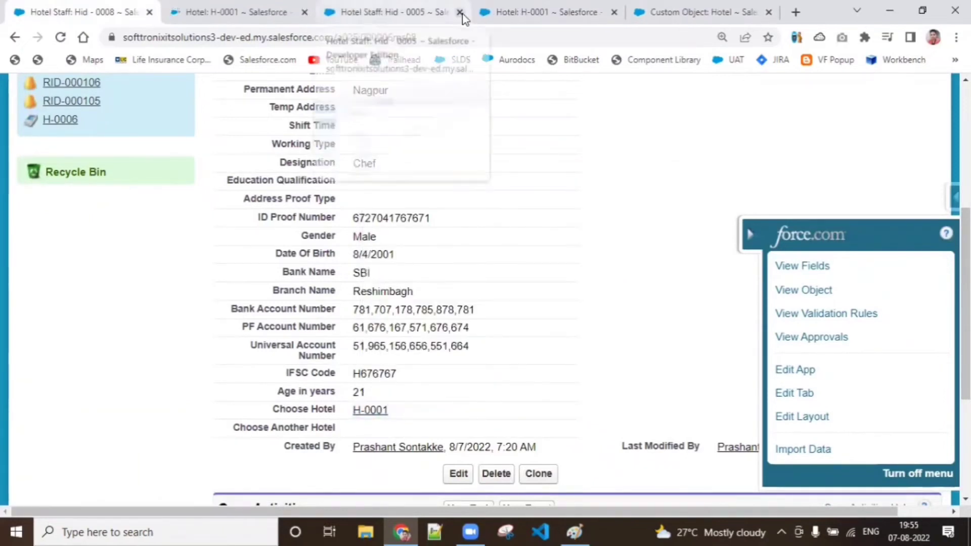
click(460, 12)
click(459, 12)
click(233, 11)
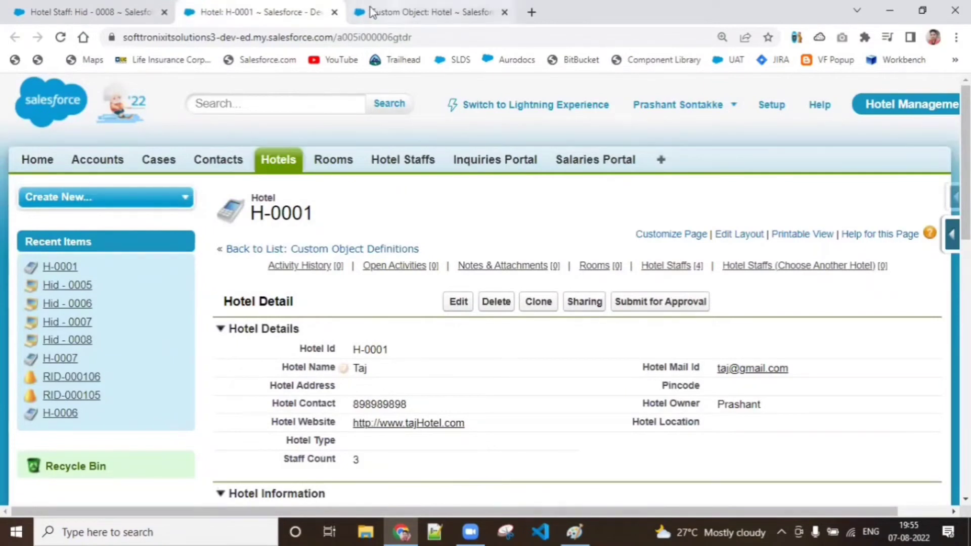
- Open the Hotel Staff object's field list from record Hid - 0008 and review its custom fields and data types
click(71, 9)
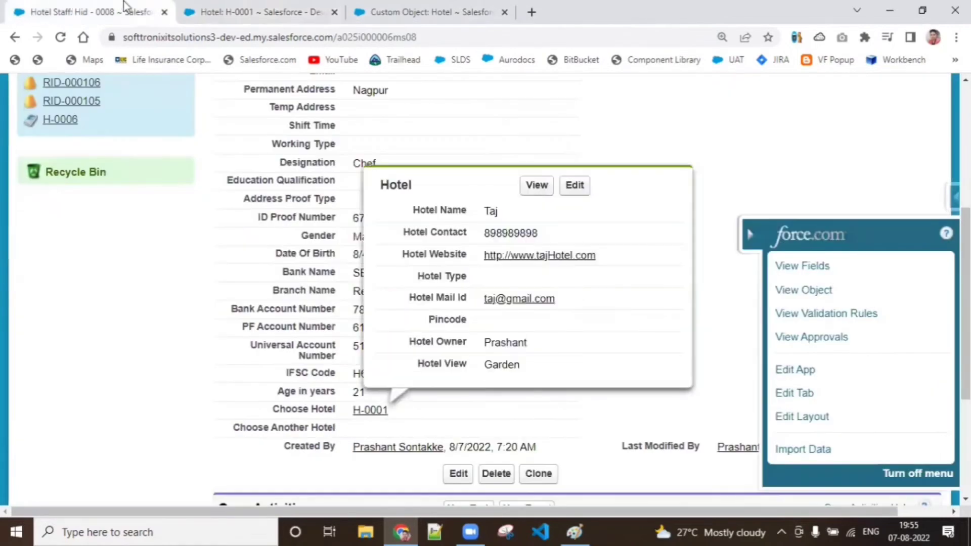
click(375, 8)
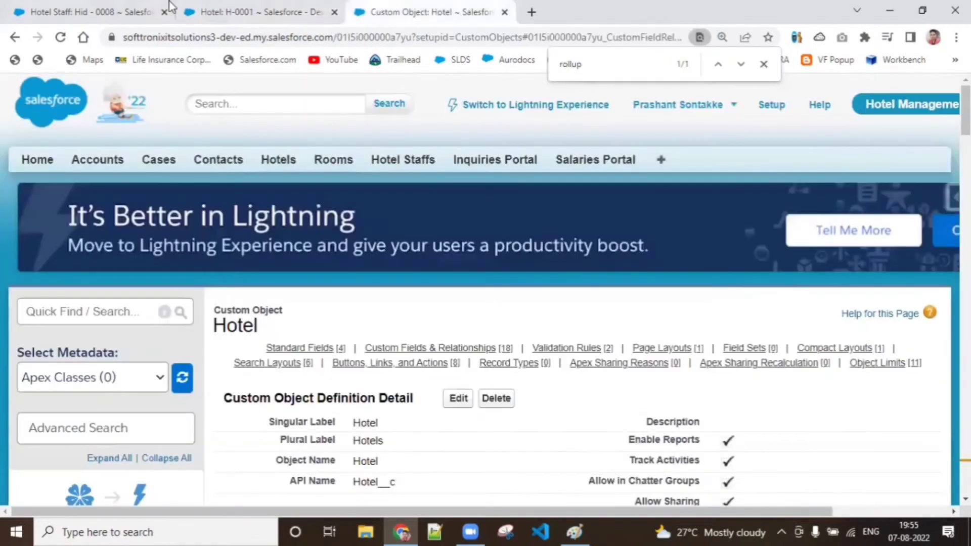
click(156, 10)
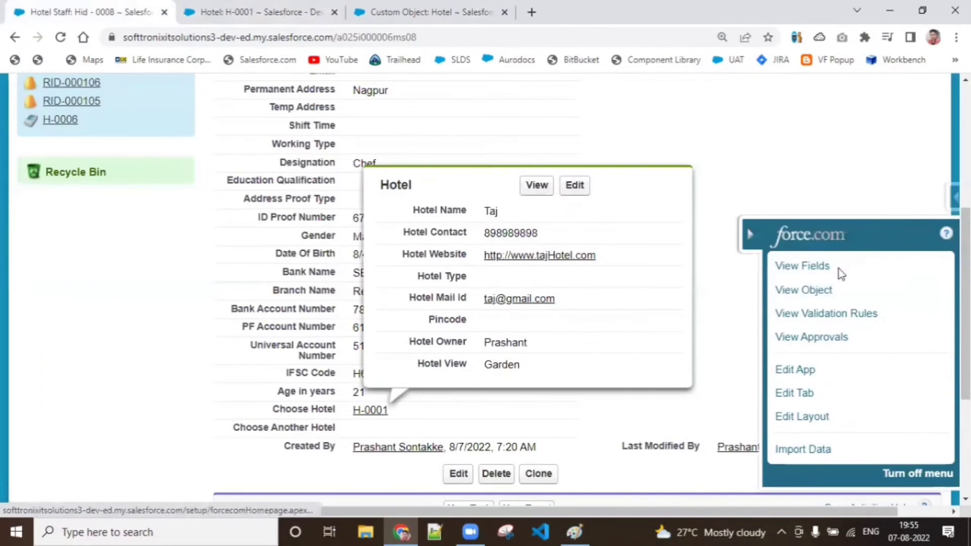
click(817, 274)
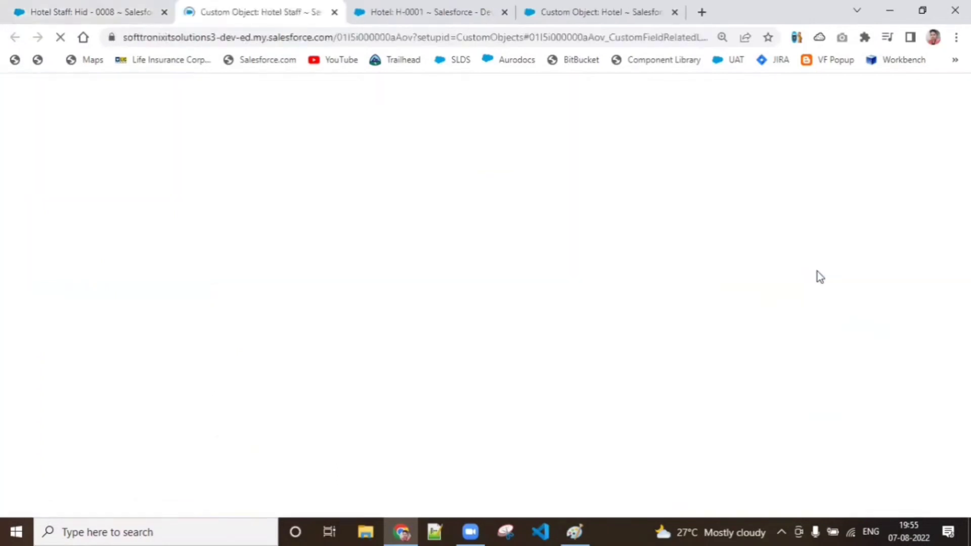
scroll(746, 252, down, 2)
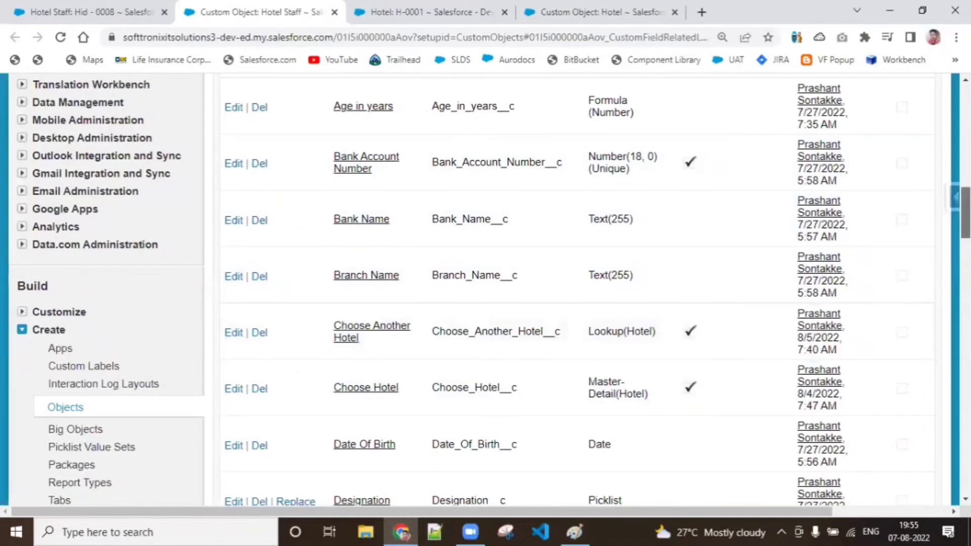
scroll(787, 259, down, 7)
scroll(622, 303, down, 2)
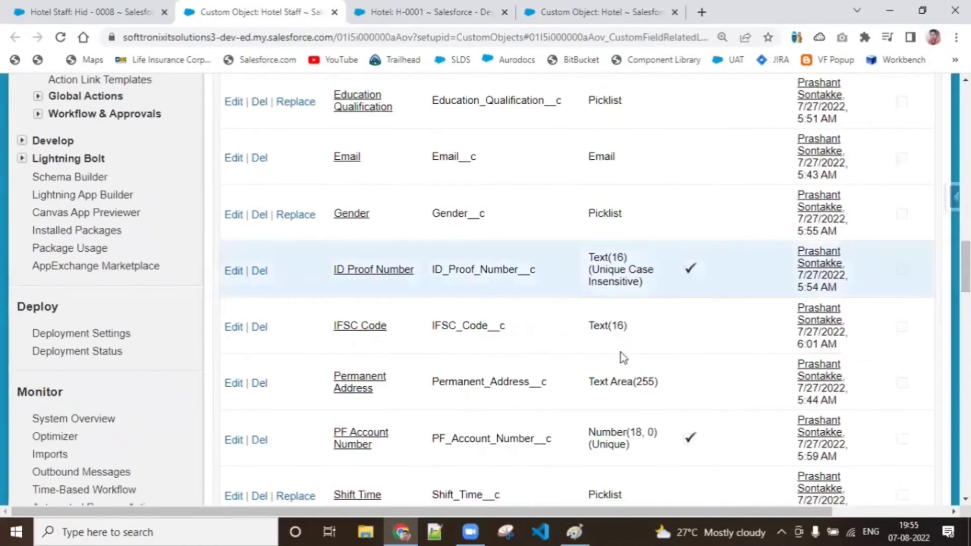
scroll(571, 289, down, 7)
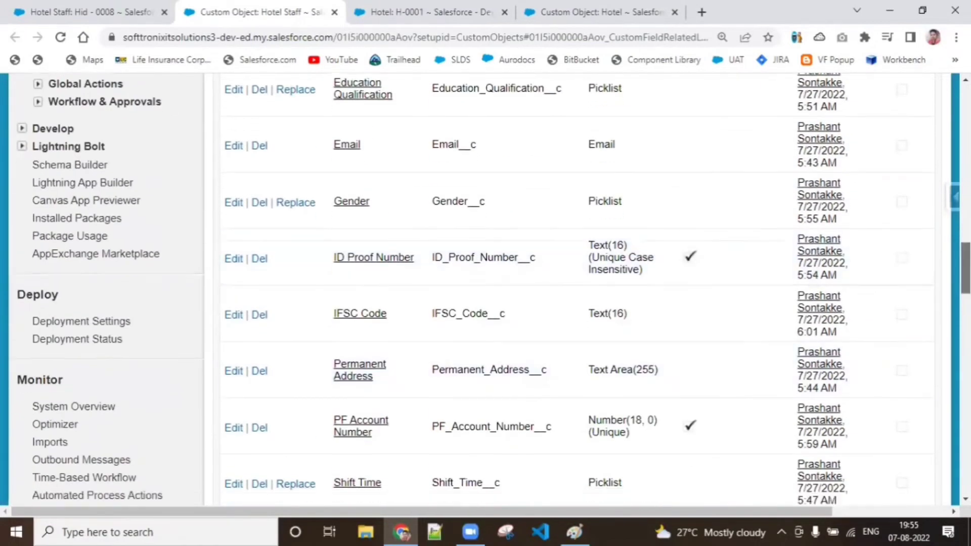
scroll(571, 288, up, 10)
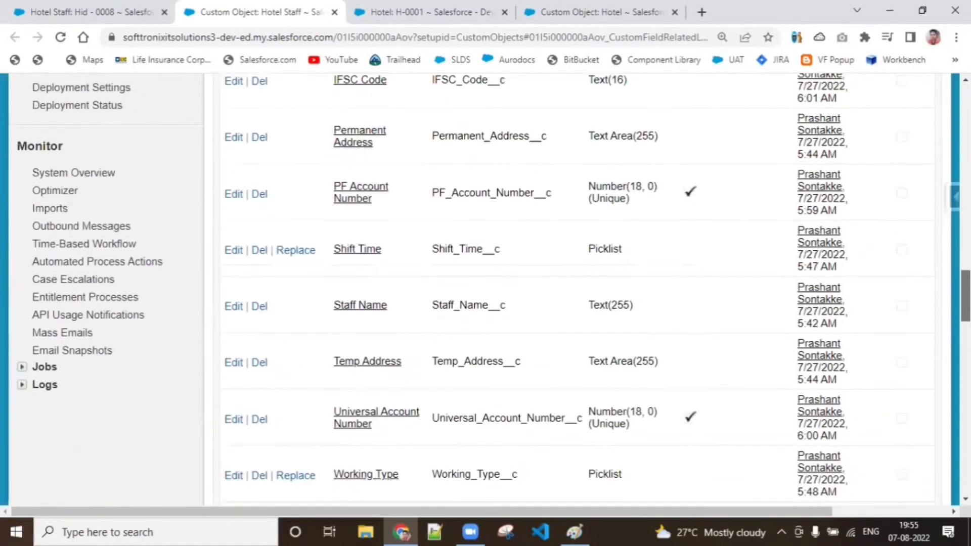
scroll(572, 289, up, 15)
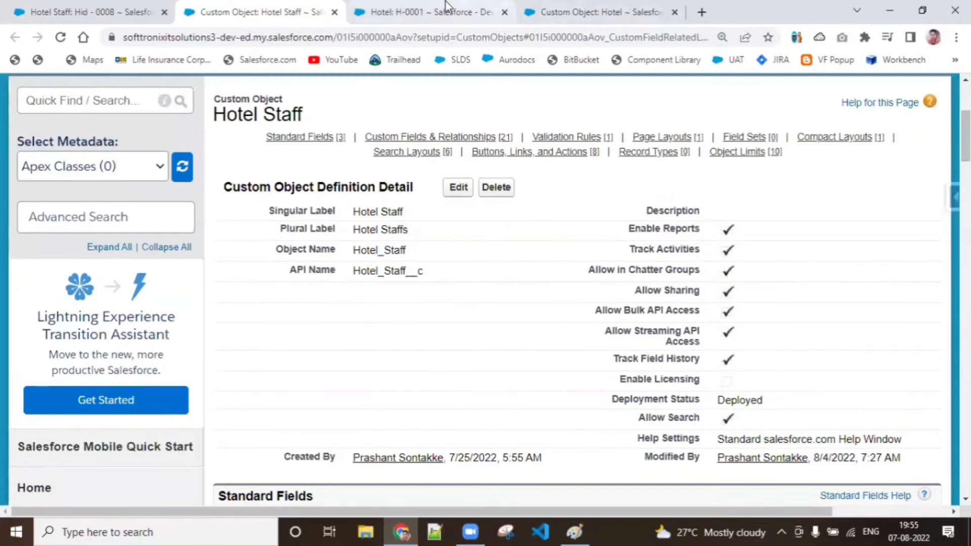
- Open the Staff Count field definition from the Hotel object's custom fields and relationships and review its roll-up summary options
click(480, 11)
click(614, 6)
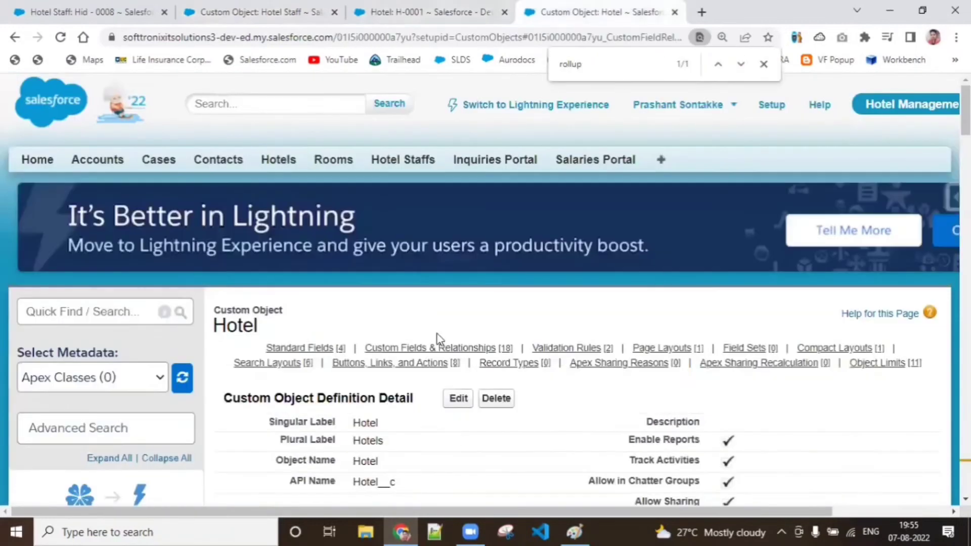
click(434, 348)
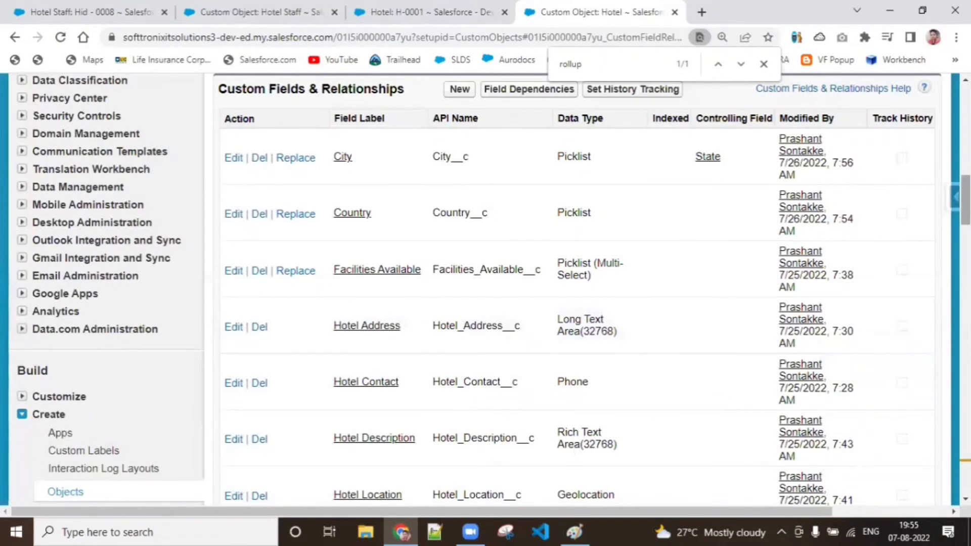
scroll(485, 289, down, 6)
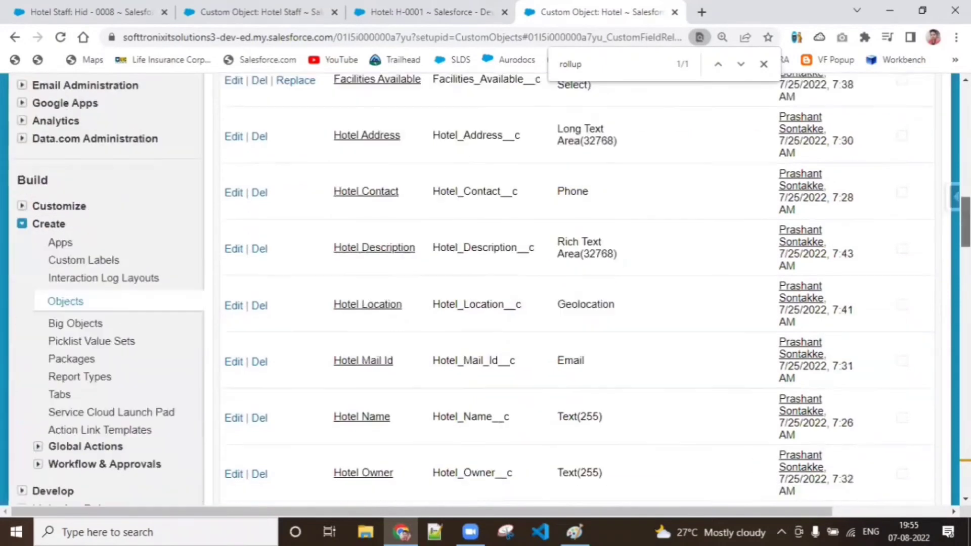
scroll(361, 449, down, 7)
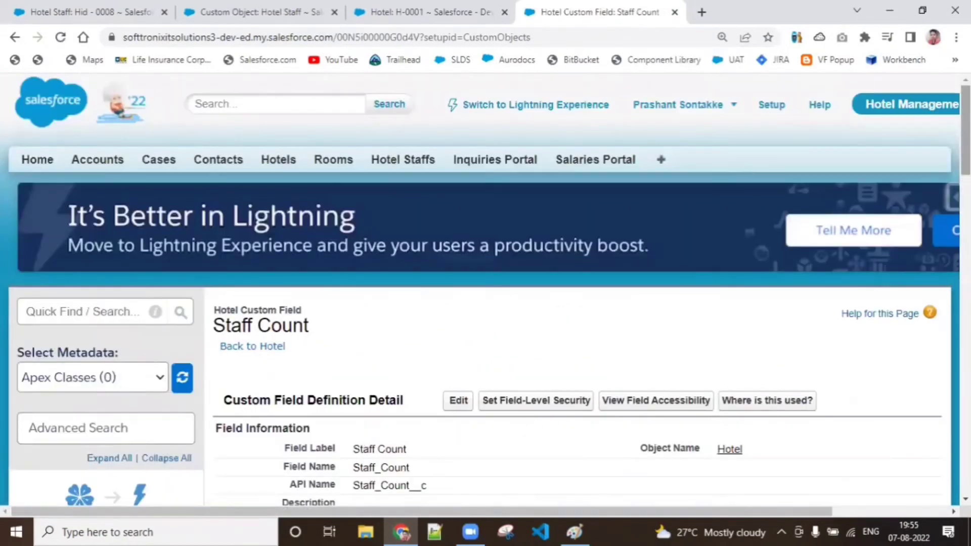
scroll(799, 259, down, 5)
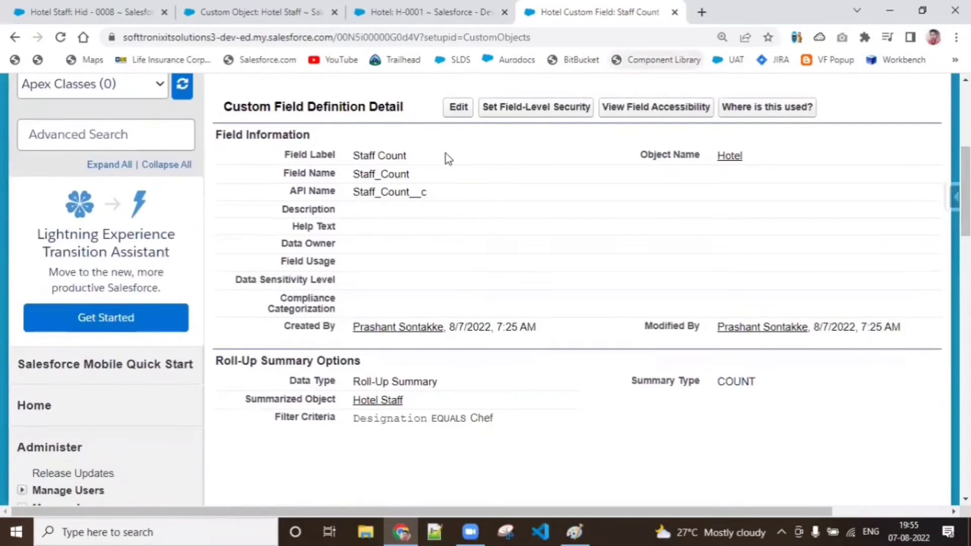
- Edit the Staff Count field so that all records are included in the calculation, and save it
click(462, 107)
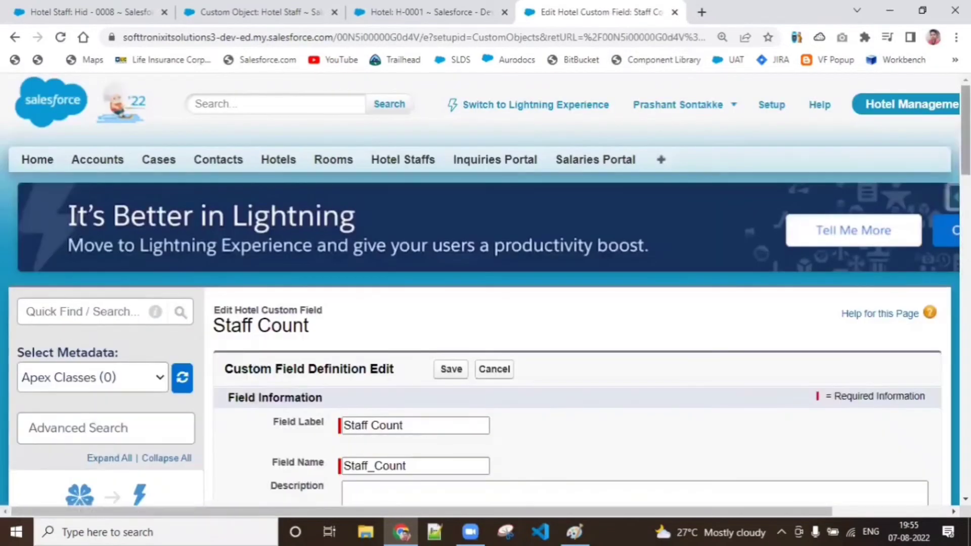
scroll(854, 223, down, 10)
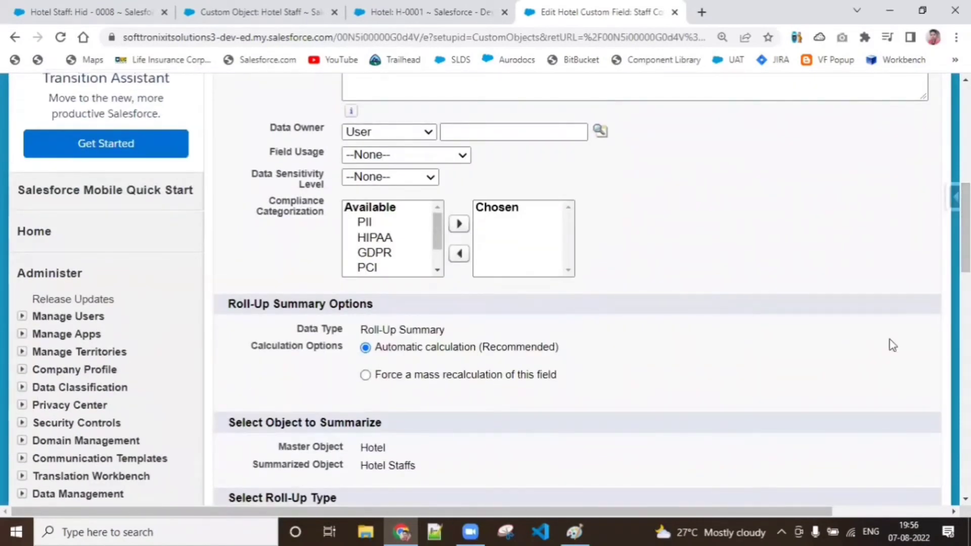
scroll(577, 288, down, 5)
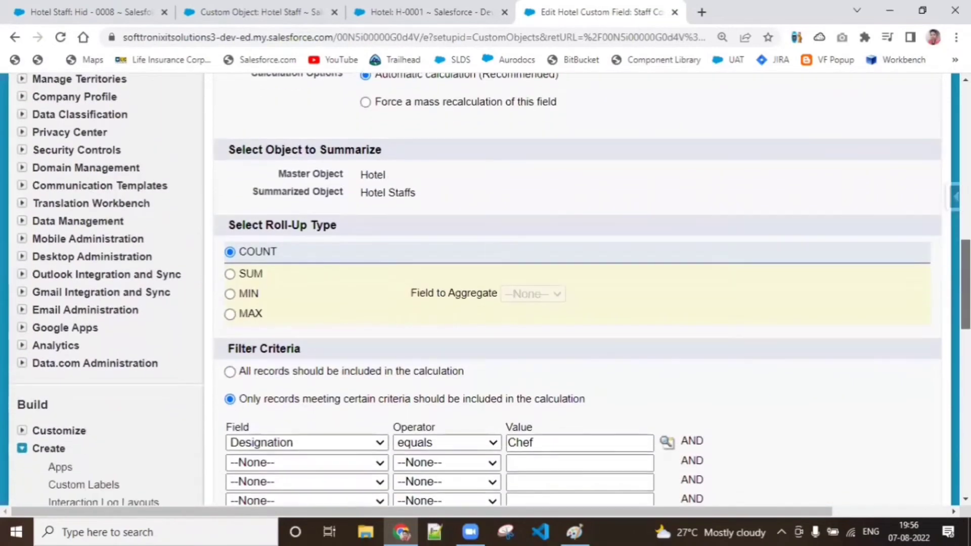
scroll(333, 364, down, 3)
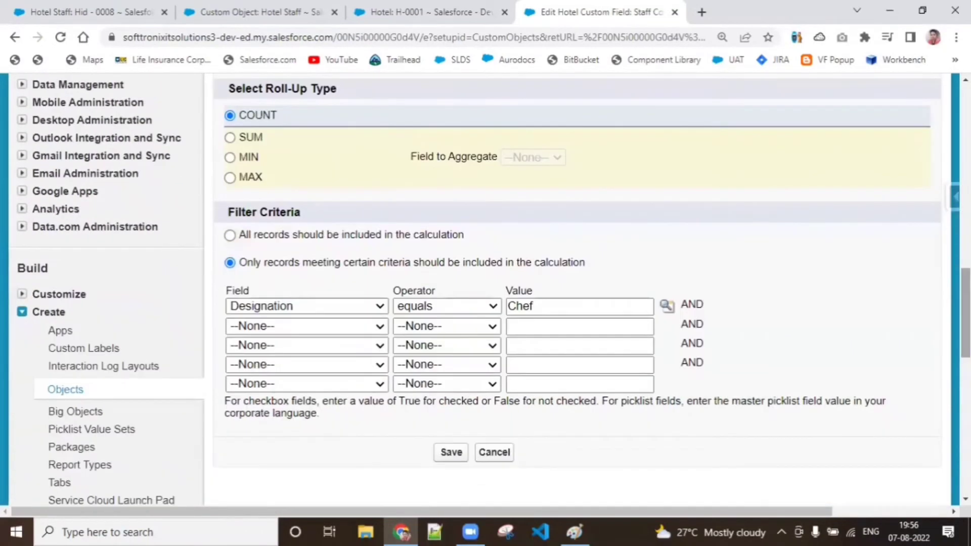
click(230, 235)
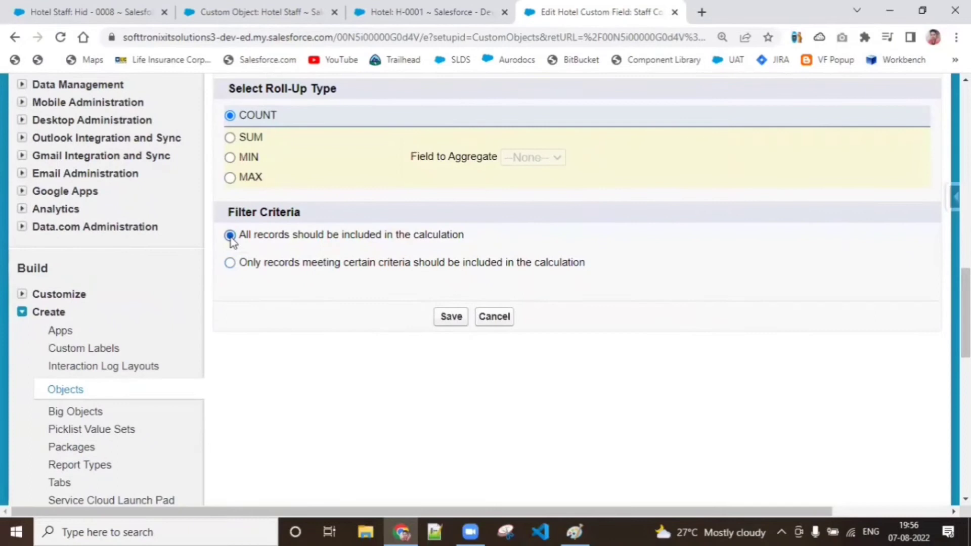
click(457, 321)
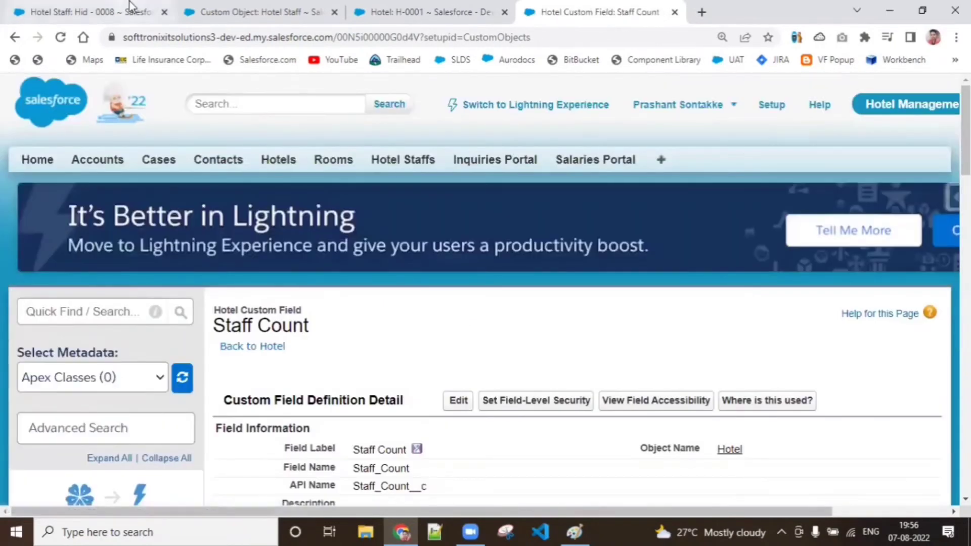
- Check the recalculated Staff Count on hotel record H-0001 and return to the Hotel Staff object definition
click(413, 11)
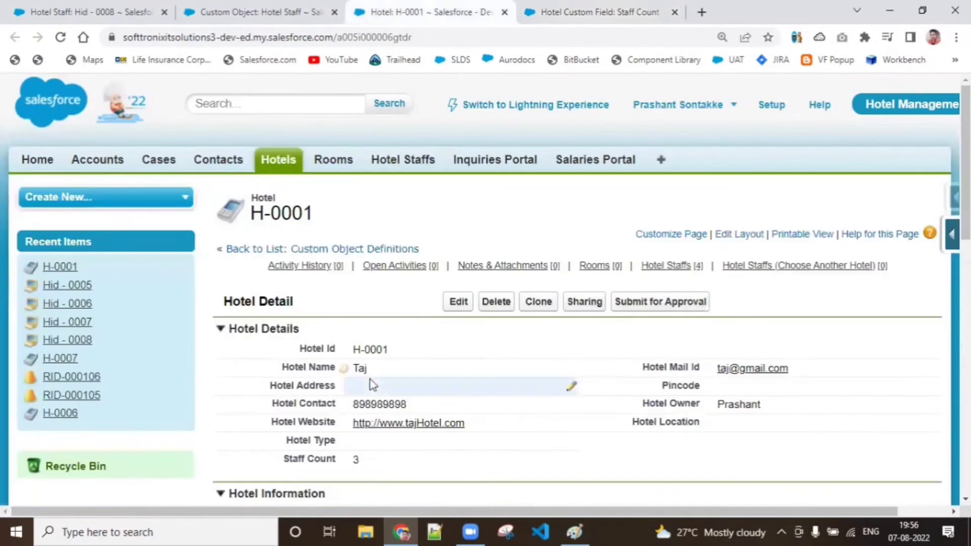
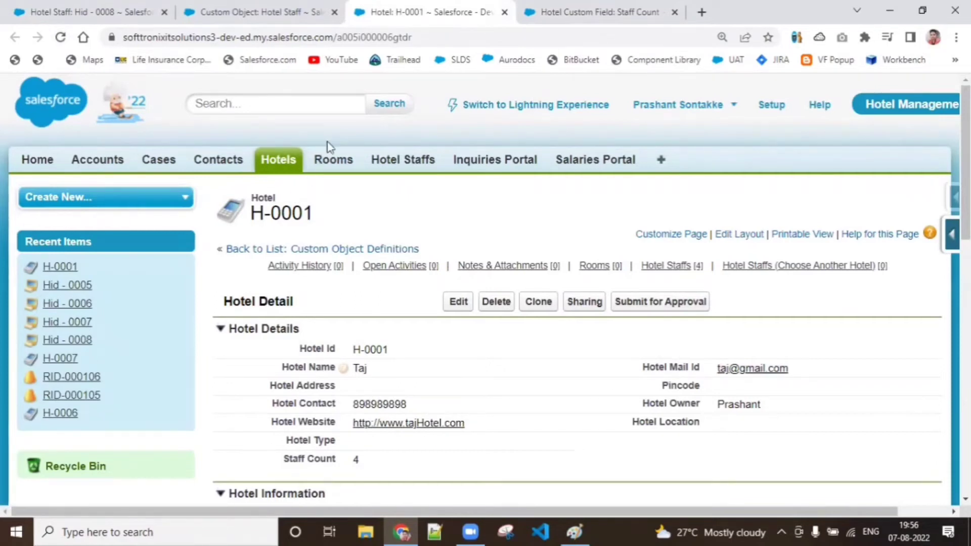
click(298, 11)
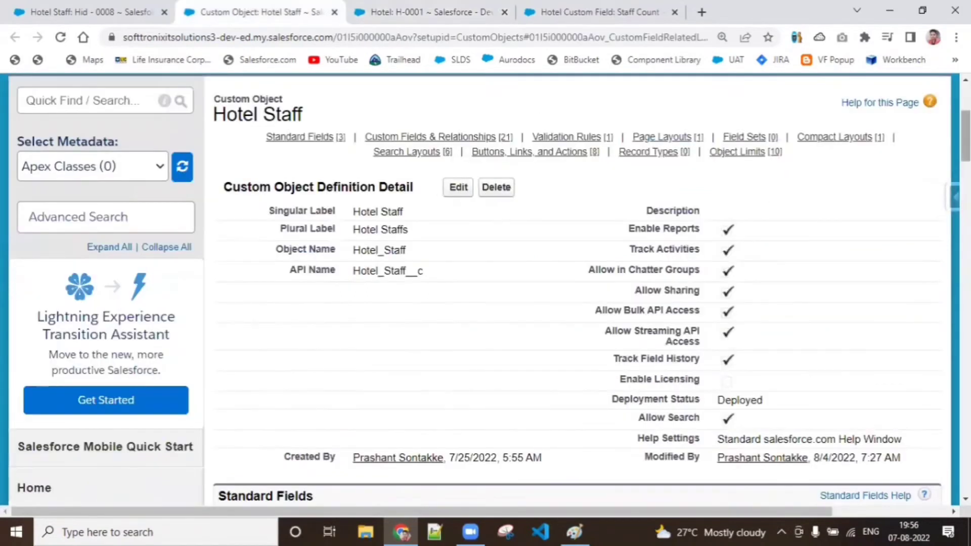
scroll(350, 166, up, 5)
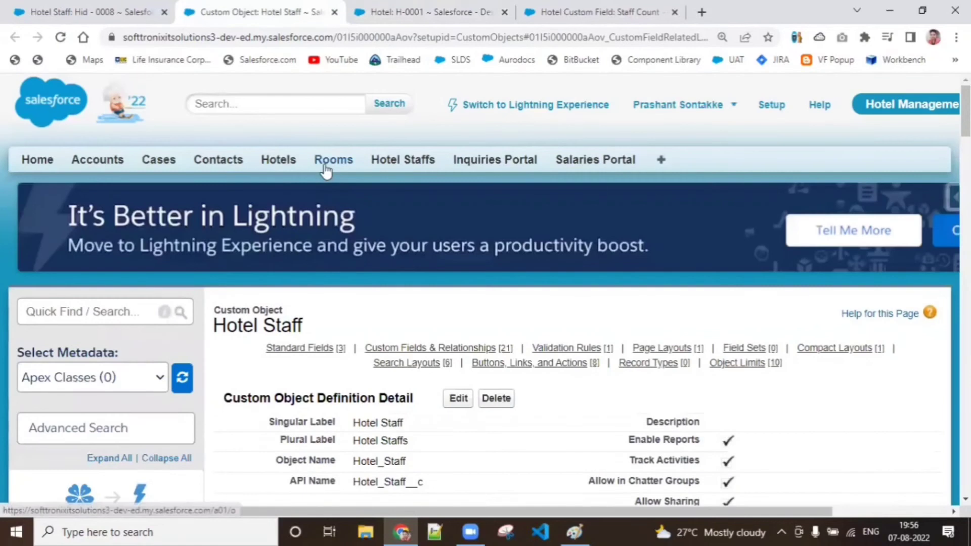
- Open the Room object's field list from the Rooms home page and review its custom fields and data types
click(327, 166)
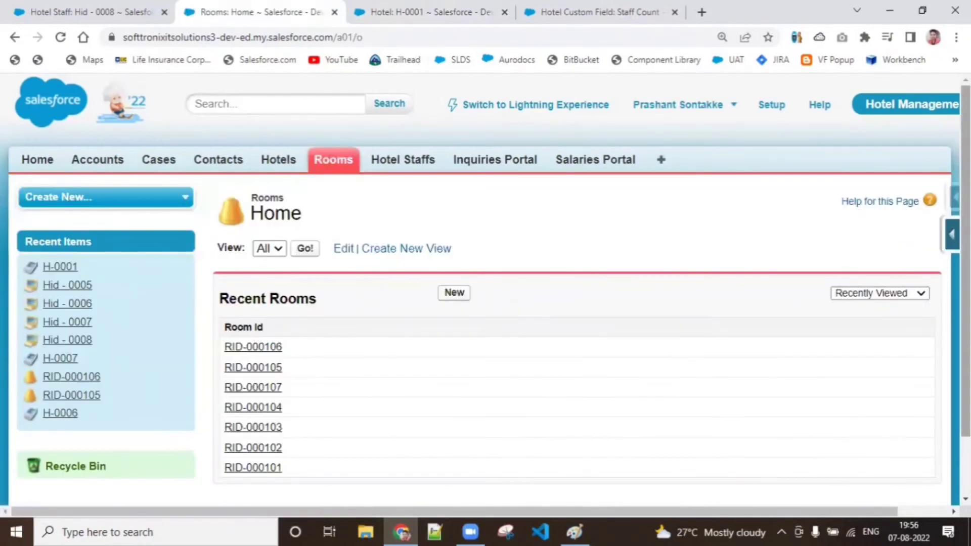
click(953, 234)
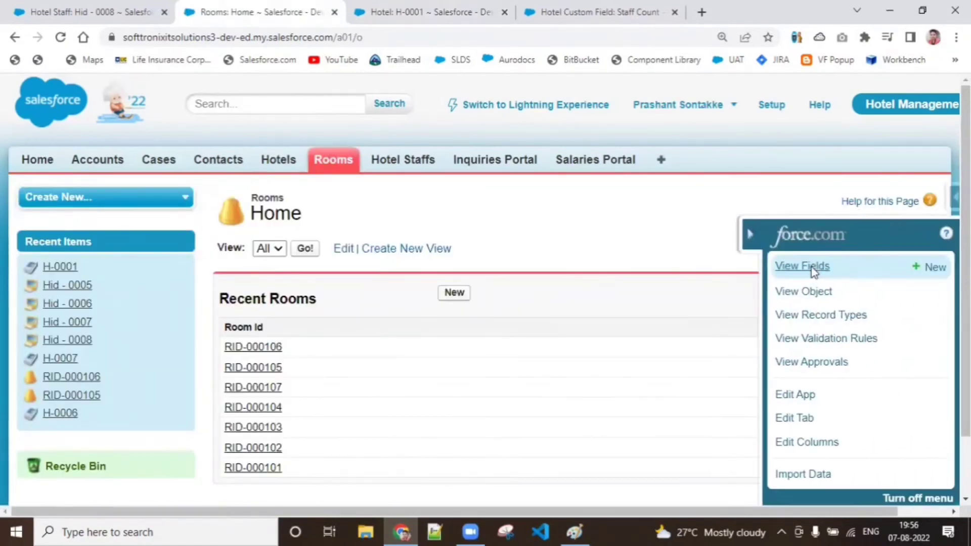
click(814, 269)
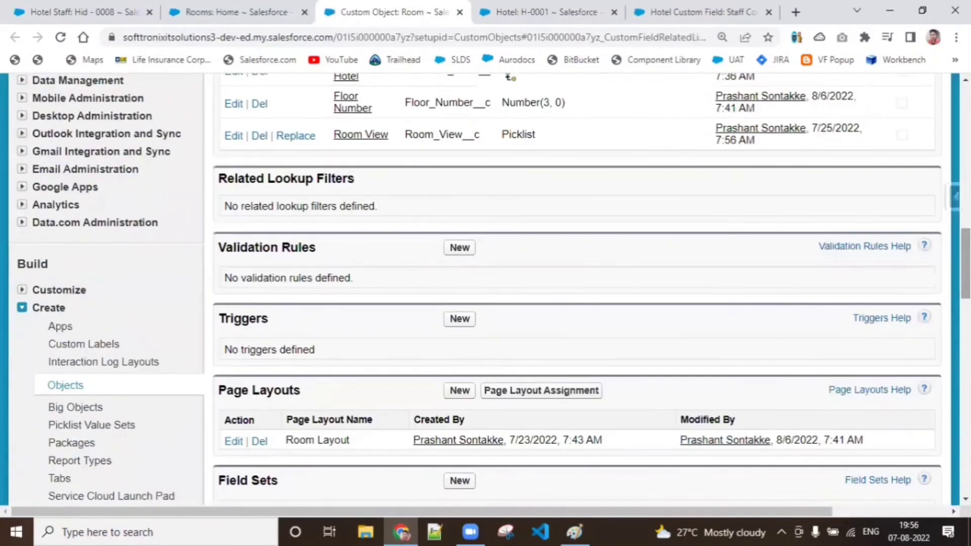
scroll(577, 290, up, 8)
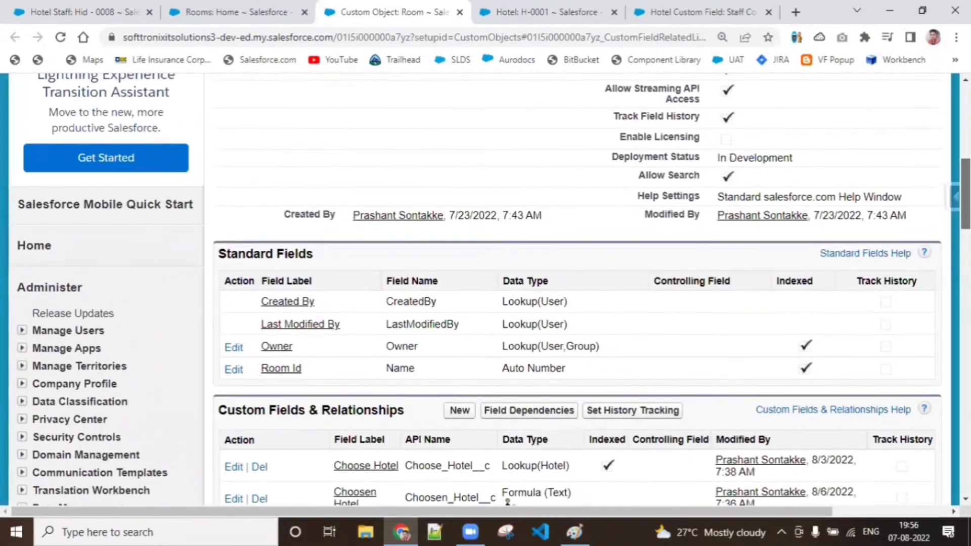
scroll(577, 290, up, 9)
scroll(577, 290, down, 12)
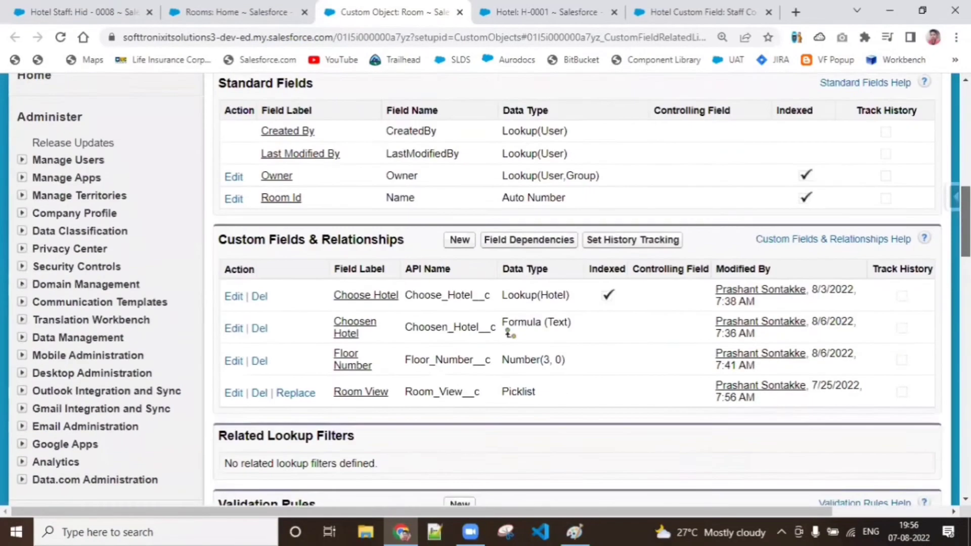
scroll(510, 334, down, 1)
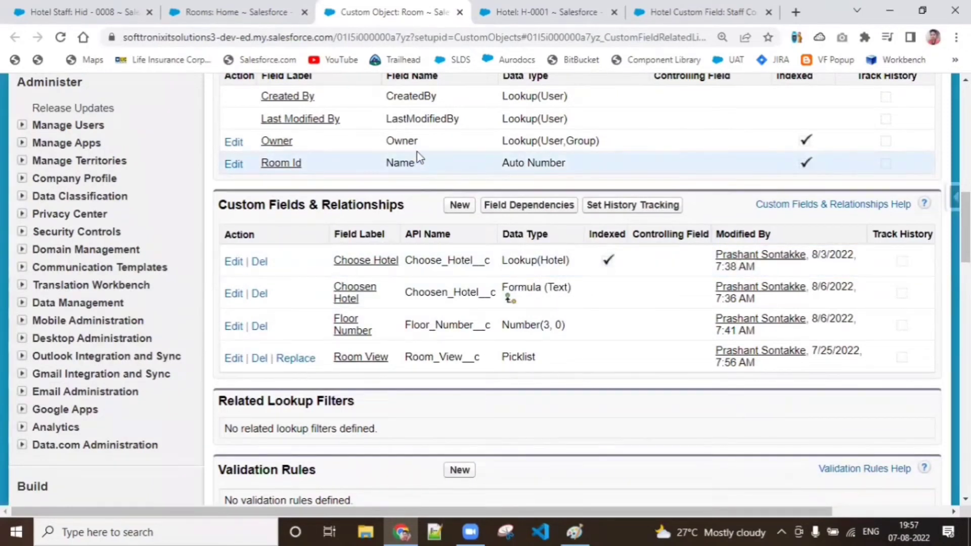
- Switch to Paint and handwrite in red beside Sum(): "Field specific (It Sums the value of a perticular Field From All Related Records)"
click(587, 527)
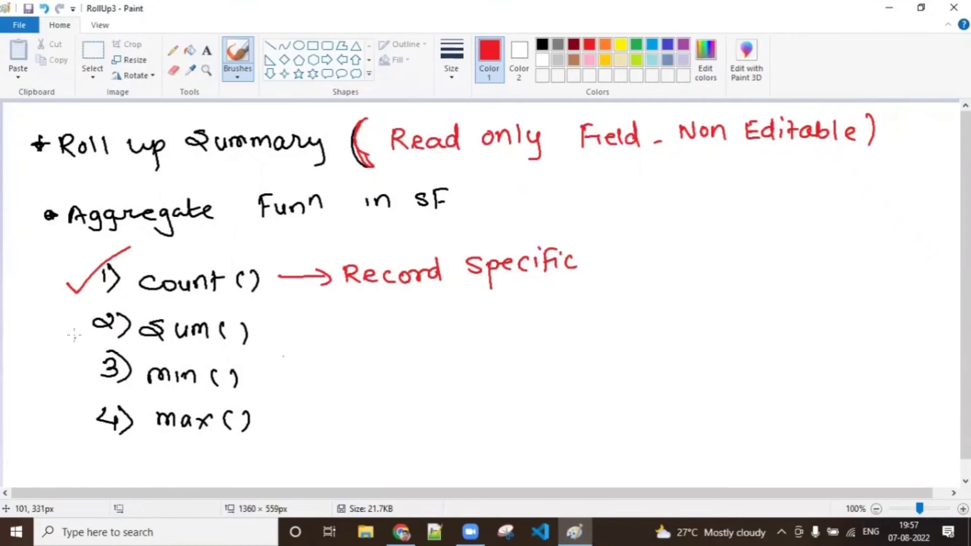
mouse_move(266, 329)
mouse_down()
mouse_move(354, 336)
mouse_move(360, 318)
mouse_move(387, 337)
mouse_move(441, 323)
mouse_move(512, 339)
mouse_up()
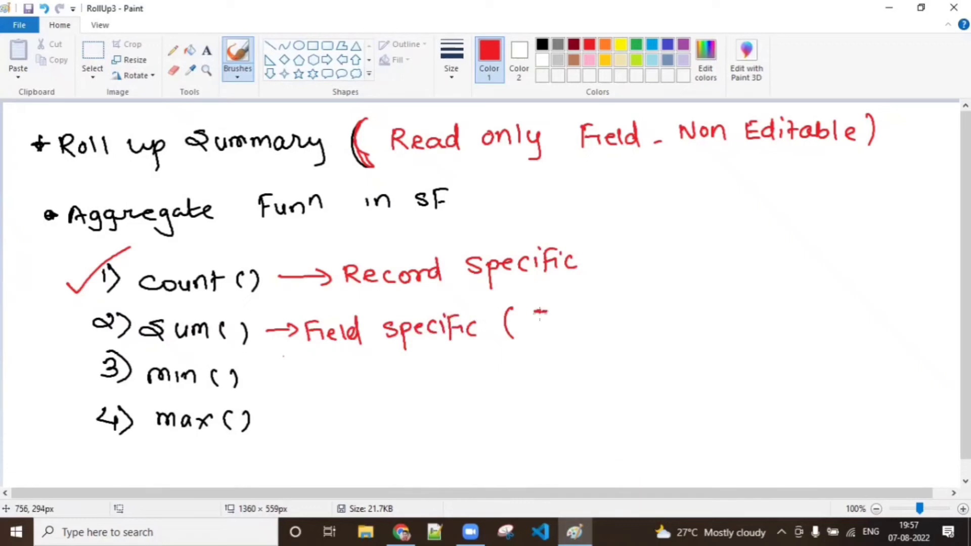
drag(555, 313, 557, 330)
mouse_move(553, 319)
mouse_down()
mouse_move(828, 300)
mouse_move(835, 313)
mouse_move(879, 299)
mouse_up()
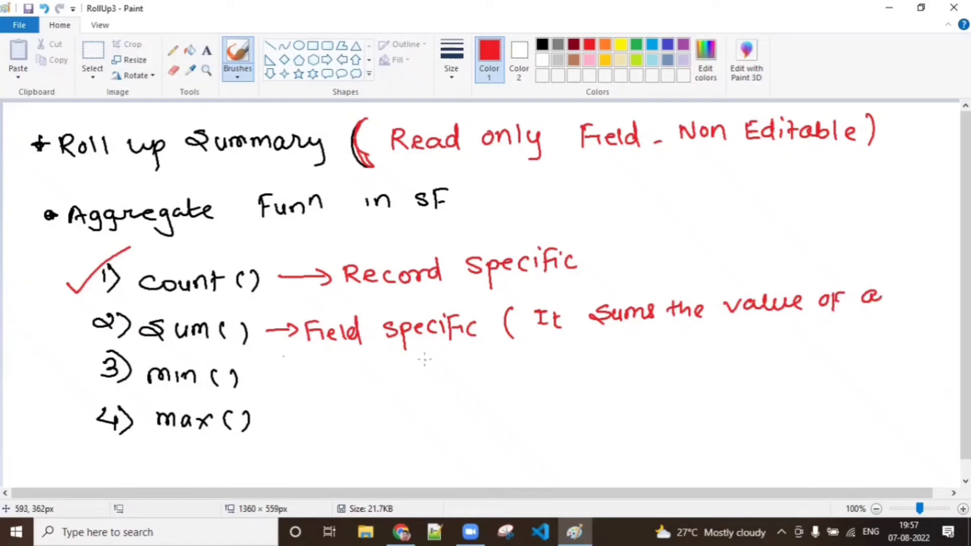
mouse_move(428, 360)
mouse_down()
mouse_move(608, 341)
mouse_move(641, 355)
mouse_move(681, 339)
mouse_move(752, 348)
mouse_move(804, 323)
mouse_move(815, 339)
mouse_move(844, 322)
mouse_move(891, 329)
mouse_up()
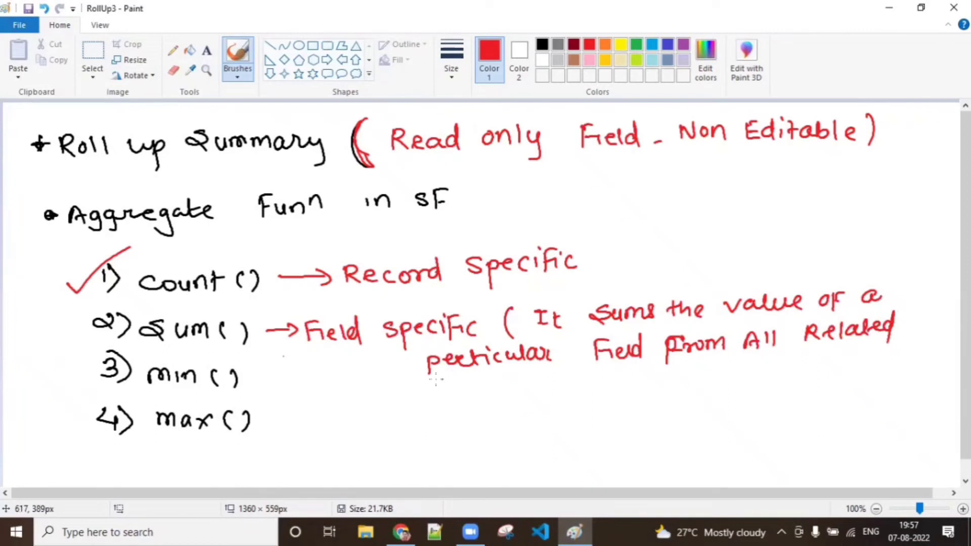
mouse_move(436, 379)
mouse_down()
mouse_move(435, 392)
mouse_move(526, 375)
mouse_move(543, 391)
mouse_up()
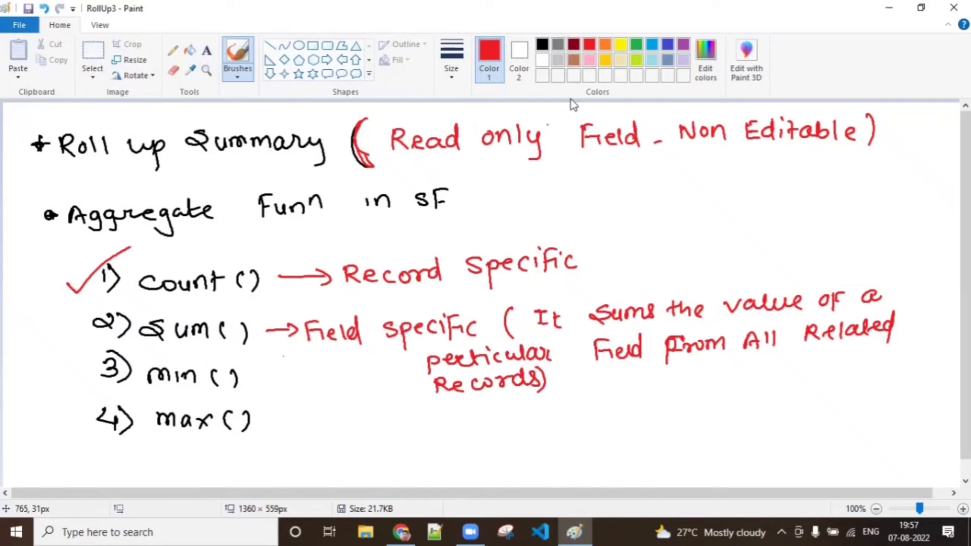
click(887, 6)
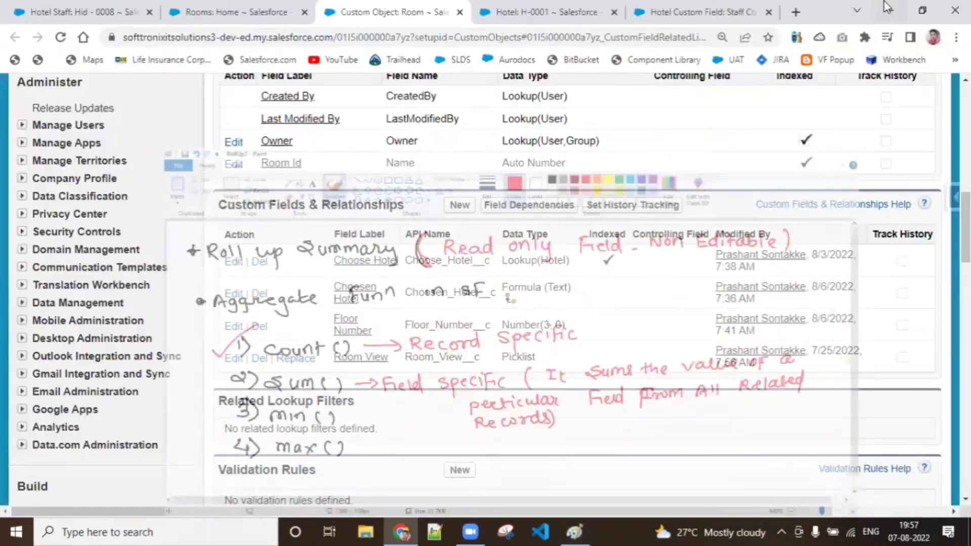
- Start a new custom field on the Hotel Staff object from record Hid - 0008, with Number as its data type
click(133, 7)
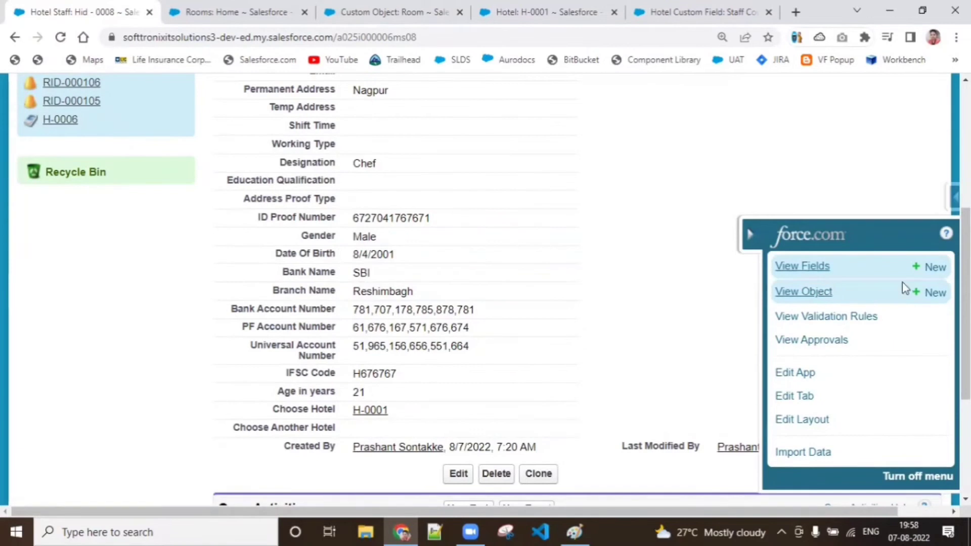
scroll(966, 303, up, 2)
drag(966, 271, 966, 310)
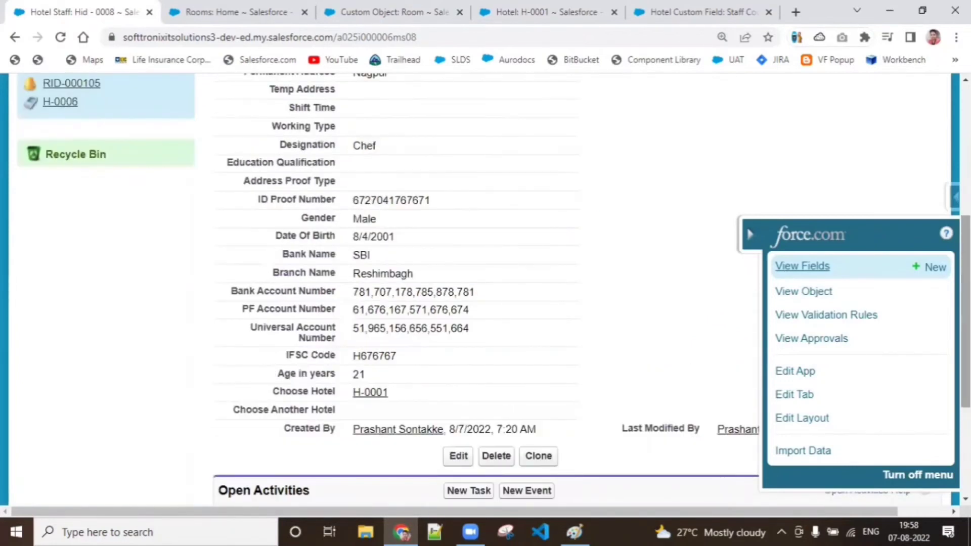
drag(966, 324, 965, 192)
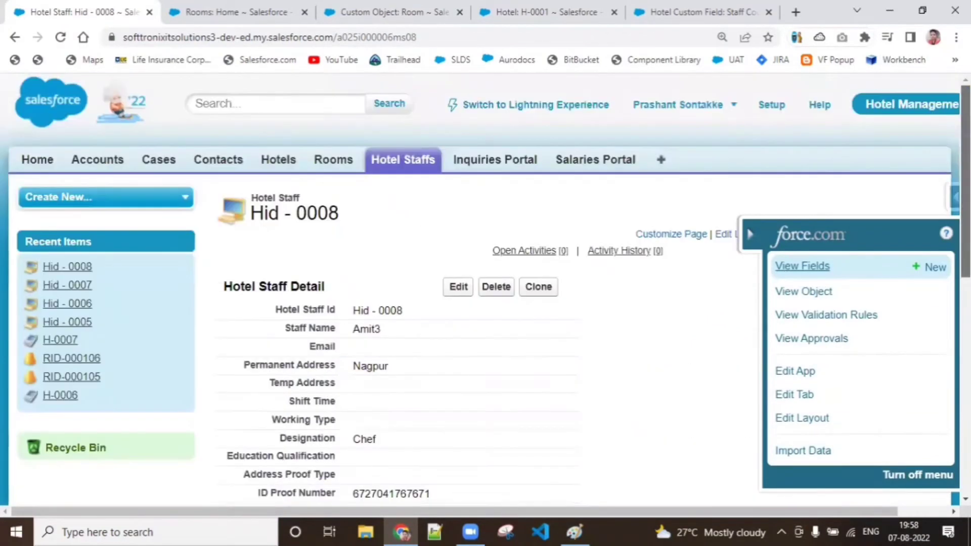
click(929, 265)
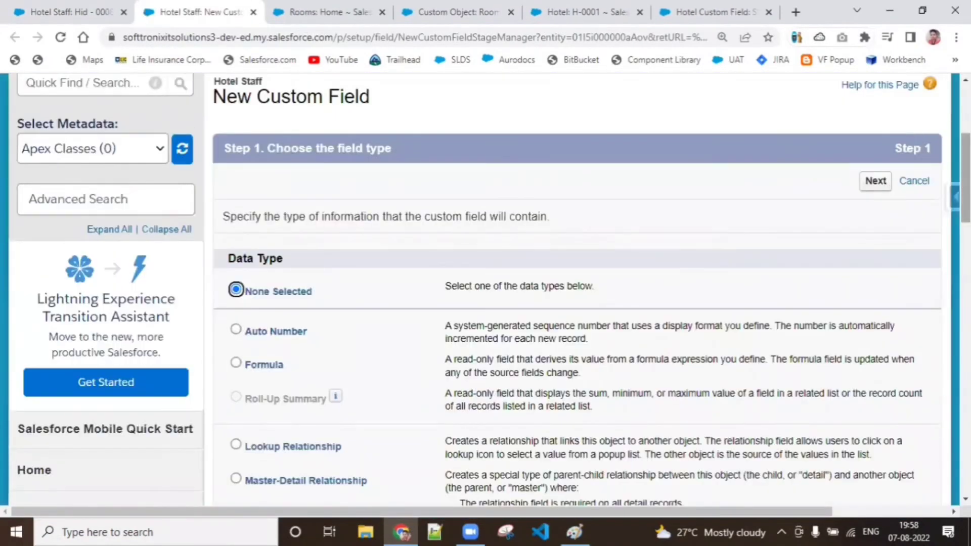
scroll(377, 411, down, 9)
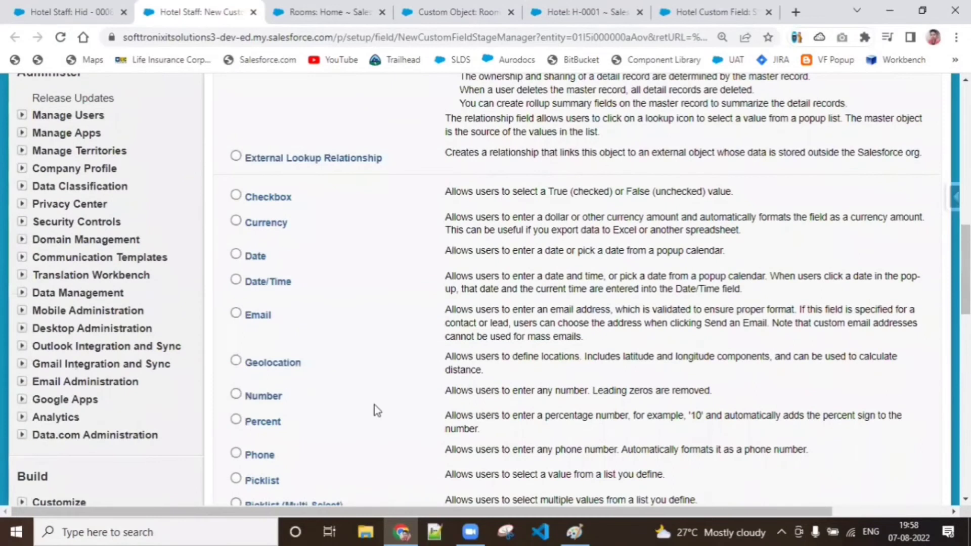
click(271, 398)
drag(966, 268, 966, 146)
scroll(875, 365, up, 1)
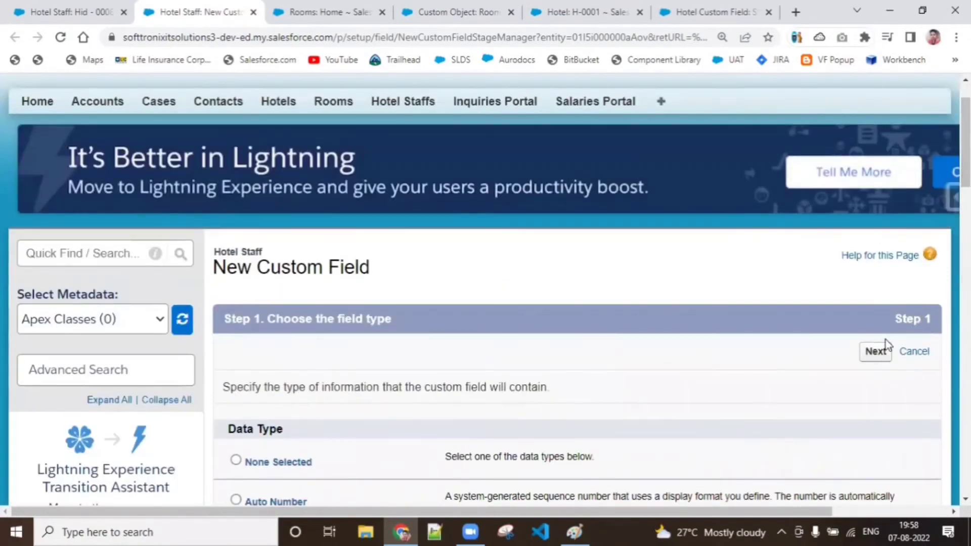
click(884, 354)
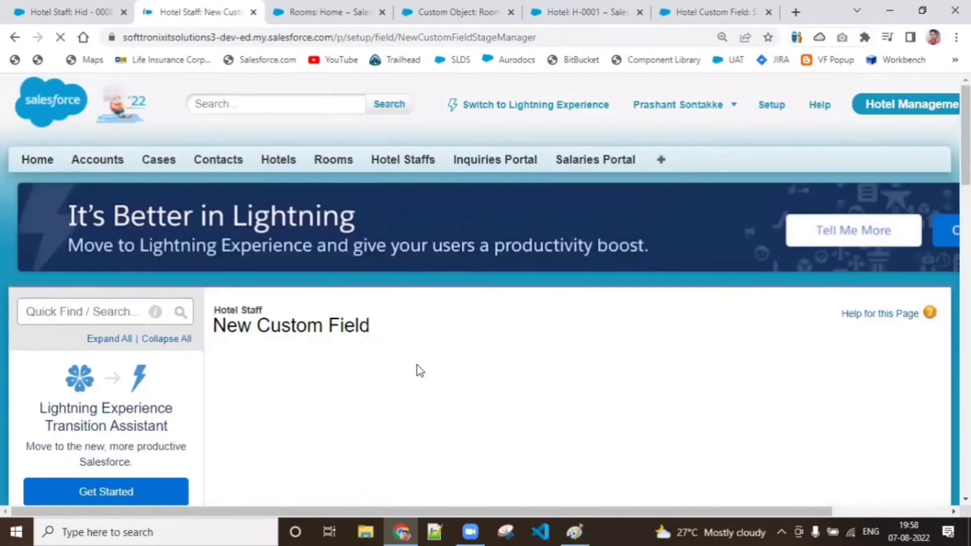
- Label the new number field Staff Salary and have its field name regenerated as Staff_Salary
scroll(658, 223, down, 5)
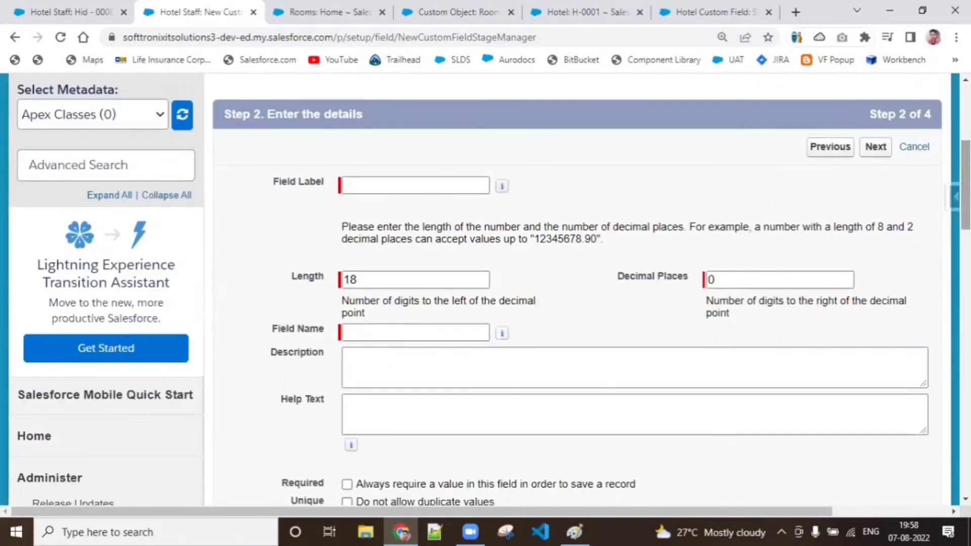
click(467, 185)
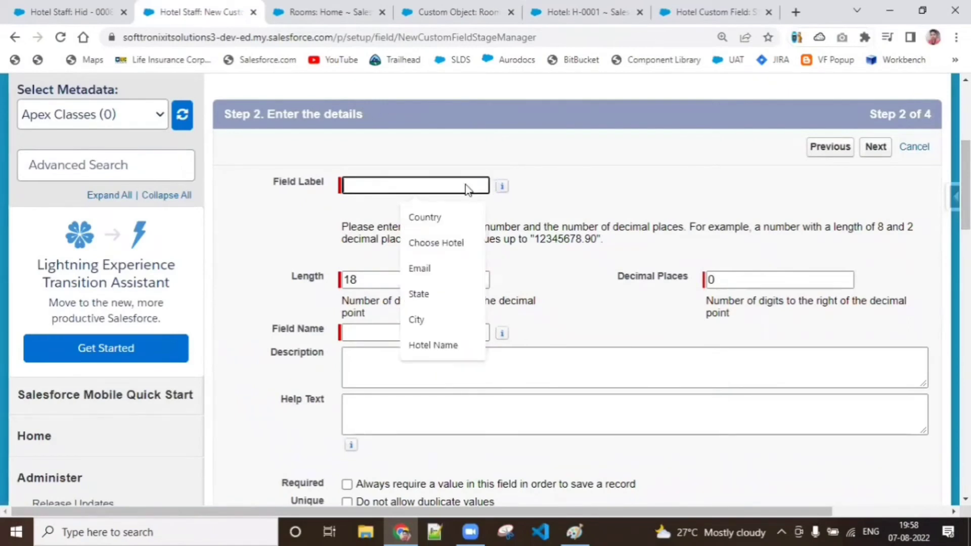
text(Staff)
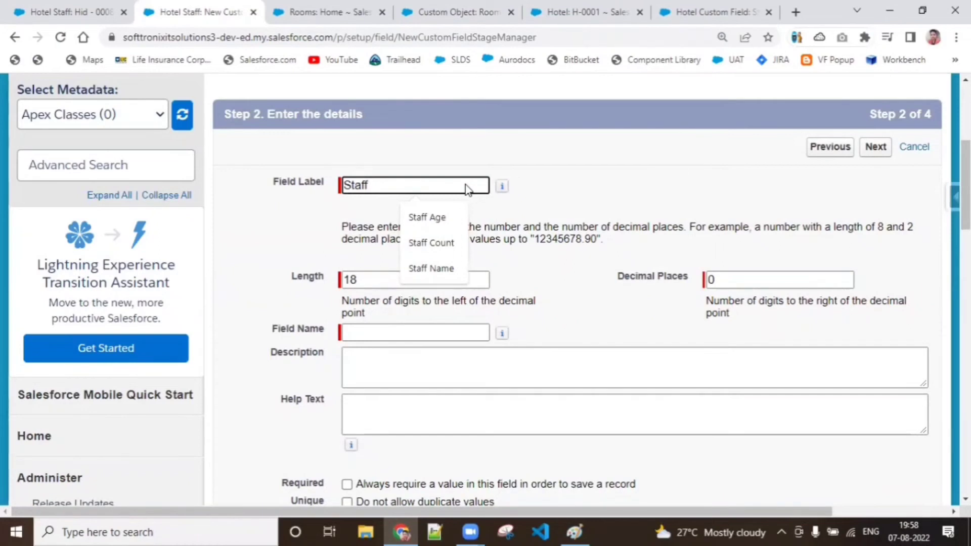
click(679, 165)
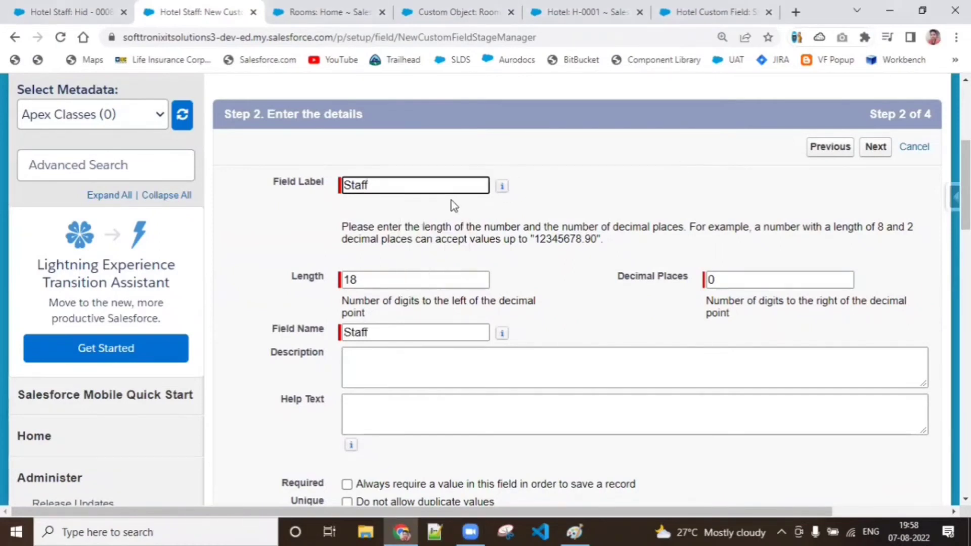
click(445, 188)
text(Salary)
click(415, 329)
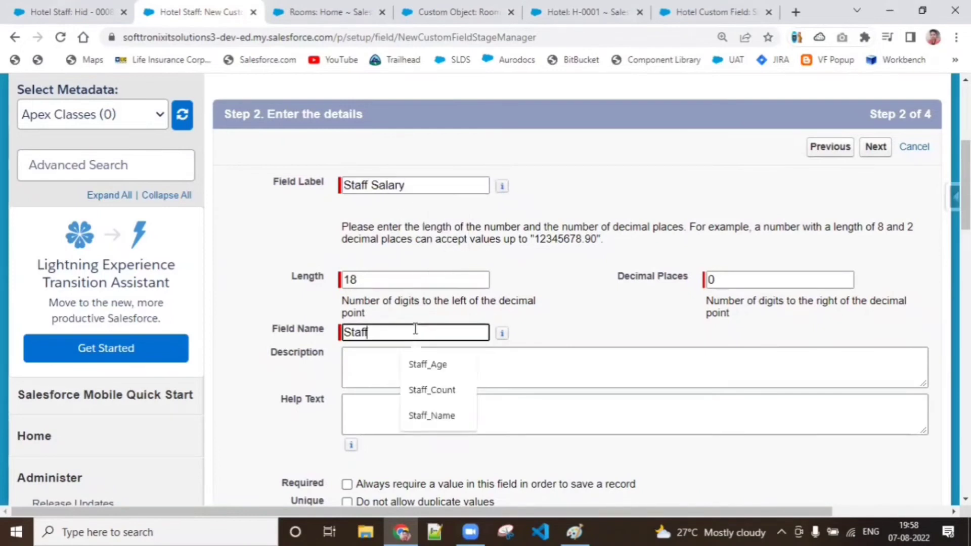
key(BackSpace)
key(BackSpace)
key(BackSpace)
key(BackSpace)
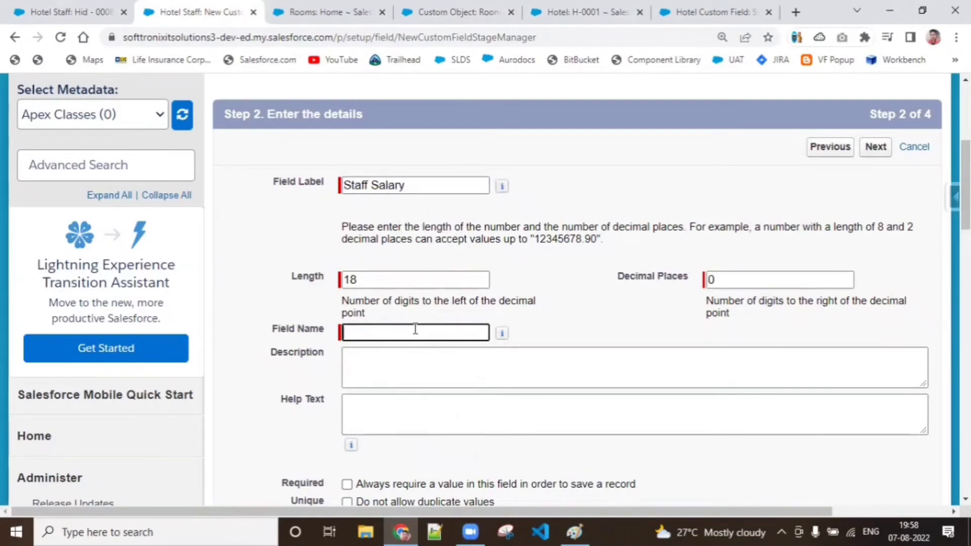
click(447, 185)
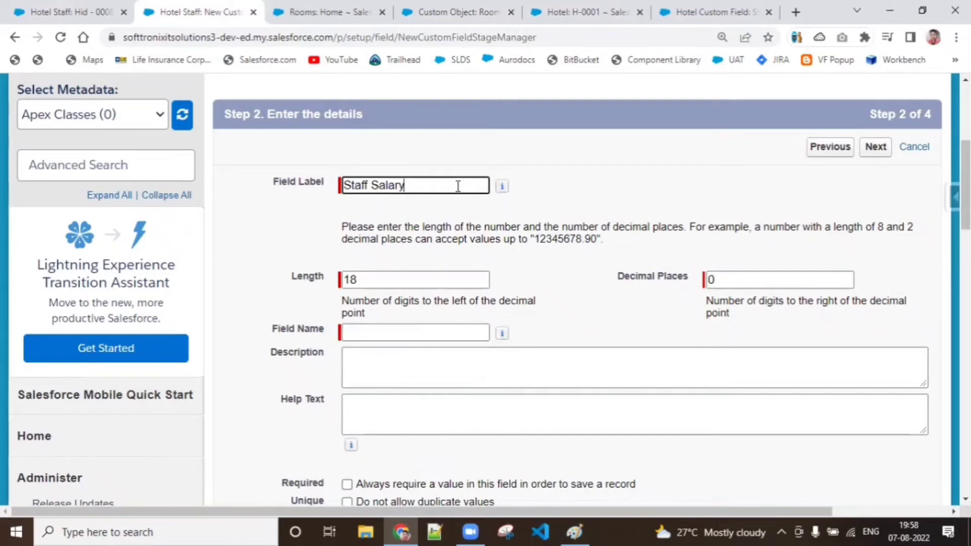
click(454, 330)
- Set the Staff Salary field's length to 10 and decimal places to 2, and continue with the remaining defaults
drag(566, 318, 427, 284)
click(427, 285)
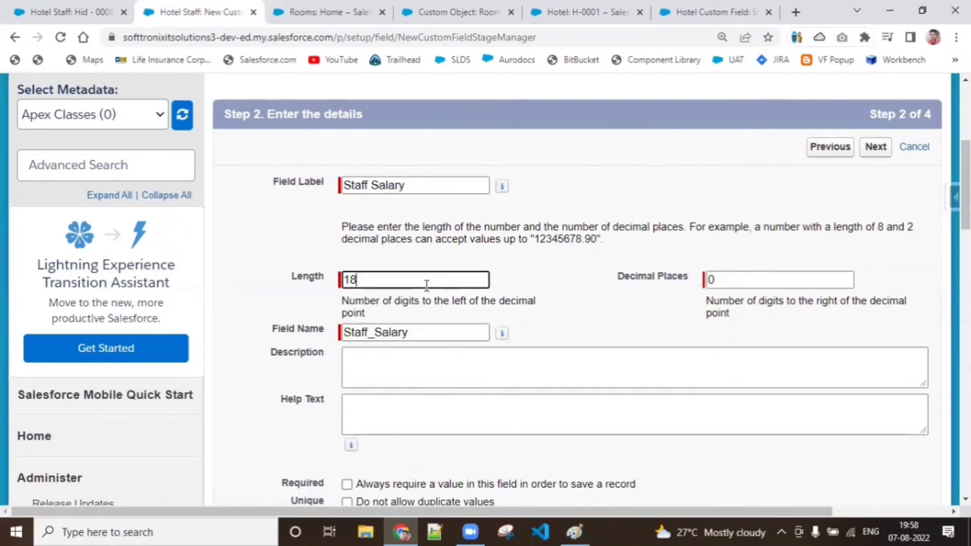
key(BackSpace)
key(BackSpace)
text(10)
click(749, 273)
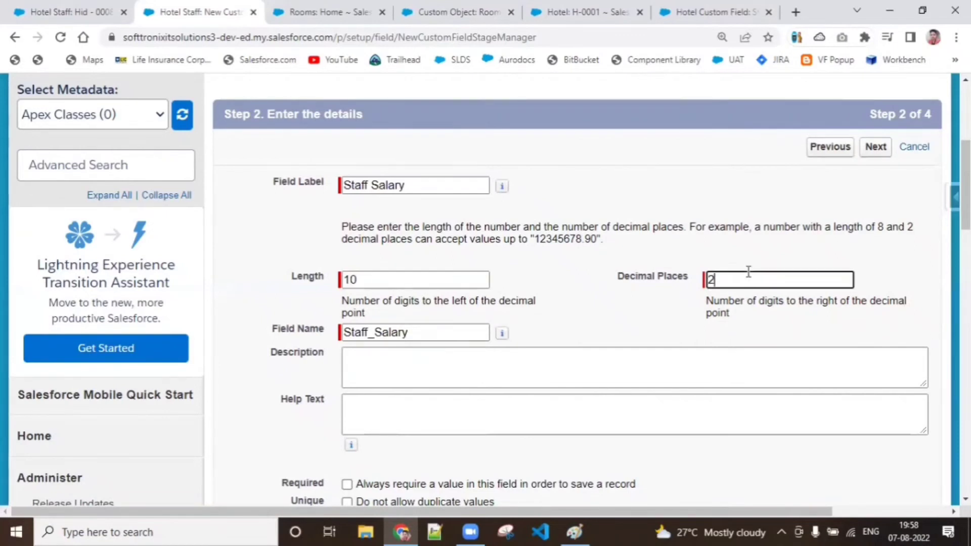
text(2)
scroll(749, 273, down, 7)
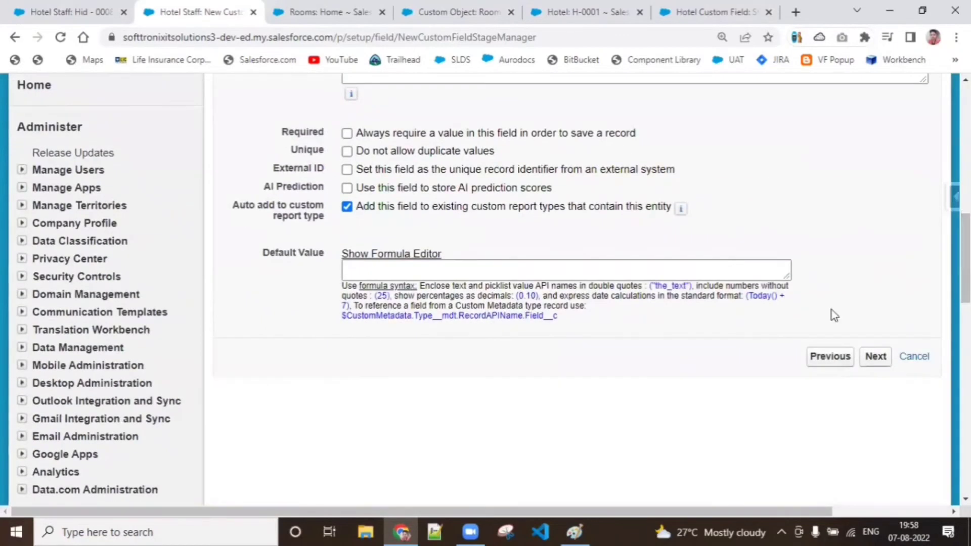
click(873, 359)
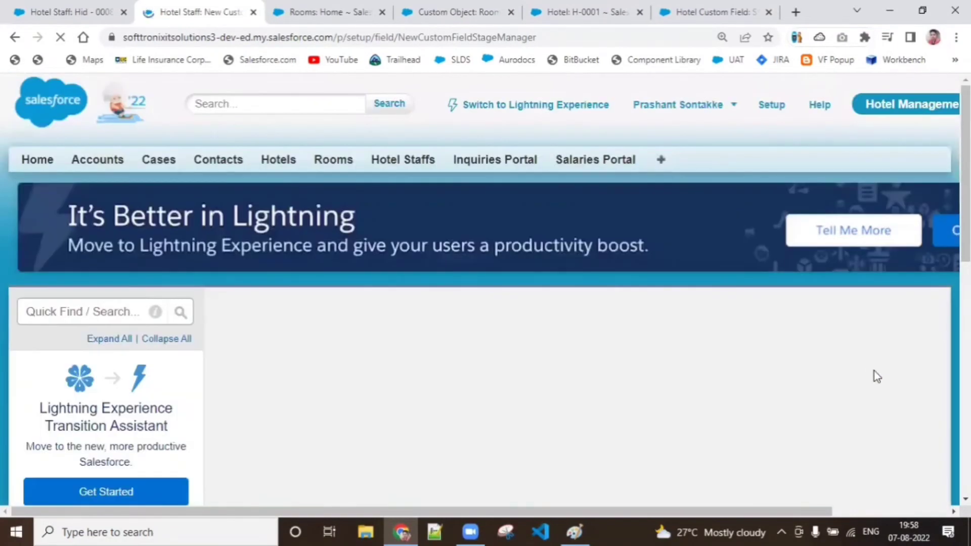
- Continue to the page layout assignment, keep Staff Salary on the Hotel Staff Layout, and save the field
click(880, 411)
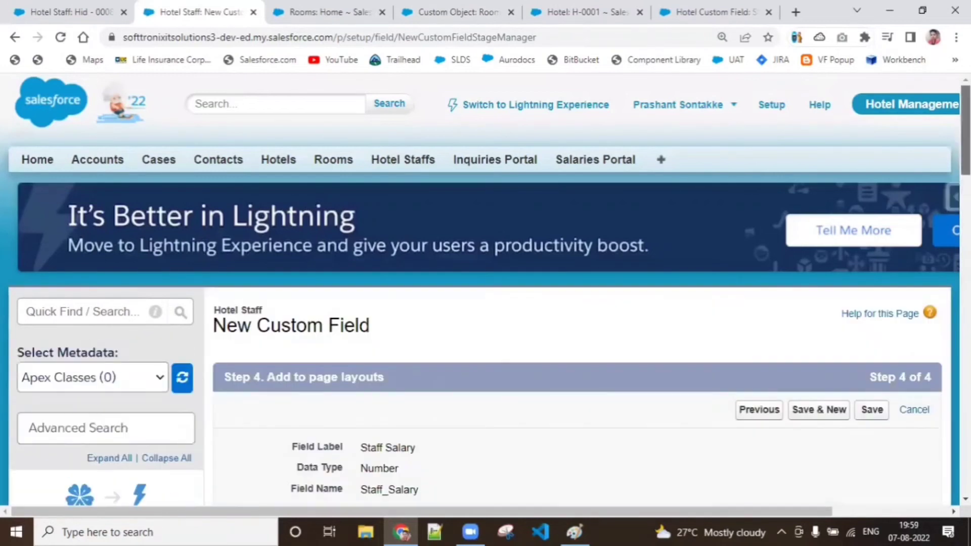
scroll(878, 411, down, 5)
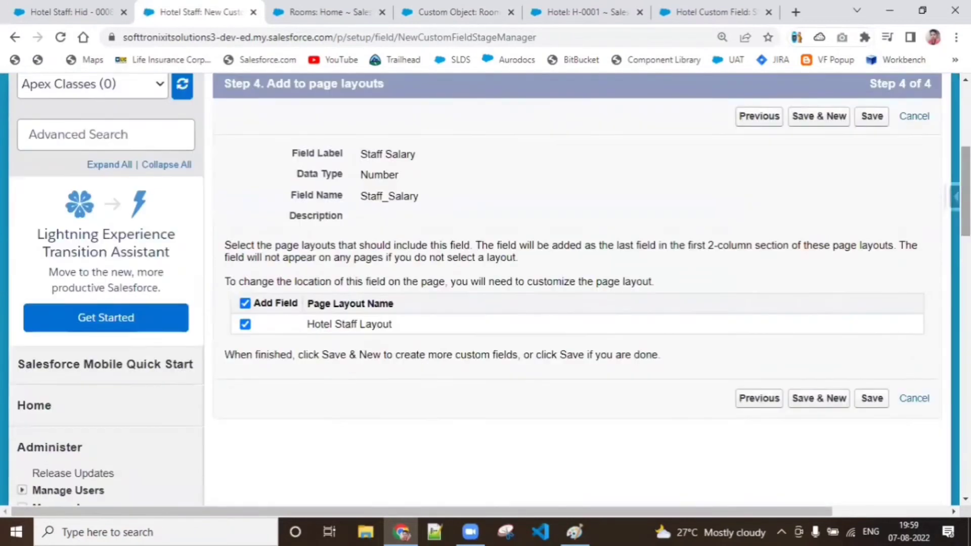
click(879, 118)
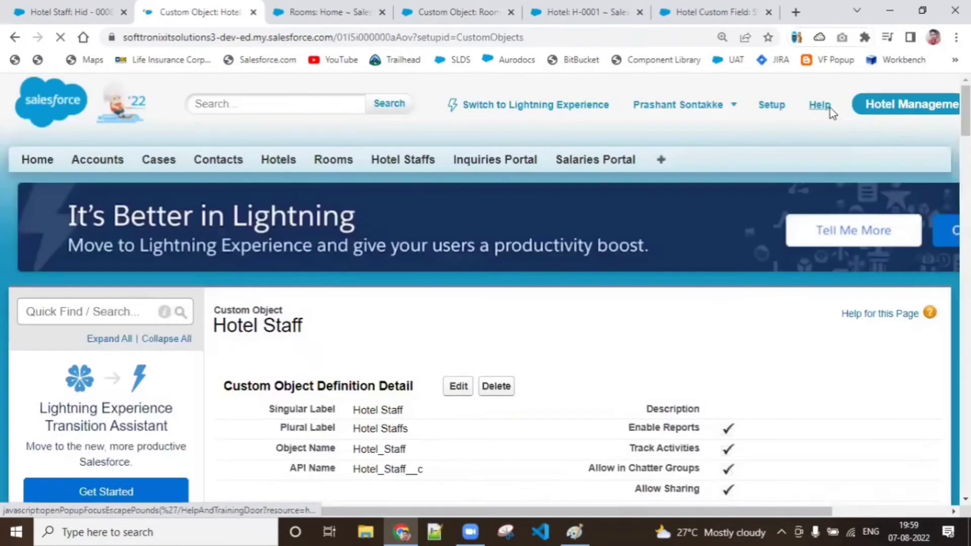
- Set the Staff Salary of hotel staff record Hid - 0005 to 90000 and save the record
click(404, 160)
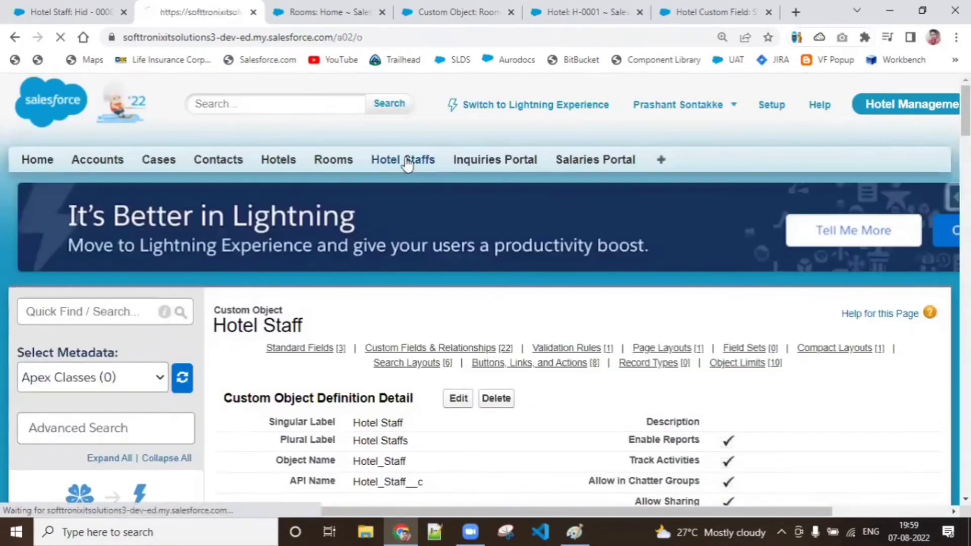
click(261, 347)
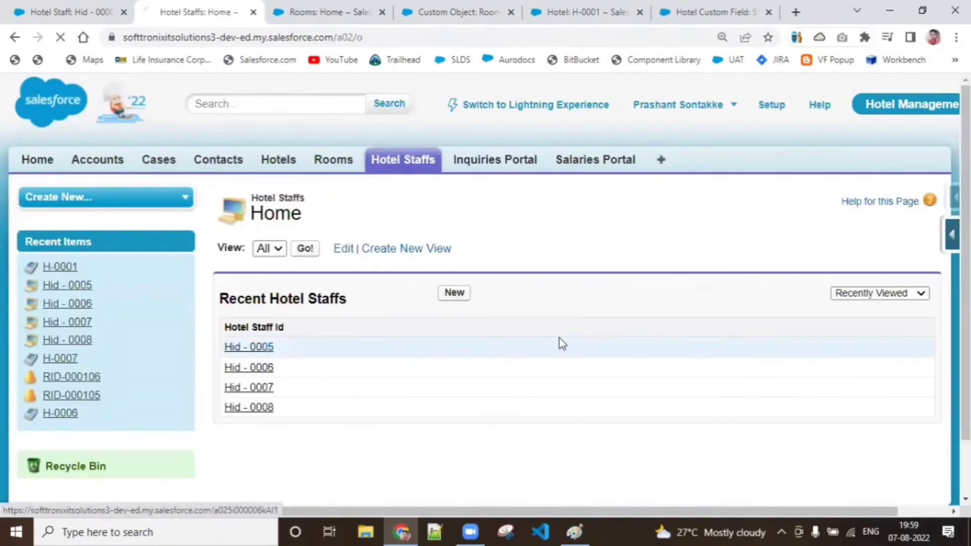
scroll(871, 248, down, 5)
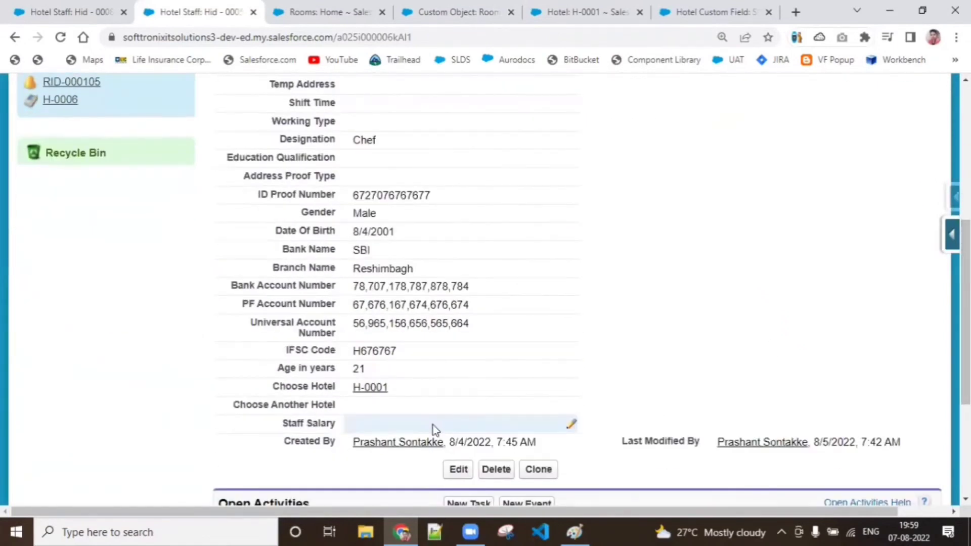
double_click(433, 425)
text(90000)
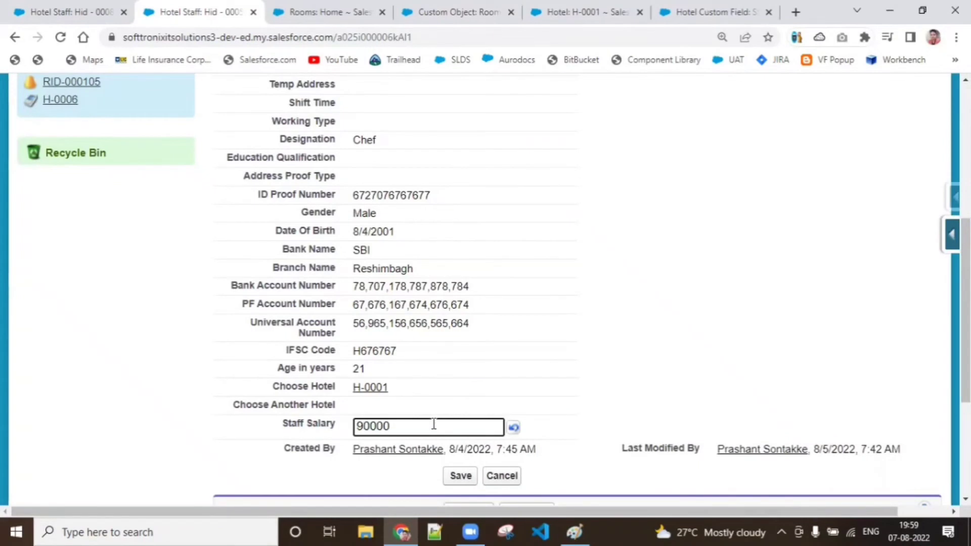
click(461, 477)
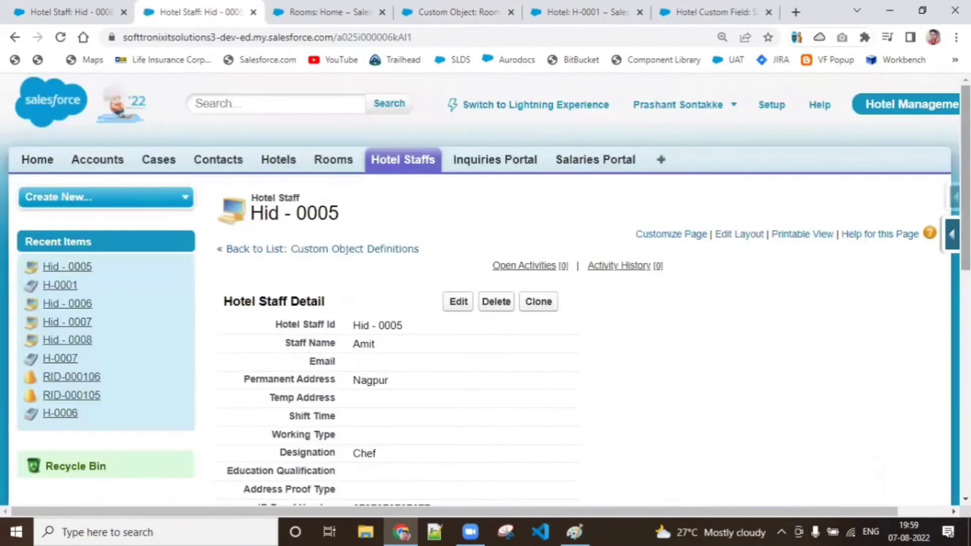
- Set the Staff Salary of hotel staff record Hid - 0006 to 80000 and save the record
click(410, 159)
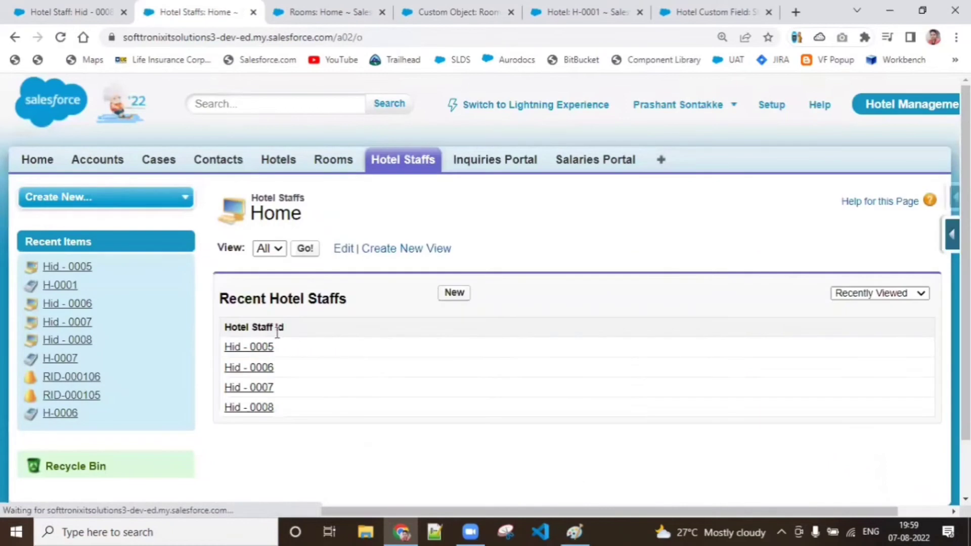
click(256, 365)
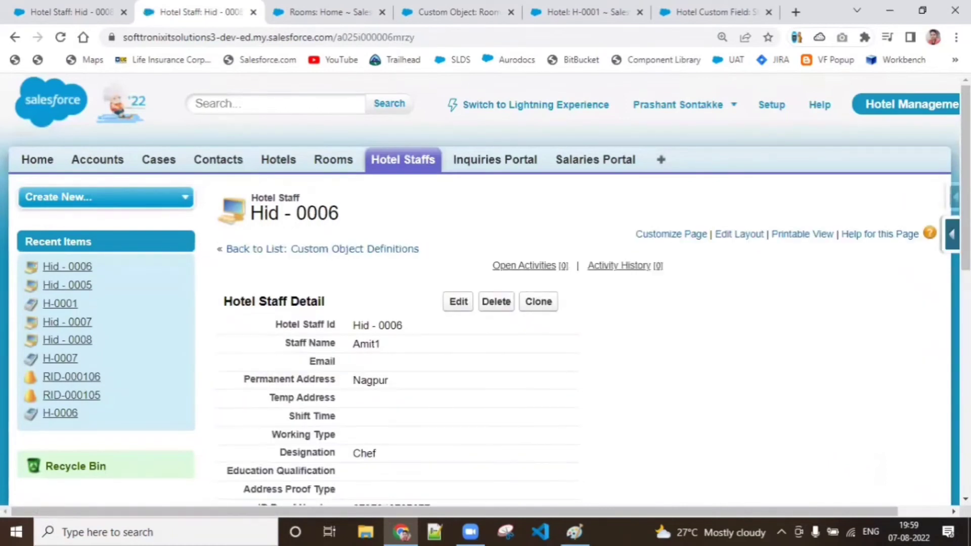
scroll(454, 399, down, 6)
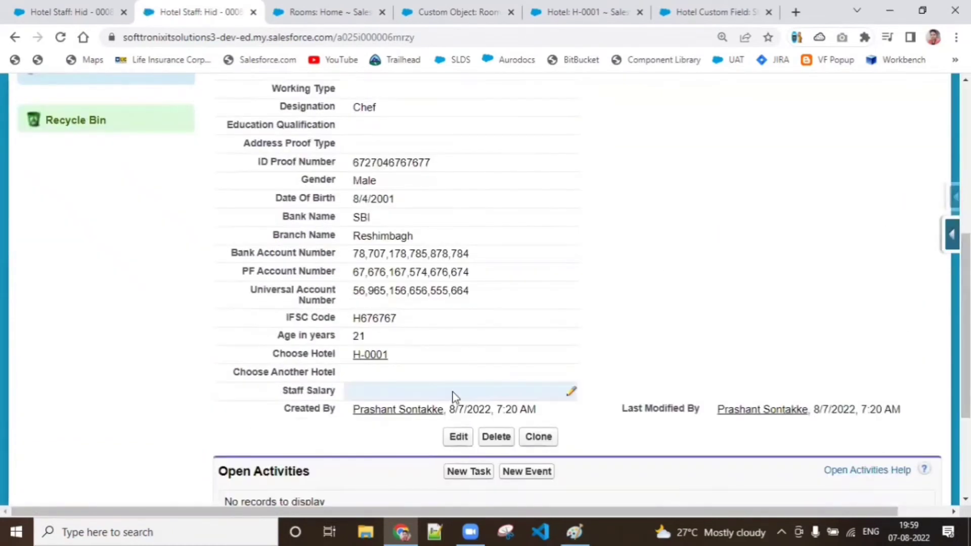
double_click(453, 394)
text(80000)
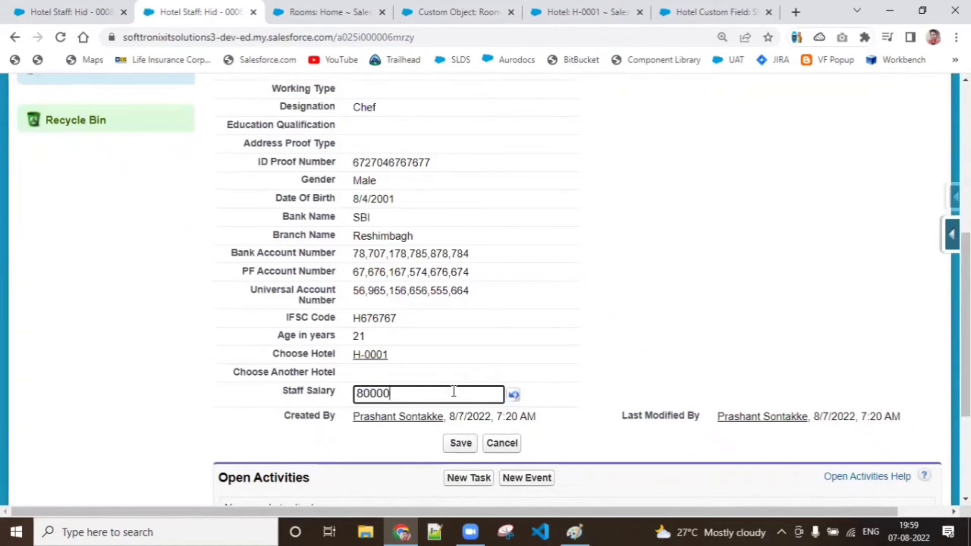
click(461, 443)
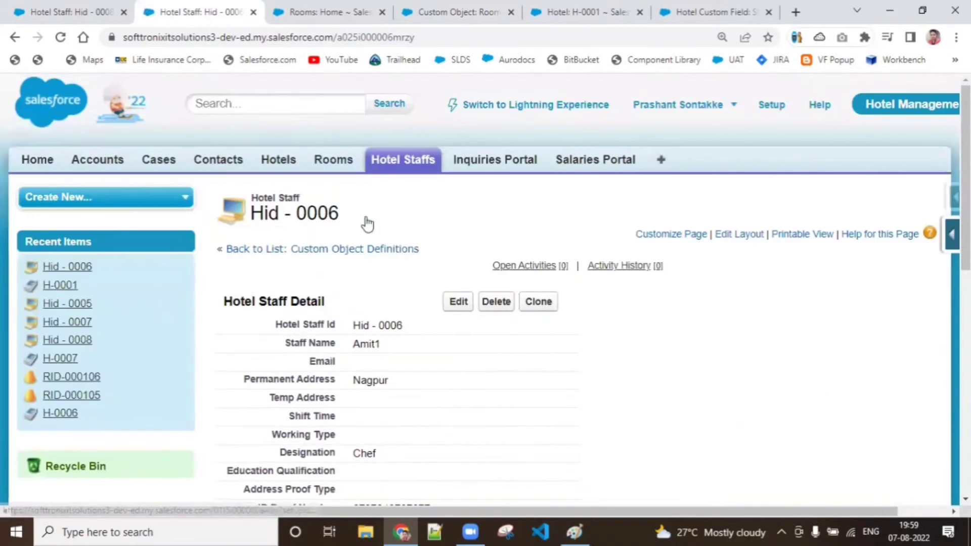
- Set the Staff Salary of hotel staff record Hid - 0007 to 25000 and save the record
click(376, 162)
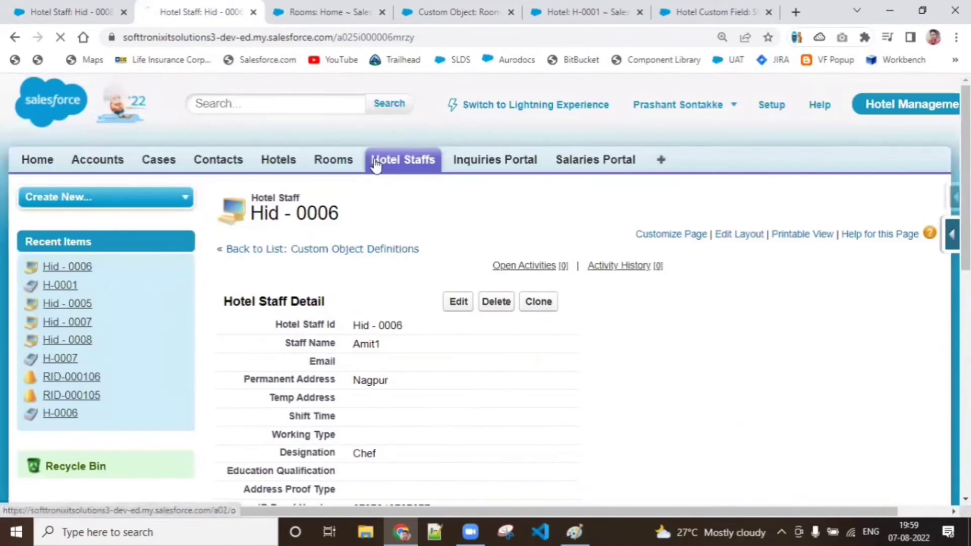
click(256, 388)
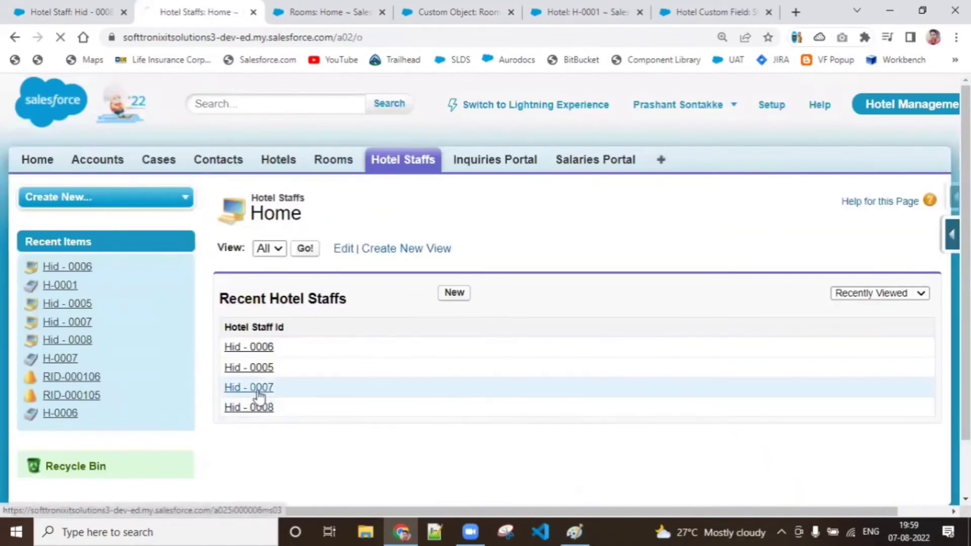
scroll(921, 339, down, 5)
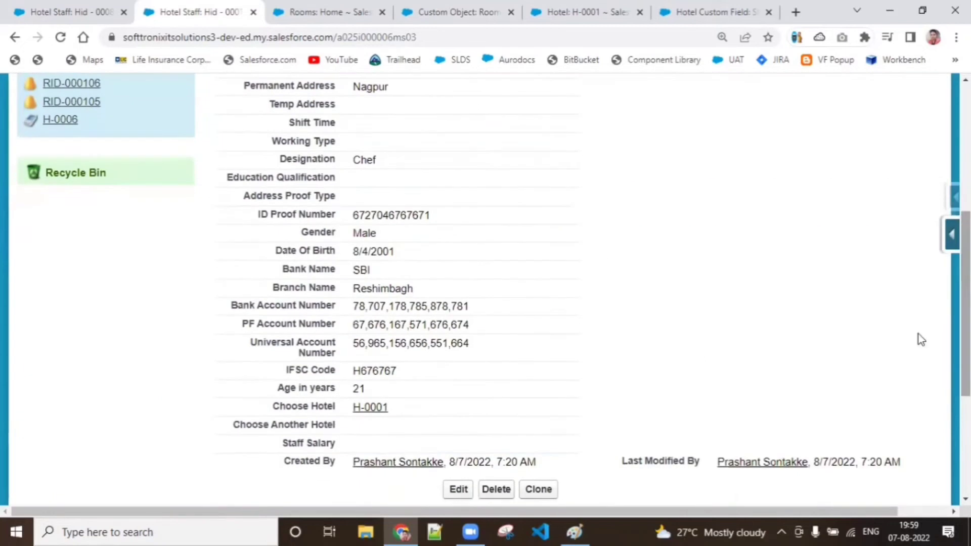
double_click(409, 452)
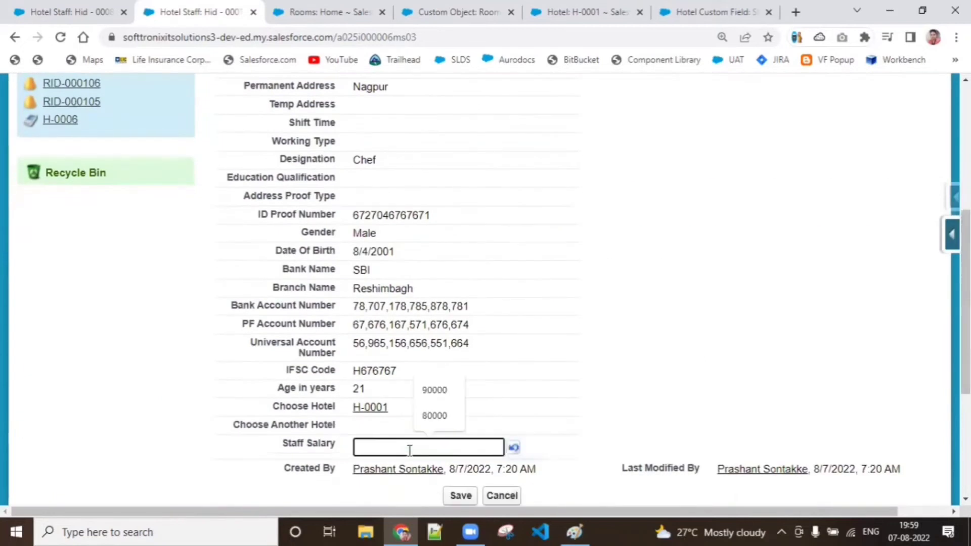
text(25000)
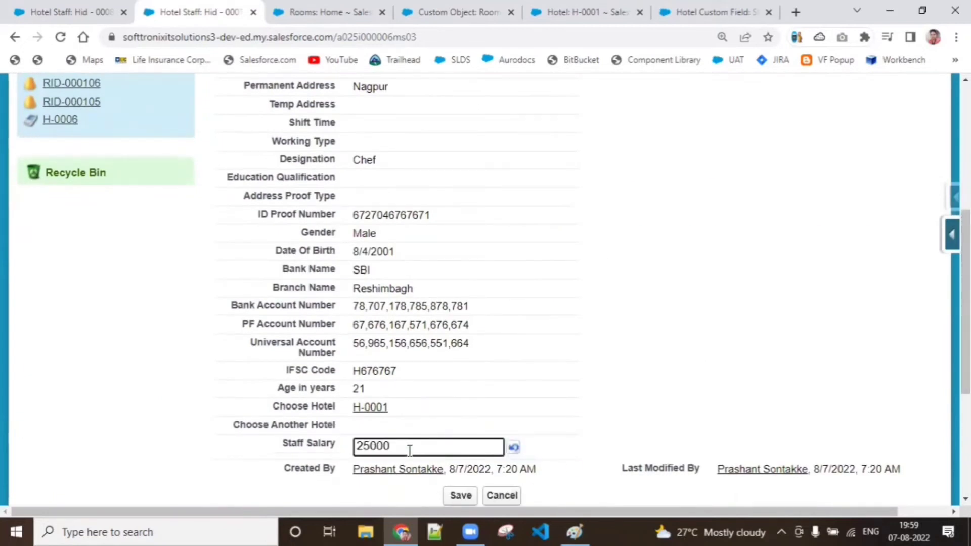
click(457, 496)
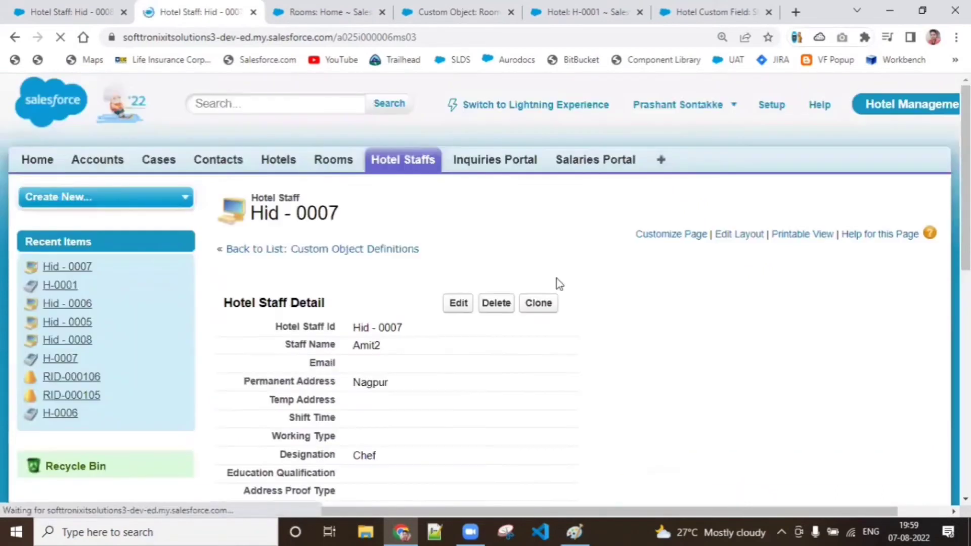
- Set the Staff Salary of hotel staff record Hid - 0008 to 10000 and save the record
click(395, 163)
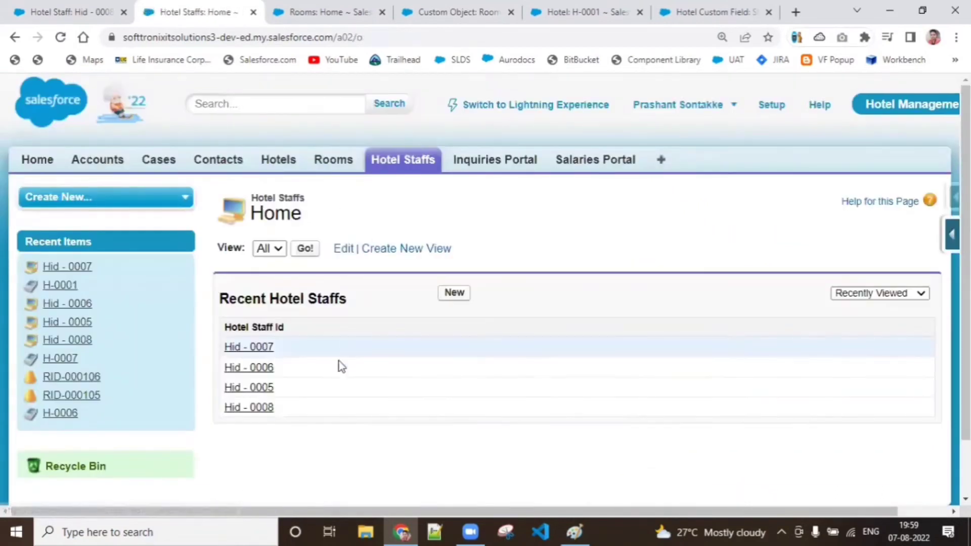
click(261, 412)
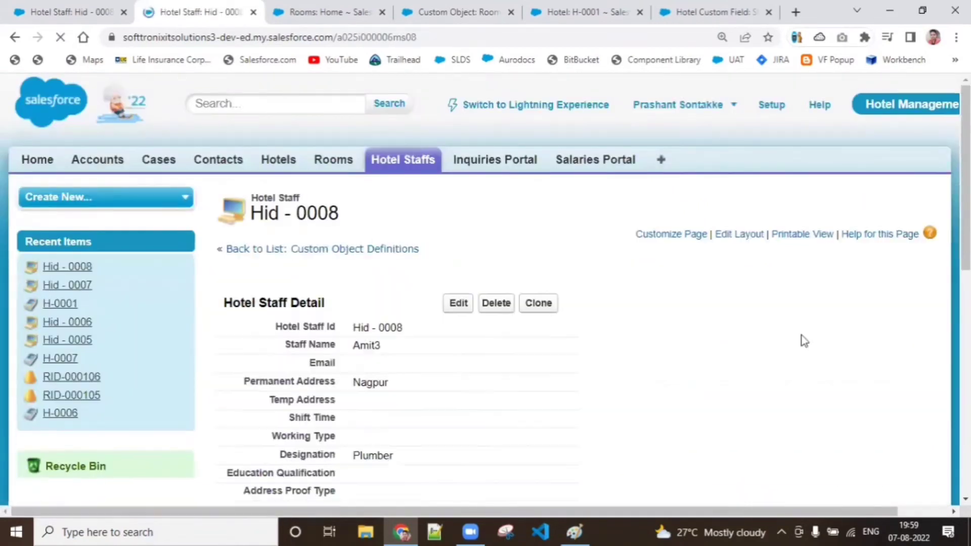
scroll(802, 340, down, 5)
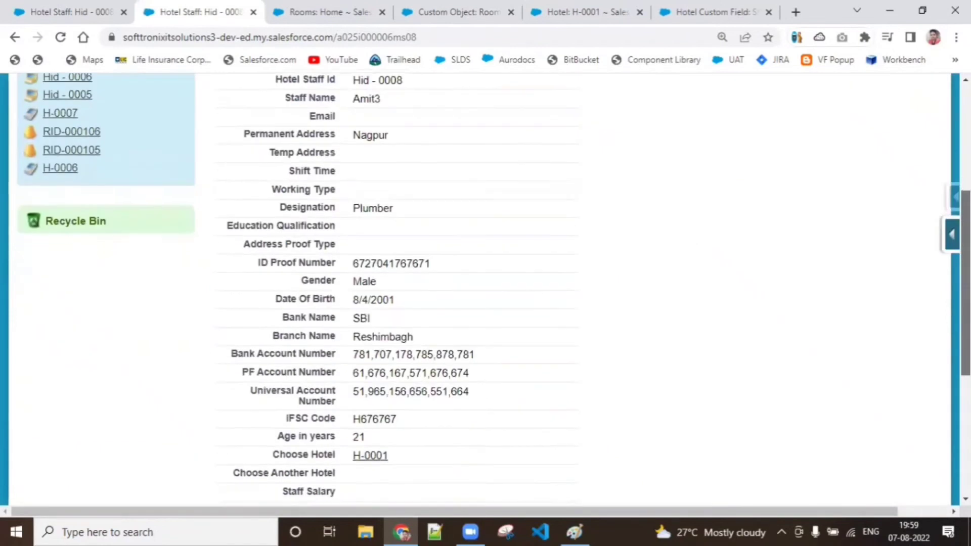
double_click(397, 491)
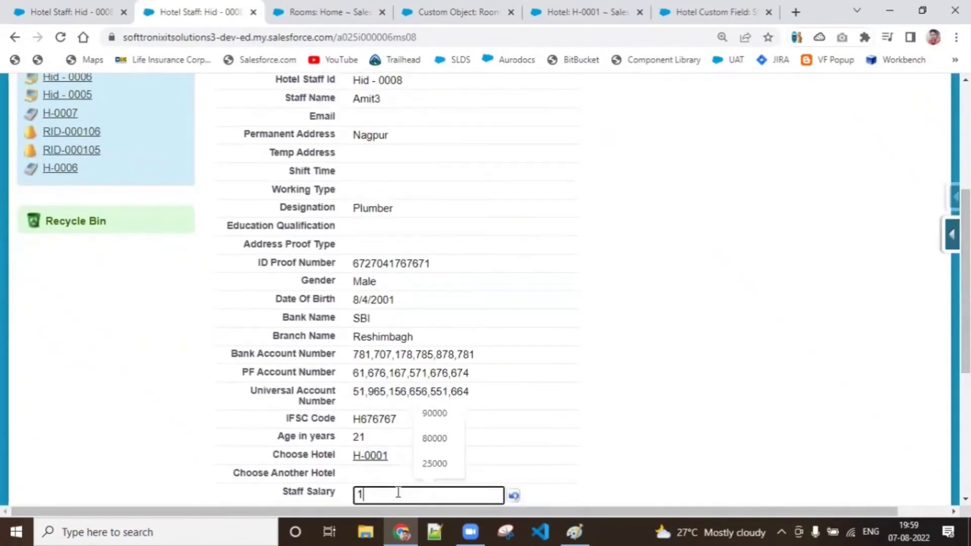
text(10000)
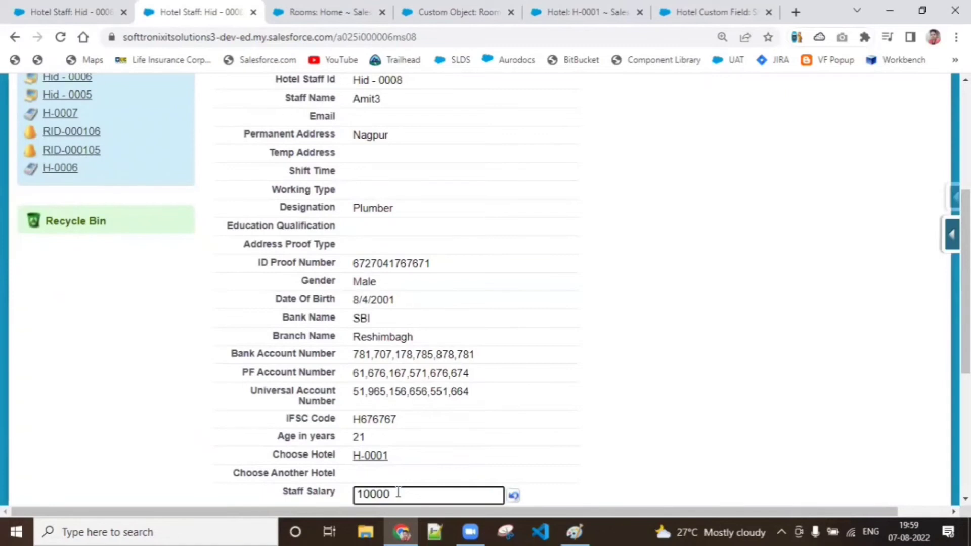
scroll(485, 288, up, 2)
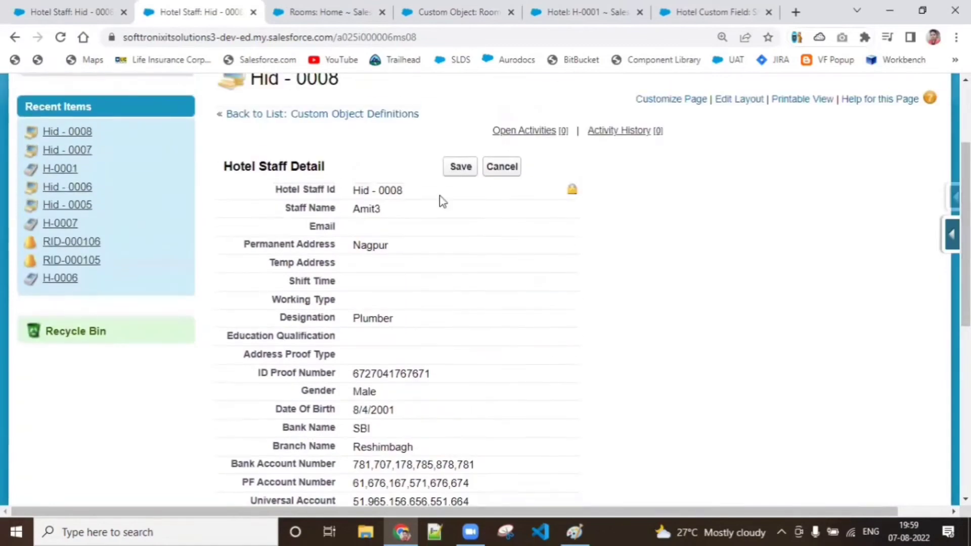
click(452, 167)
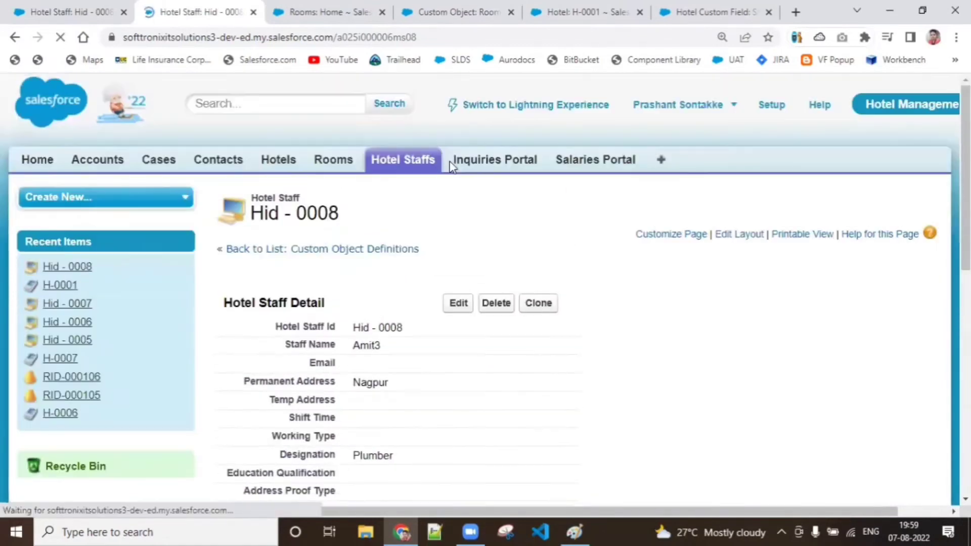
- Reopen hotel staff record Hid - 0008 and open its linked hotel H-0001 in a new browser tab
click(398, 166)
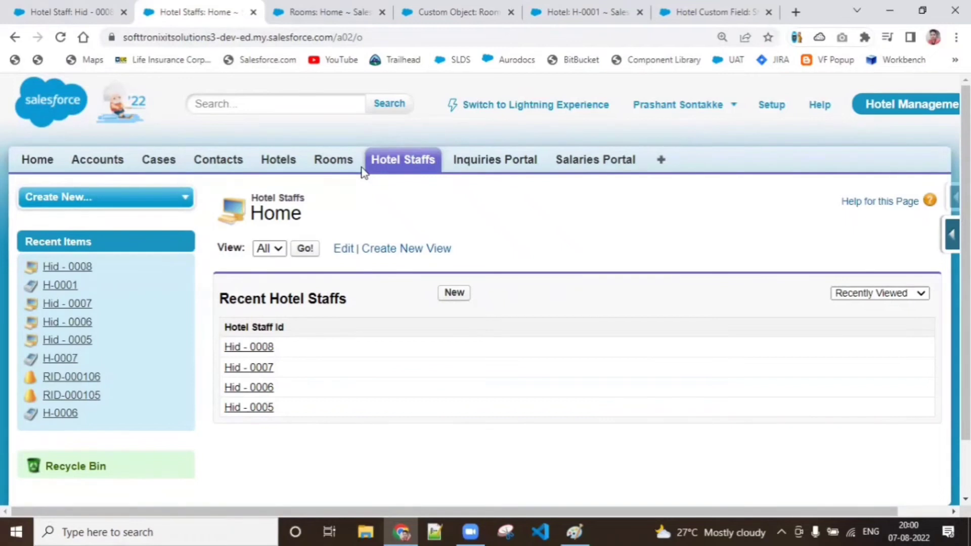
click(242, 344)
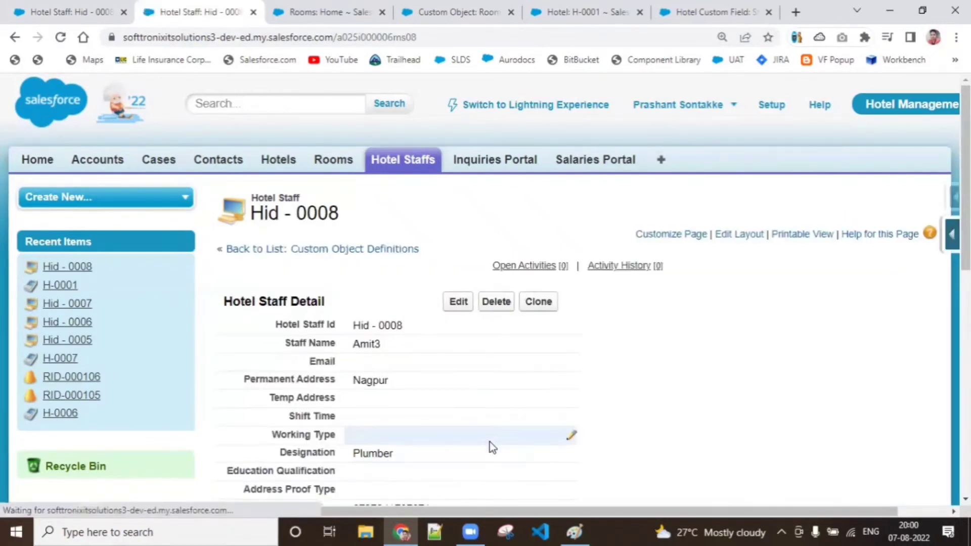
scroll(490, 442, down, 8)
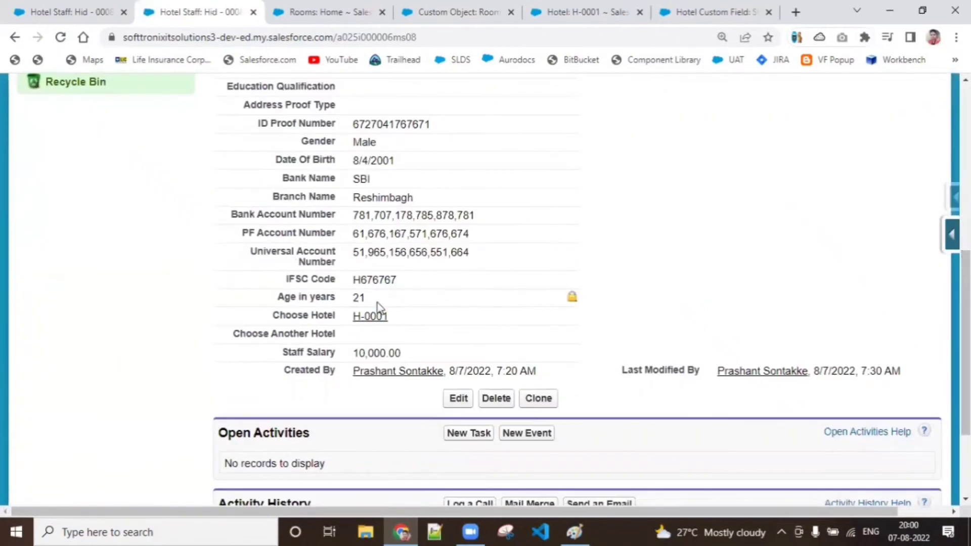
right_click(377, 317)
click(388, 331)
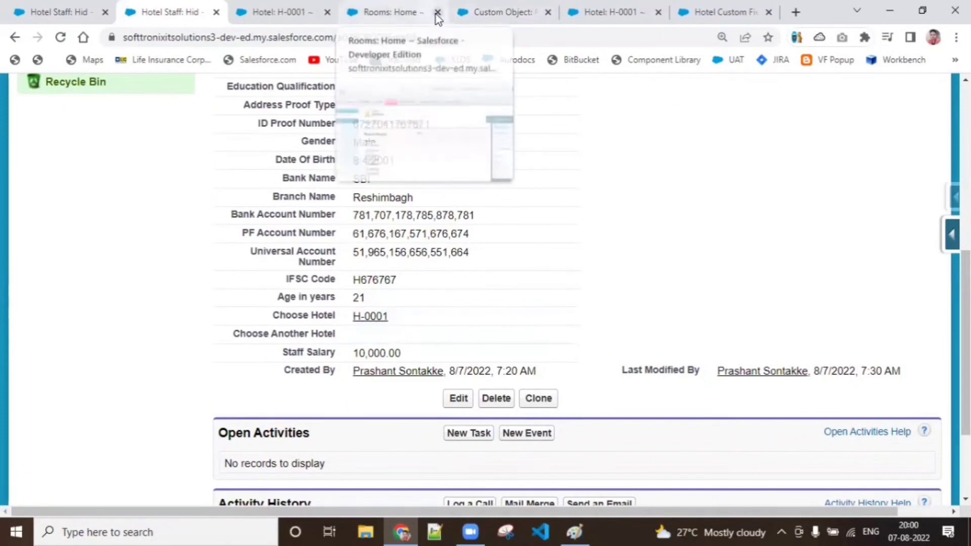
- Close the Rooms, Room object and old H-0001 browser tabs, and view the newly opened H-0001 hotel record
click(438, 12)
click(437, 13)
click(437, 12)
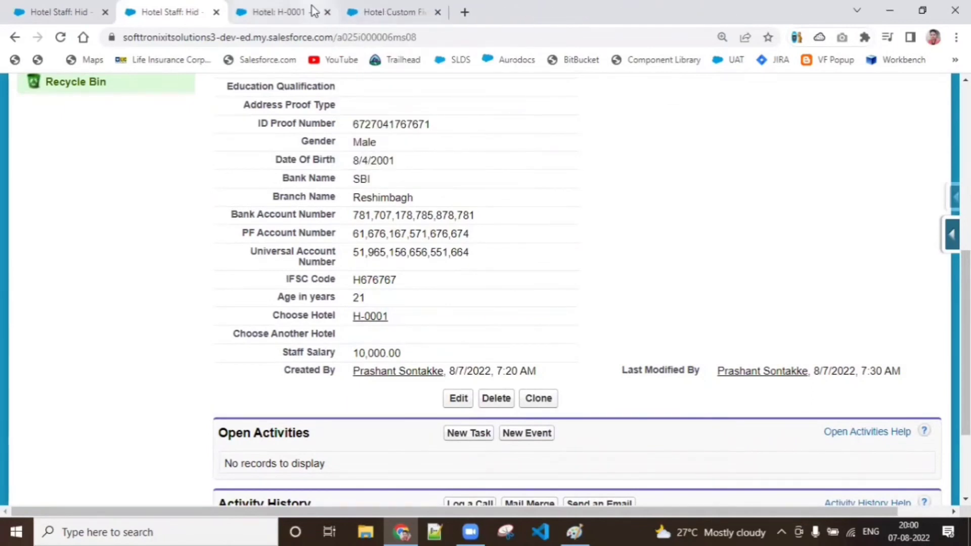
click(314, 11)
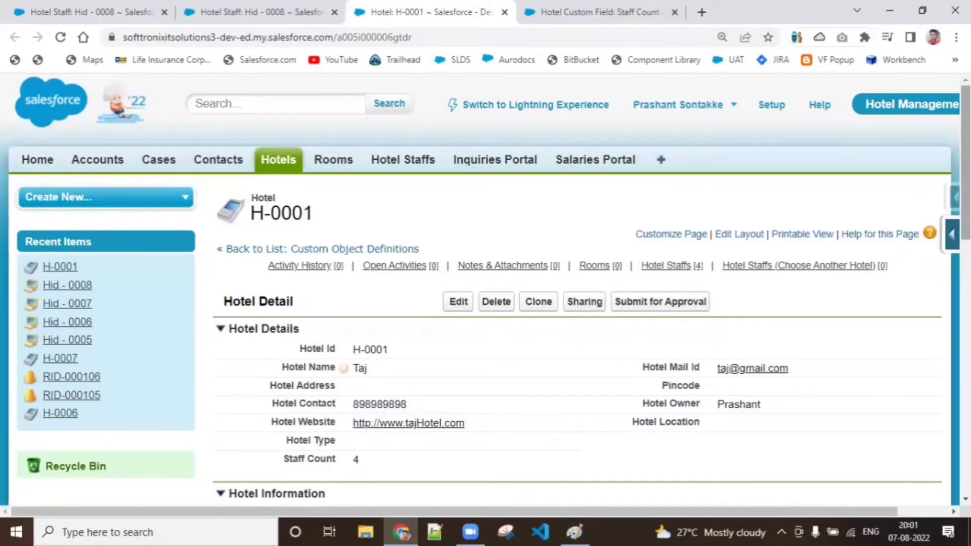
scroll(486, 289, down, 1)
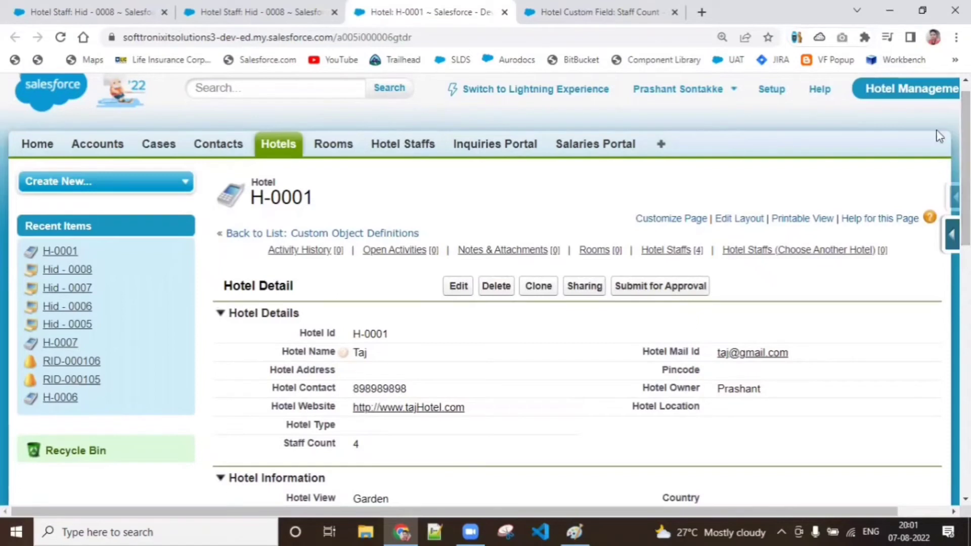
- Start a new custom field on the Hotel object and choose Roll-Up Summary as its data type
click(574, 7)
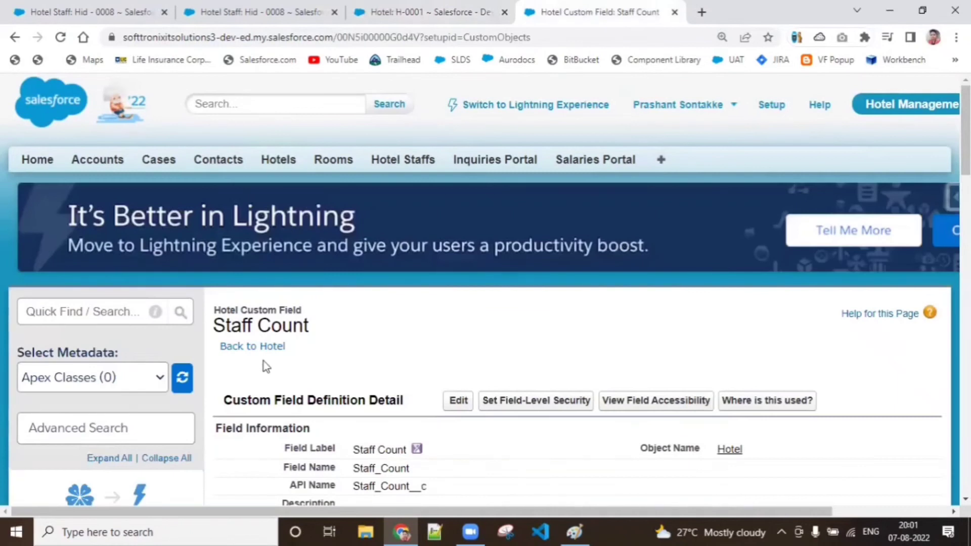
click(254, 348)
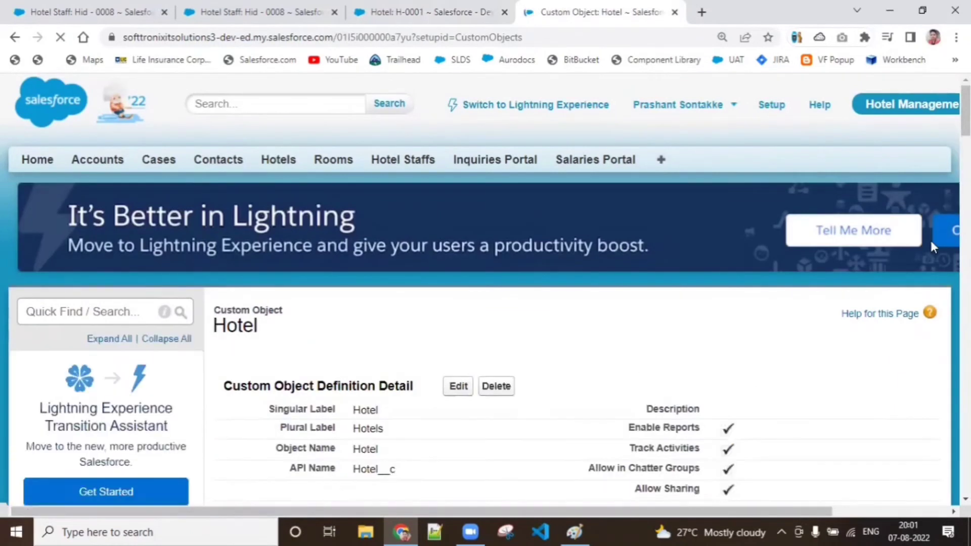
scroll(933, 247, down, 3)
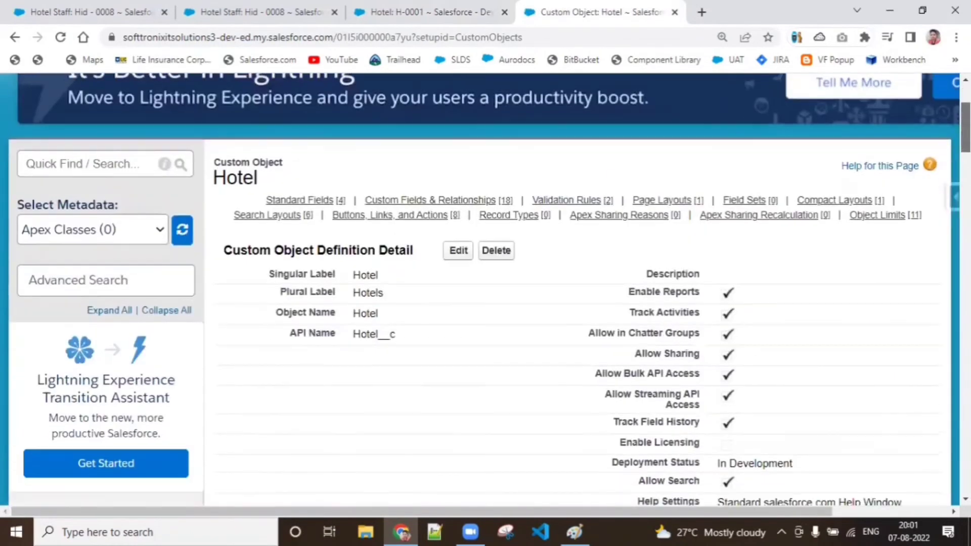
click(430, 200)
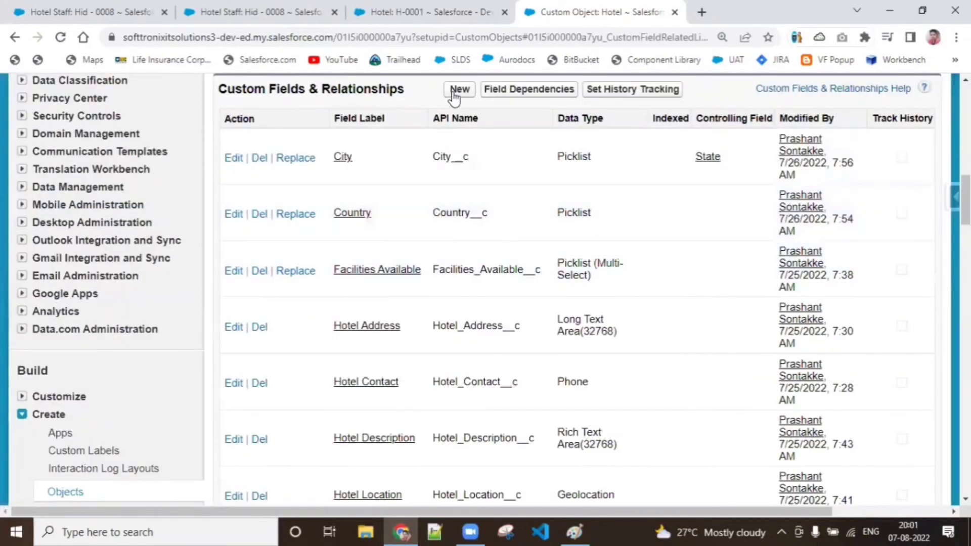
click(459, 90)
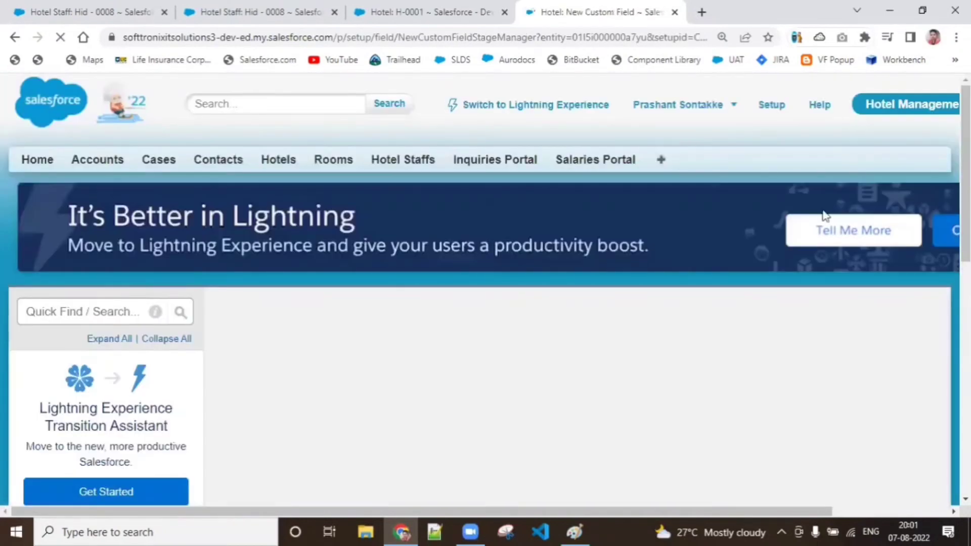
scroll(283, 287, down, 8)
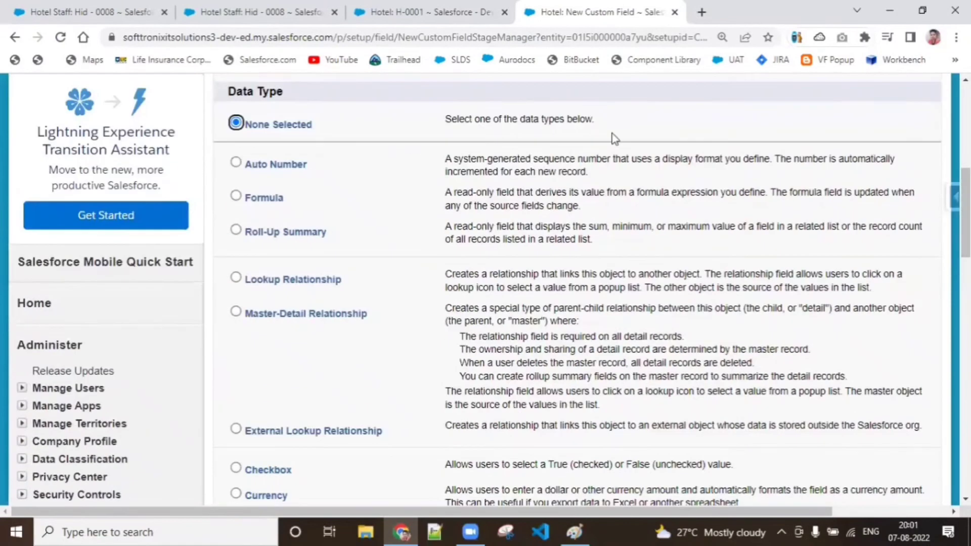
click(294, 233)
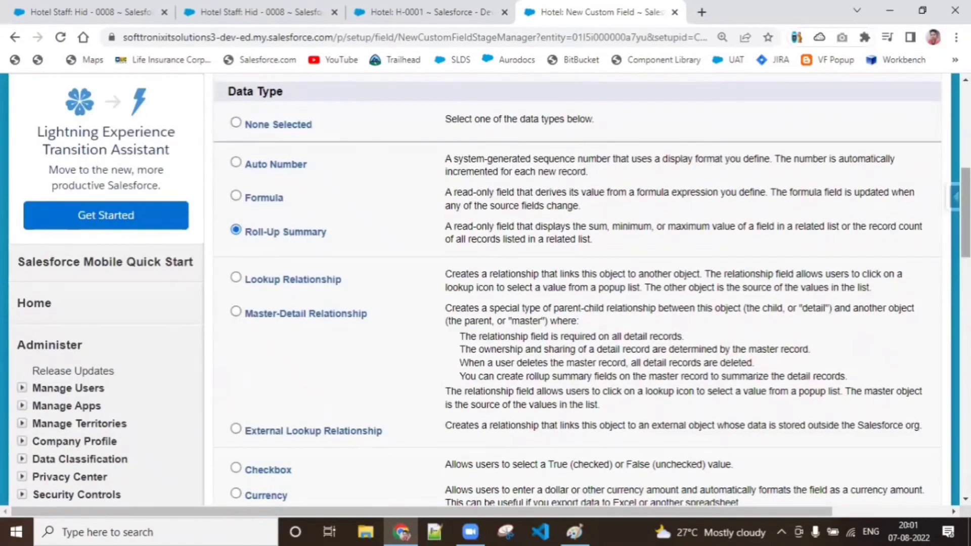
scroll(965, 212, up, 3)
click(876, 171)
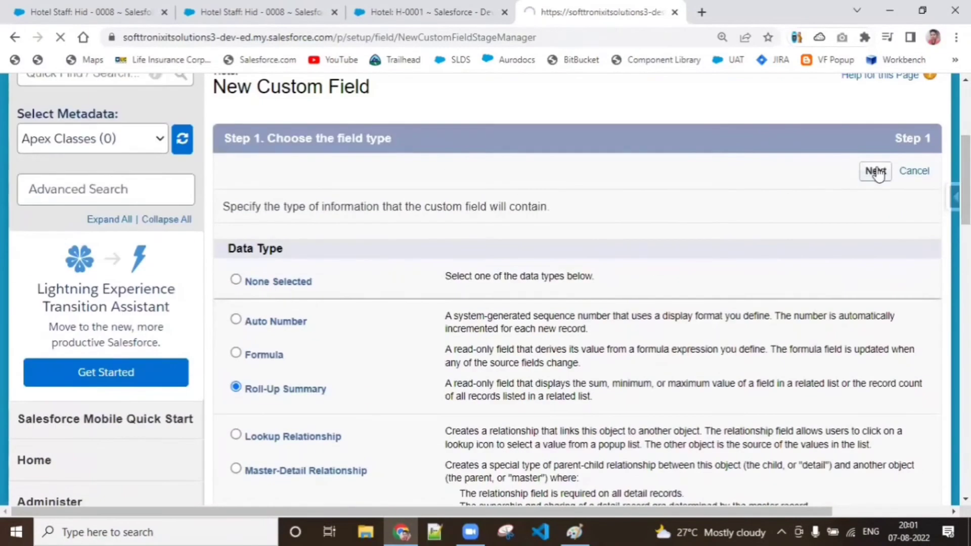
- Label the new field Total Salary Count with field name Total_Salary_Count, and continue to the summary calculation
scroll(587, 188, down, 4)
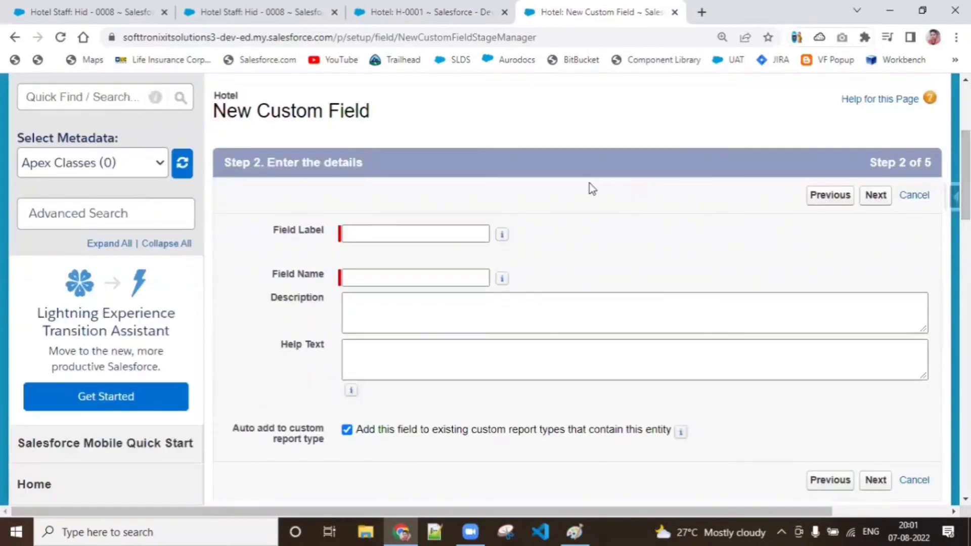
click(427, 234)
text(T)
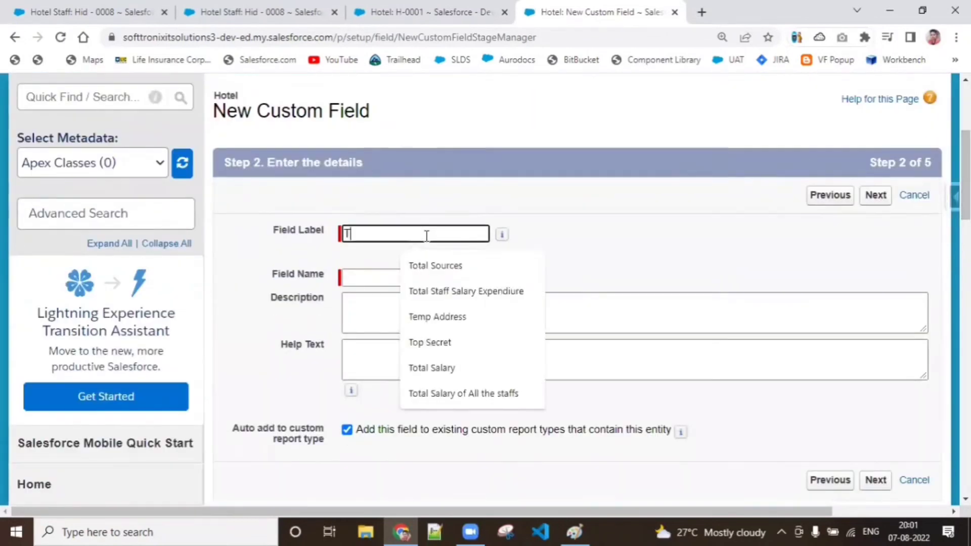
text(otal Salary )
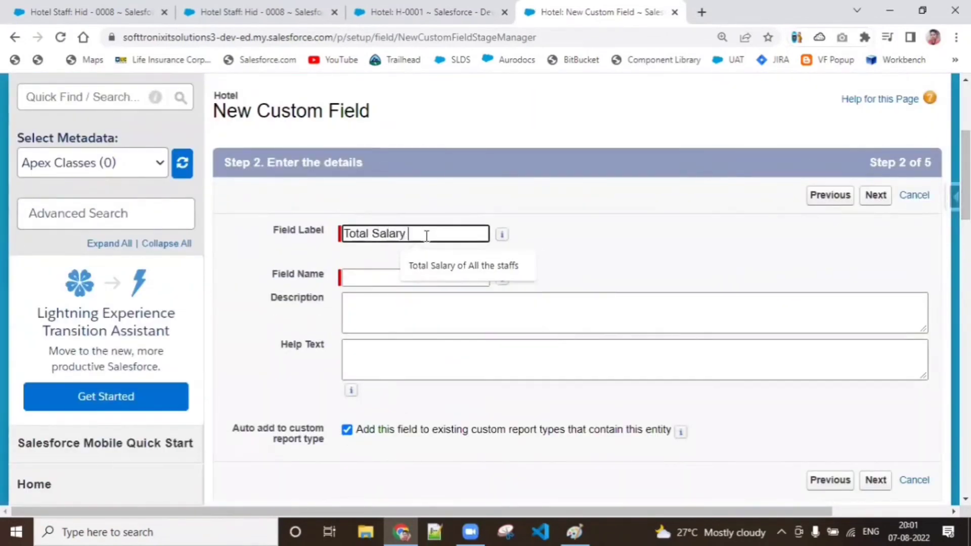
text(COunt)
key(BackSpace)
key(BackSpace)
key(BackSpace)
key(BackSpace)
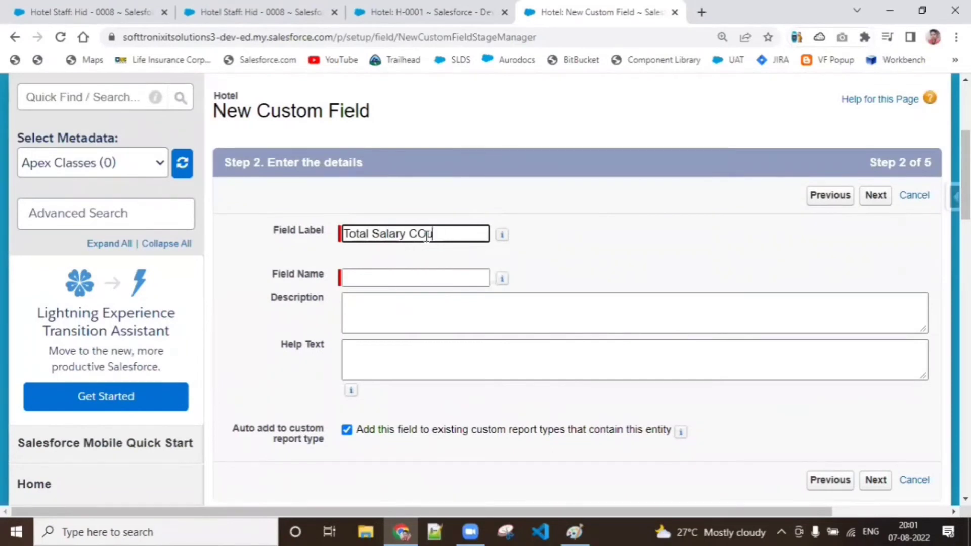
text(ount)
click(423, 274)
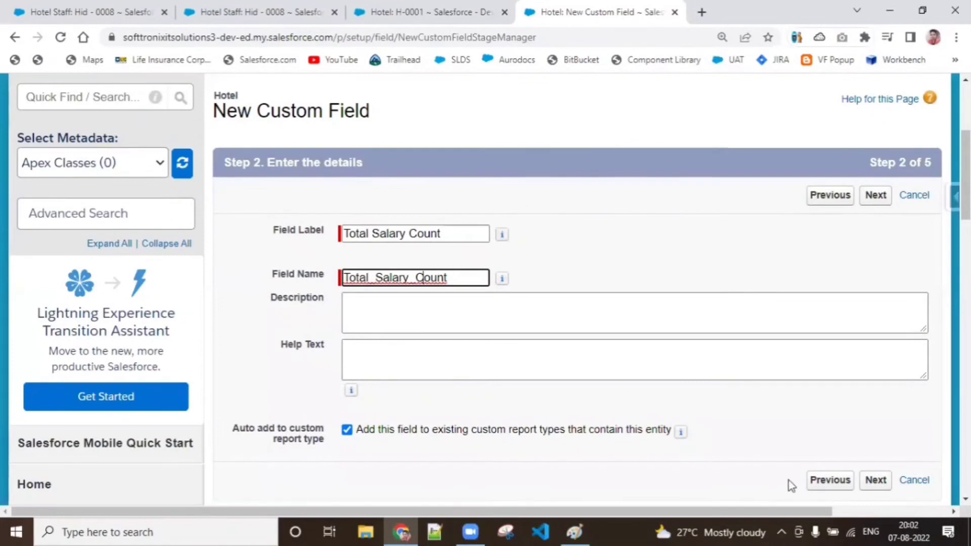
click(887, 483)
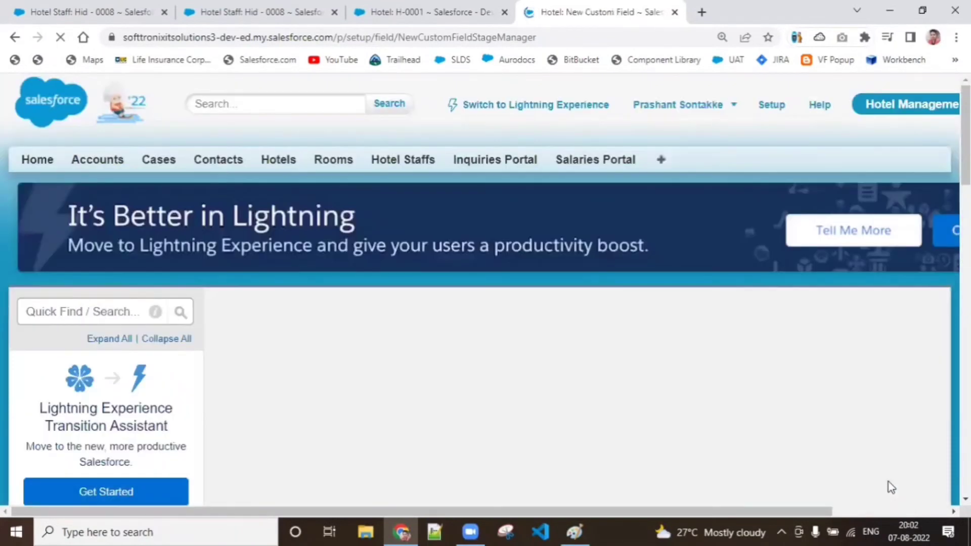
- Set the summarized object to Hotel Staffs and the roll-up type to SUM
scroll(638, 198, down, 7)
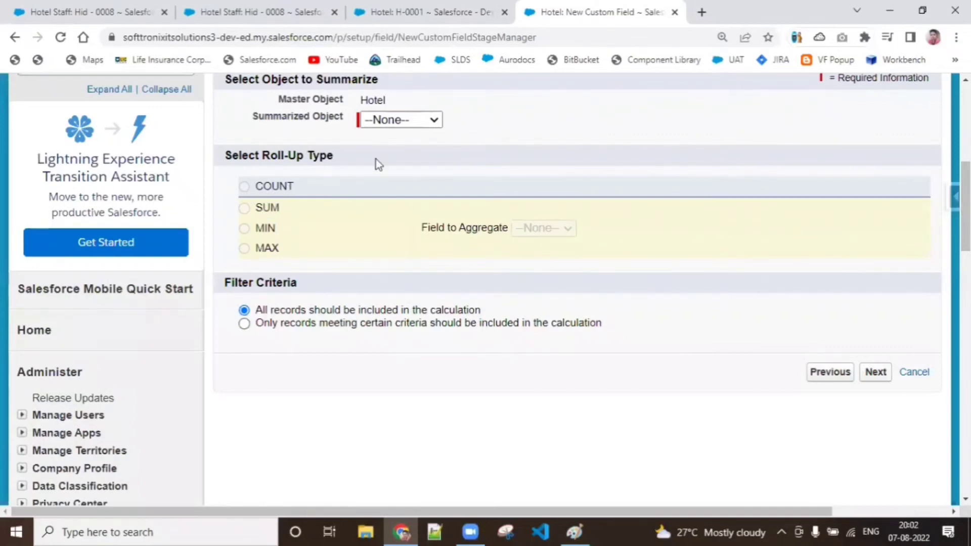
scroll(577, 288, up, 3)
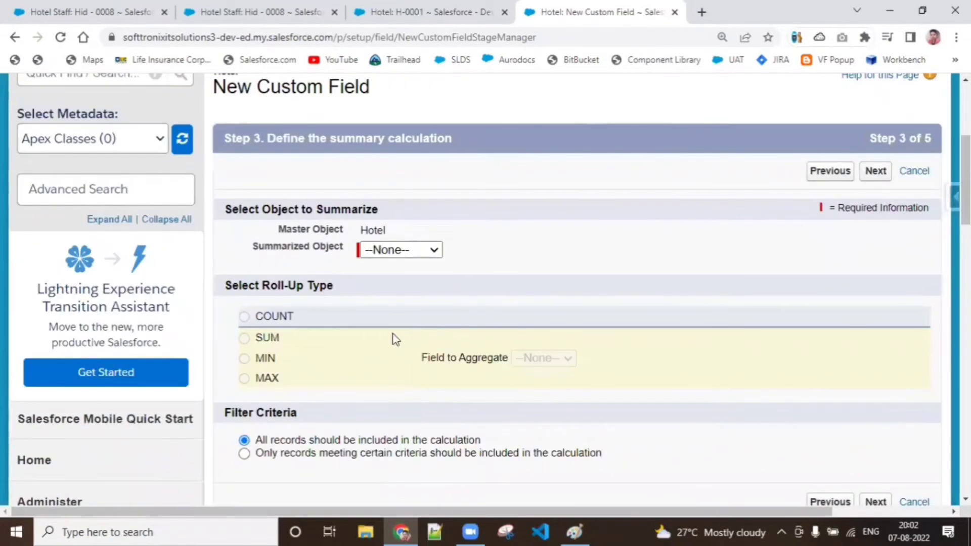
click(413, 249)
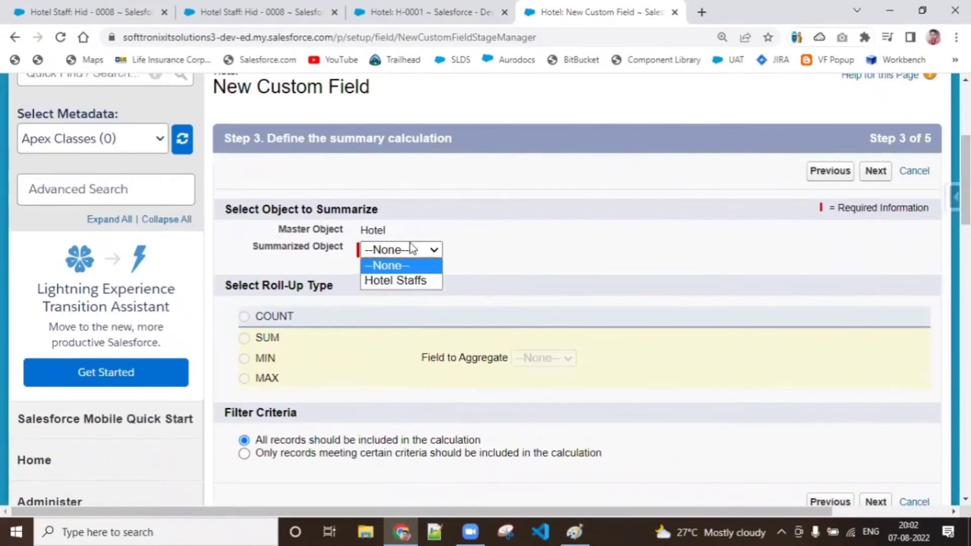
click(410, 276)
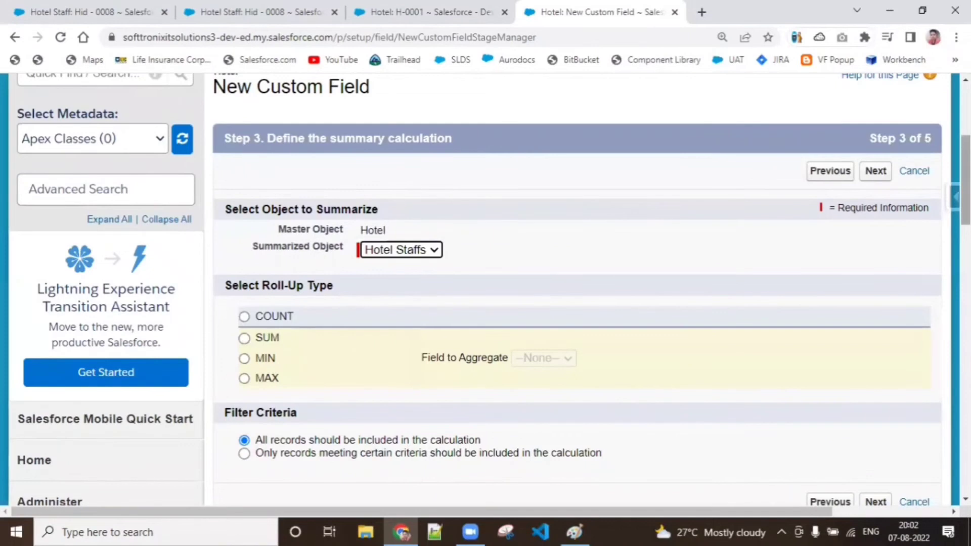
scroll(567, 282, down, 3)
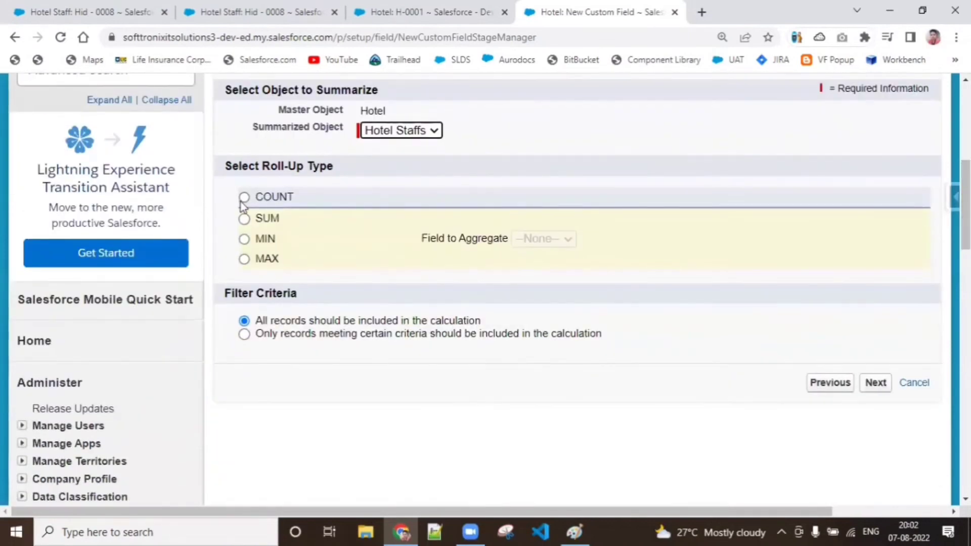
click(243, 198)
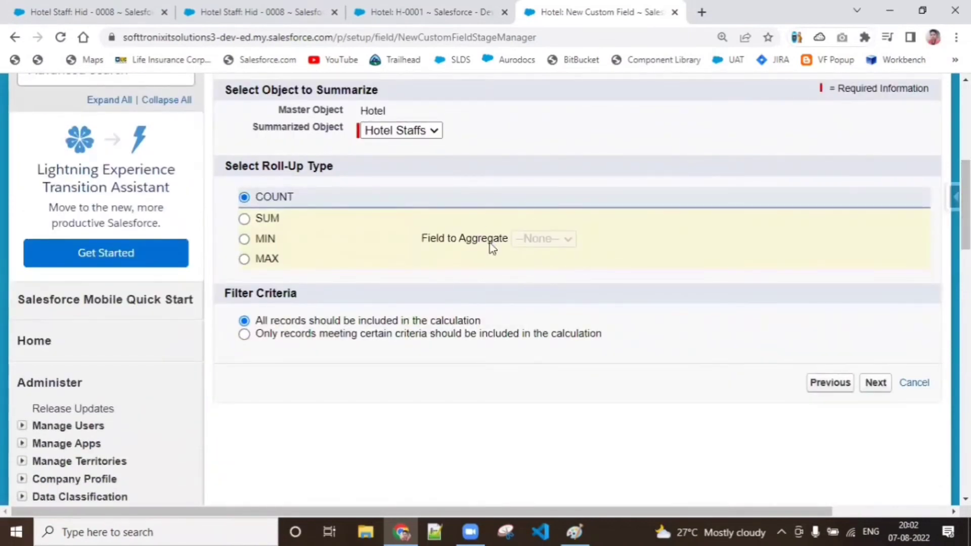
click(245, 219)
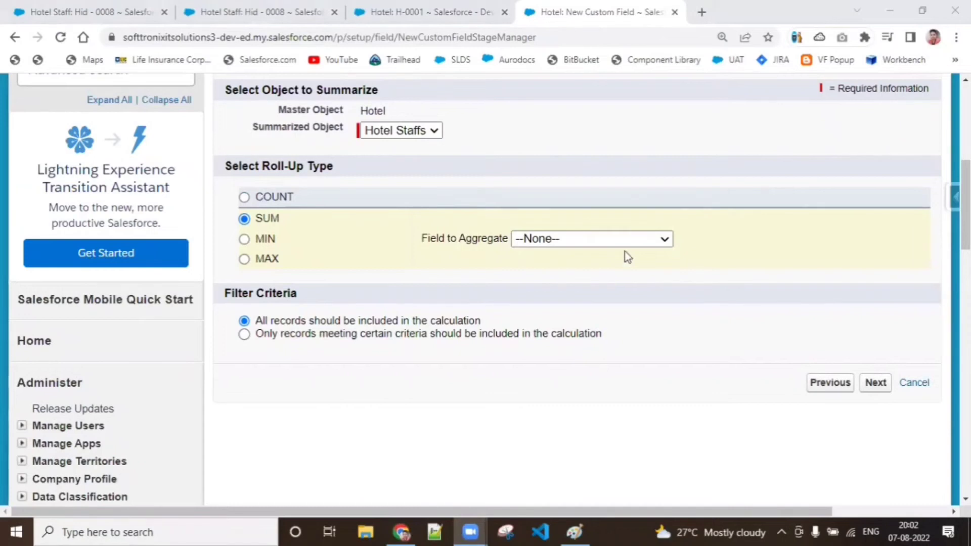
- Look up the salary field on staff record Hid - 0008, then set the field to aggregate to Staff Salary and continue to field-level security
click(256, 12)
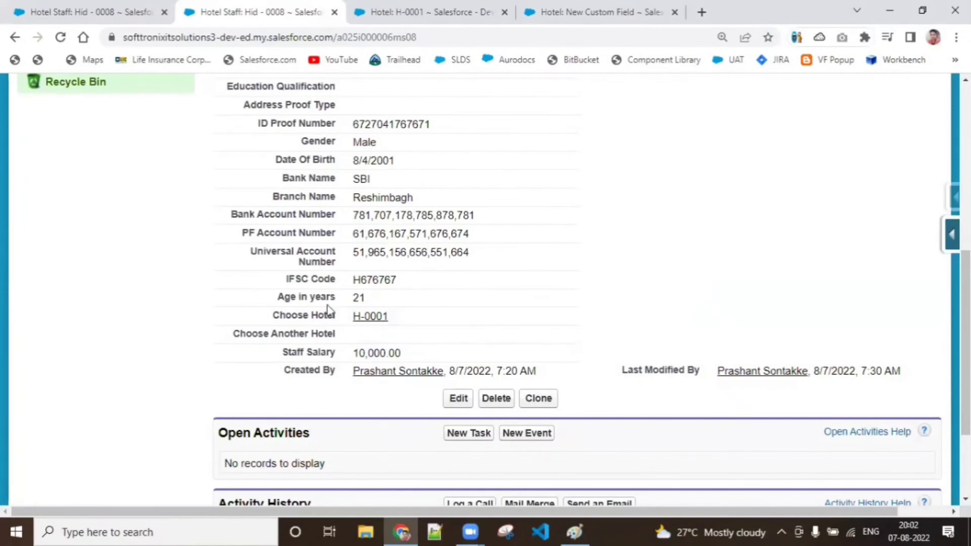
click(60, 36)
click(604, 10)
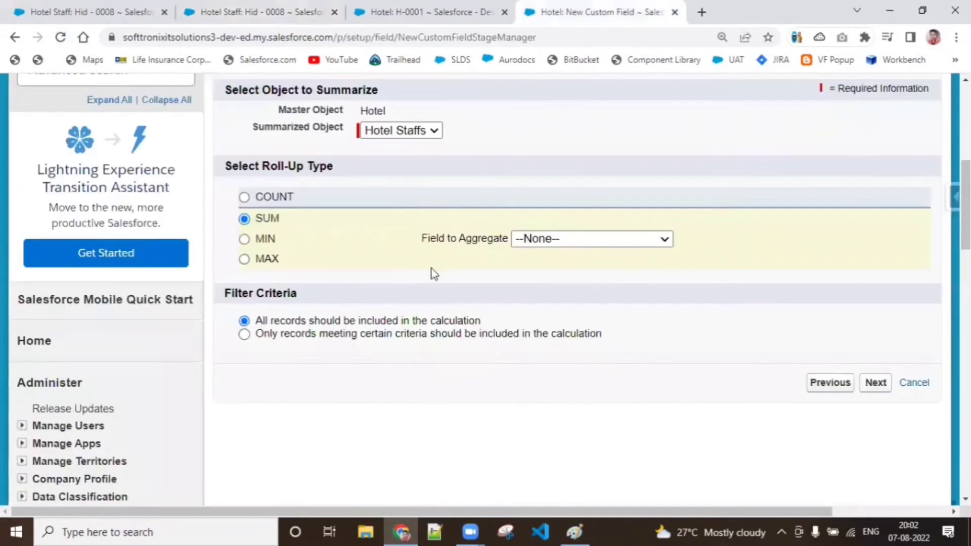
click(641, 241)
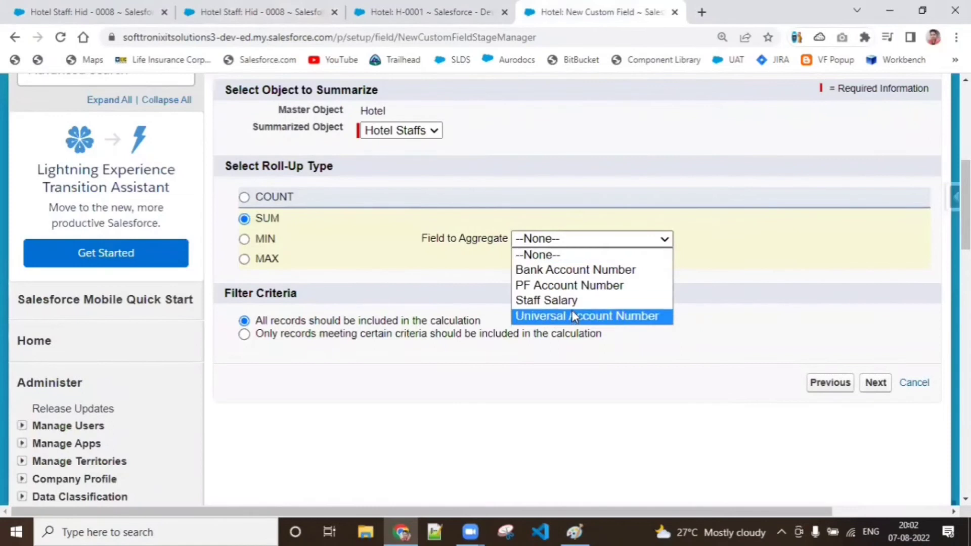
click(578, 296)
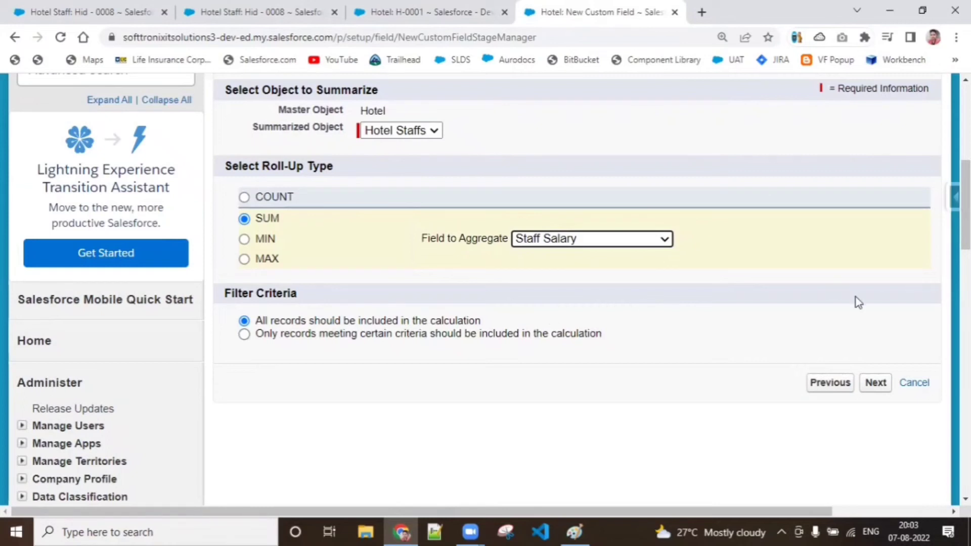
click(883, 382)
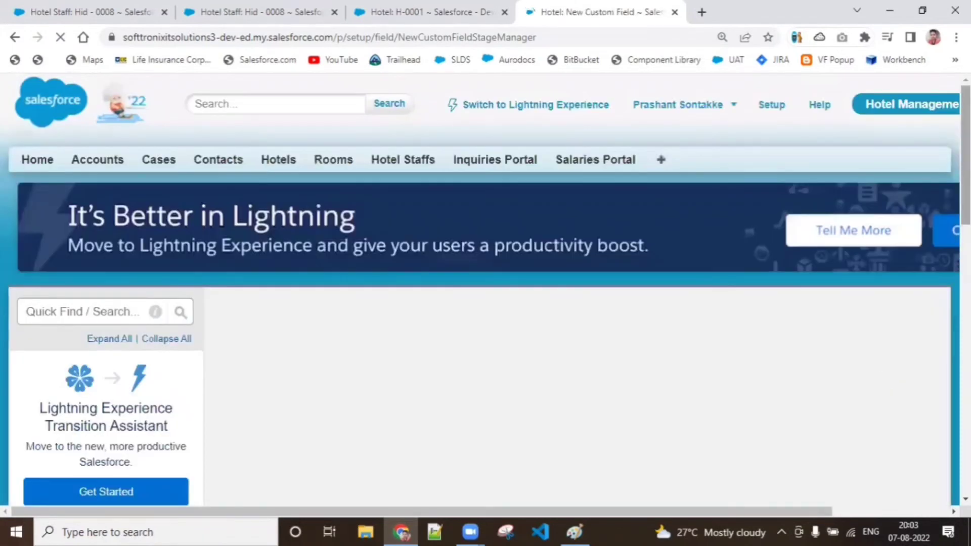
- Make the field visible to all profiles, keep it on the Hotel Layout, and save it
scroll(863, 237, down, 5)
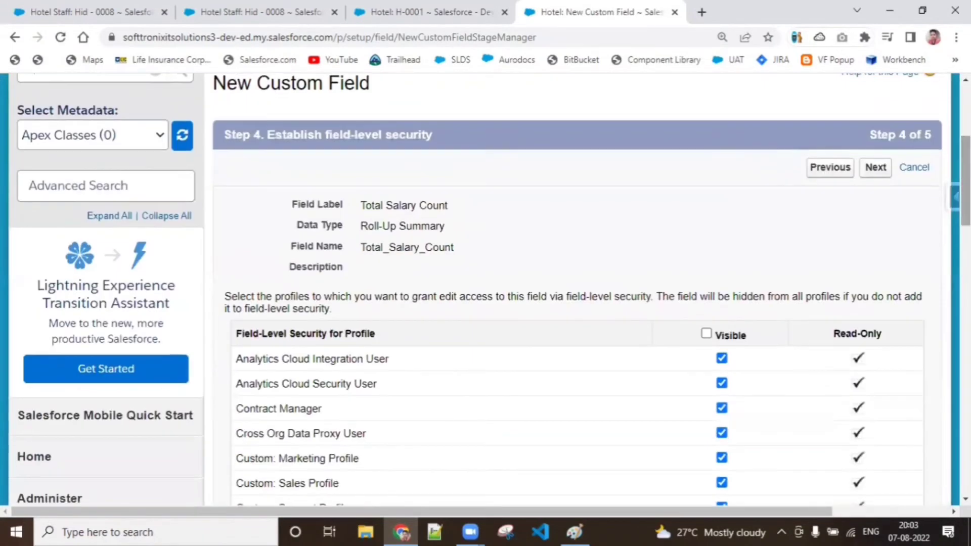
click(706, 335)
click(876, 168)
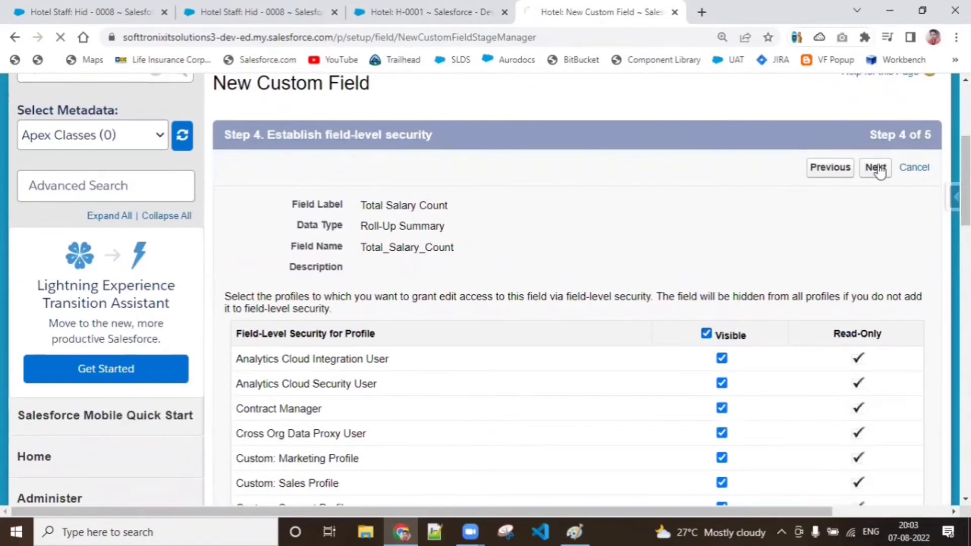
scroll(878, 167, down, 1)
scroll(851, 168, down, 3)
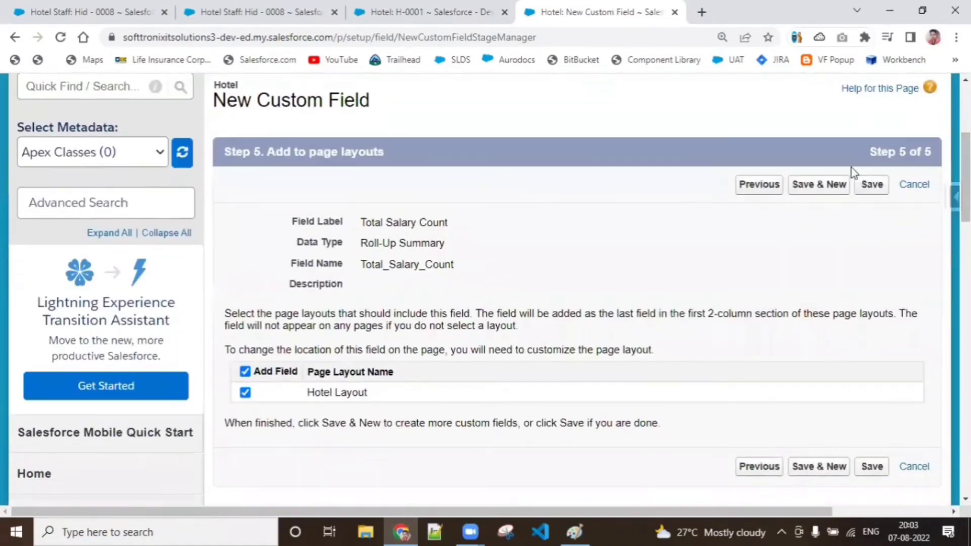
click(871, 187)
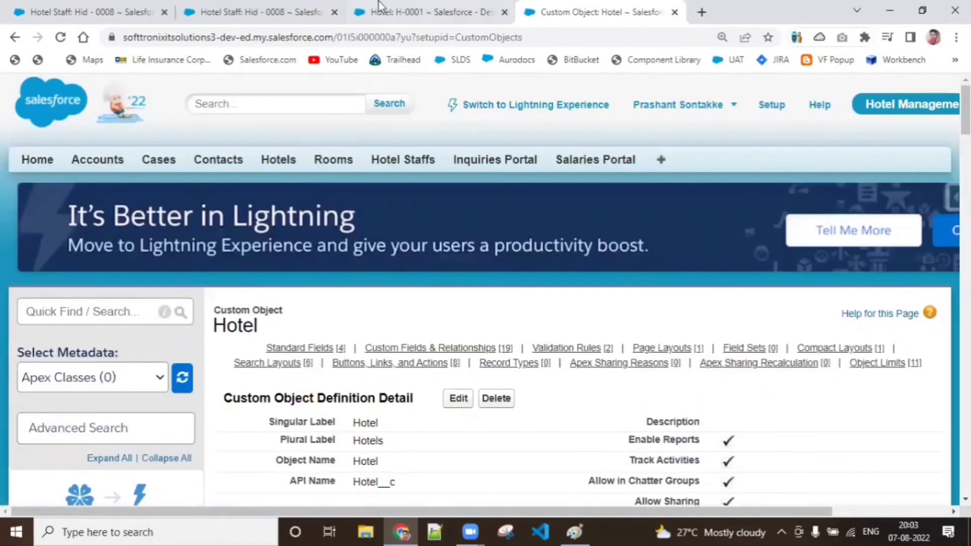
- Reload the H-0001 hotel record and check its Total Salary Count
click(399, 11)
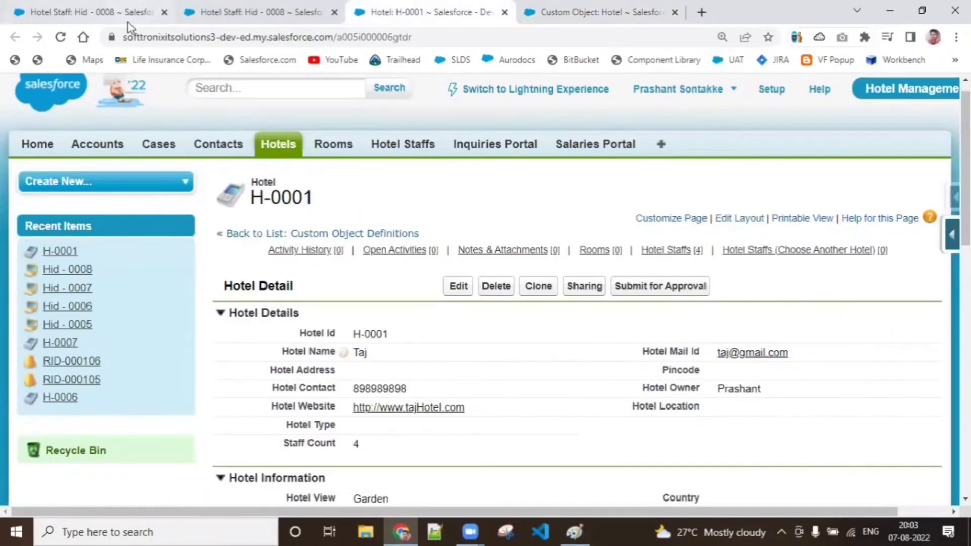
click(60, 37)
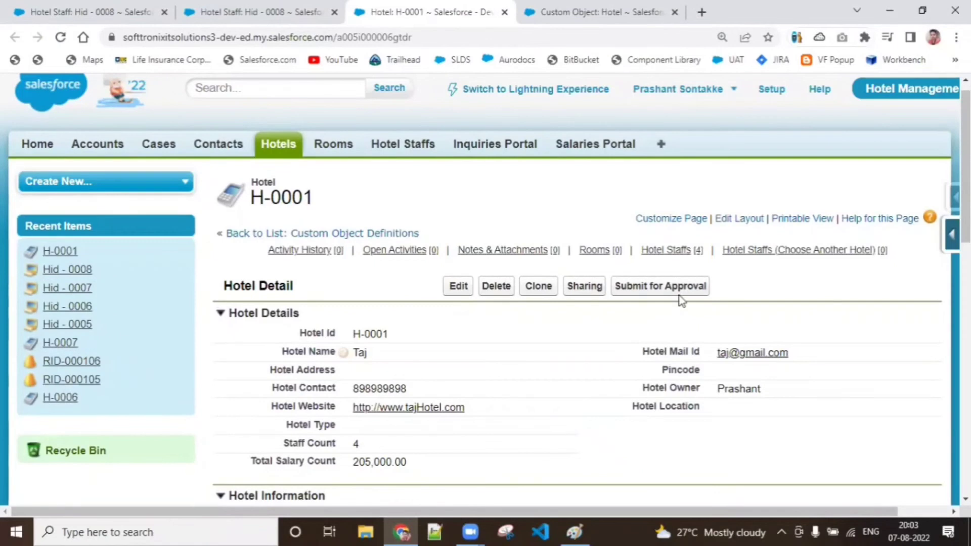
- Handwrite the addition 90000, 80000, 25000, 10000 = 205000 beside the hotel details, circling the total and boxing the Total Salary Count value
click(512, 92)
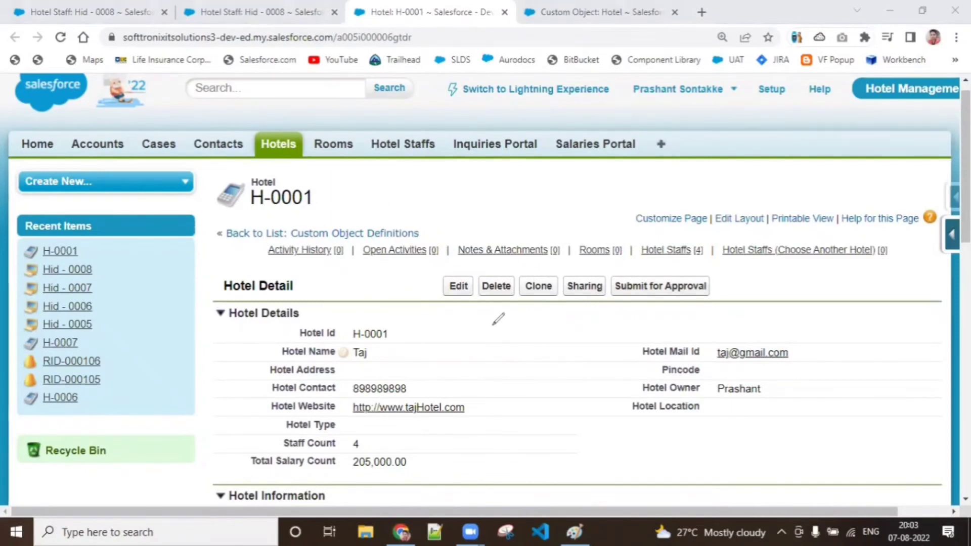
drag(487, 327, 539, 324)
mouse_move(497, 347)
mouse_down()
mouse_move(490, 355)
mouse_move(543, 344)
mouse_up()
mouse_move(487, 375)
mouse_down()
mouse_move(504, 384)
mouse_move(539, 368)
mouse_up()
drag(549, 368, 550, 369)
mouse_move(496, 396)
mouse_down()
mouse_move(495, 408)
mouse_move(528, 394)
mouse_up()
drag(544, 390, 555, 387)
drag(461, 422, 614, 407)
mouse_move(540, 424)
mouse_down()
mouse_move(571, 424)
mouse_move(518, 439)
mouse_move(523, 447)
mouse_up()
mouse_move(516, 434)
mouse_down()
mouse_move(523, 427)
mouse_move(493, 450)
mouse_move(501, 439)
mouse_move(596, 445)
mouse_up()
drag(476, 471, 564, 458)
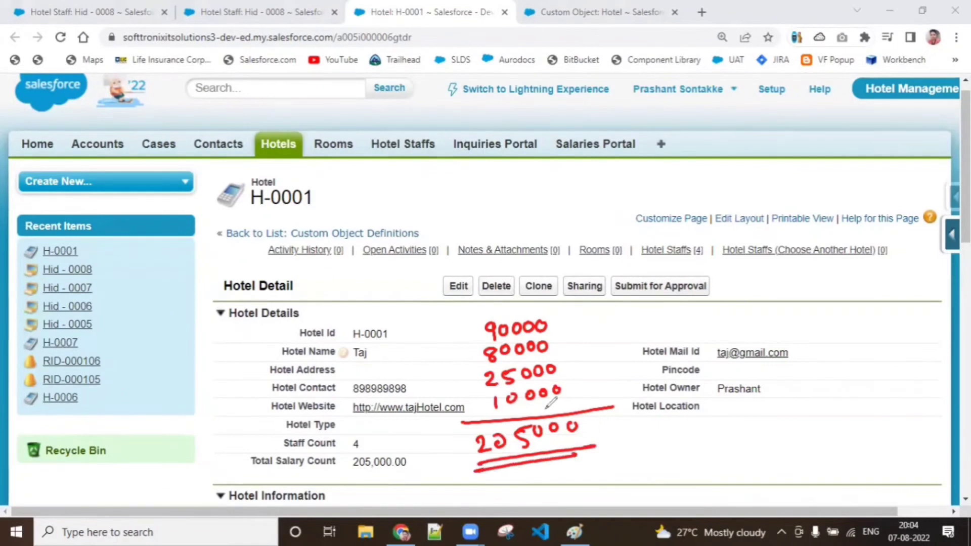
mouse_move(552, 402)
mouse_down()
mouse_move(446, 445)
mouse_move(600, 437)
mouse_move(546, 395)
mouse_up()
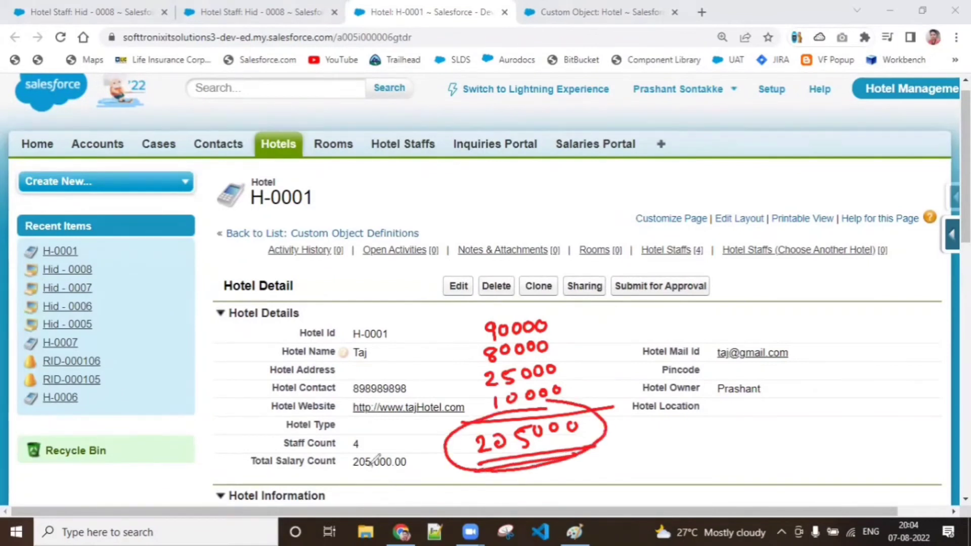
mouse_move(349, 471)
mouse_down()
mouse_move(419, 469)
mouse_move(416, 448)
mouse_move(346, 454)
mouse_move(359, 469)
mouse_up()
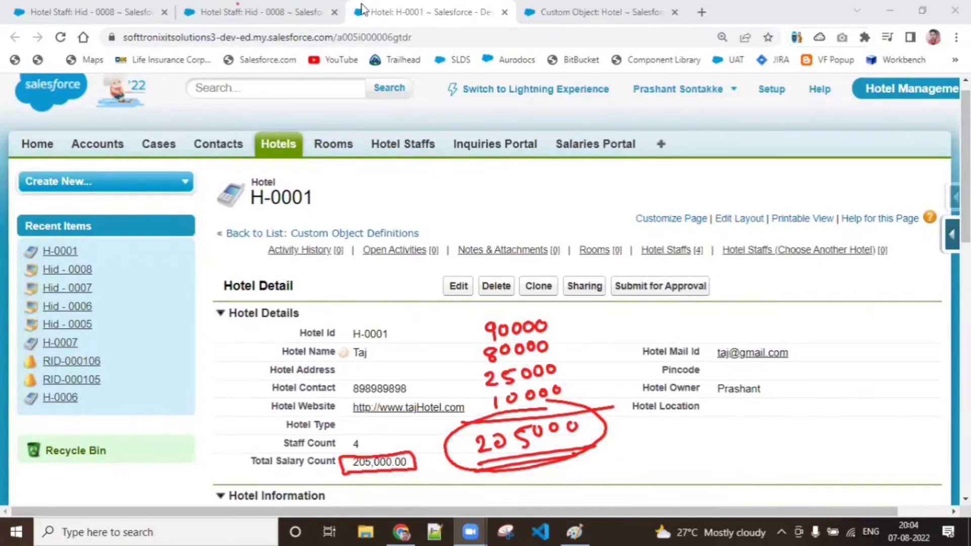
- Set the Staff Salary of hotel staff record Hid - 0008 to 15000
click(258, 11)
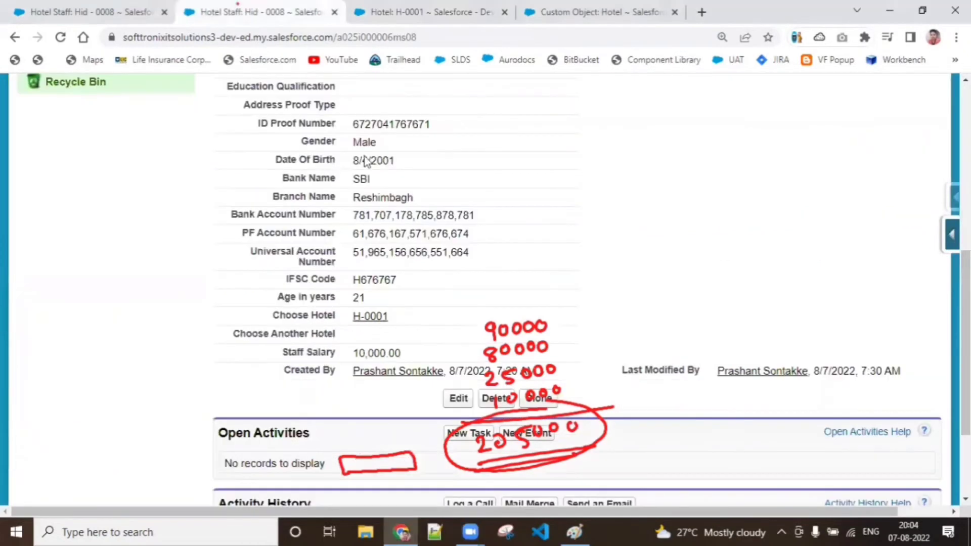
double_click(403, 353)
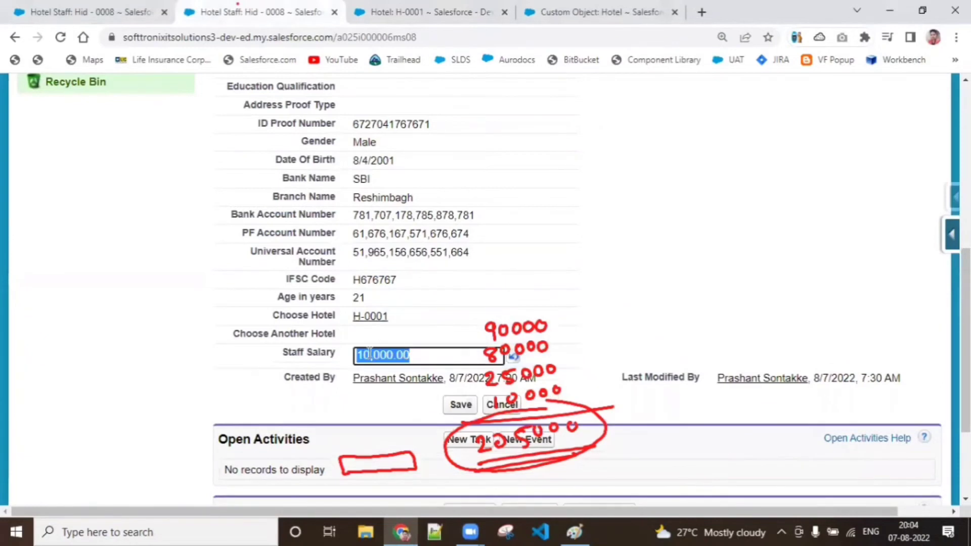
click(370, 355)
key(BackSpace)
text(5)
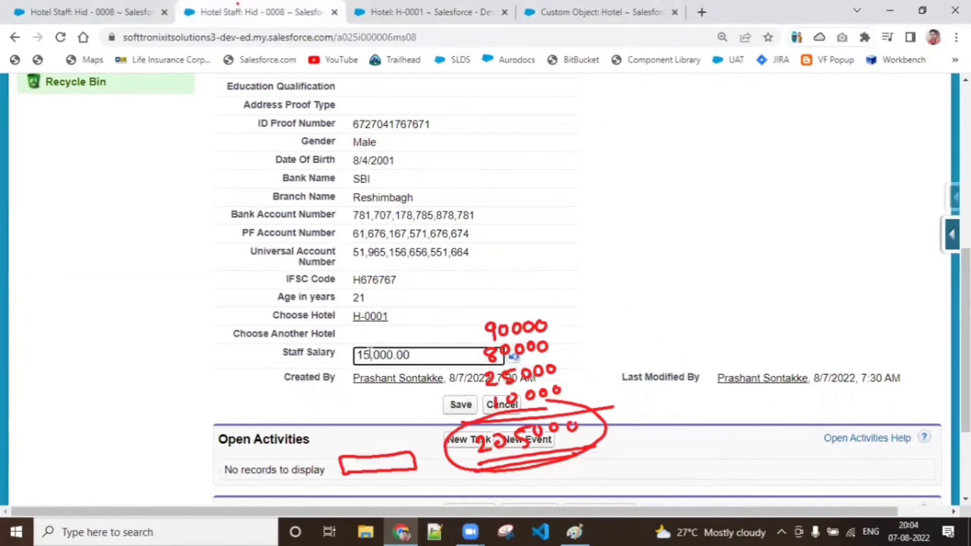
click(460, 405)
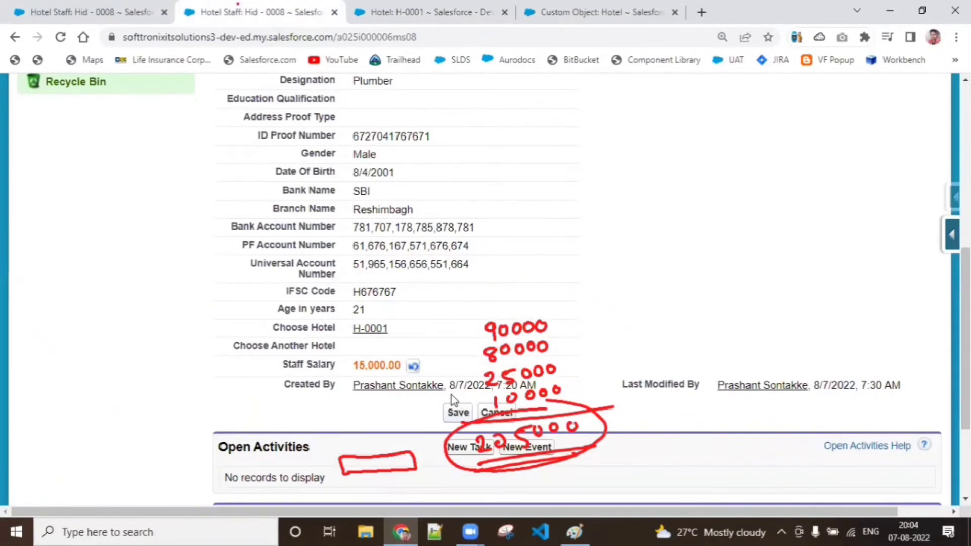
- Reload the Hid - 0008 hotel staff record and try to save its staff salary as 15000
click(448, 412)
click(61, 38)
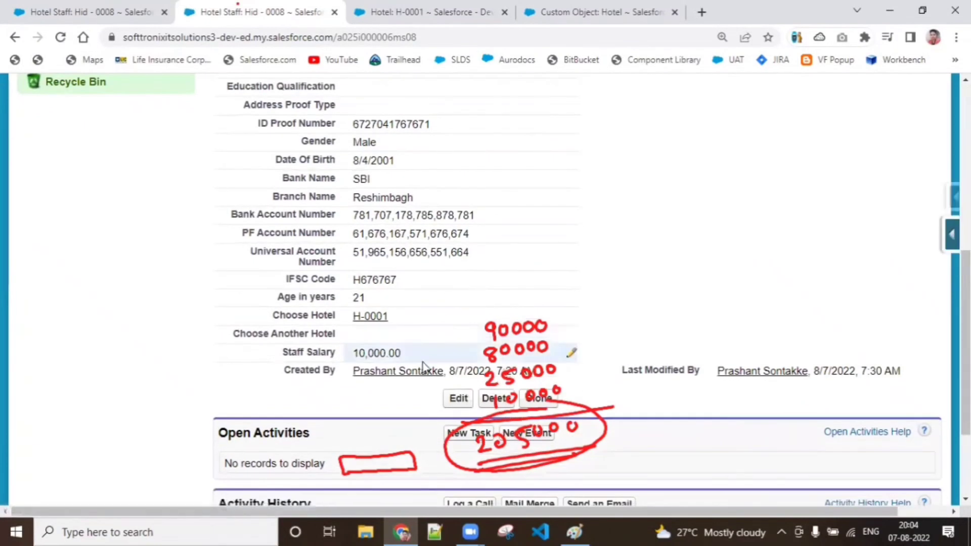
double_click(424, 360)
text(15000)
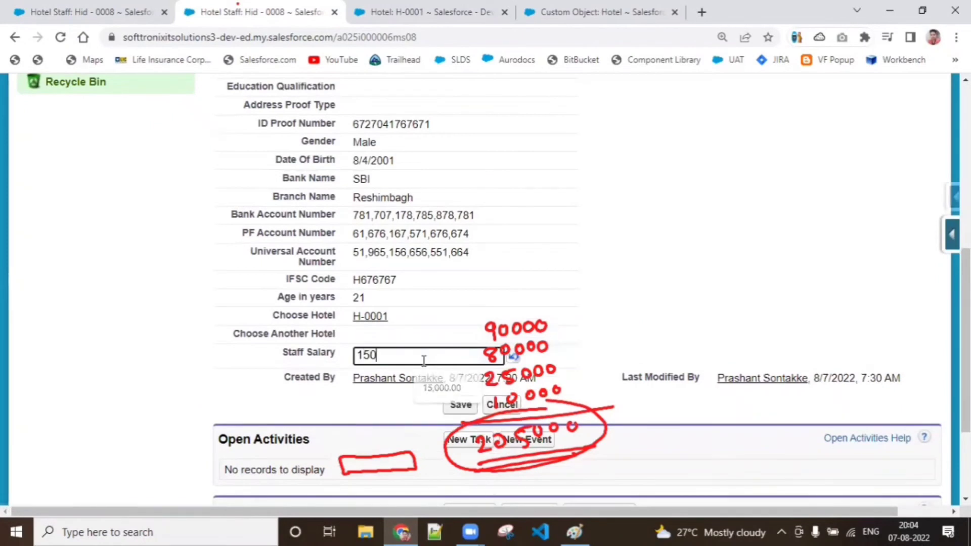
click(455, 399)
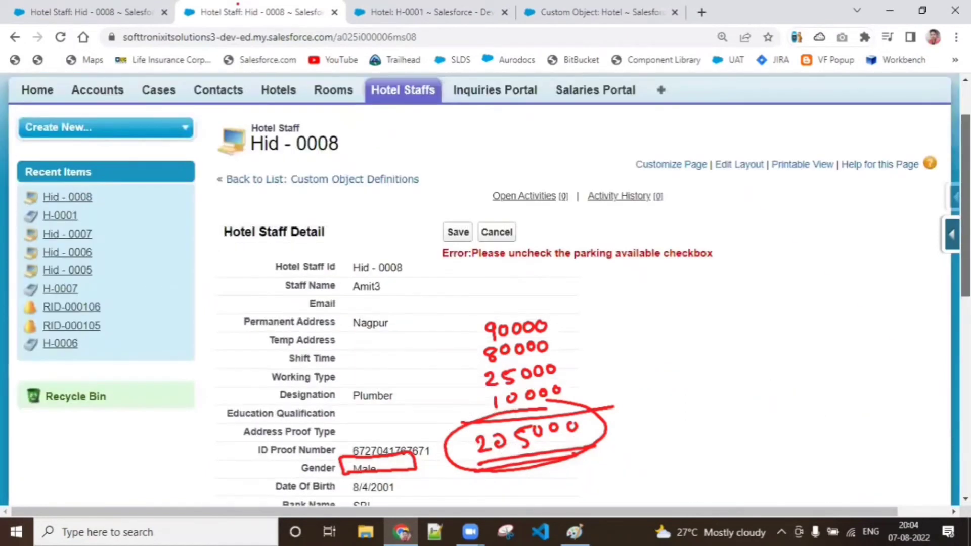
- Review the Hid - 0008 record's fields and retry saving the pending staff salary change
scroll(485, 283, down, 10)
scroll(485, 284, up, 4)
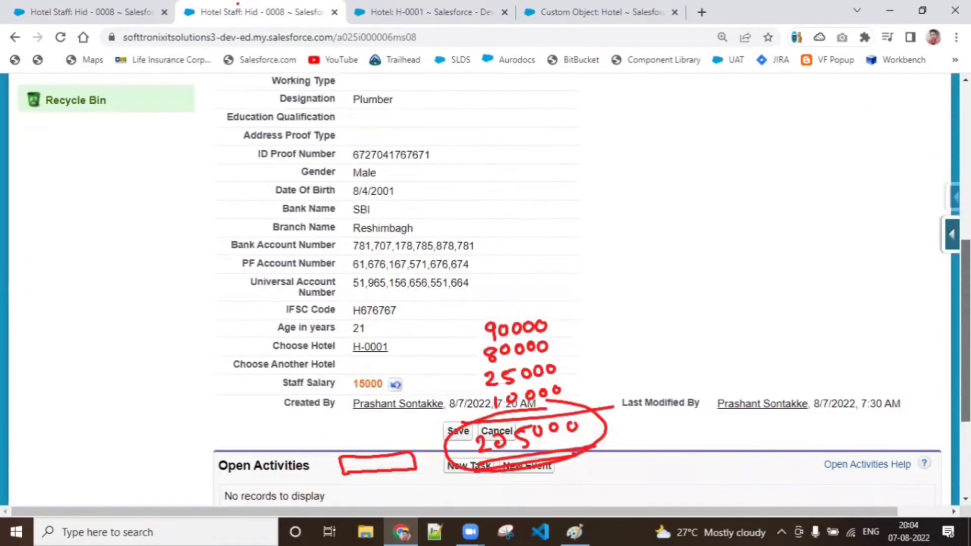
scroll(450, 431, up, 4)
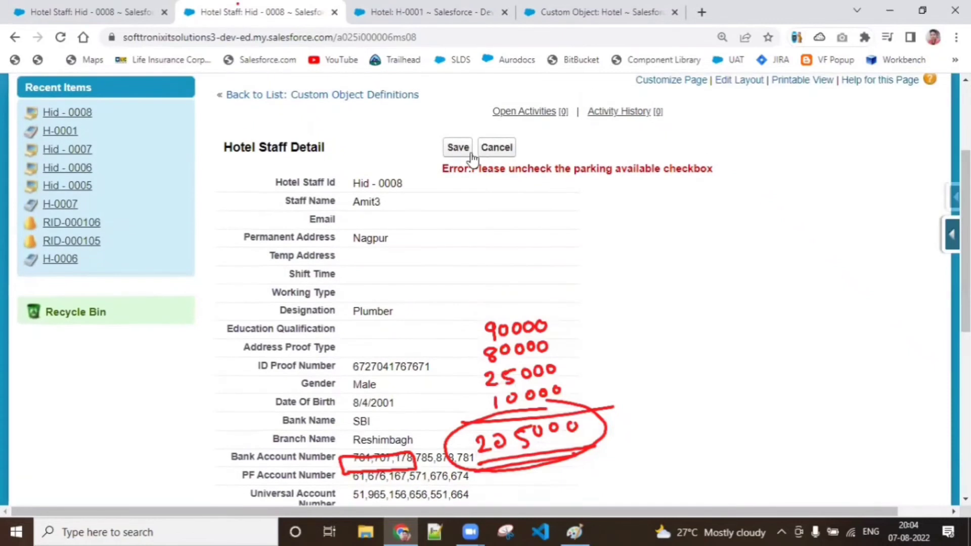
click(469, 152)
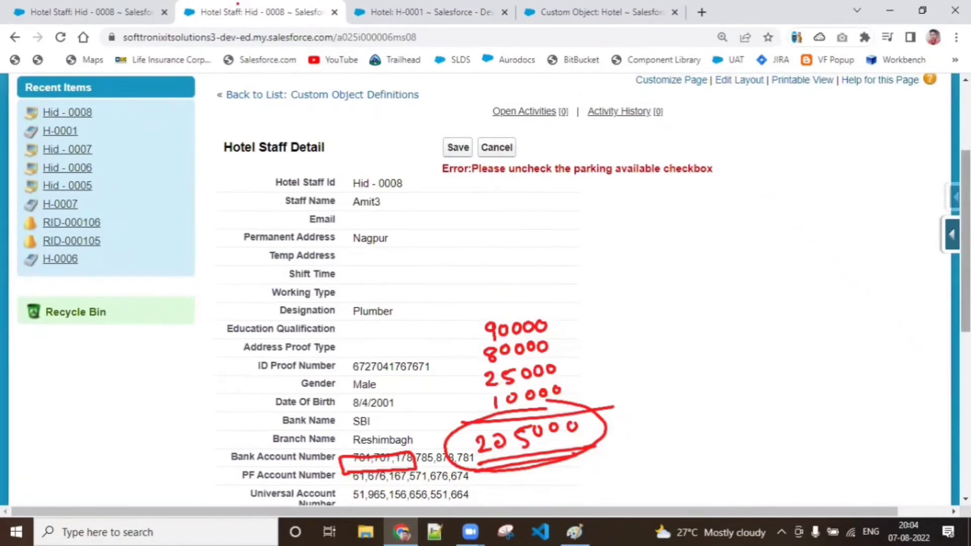
drag(966, 243, 965, 244)
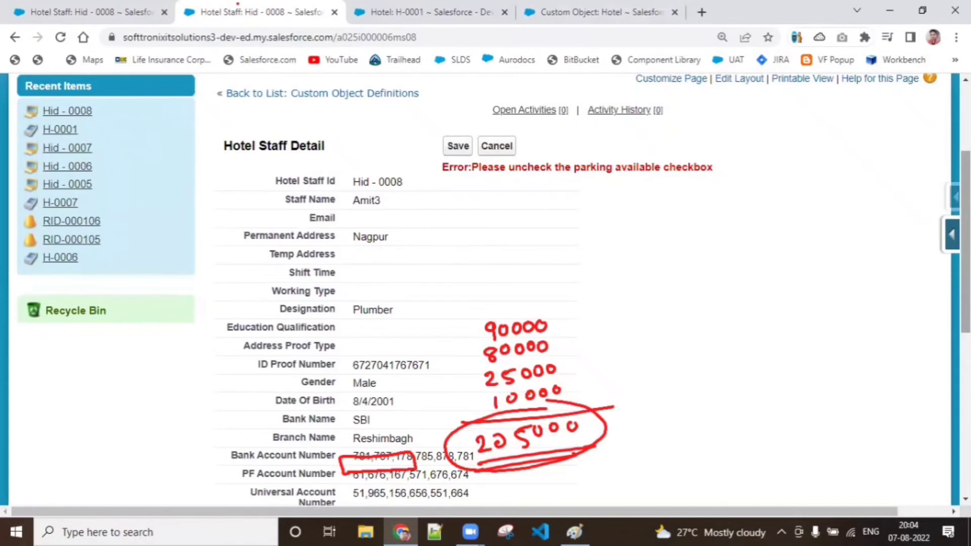
scroll(506, 288, down, 5)
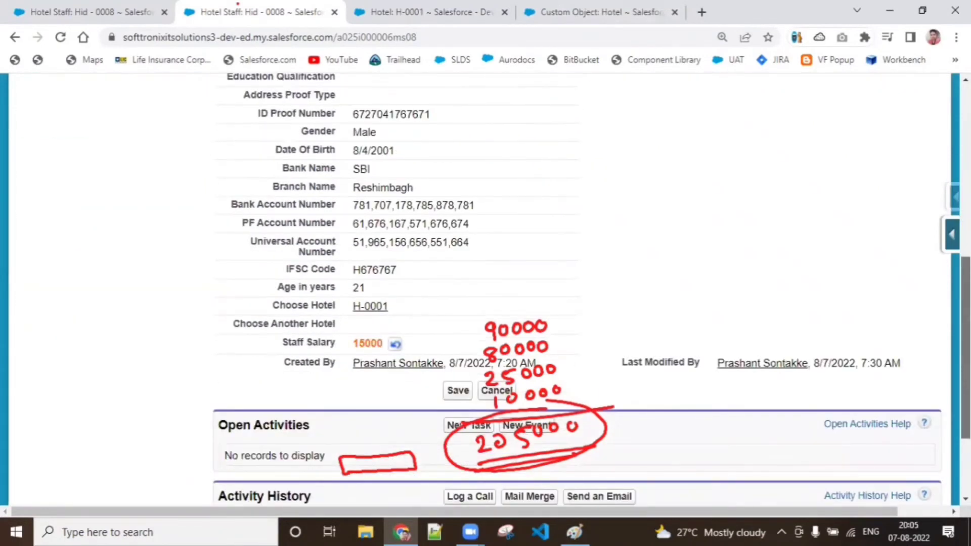
scroll(939, 303, up, 5)
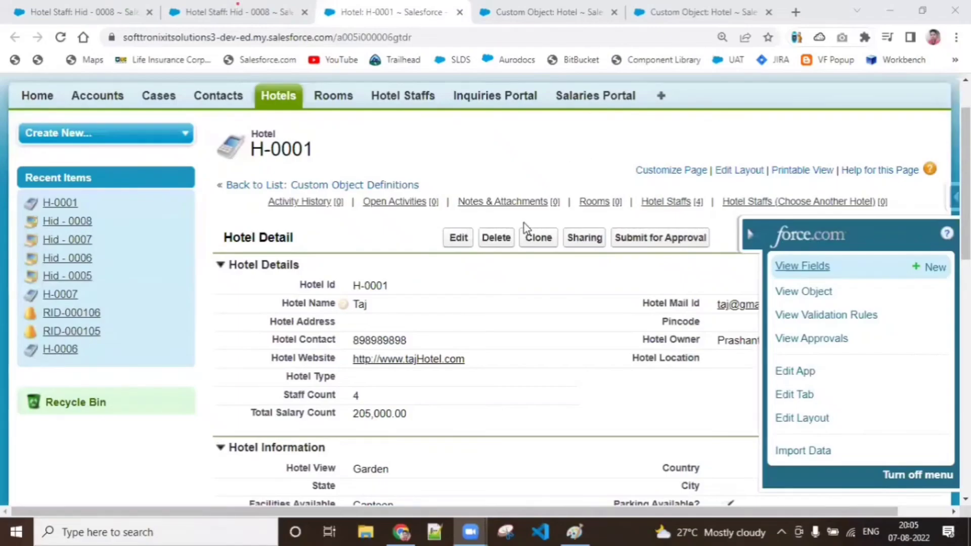
- Return to the Hid - 0008 staff record, retry saving the pending salary, and reload the page
click(234, 7)
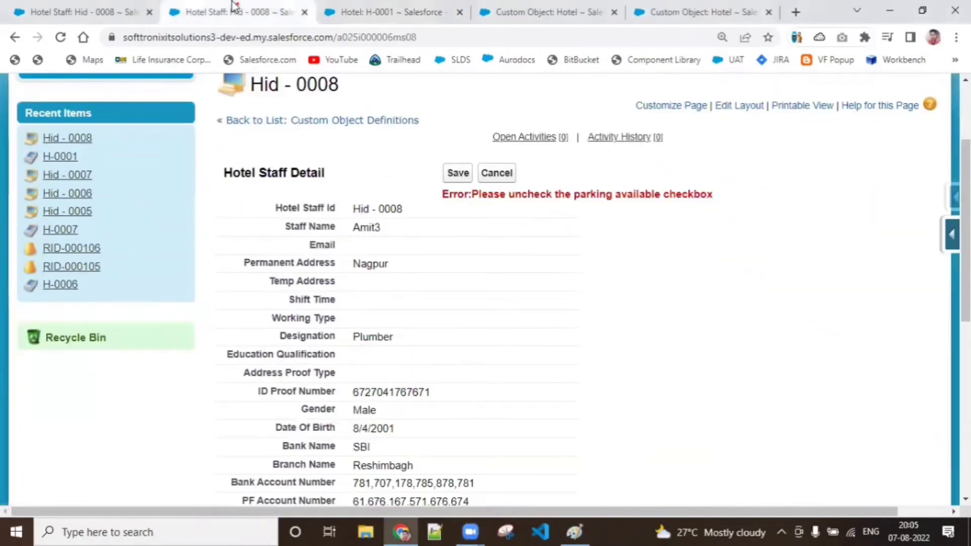
click(451, 181)
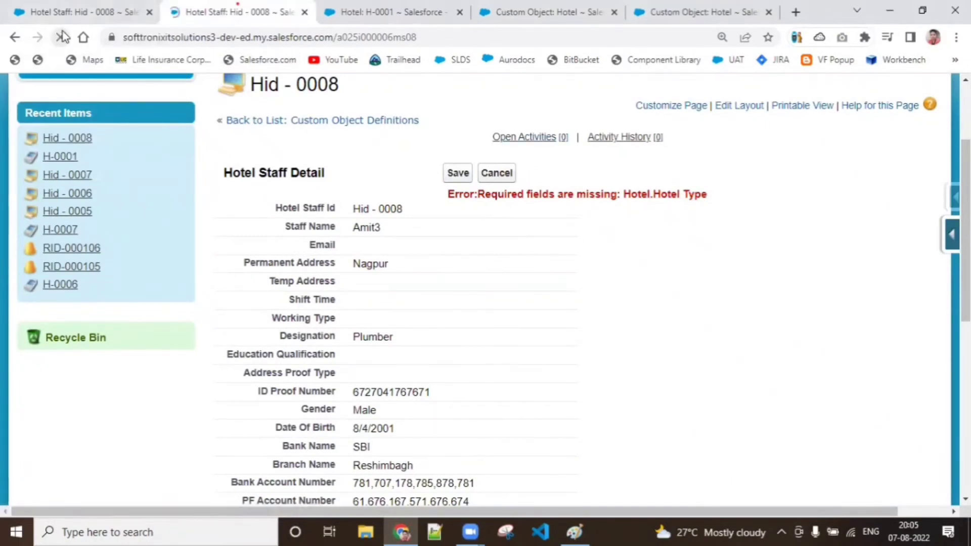
- Reopen the Hid - 0008 record from the Hotel Staffs list and open it for editing
drag(967, 253, 967, 271)
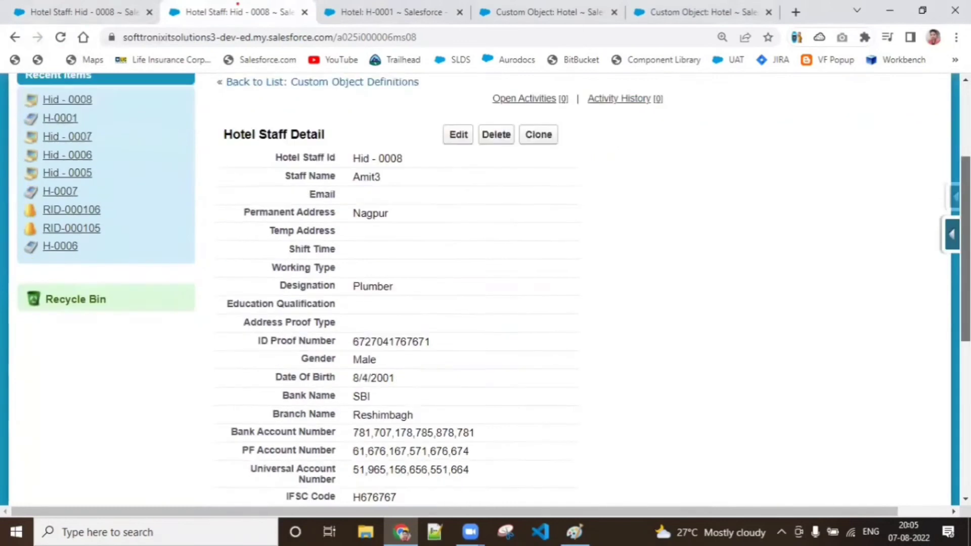
drag(966, 166, 487, 121)
click(416, 171)
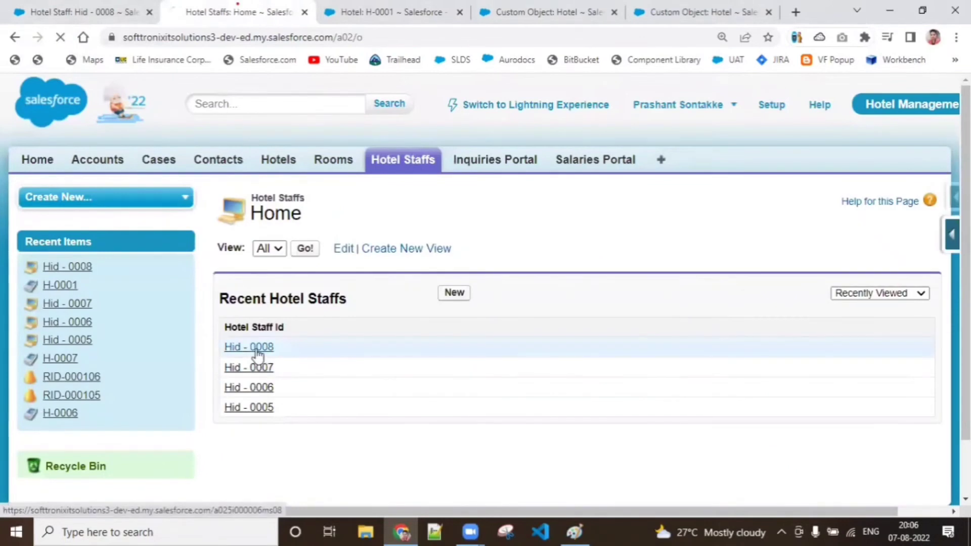
click(257, 349)
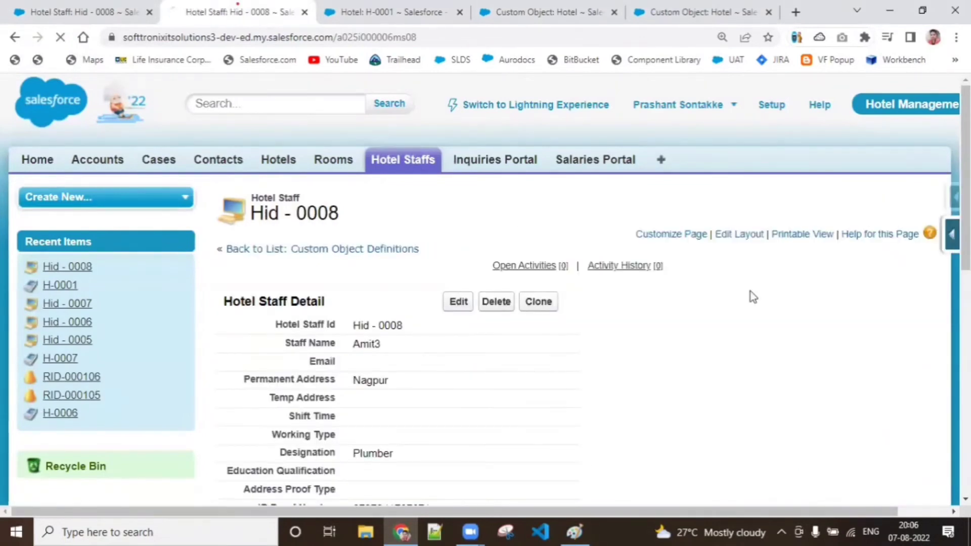
drag(966, 223, 966, 411)
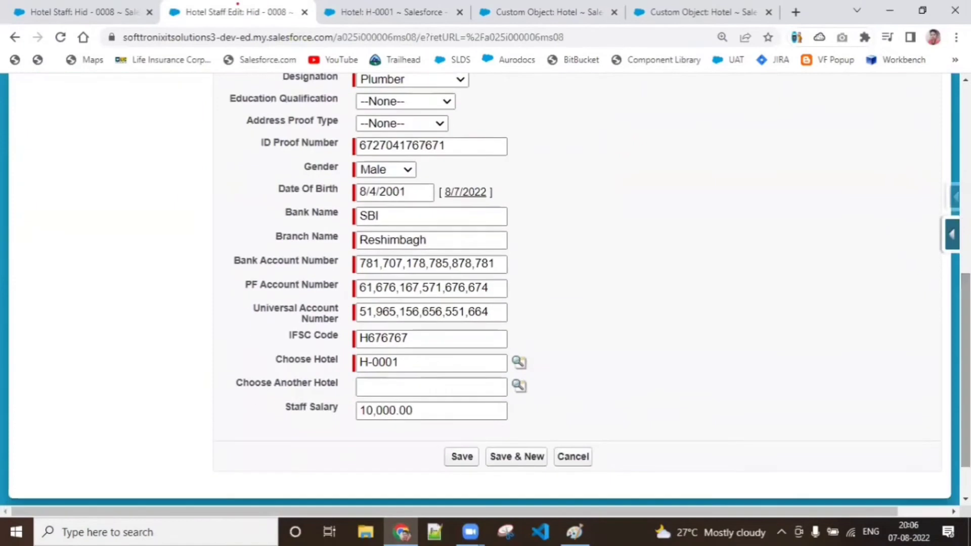
- Set the staff salary to 15,000.00 in the full edit form and try to save the record
click(373, 414)
key(BackSpace)
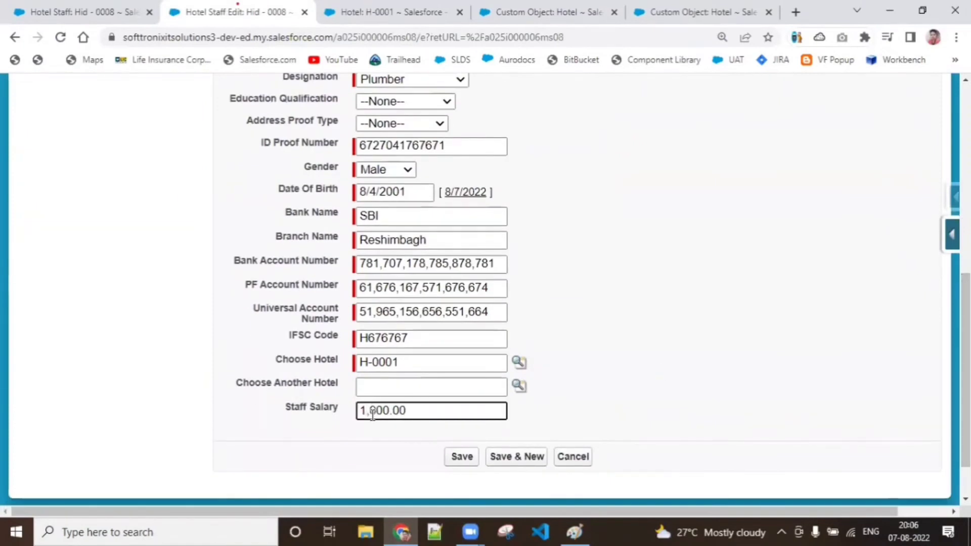
text(5)
click(465, 457)
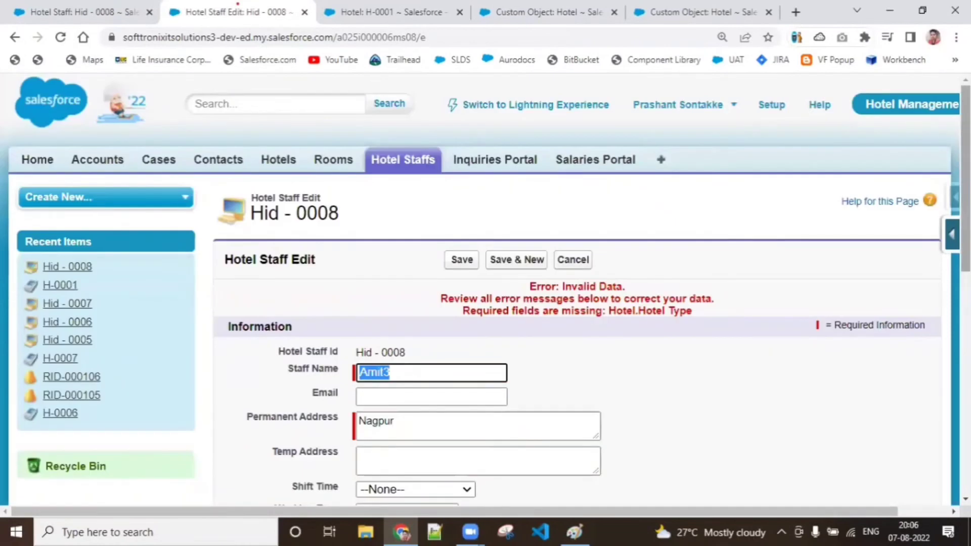
- Examine the Hid - 0008 edit form for a Hotel Type field and check the required fields
scroll(486, 288, down, 6)
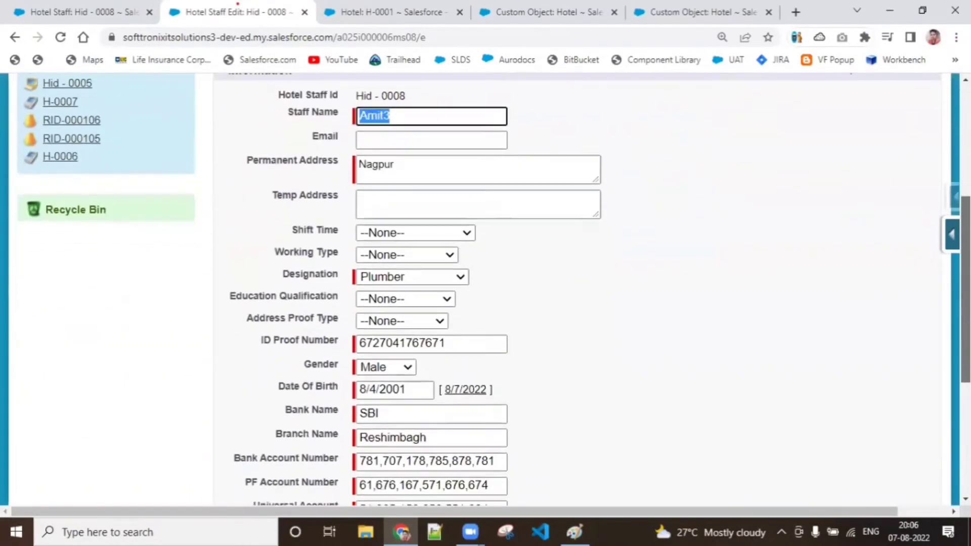
scroll(486, 288, down, 3)
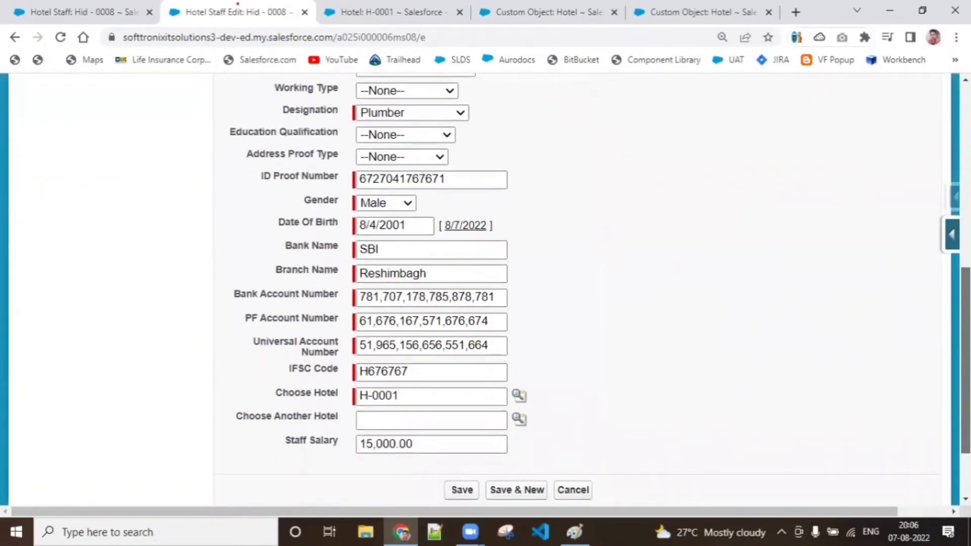
scroll(486, 288, up, 1)
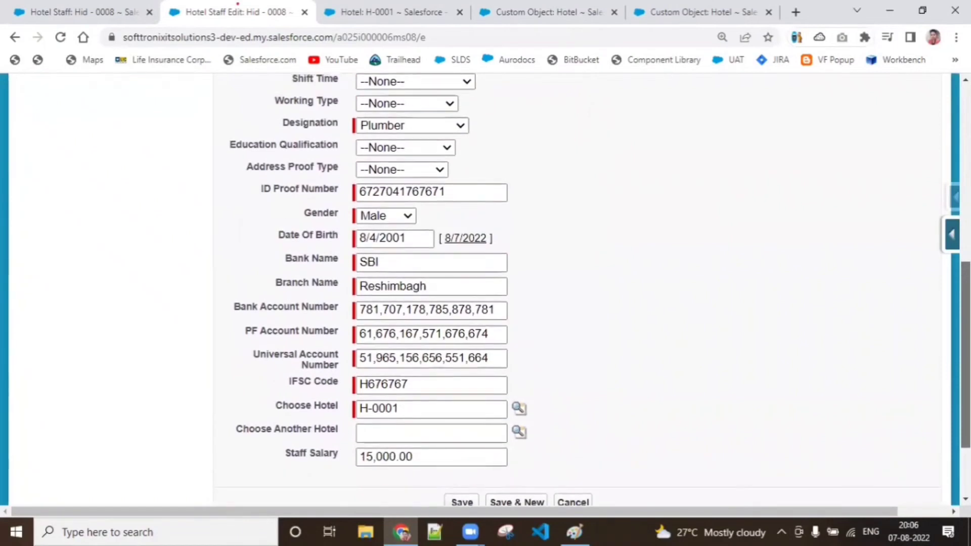
scroll(486, 288, up, 2)
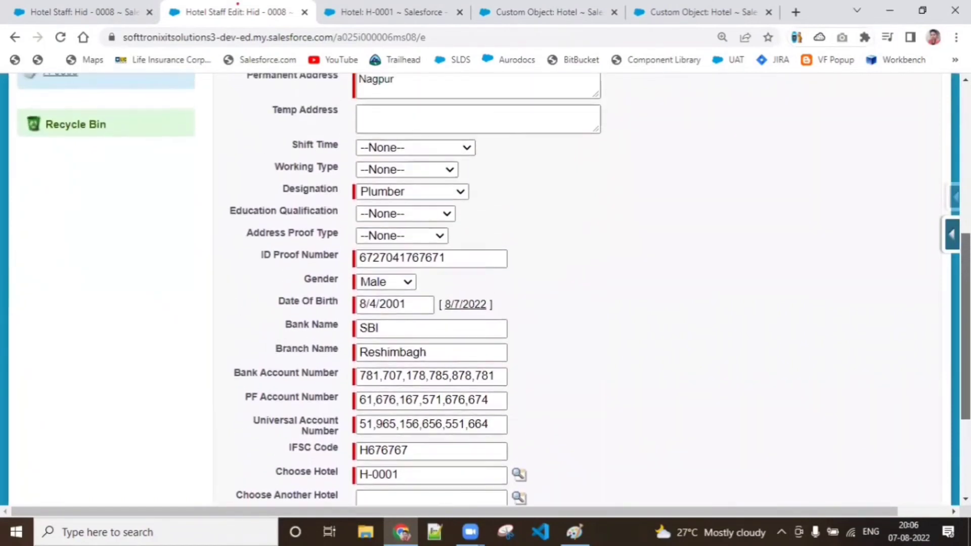
scroll(486, 289, up, 2)
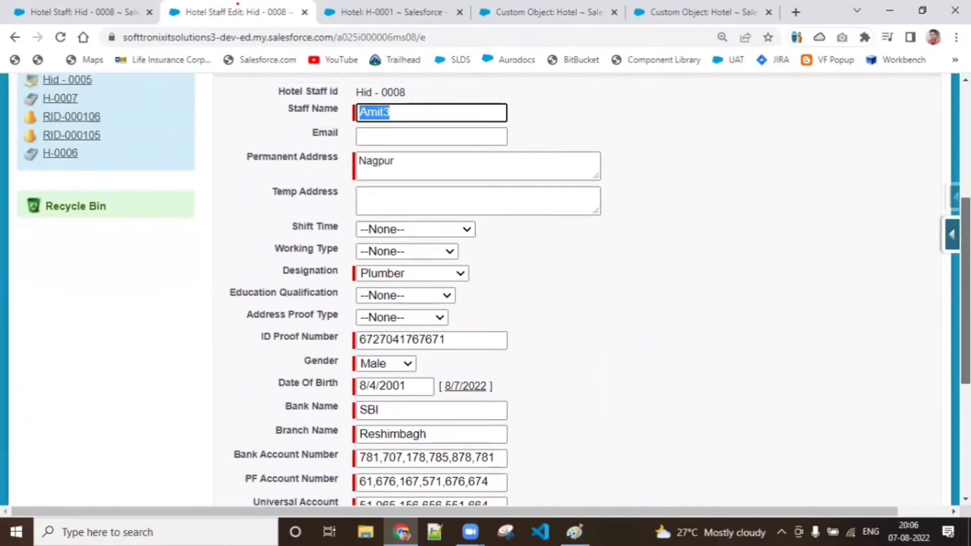
scroll(486, 288, down, 1)
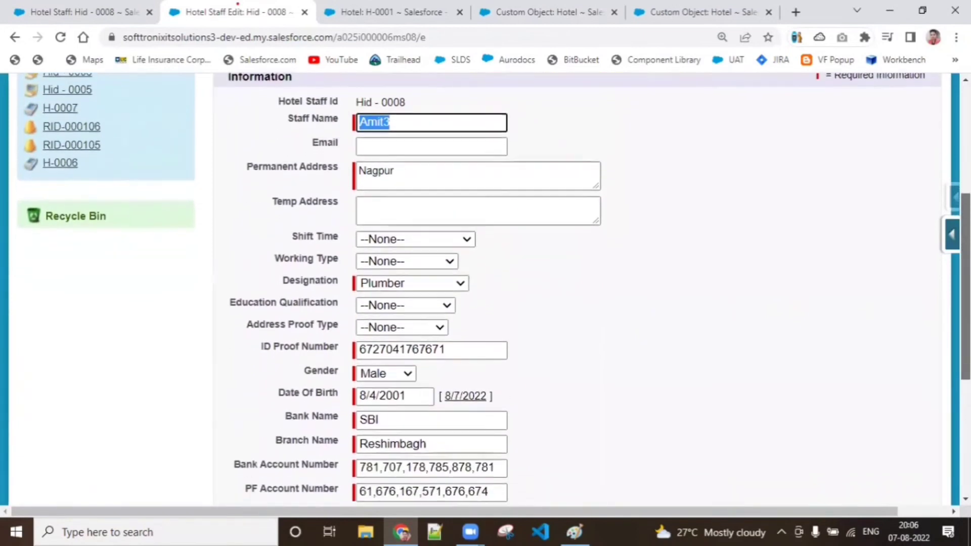
scroll(485, 288, down, 3)
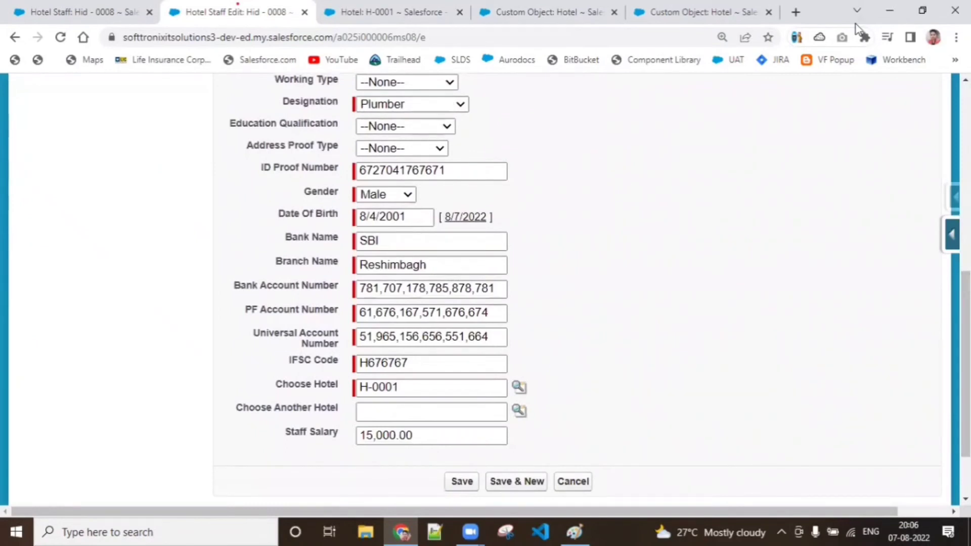
- Deactivate the Do_Not_Allow_any_records_having_Parking validation rule on the Hotel custom object and save it
click(440, 10)
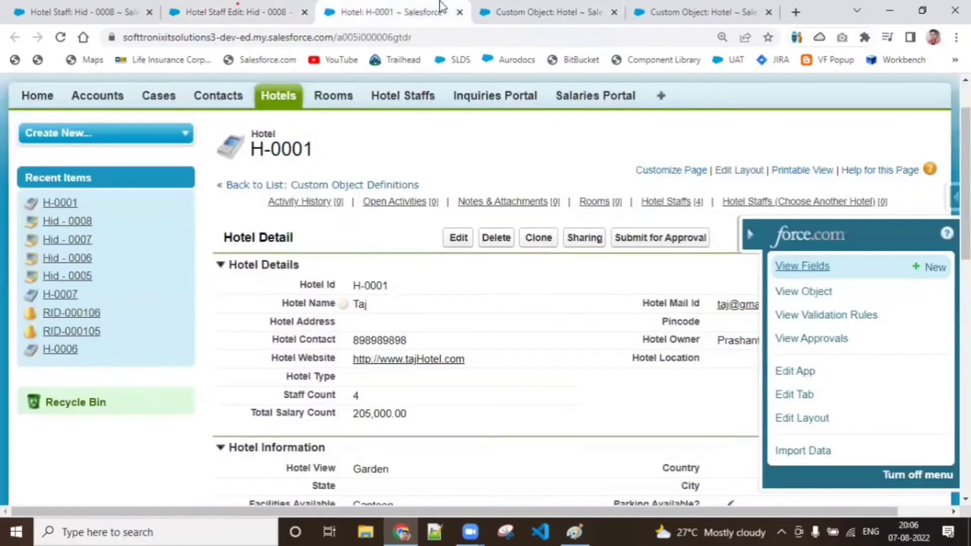
click(550, 7)
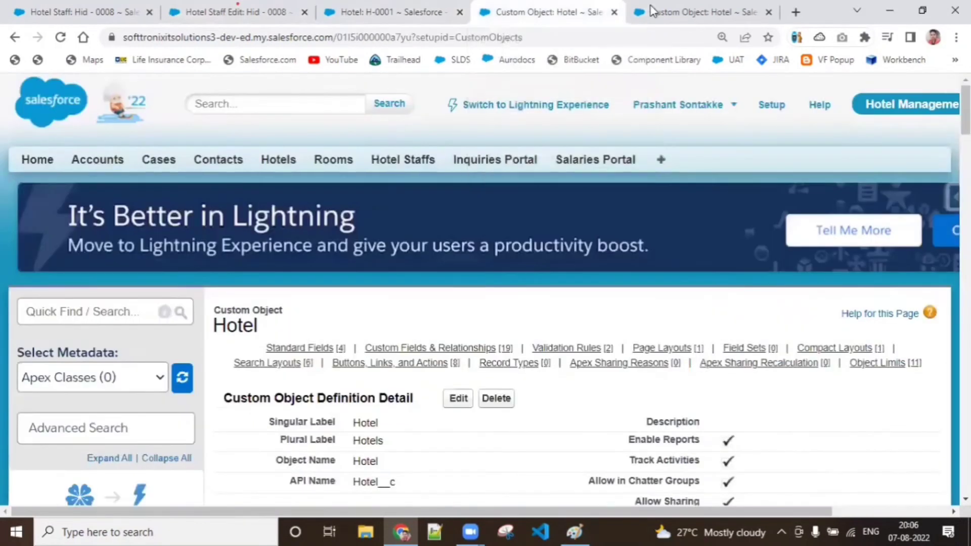
click(698, 11)
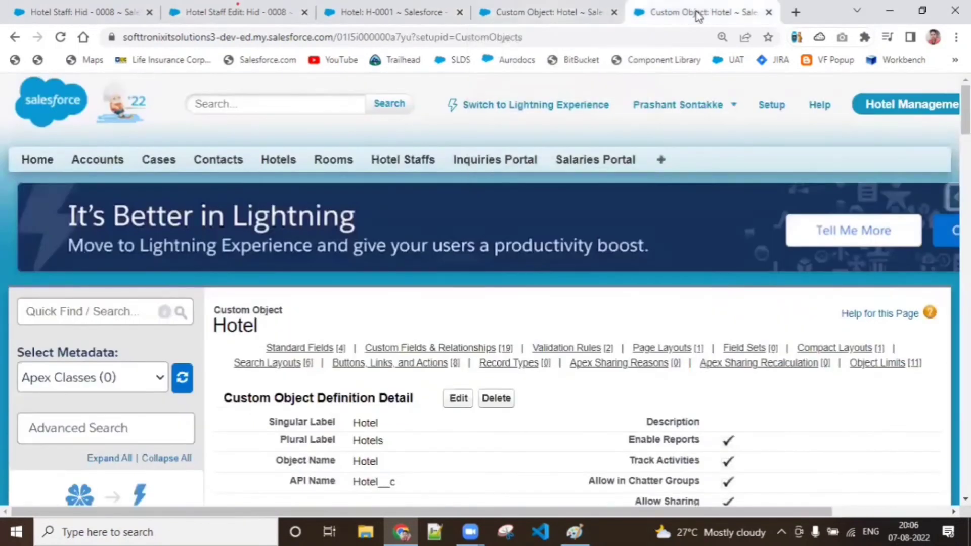
click(454, 349)
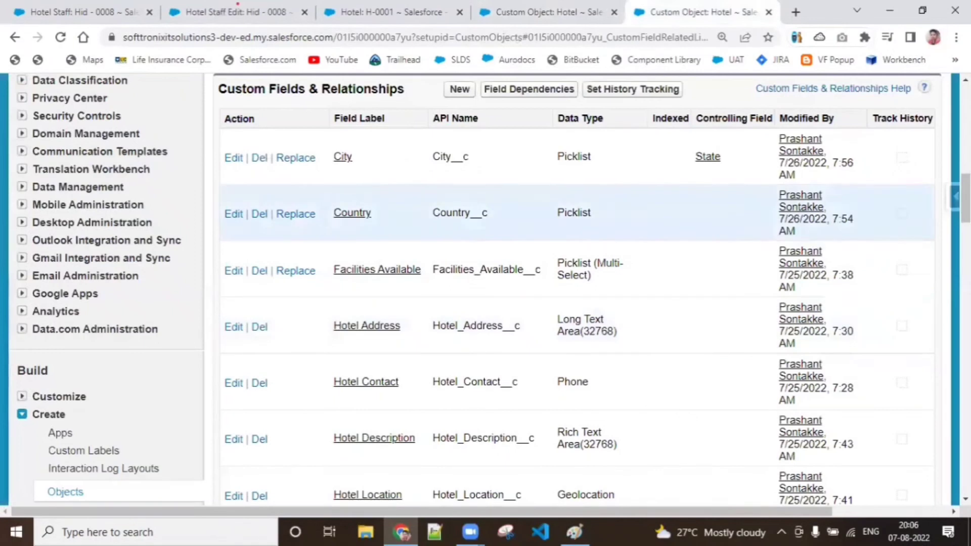
scroll(485, 289, up, 10)
scroll(536, 364, up, 3)
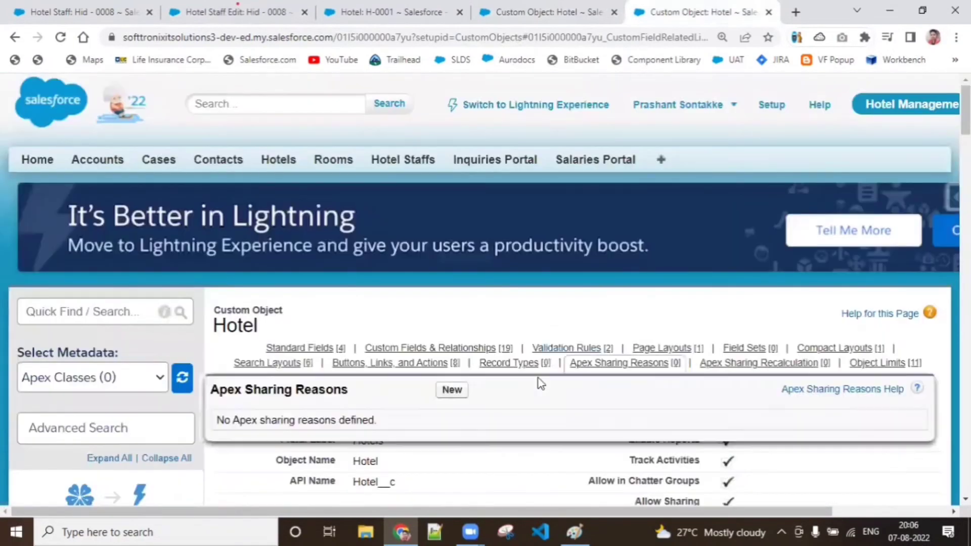
click(568, 348)
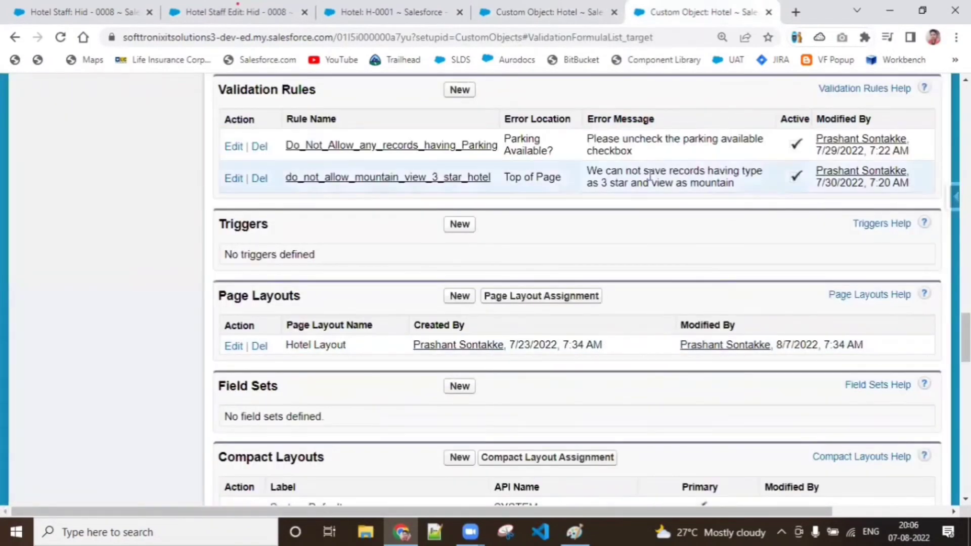
click(233, 147)
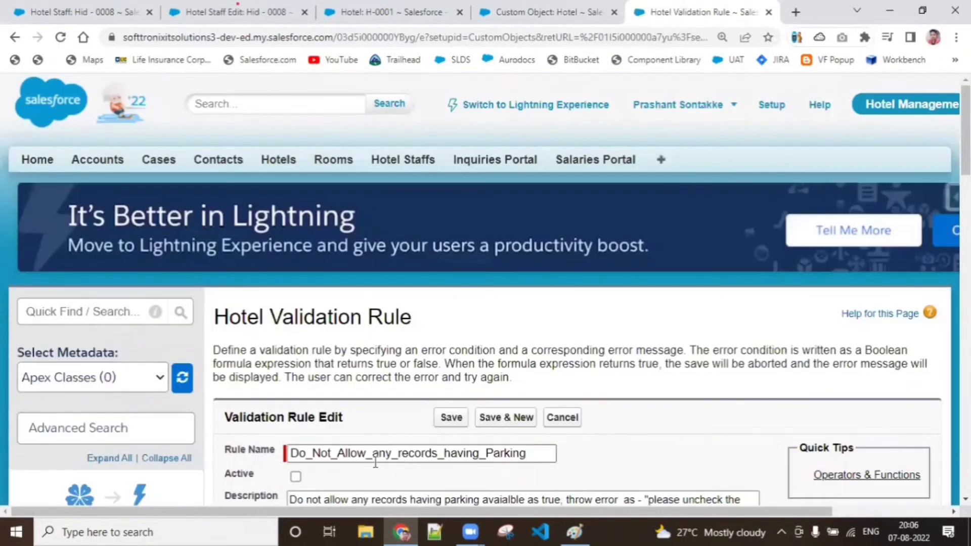
click(452, 419)
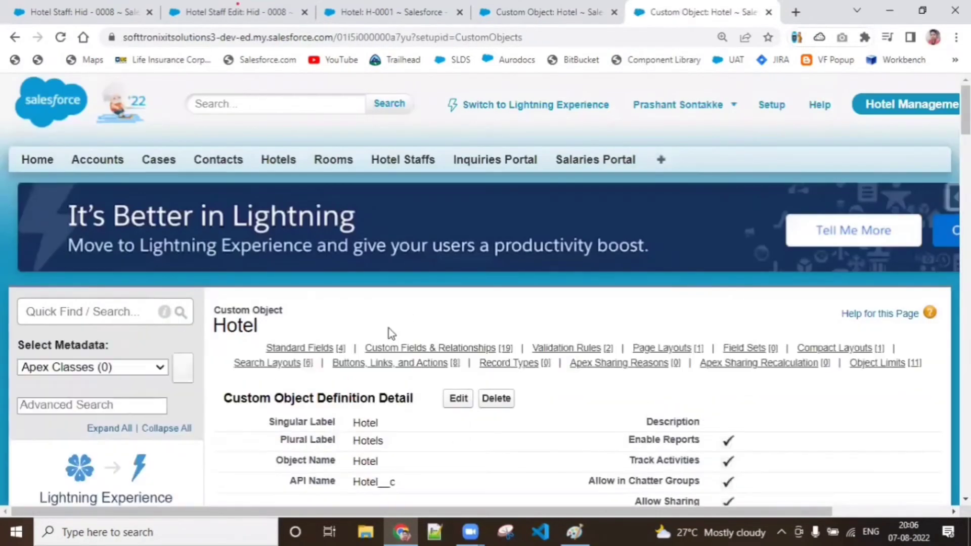
- Deactivate the do_not_allow_mountain_view_3_star_hotel validation rule on the Hotel object and save it
mouse_move(531, 371)
click(572, 349)
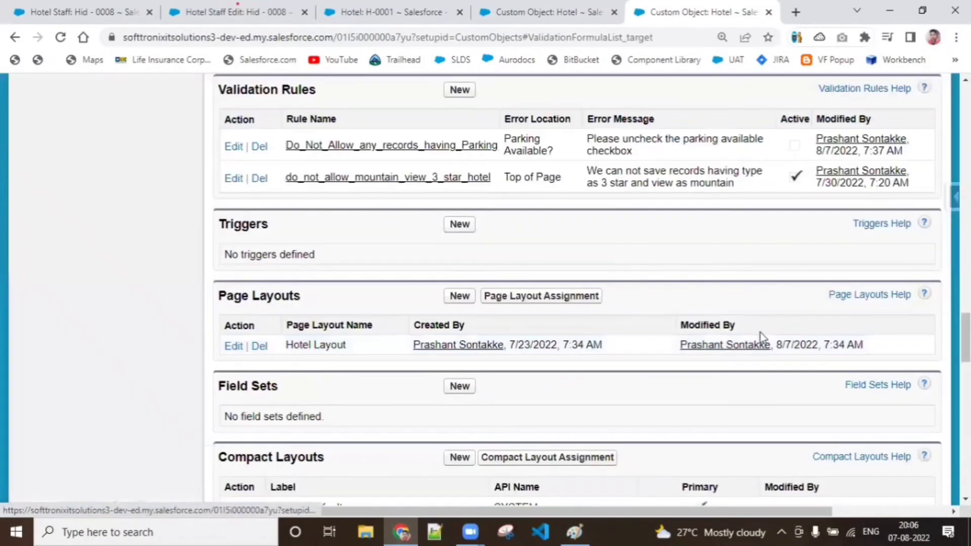
click(234, 179)
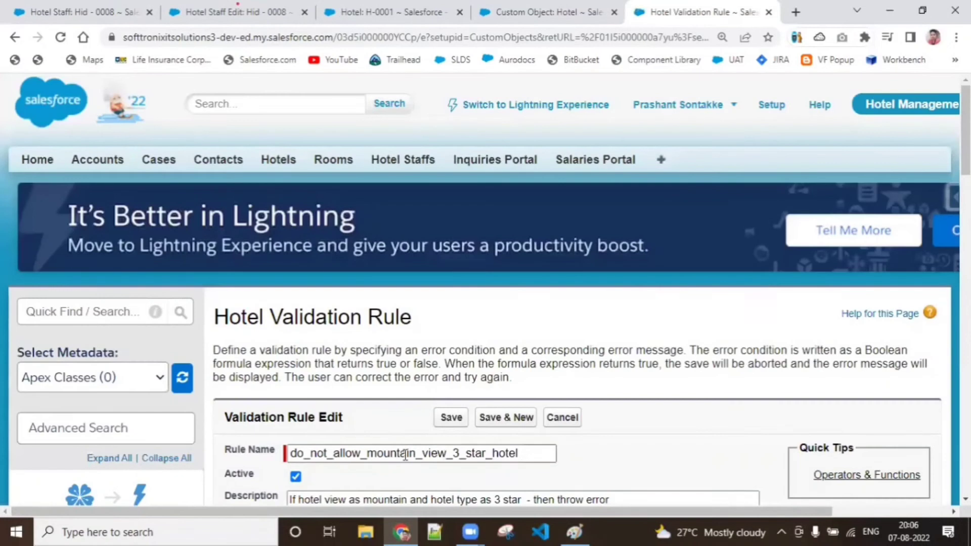
click(296, 477)
click(458, 420)
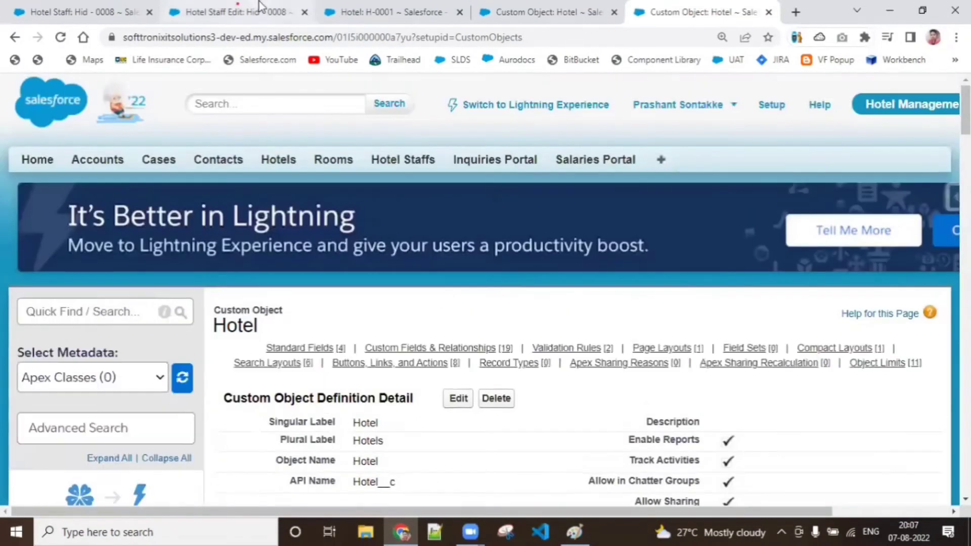
- Try to save the Hid - 0008 staff record again and resubmit its edit form
click(258, 11)
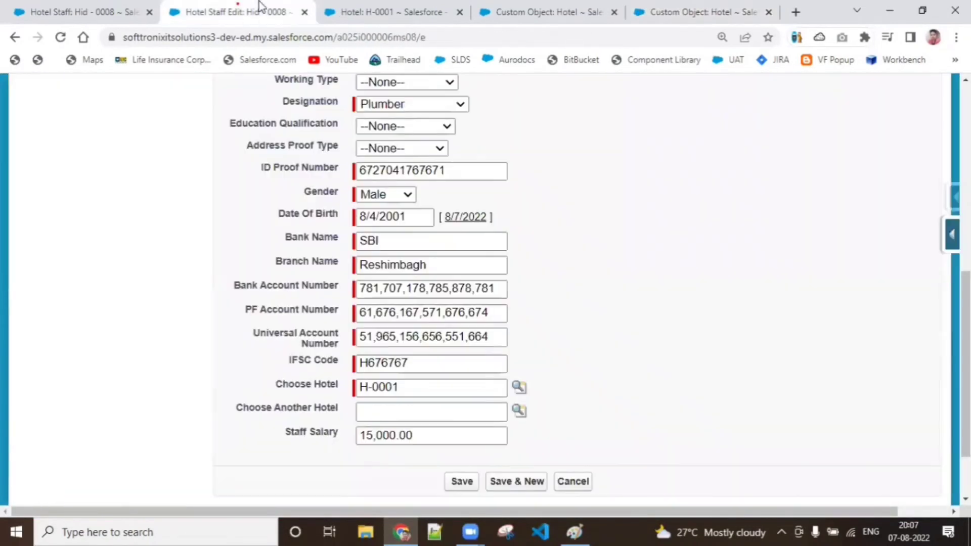
click(462, 482)
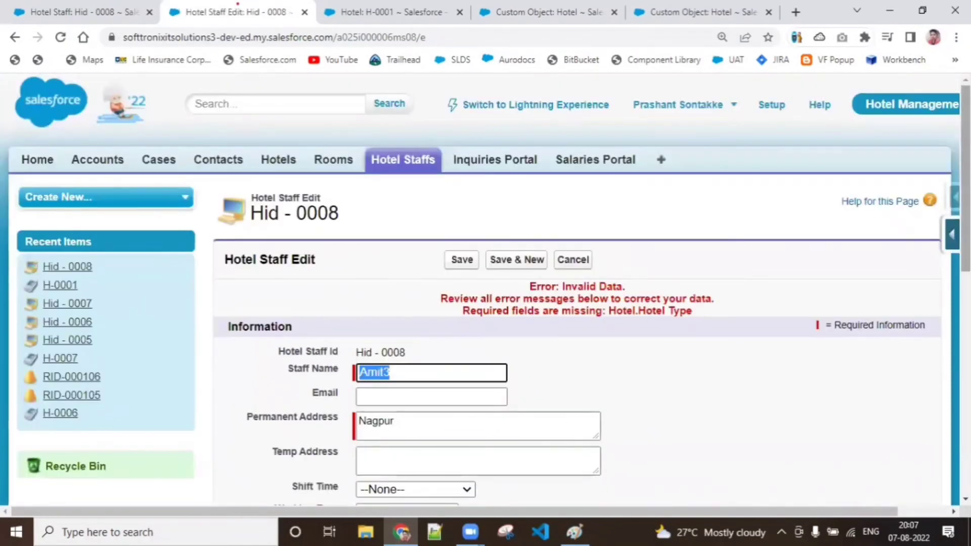
scroll(826, 363, down, 10)
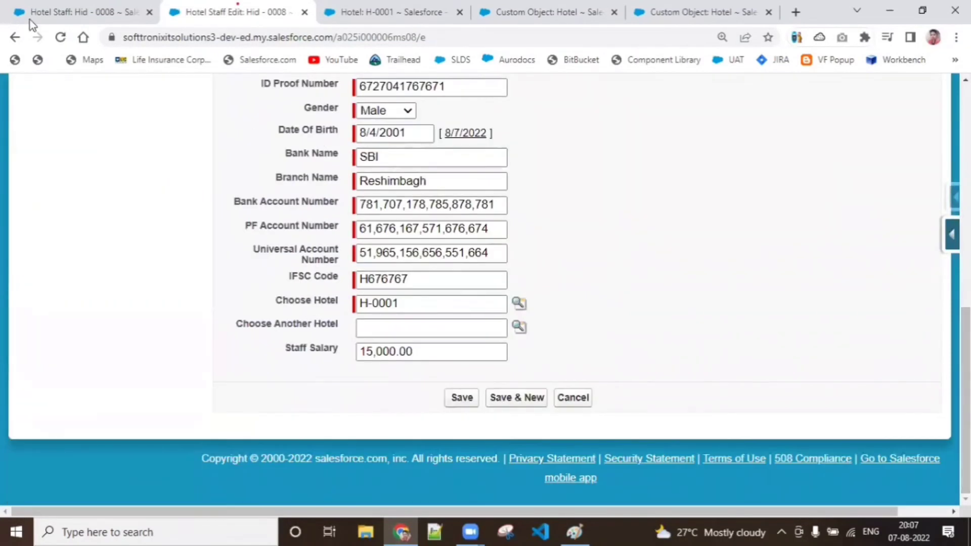
click(60, 37)
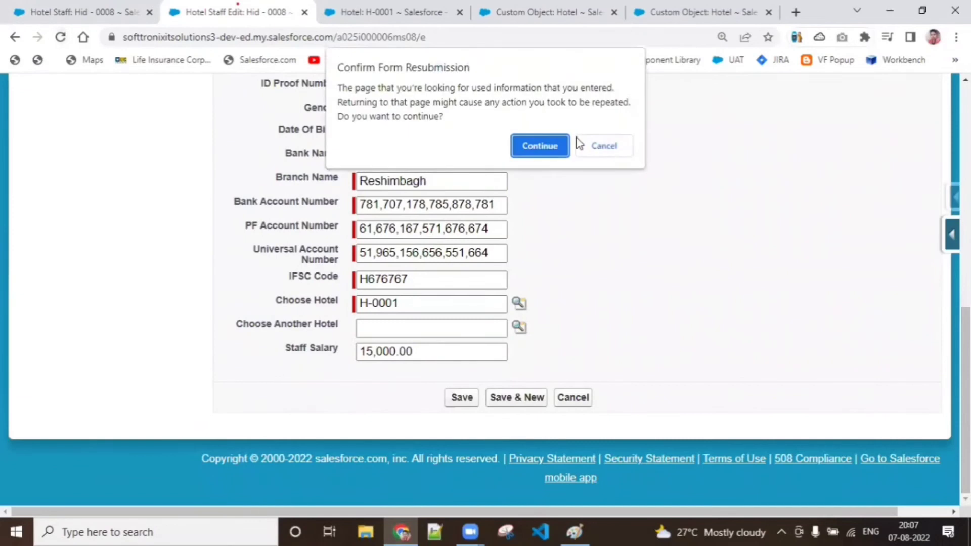
click(552, 150)
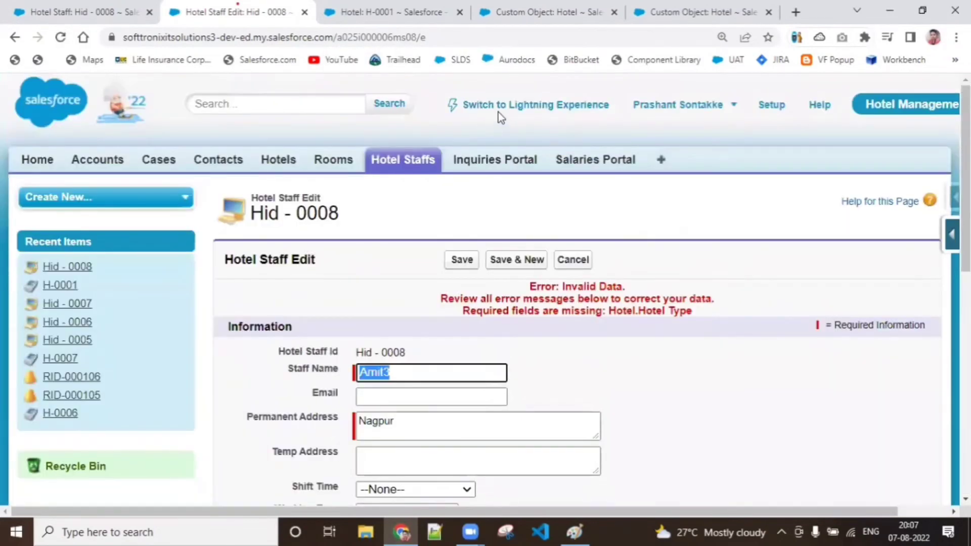
click(486, 89)
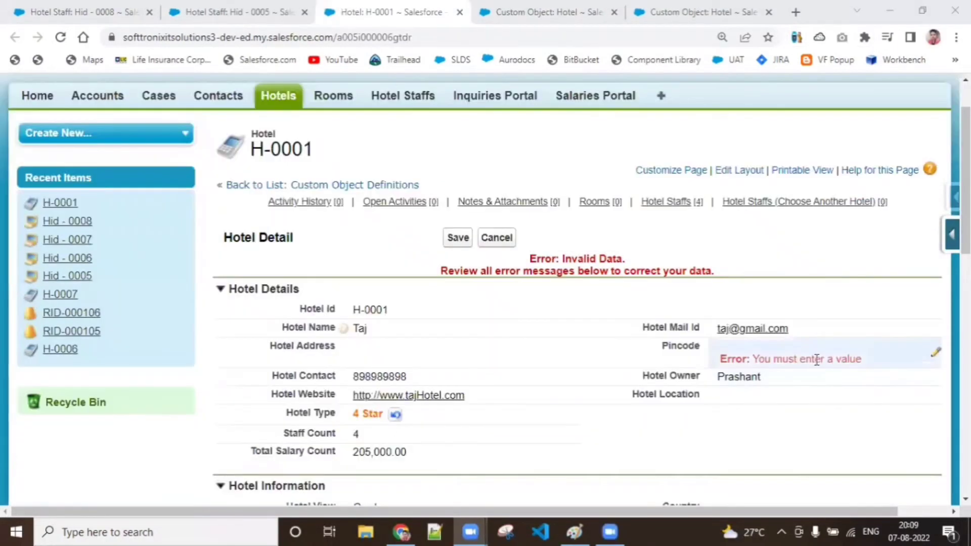
- Enter the pincode 454545 for hotel H-0001 and save the record with its 4 Star hotel type
double_click(816, 358)
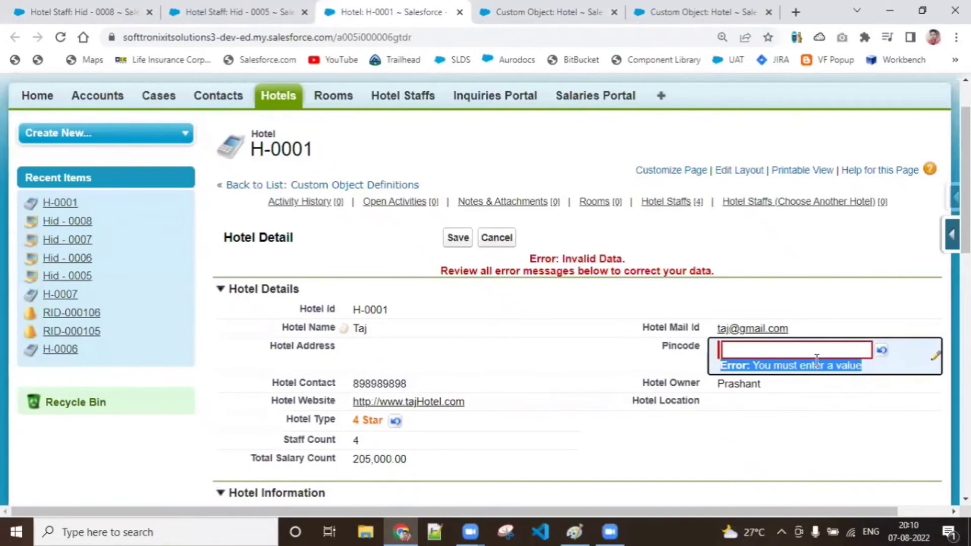
click(813, 346)
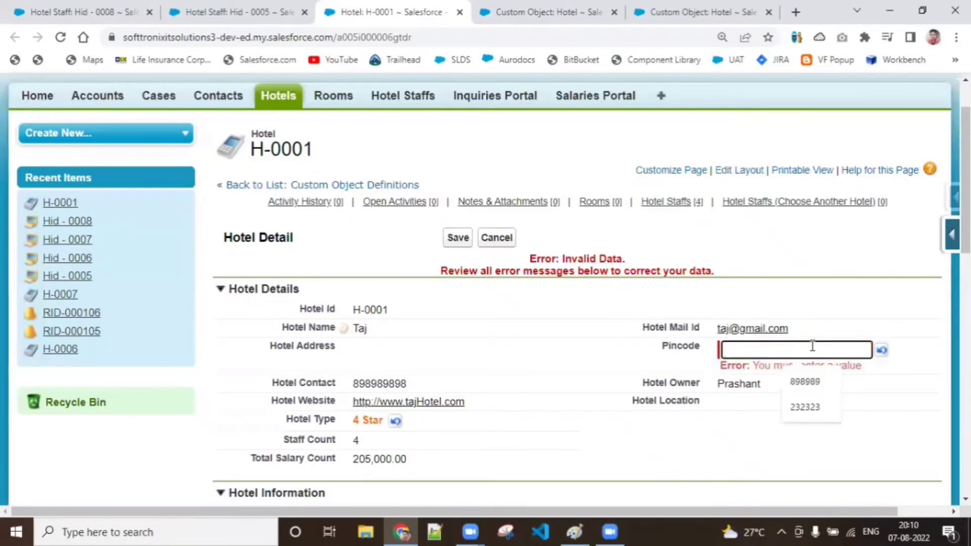
text(454545)
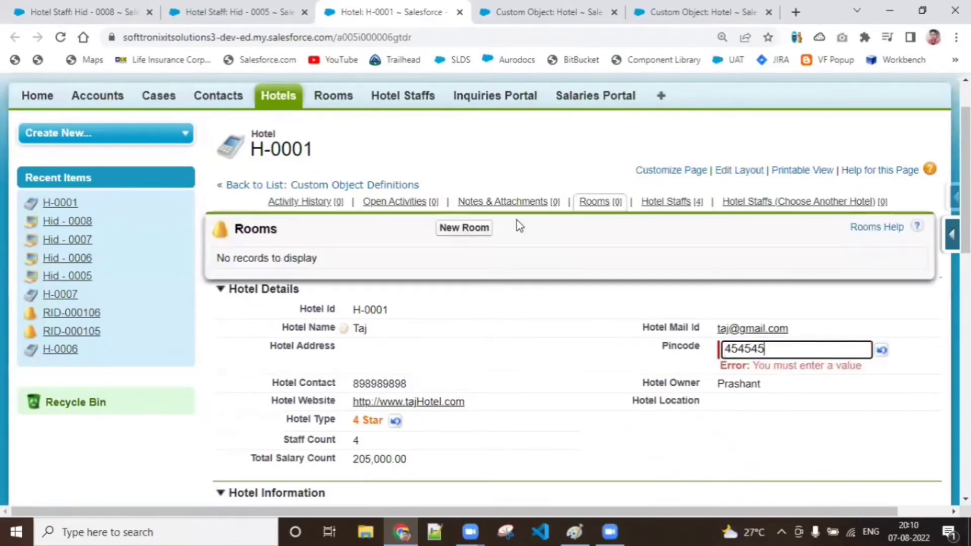
click(457, 237)
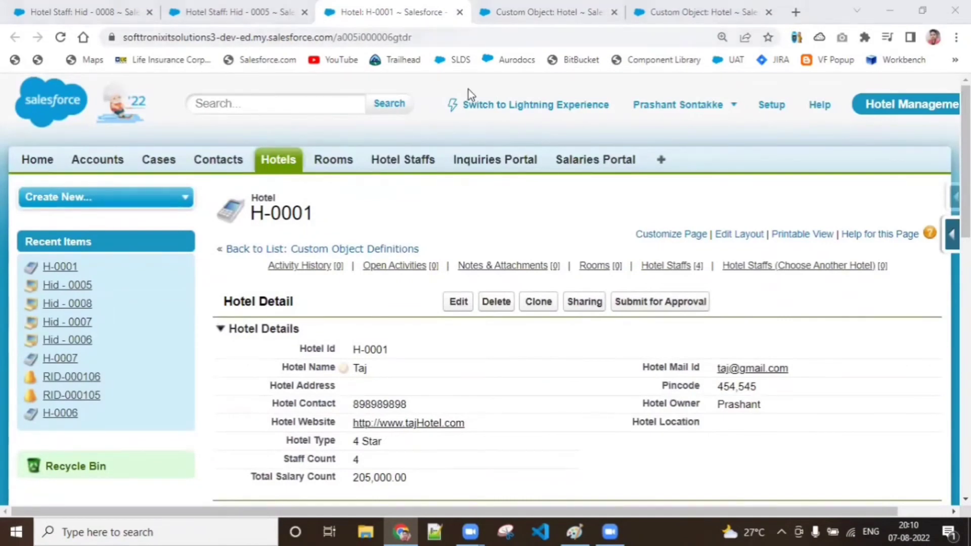
- Save the Hid - 0005 staff record with a Staff Salary of 95,000.00
click(233, 11)
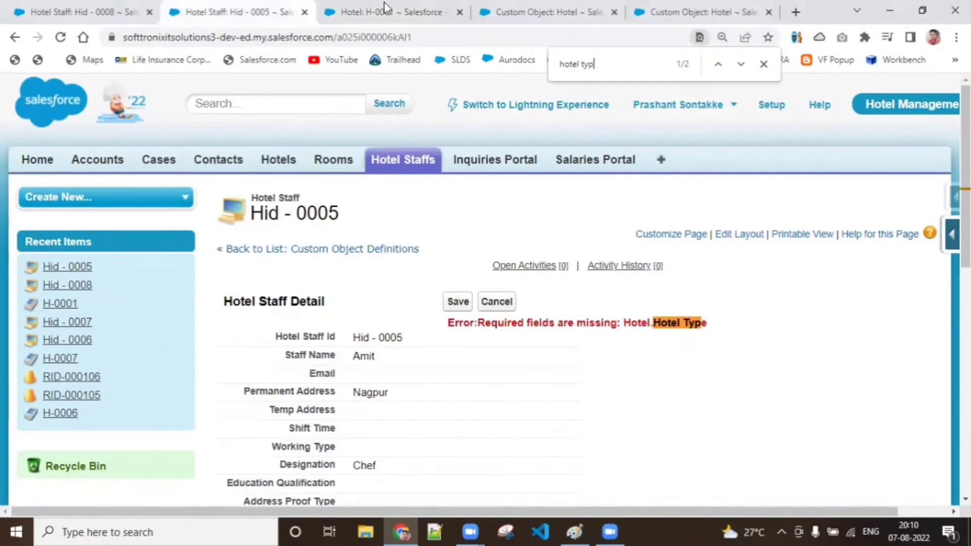
scroll(348, 390, down, 6)
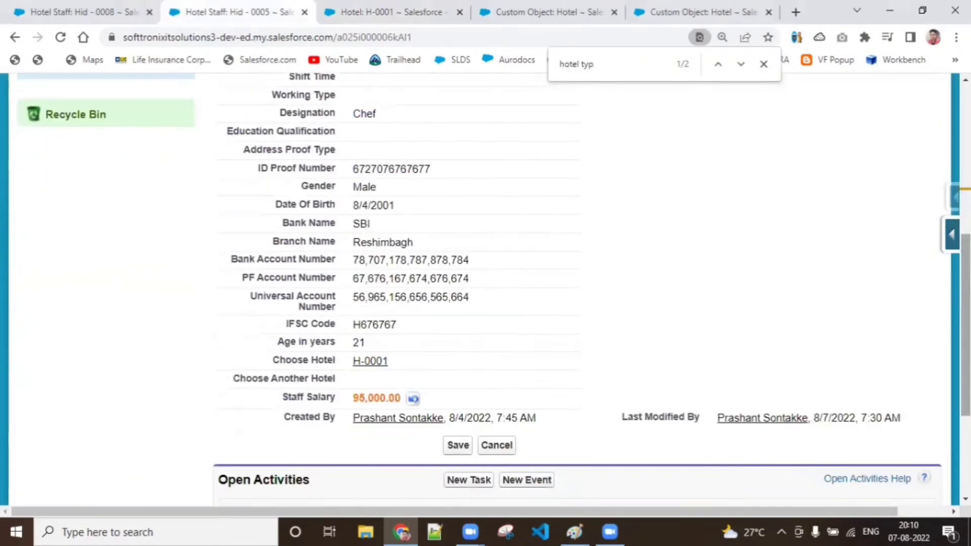
double_click(364, 394)
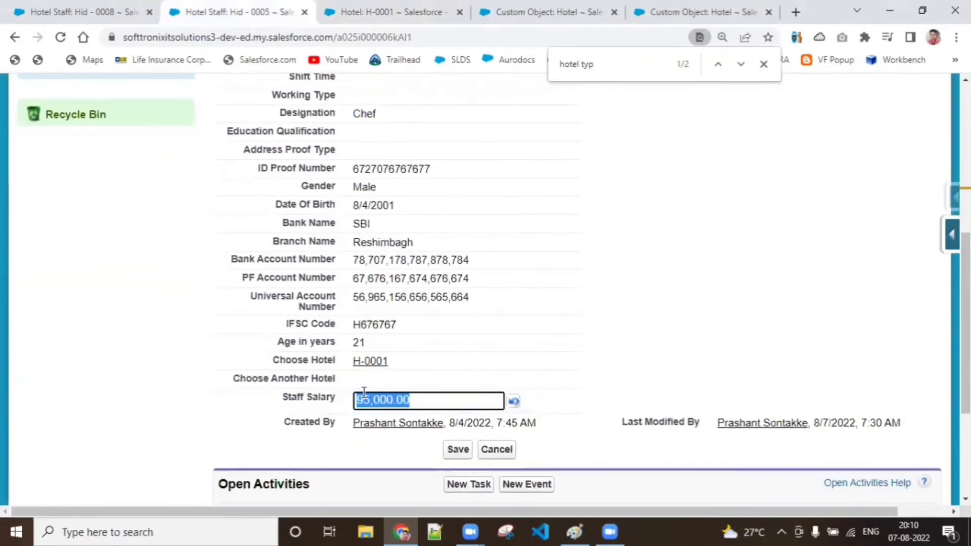
click(458, 450)
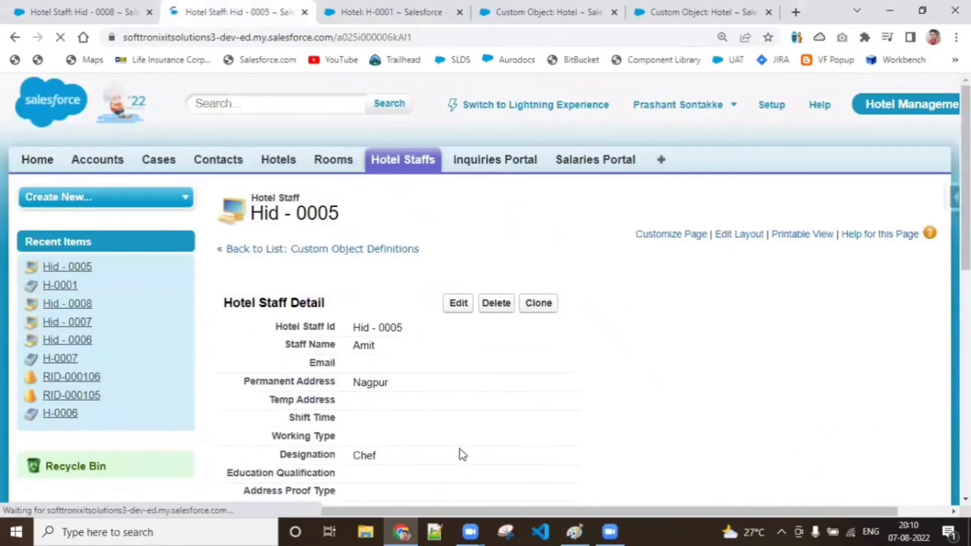
scroll(486, 288, down, 7)
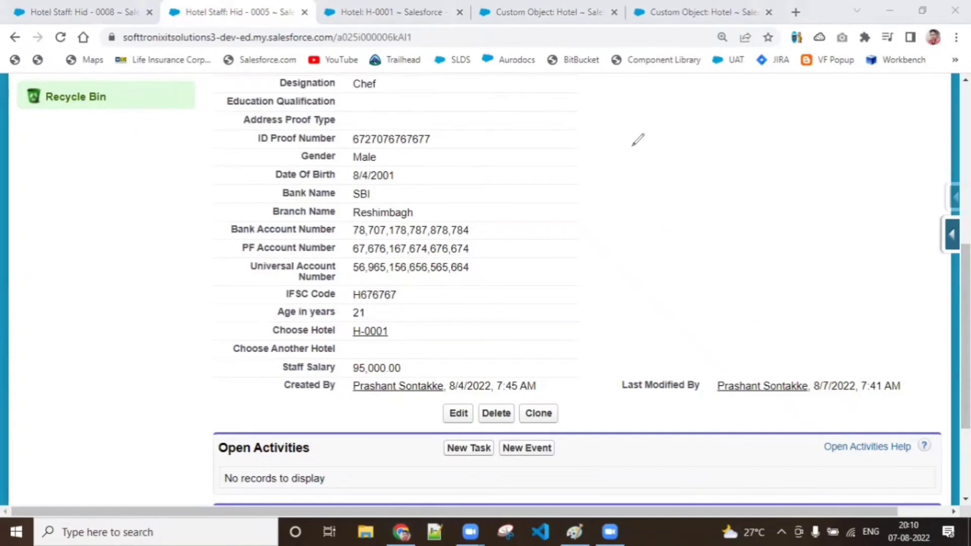
- Annotate the page in red with the salaries 80000, 90000, 25000 and 10000, a sum line and the total 205000
drag(639, 143, 717, 134)
mouse_move(652, 163)
mouse_down()
mouse_move(649, 192)
mouse_move(667, 171)
mouse_move(733, 156)
mouse_move(729, 163)
mouse_up()
mouse_move(646, 204)
mouse_down()
mouse_move(661, 223)
mouse_move(680, 195)
mouse_move(733, 189)
mouse_up()
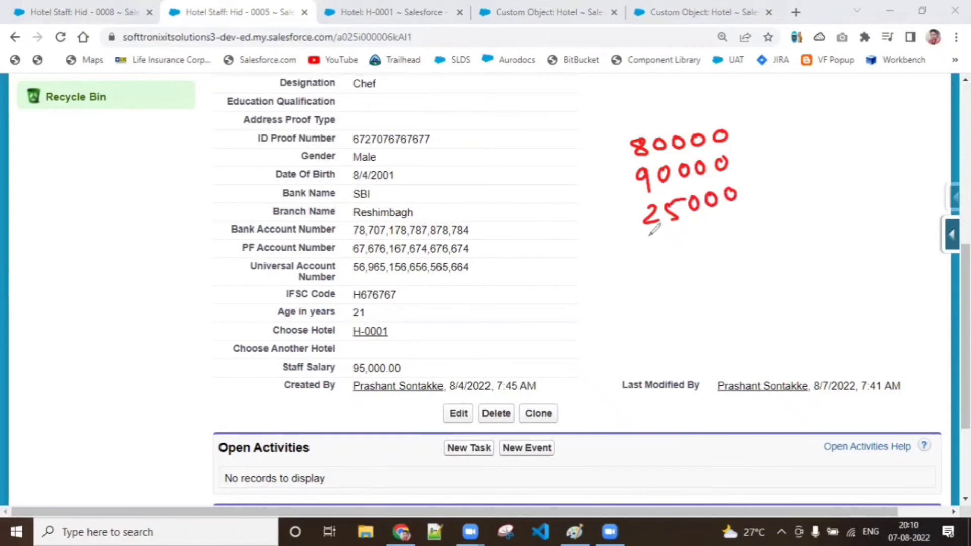
drag(653, 233, 744, 222)
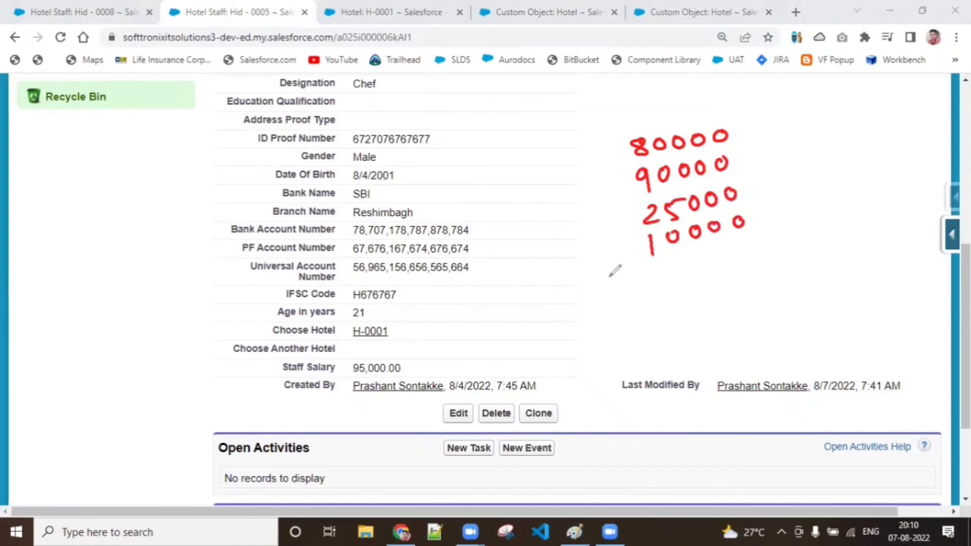
drag(607, 278, 804, 250)
mouse_move(632, 291)
mouse_down()
mouse_move(653, 307)
mouse_move(668, 289)
mouse_move(681, 297)
mouse_move(743, 278)
mouse_up()
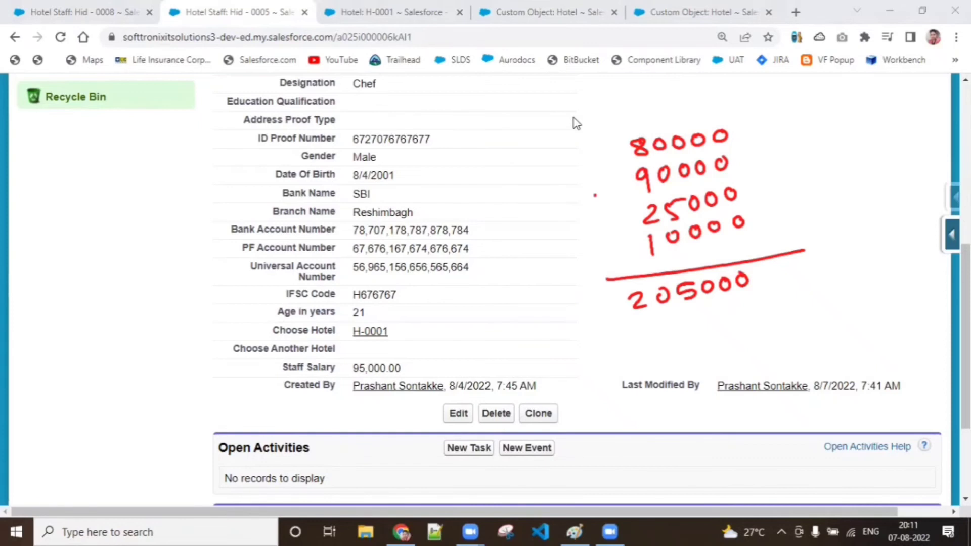
- Strike out the handwritten 90000 in yellow and write 95000 beside it with a check mark
mouse_move(617, 191)
mouse_down()
mouse_move(749, 157)
mouse_move(830, 160)
mouse_up()
drag(834, 141, 883, 141)
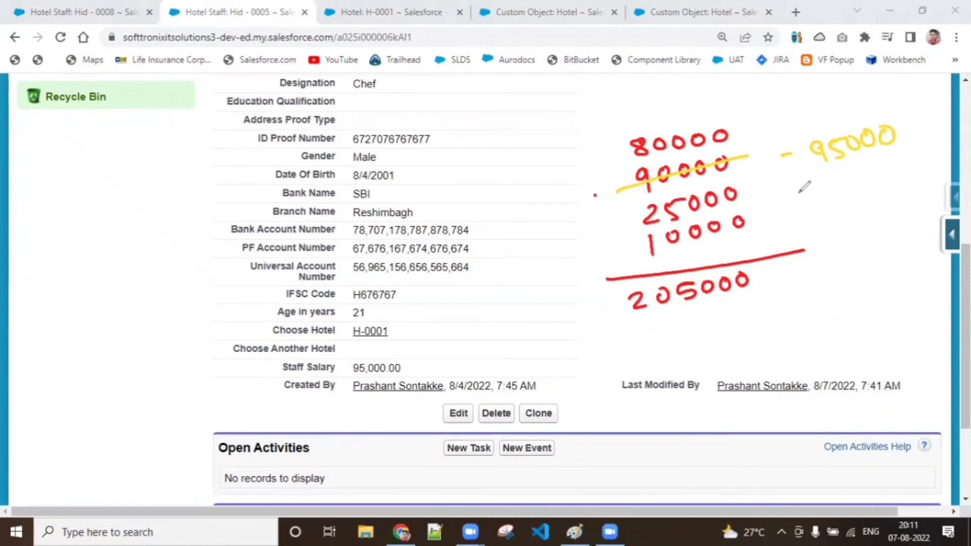
drag(828, 126, 828, 133)
- Write + 5000 in yellow below the handwritten 205000, draw a sum line and write 2010000 beneath it
drag(611, 326, 627, 319)
drag(619, 315, 618, 334)
mouse_move(689, 306)
mouse_down()
mouse_move(700, 324)
mouse_move(704, 303)
mouse_move(719, 313)
mouse_up()
drag(729, 306, 729, 302)
drag(748, 300, 746, 300)
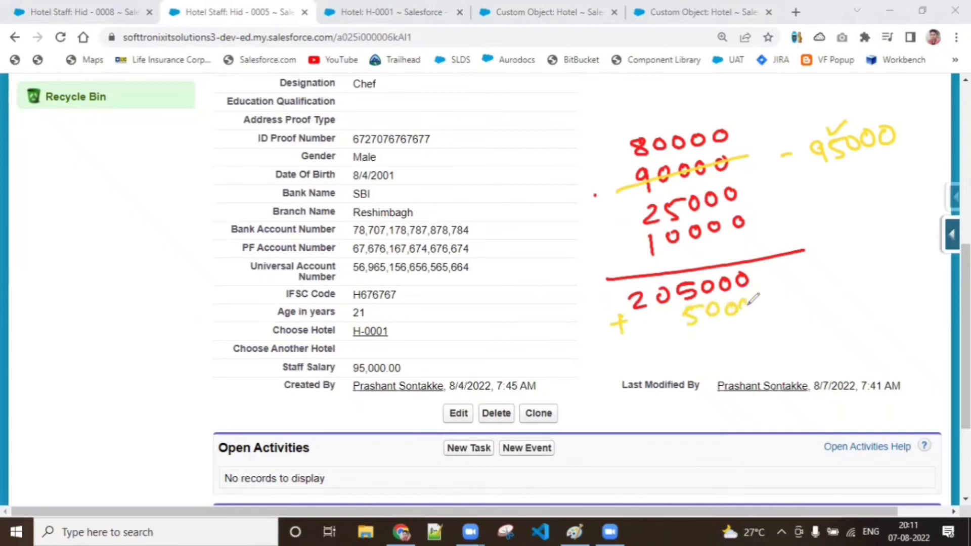
drag(613, 356, 786, 320)
drag(639, 360, 681, 355)
mouse_move(693, 344)
mouse_down()
mouse_move(689, 362)
mouse_move(764, 334)
mouse_up()
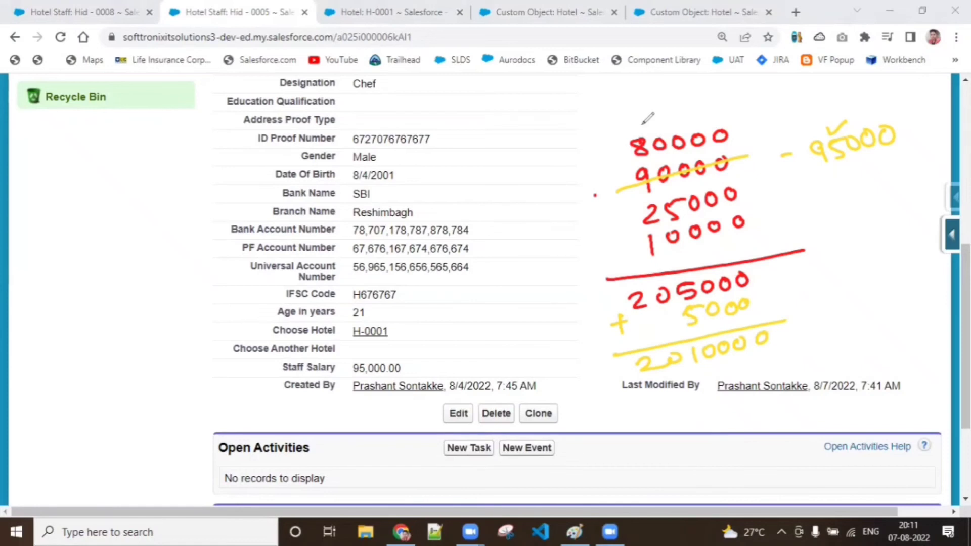
- Open the linked hotel H-0001 in a new browser tab, close a duplicate tab, and check the hotel's Total Salary Count
right_click(377, 336)
click(405, 340)
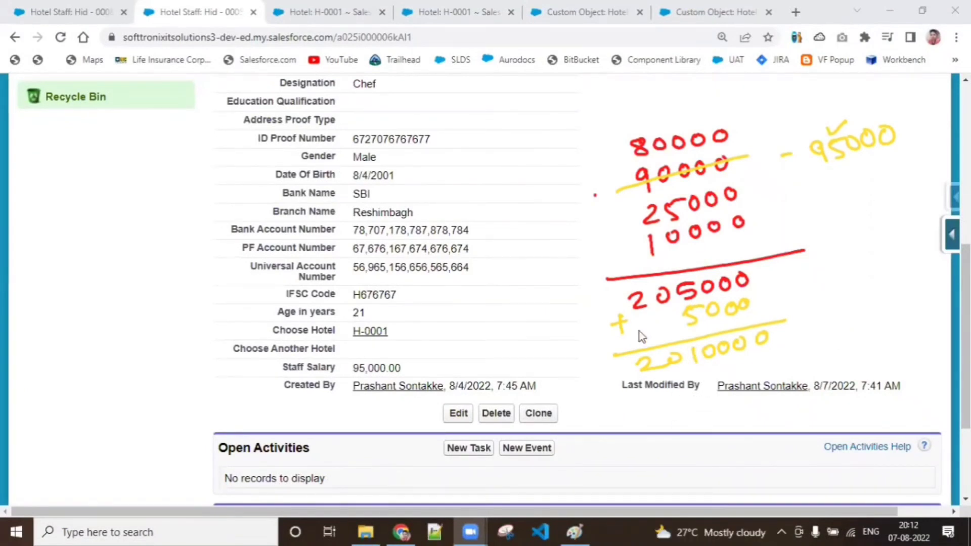
right_click(375, 333)
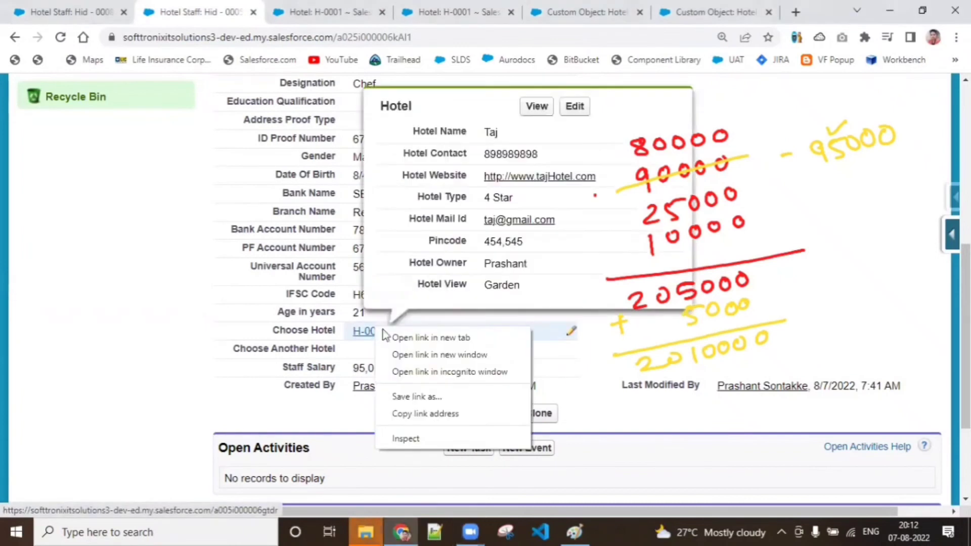
click(425, 336)
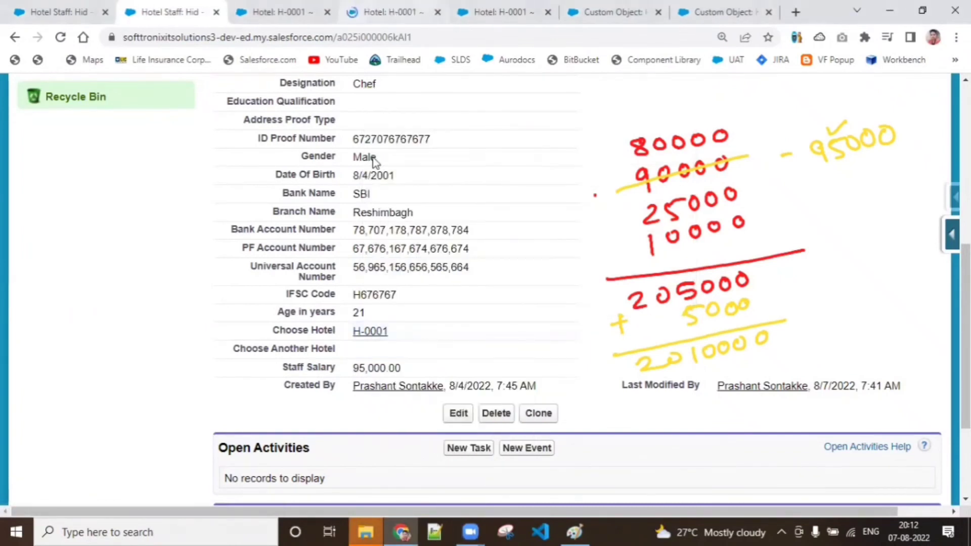
click(364, 13)
click(328, 12)
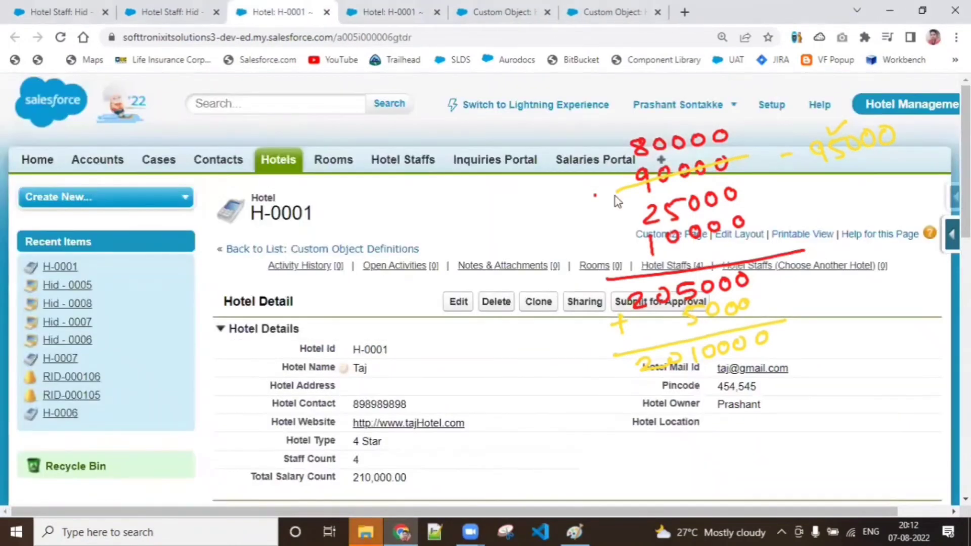
scroll(485, 304, down, 3)
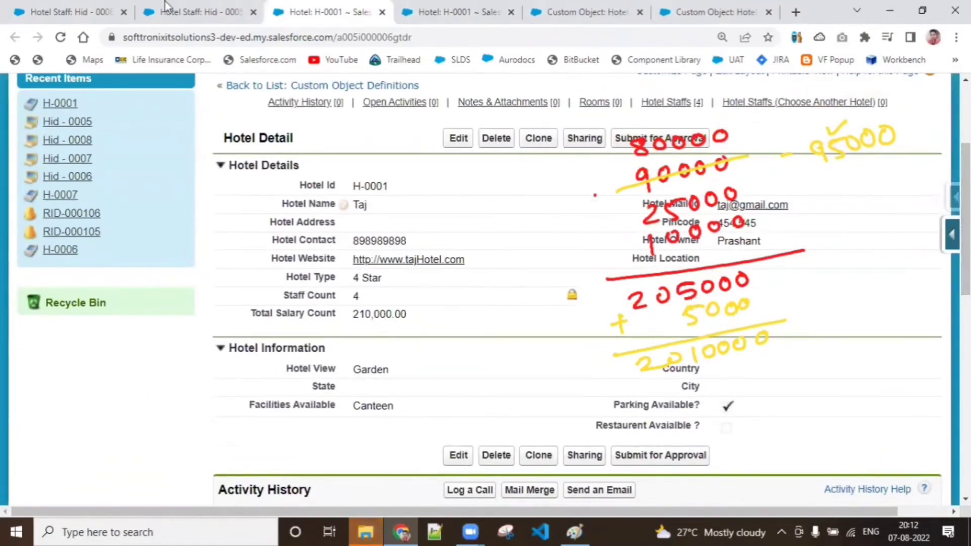
- Set the Hid - 0005 Staff Salary to 75,000.00, save it, and reload hotel H-0001 to check its Total Salary Count
click(215, 8)
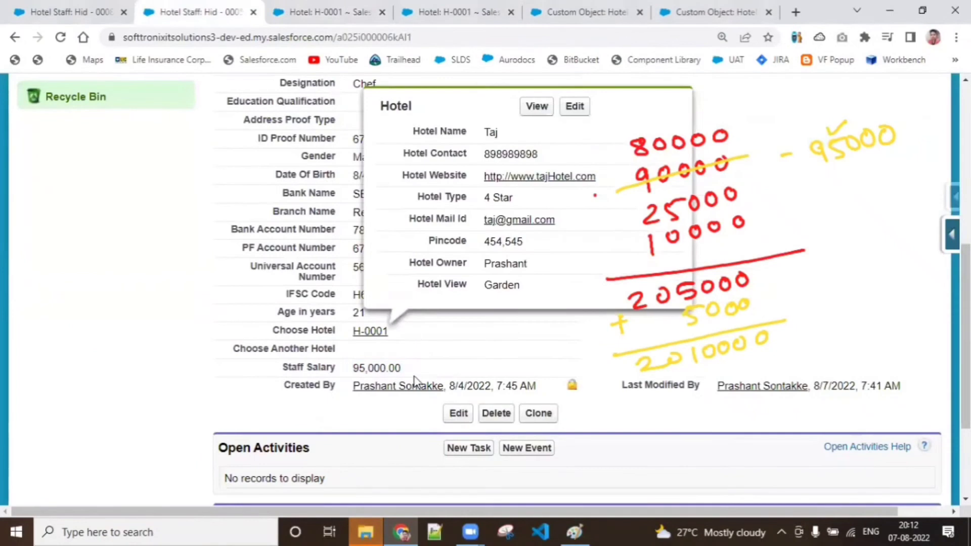
double_click(441, 362)
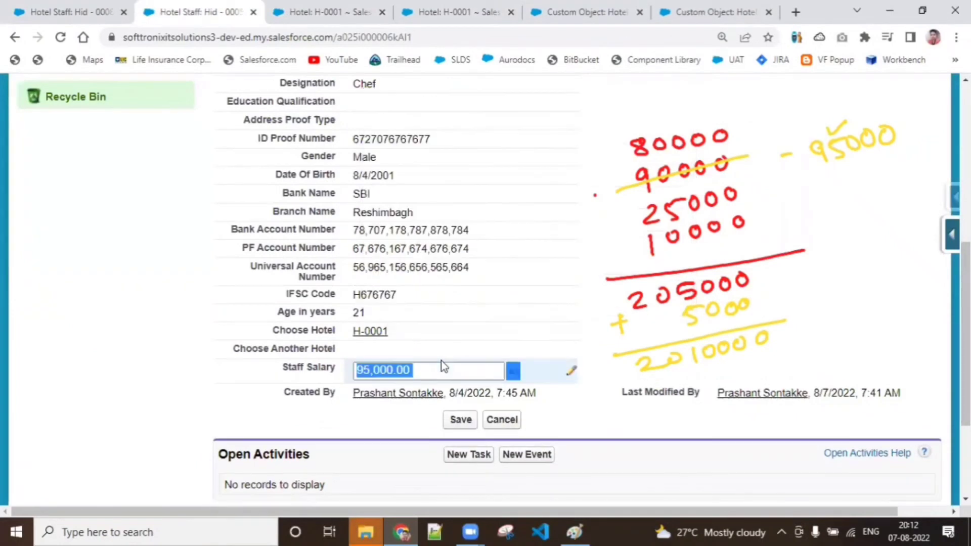
click(366, 370)
key(BackSpace)
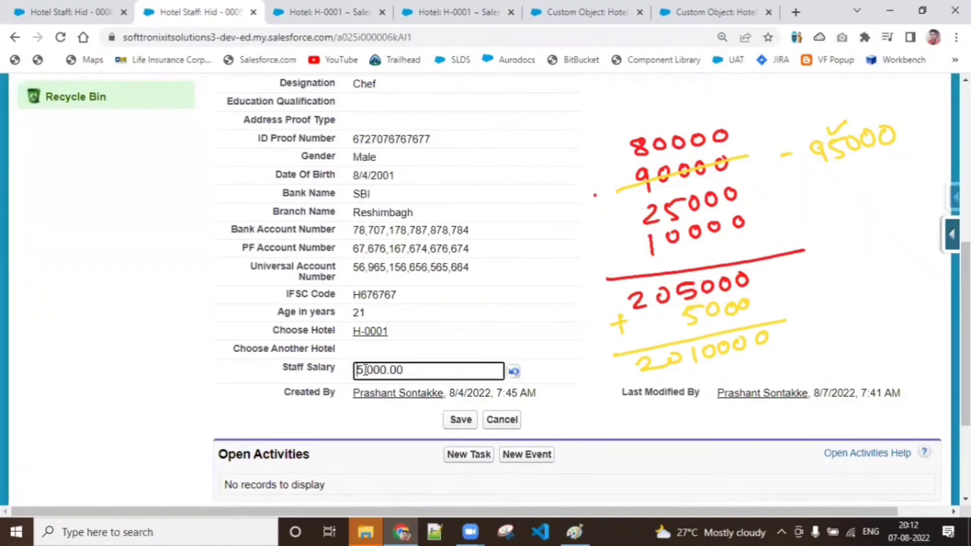
text(75,)
click(457, 419)
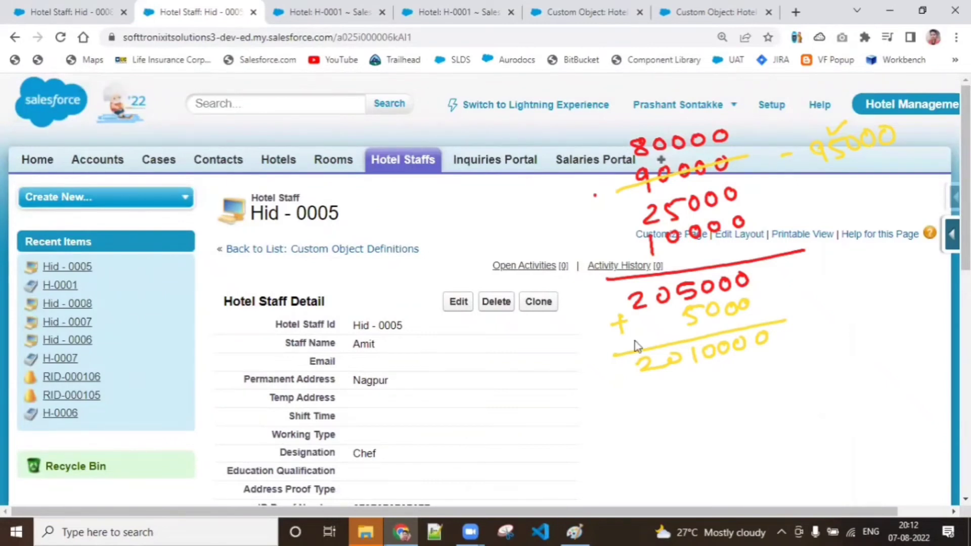
click(323, 8)
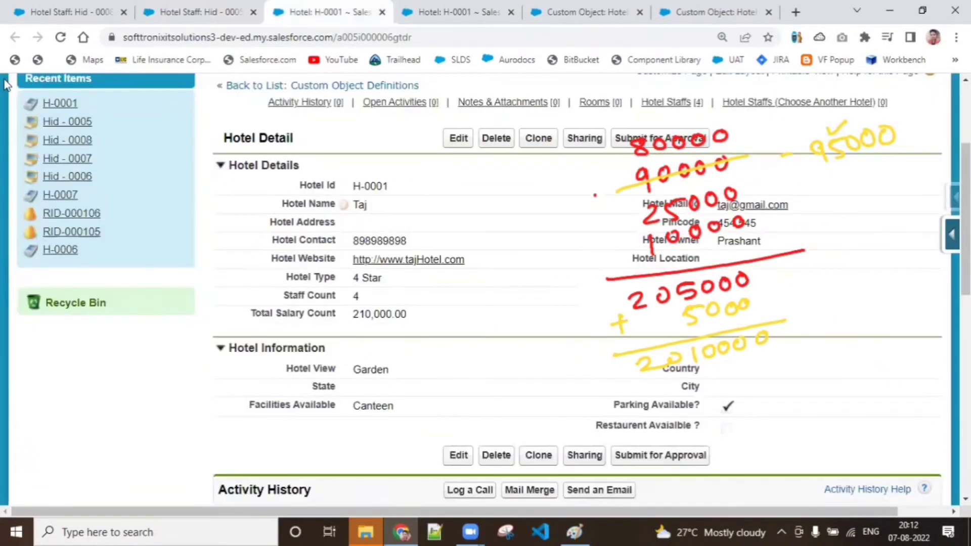
click(61, 38)
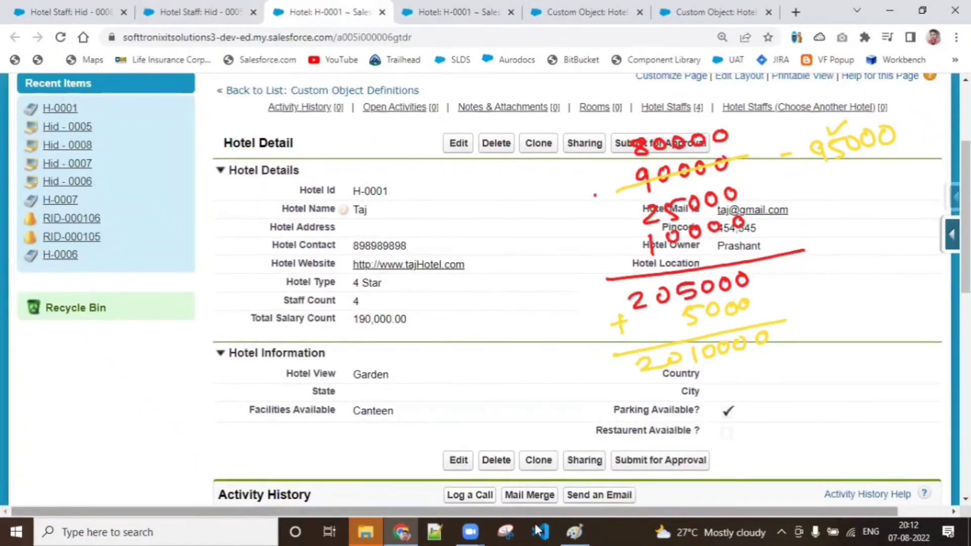
- Switch to the RollUp3 drawing in Paint and erase the handwritten salary calculation below 80000
click(559, 527)
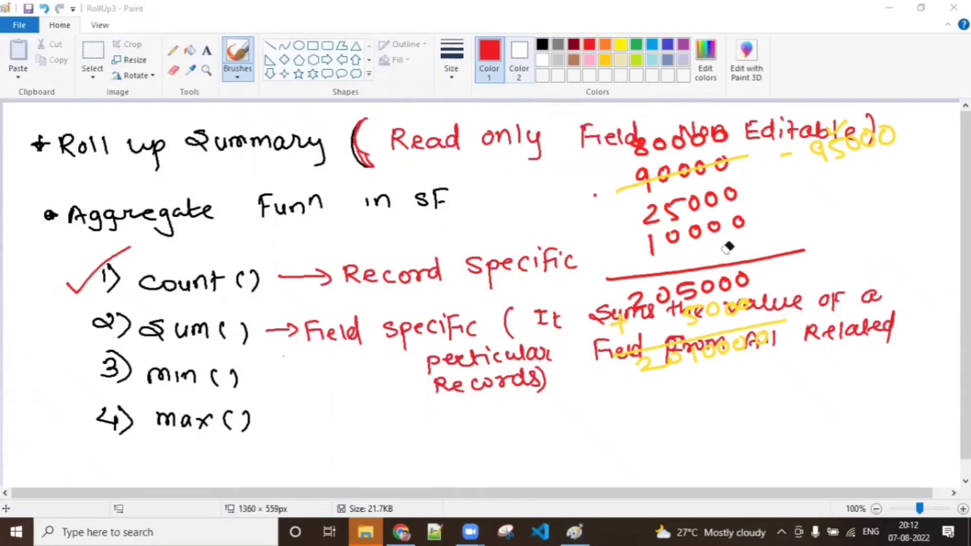
mouse_move(701, 190)
mouse_down()
mouse_move(650, 178)
mouse_move(724, 162)
mouse_move(745, 207)
mouse_move(654, 217)
mouse_move(685, 245)
mouse_move(638, 316)
mouse_move(688, 283)
mouse_move(744, 276)
mouse_up()
mouse_move(680, 351)
mouse_down()
mouse_move(639, 363)
mouse_move(734, 324)
mouse_move(740, 363)
mouse_move(790, 312)
mouse_move(756, 331)
mouse_move(847, 222)
mouse_move(754, 180)
mouse_move(793, 181)
mouse_move(886, 134)
mouse_up()
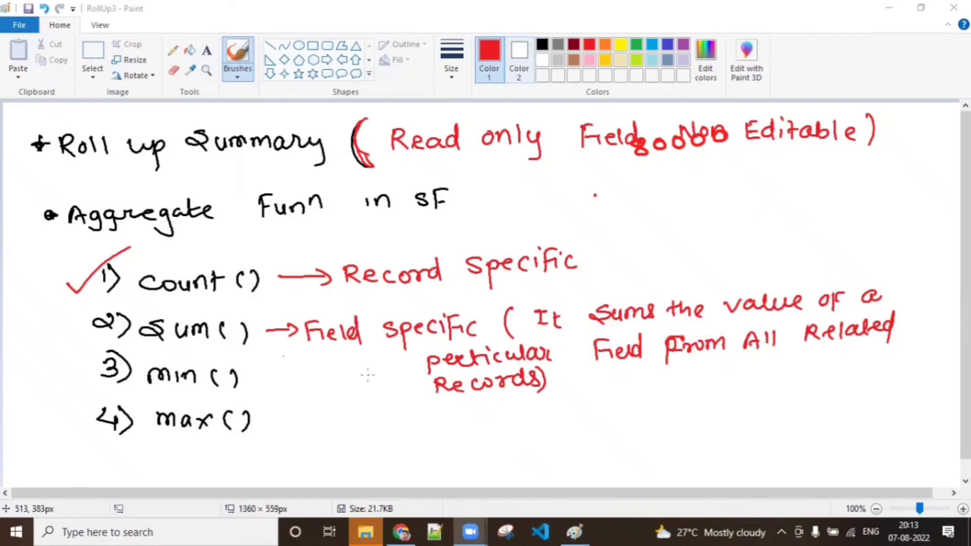
click(252, 373)
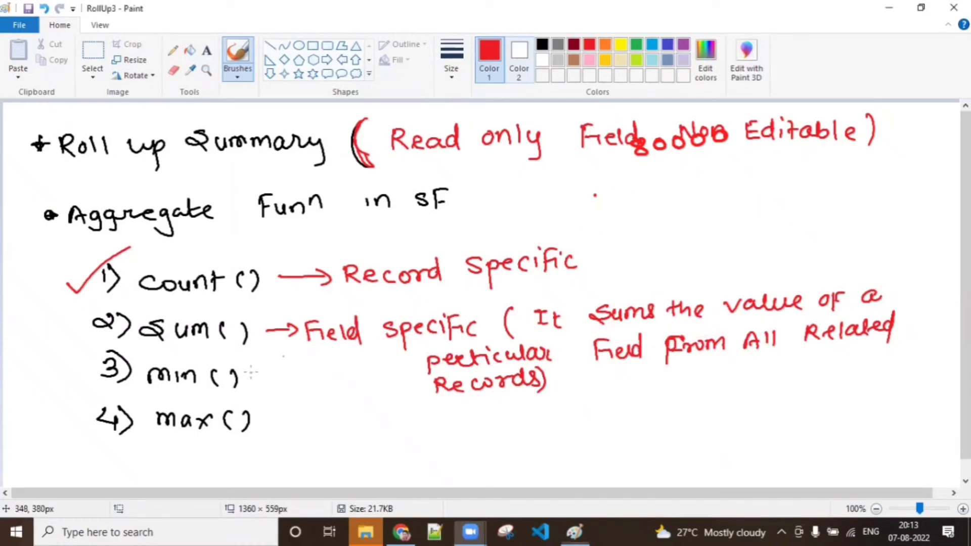
- Draw a red connector from min() and max() and write Field Specific at its end
mouse_move(257, 380)
mouse_down()
mouse_move(285, 380)
mouse_move(324, 417)
mouse_move(337, 400)
mouse_up()
mouse_move(326, 409)
mouse_down()
mouse_move(371, 403)
mouse_move(408, 419)
mouse_move(438, 417)
mouse_up()
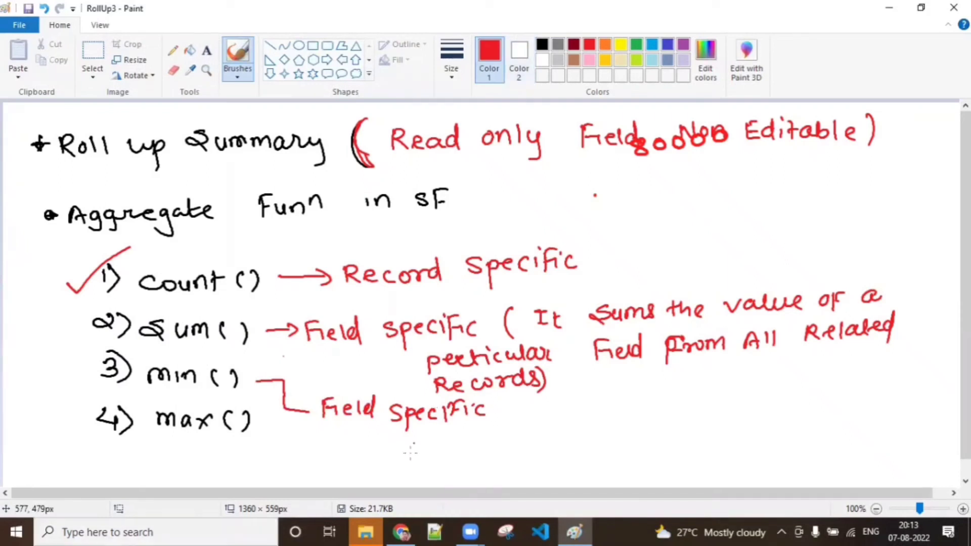
- Switch to hotel H-0001 in Chrome and clear the red handwritten 80000 from the screen
click(402, 531)
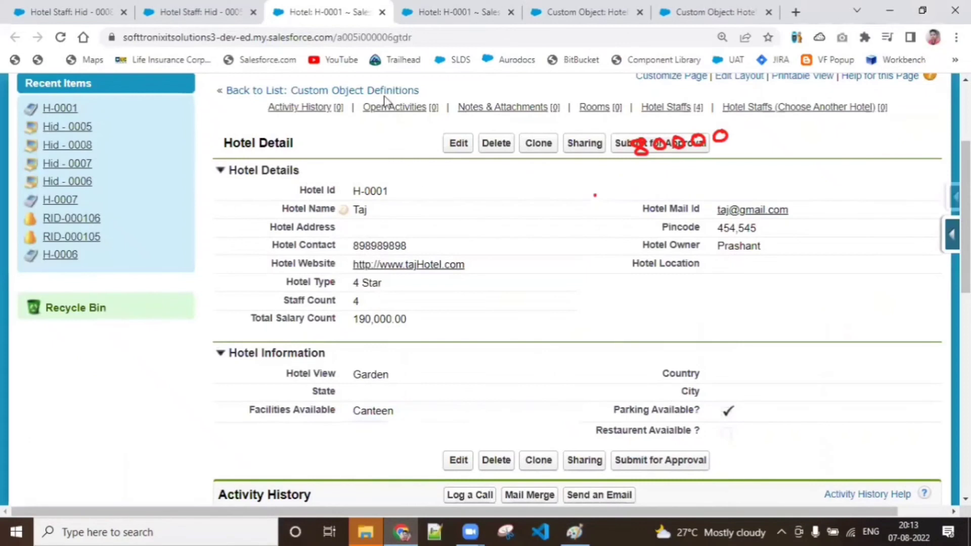
click(441, 96)
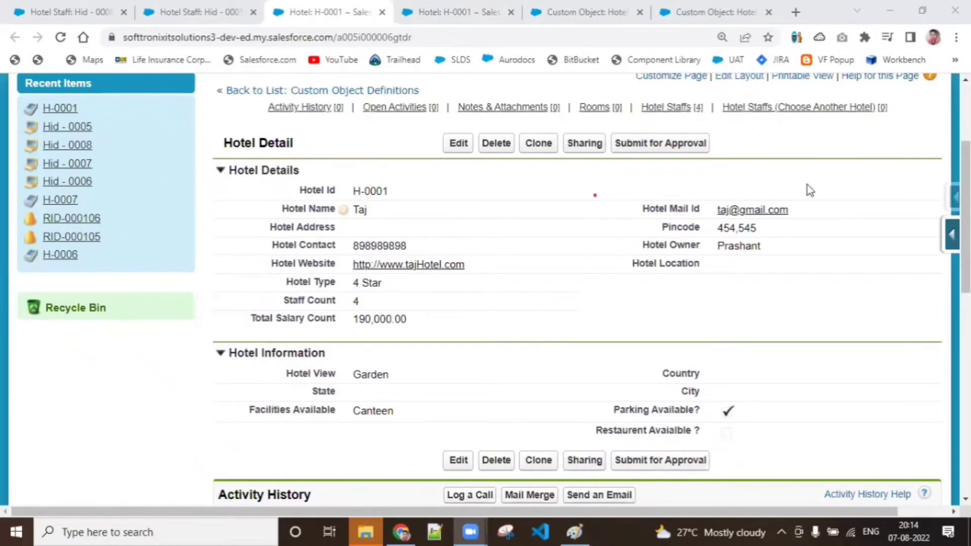
- Open the Hid - 0005 and Hid - 0008 records from the Hotel Staffs list and check the Staff Salary
click(221, 10)
click(390, 169)
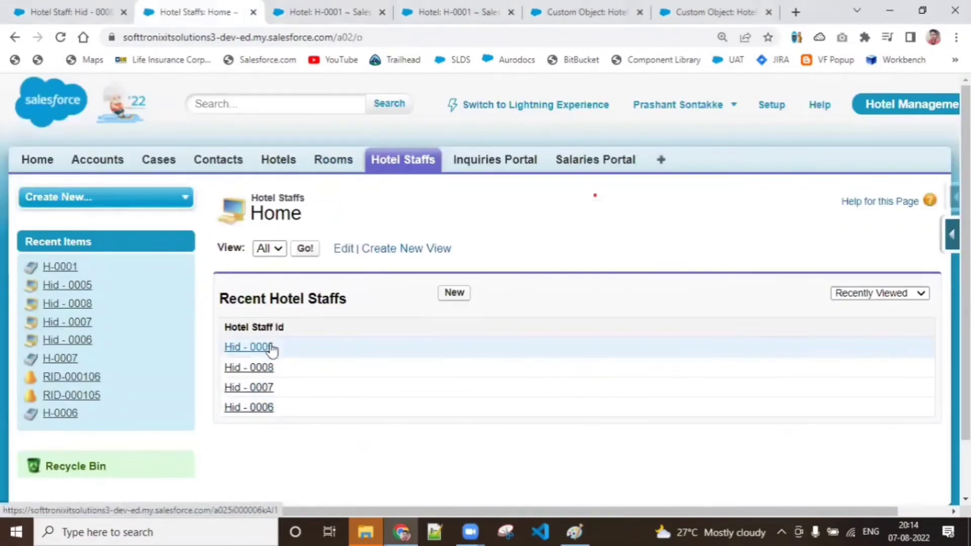
click(272, 348)
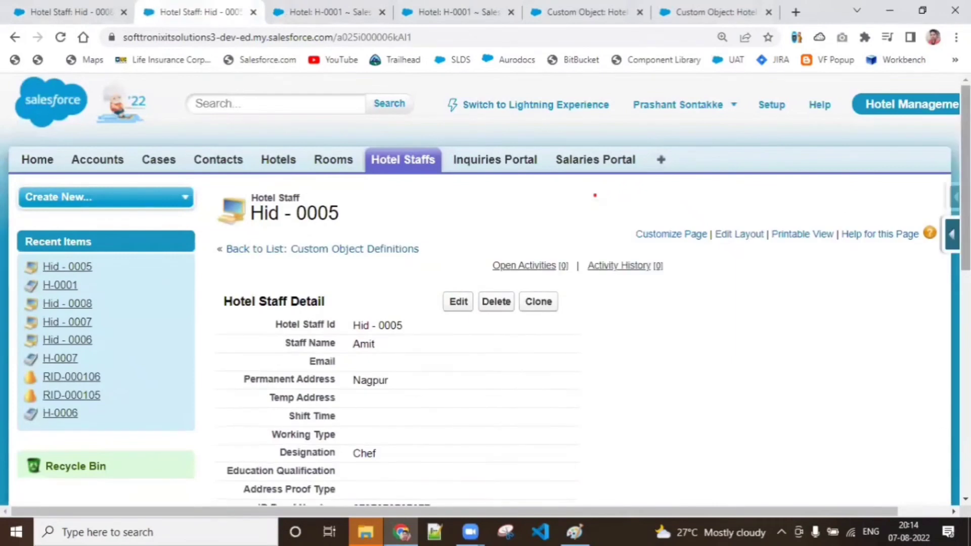
drag(966, 157, 965, 129)
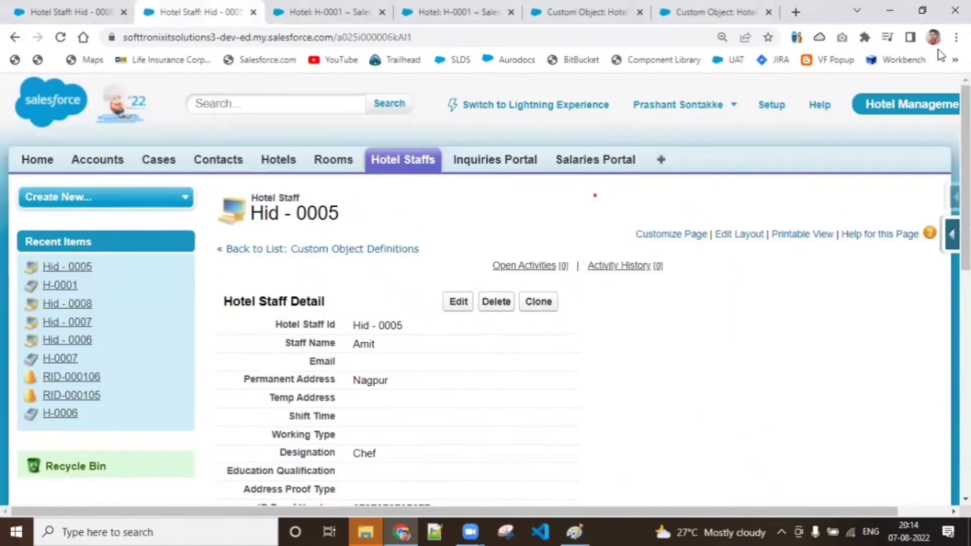
click(399, 161)
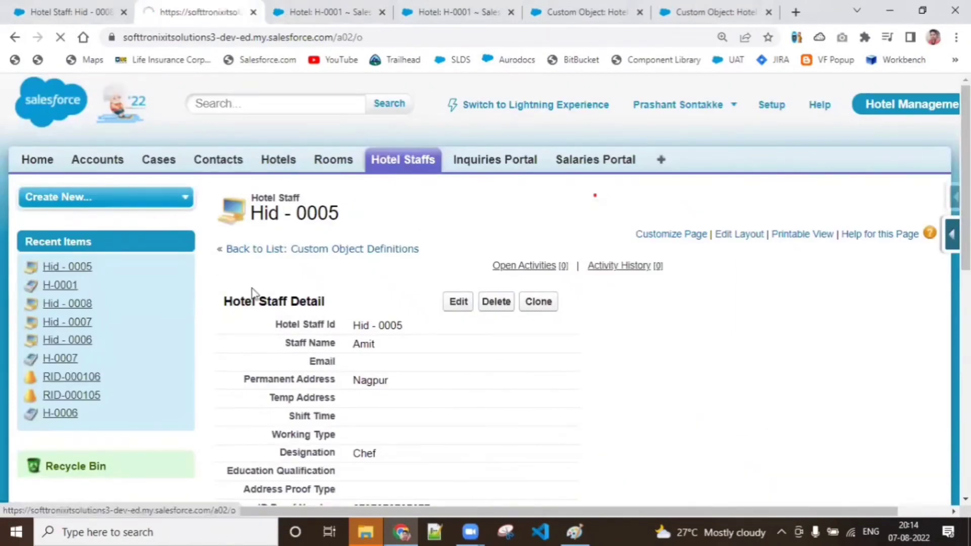
click(267, 370)
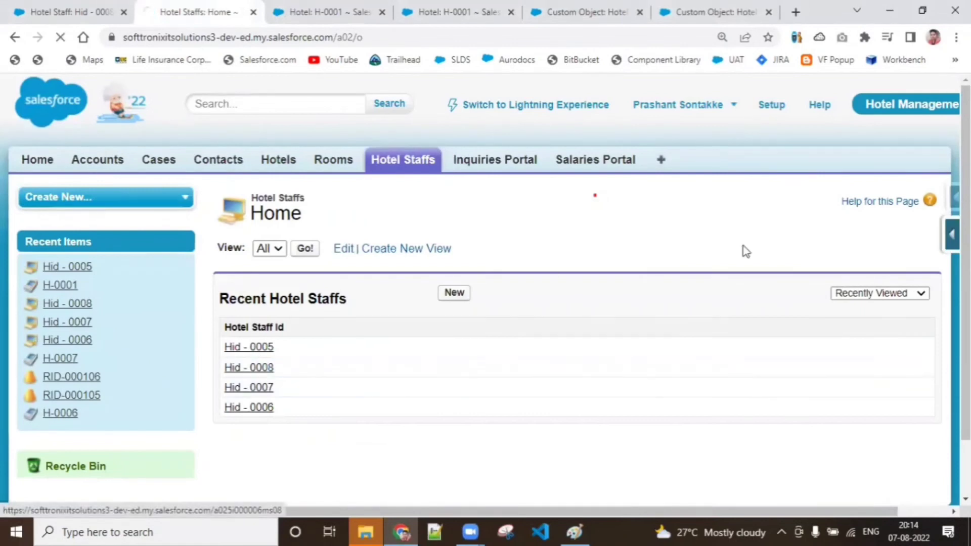
scroll(746, 251, down, 8)
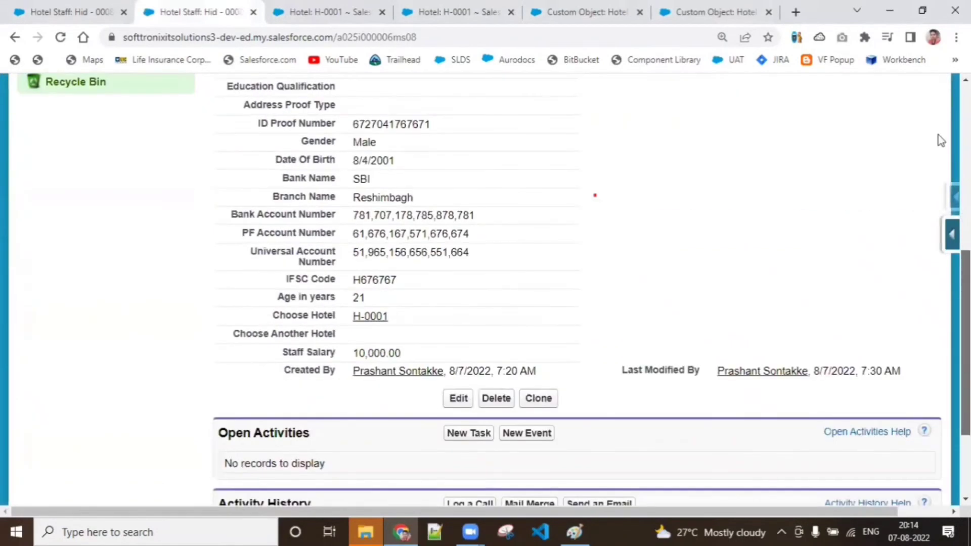
scroll(427, 182, up, 8)
- Open the Hid - 0007 and Hid - 0006 records from the Hotel Staffs list and check each Staff Salary
click(409, 168)
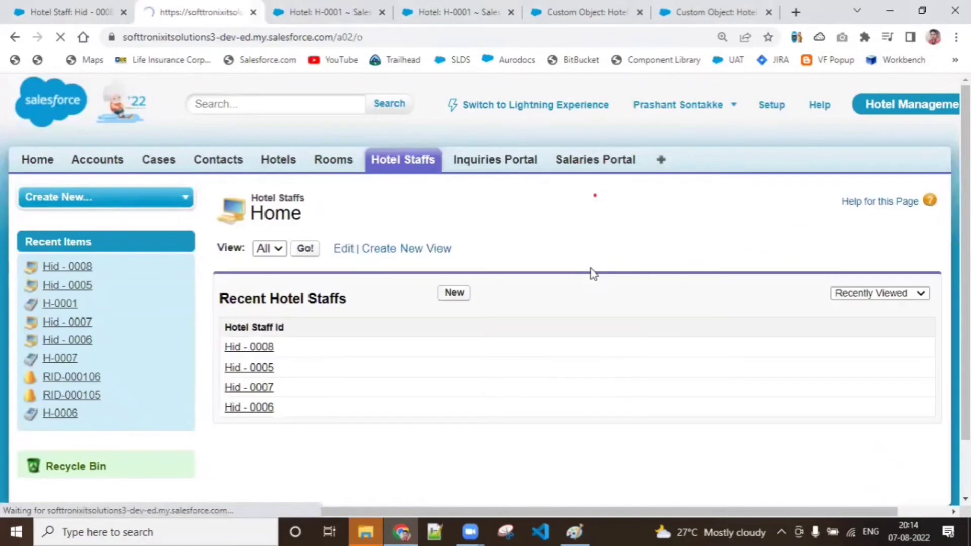
scroll(411, 339, down, 1)
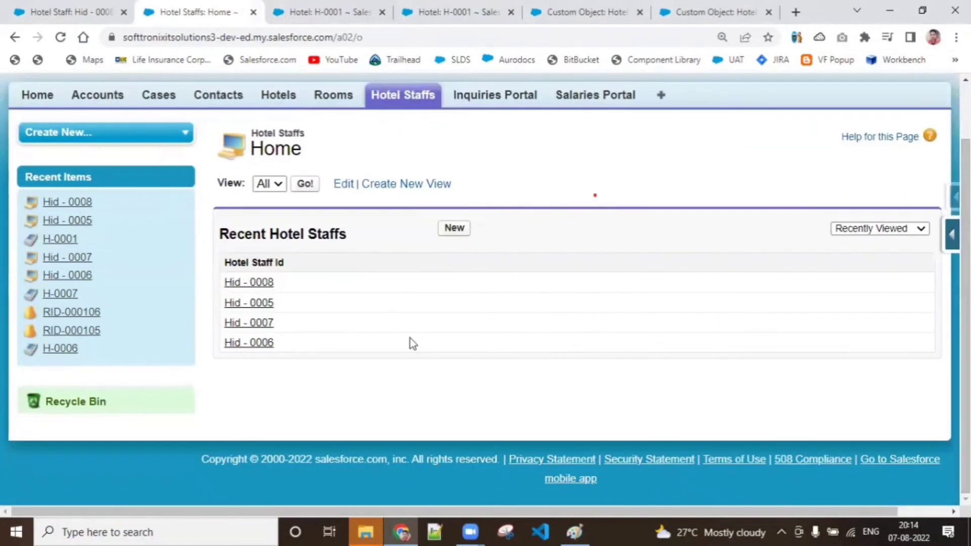
click(233, 327)
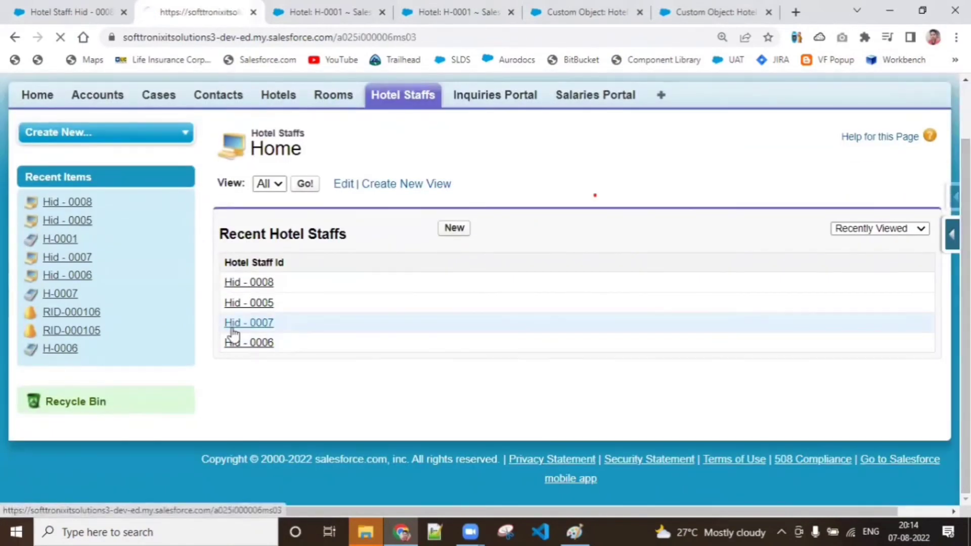
scroll(487, 110, down, 6)
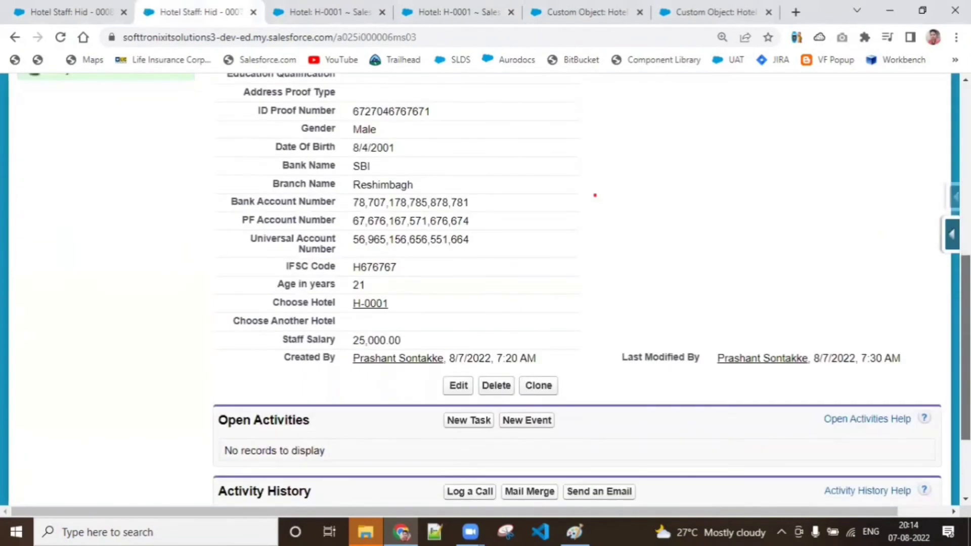
scroll(488, 110, up, 6)
click(413, 167)
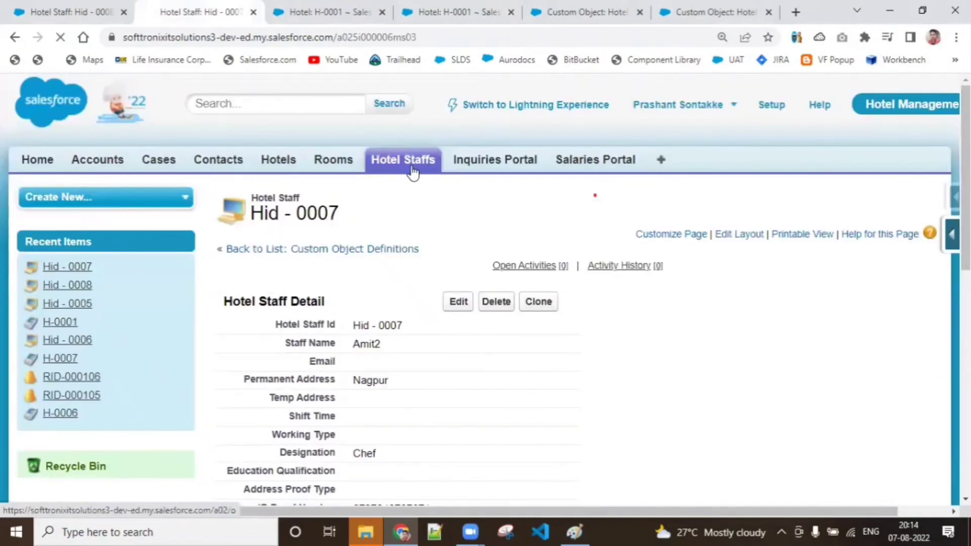
click(257, 407)
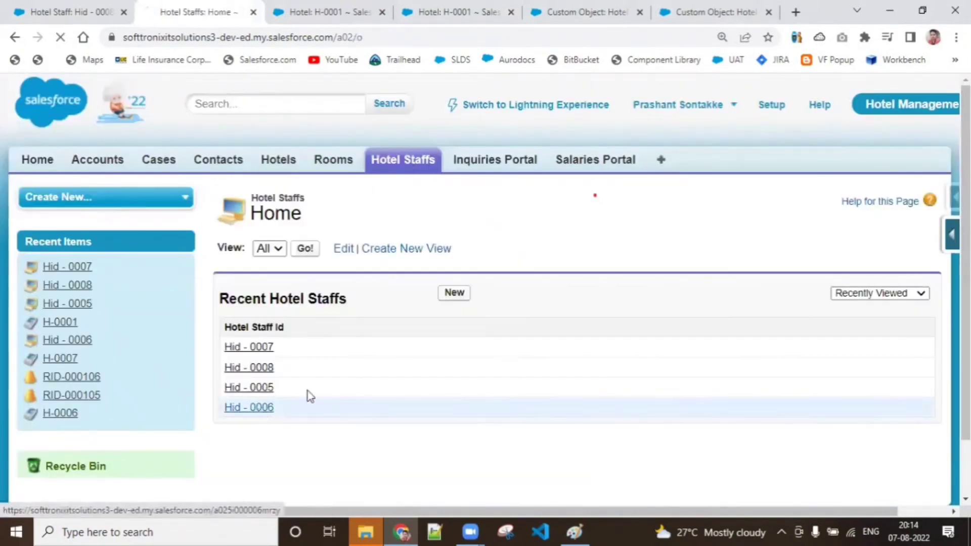
scroll(595, 195, down, 5)
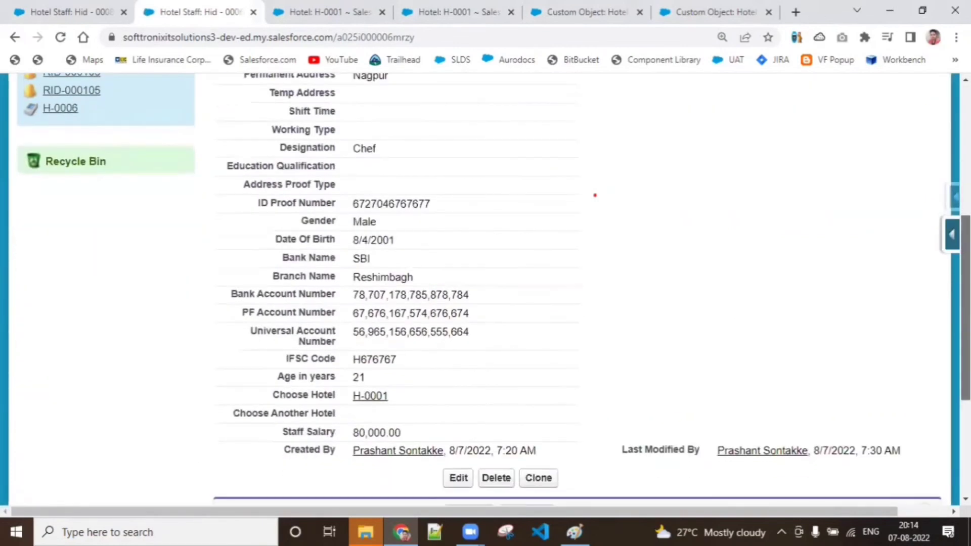
drag(966, 304, 942, 39)
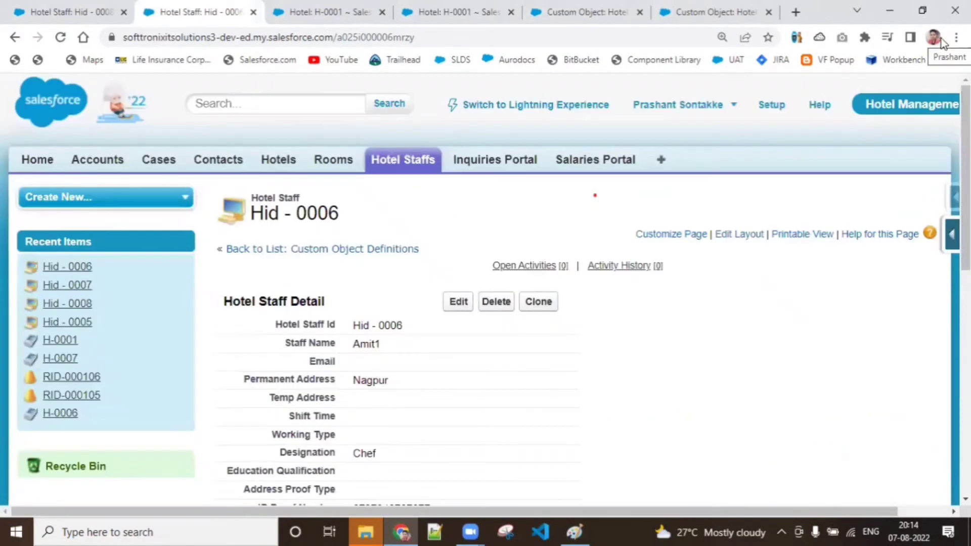
- Write the four staff salaries 75000, 80000, 10000 and 25000 in red, one below the other, beside the Hid - 0006 record
click(479, 114)
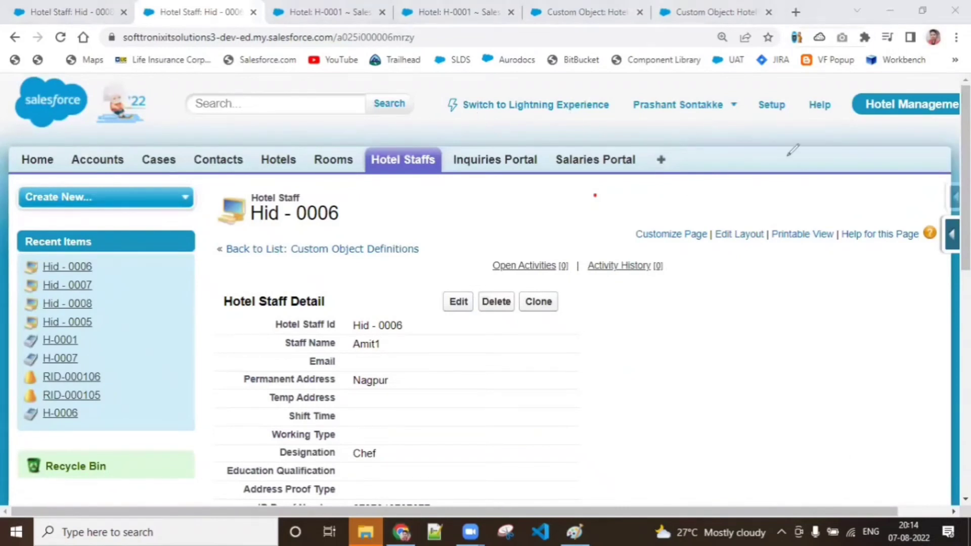
mouse_move(787, 132)
mouse_down()
mouse_move(793, 142)
mouse_move(863, 130)
mouse_up()
mouse_move(805, 147)
mouse_down()
mouse_move(792, 167)
mouse_move(805, 150)
mouse_move(867, 157)
mouse_up()
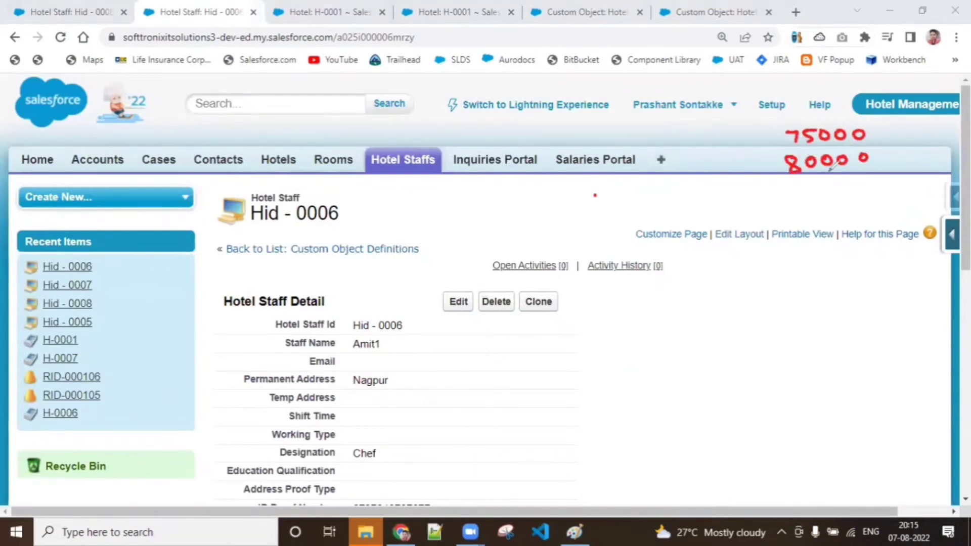
drag(798, 183, 866, 183)
mouse_move(791, 203)
mouse_down()
mouse_move(797, 219)
mouse_move(840, 200)
mouse_move(866, 202)
mouse_up()
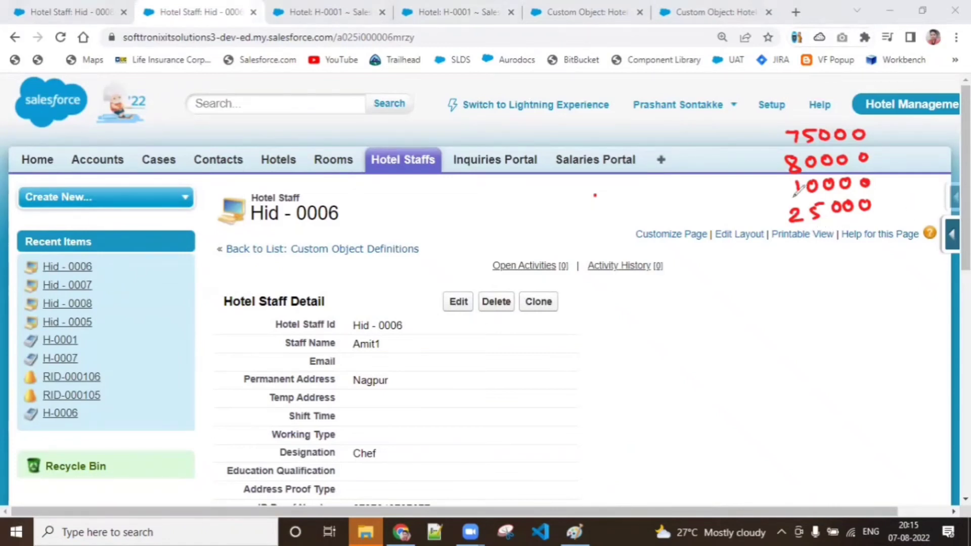
- Label the handwritten 10000 as Min and the handwritten 80000 as Max in red
drag(760, 194, 777, 191)
mouse_move(713, 196)
mouse_down()
mouse_move(752, 184)
mouse_move(762, 194)
mouse_up()
drag(719, 228, 729, 209)
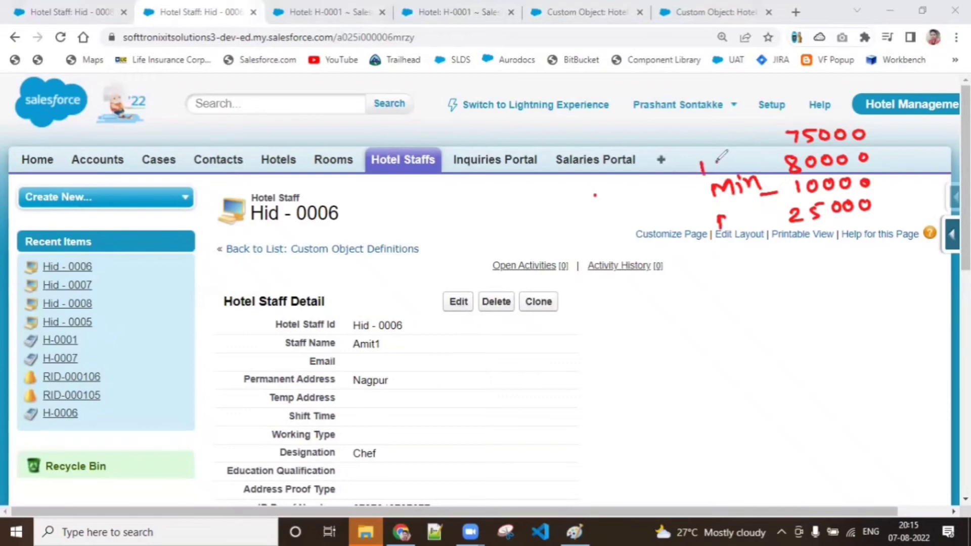
mouse_move(703, 169)
mouse_down()
mouse_move(717, 151)
mouse_move(754, 172)
mouse_up()
drag(755, 156, 740, 172)
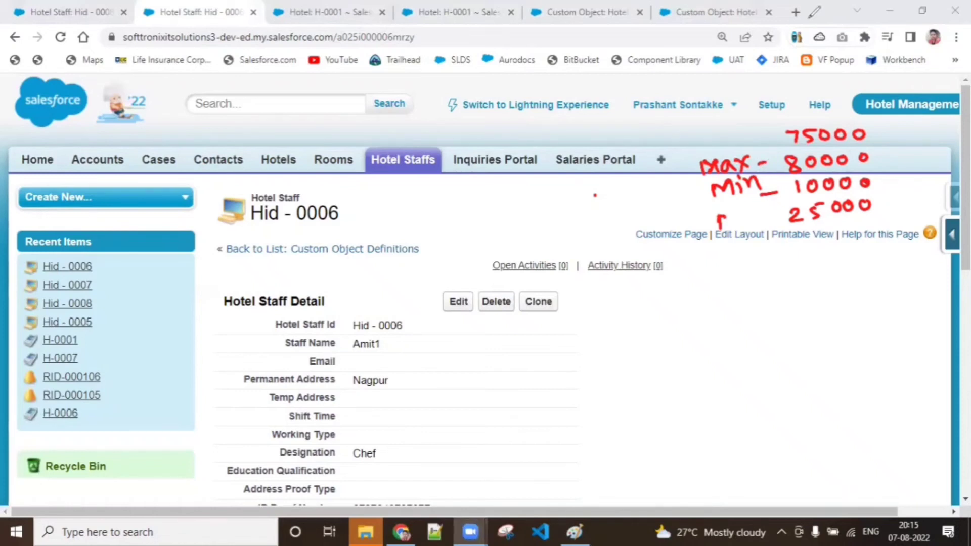
- Start a new custom field on the Hotel object and choose Roll-Up Summary as its data type
click(354, 12)
click(582, 12)
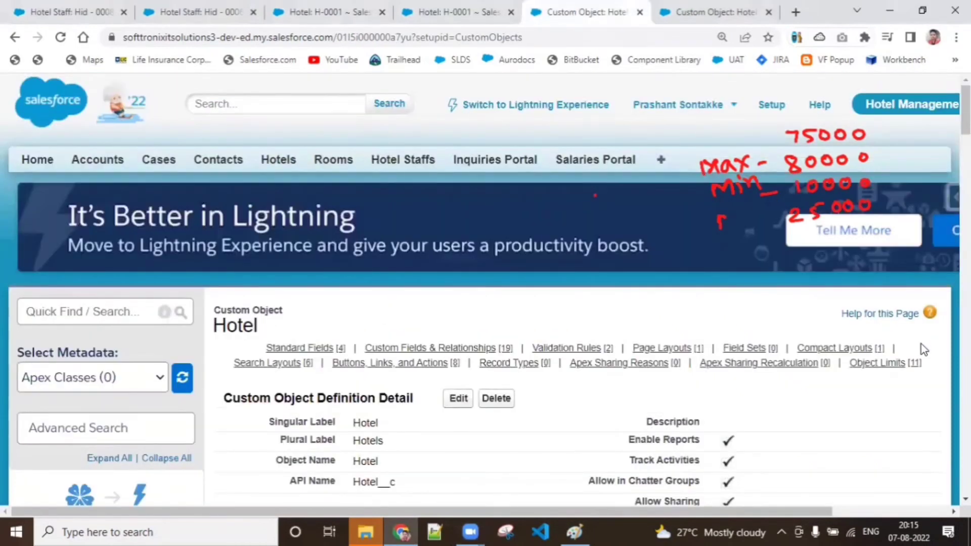
mouse_move(965, 110)
mouse_down()
mouse_move(966, 171)
mouse_move(966, 111)
mouse_up()
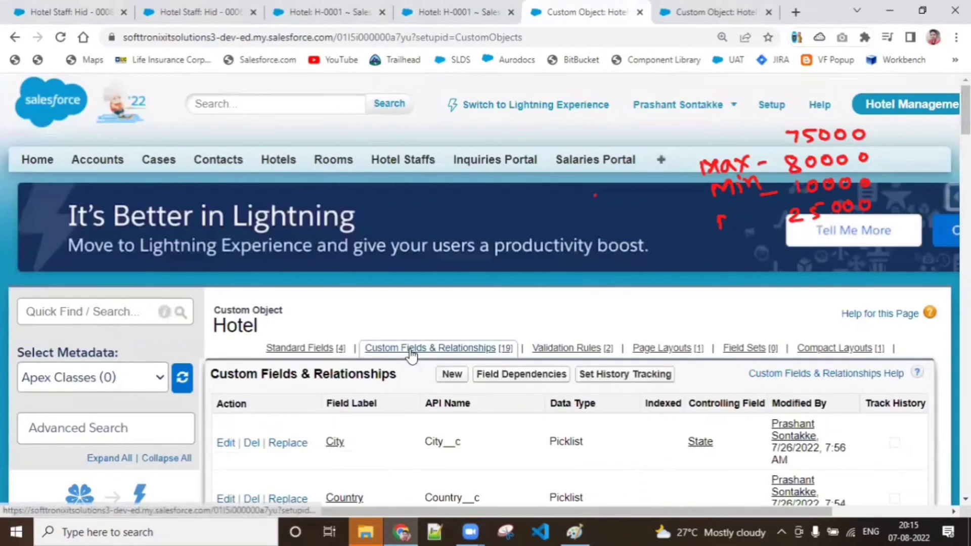
click(387, 348)
click(469, 92)
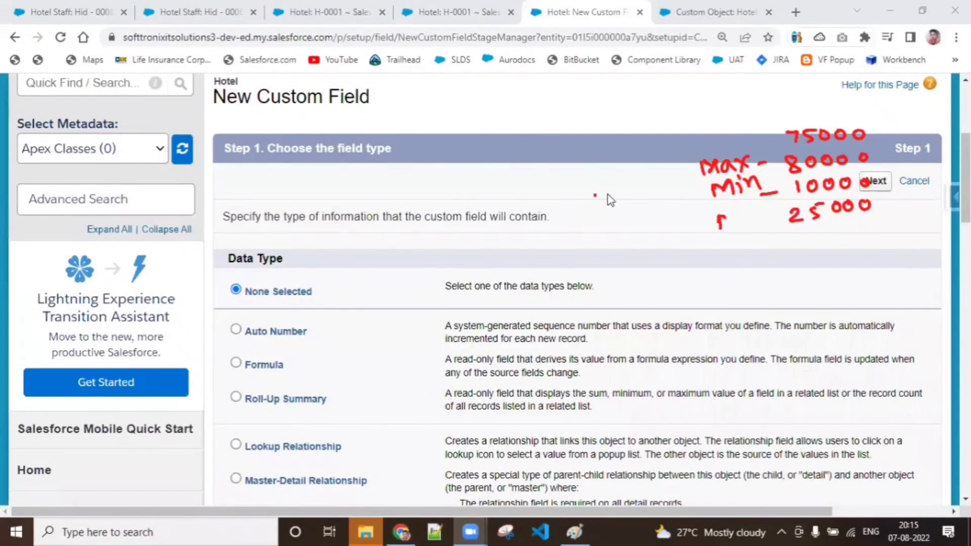
scroll(608, 195, down, 5)
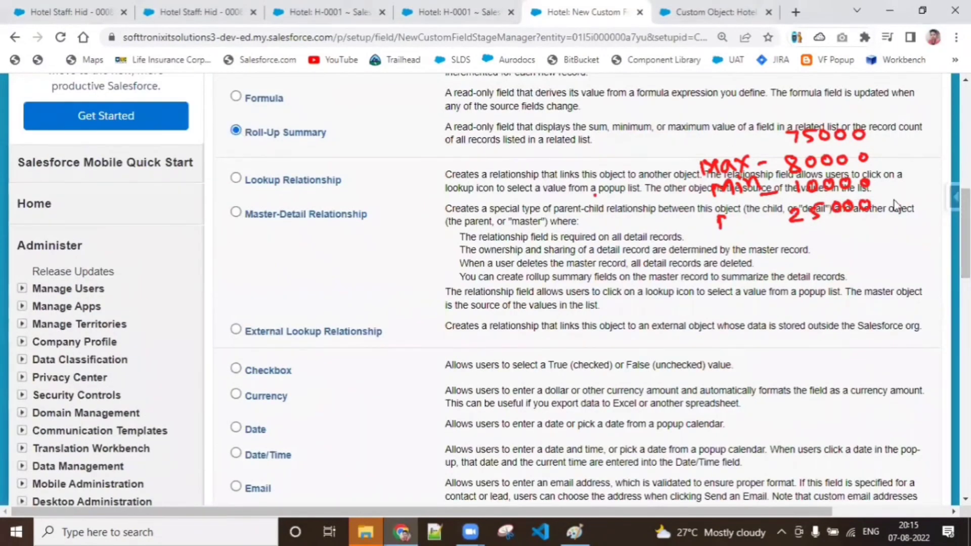
scroll(895, 205, up, 6)
click(875, 236)
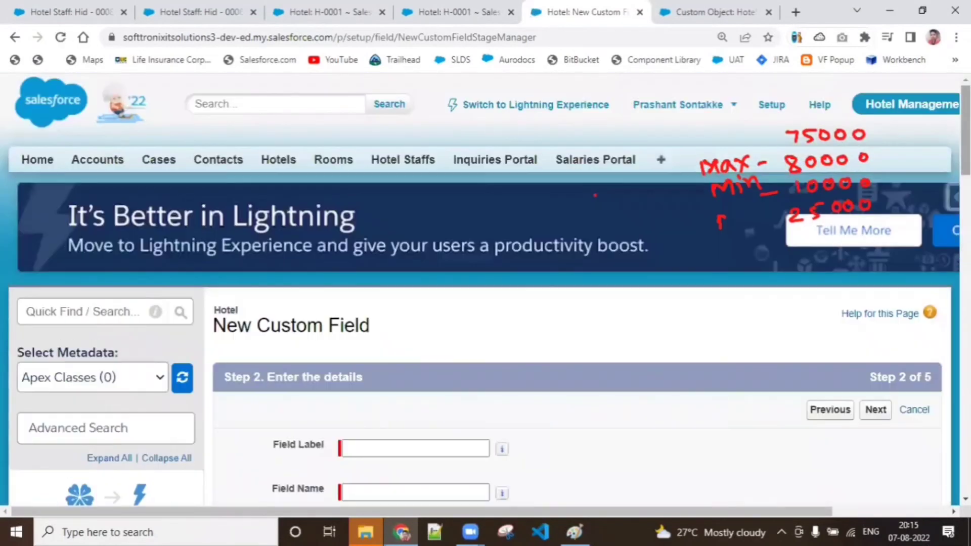
- Label the new field Min Salary Provided, with field name Min_Salary_Provided, and continue to the summary calculation
scroll(868, 242, down, 6)
scroll(496, 210, up, 3)
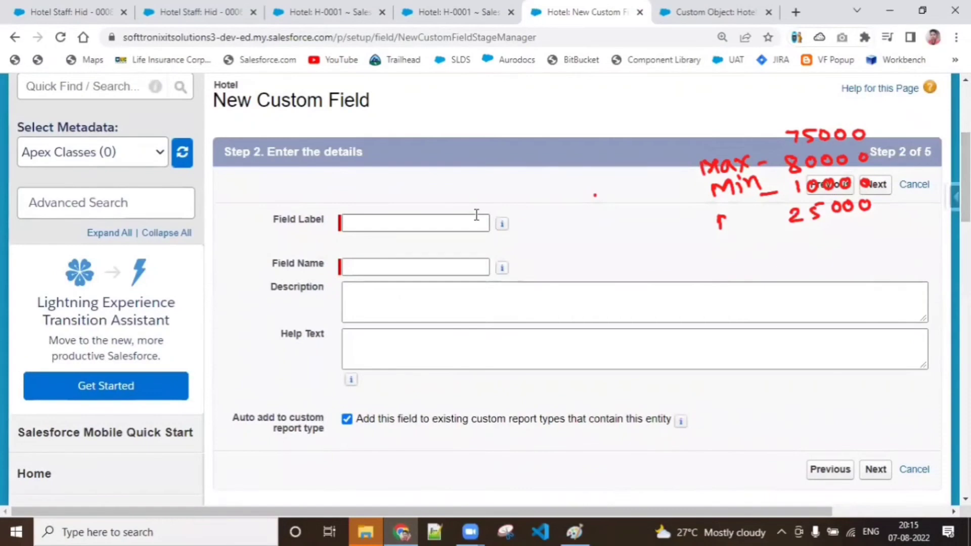
click(477, 215)
text(Min Sal)
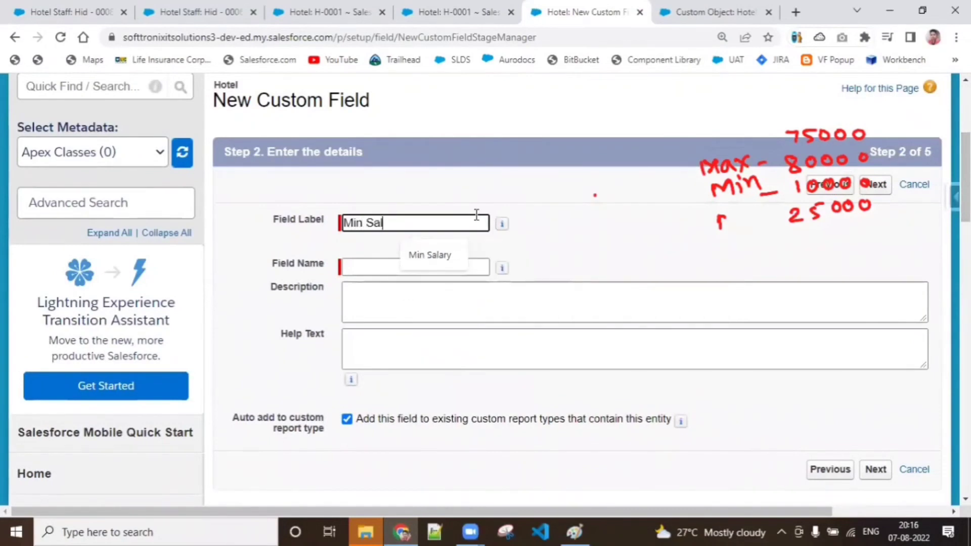
text(ary Pro)
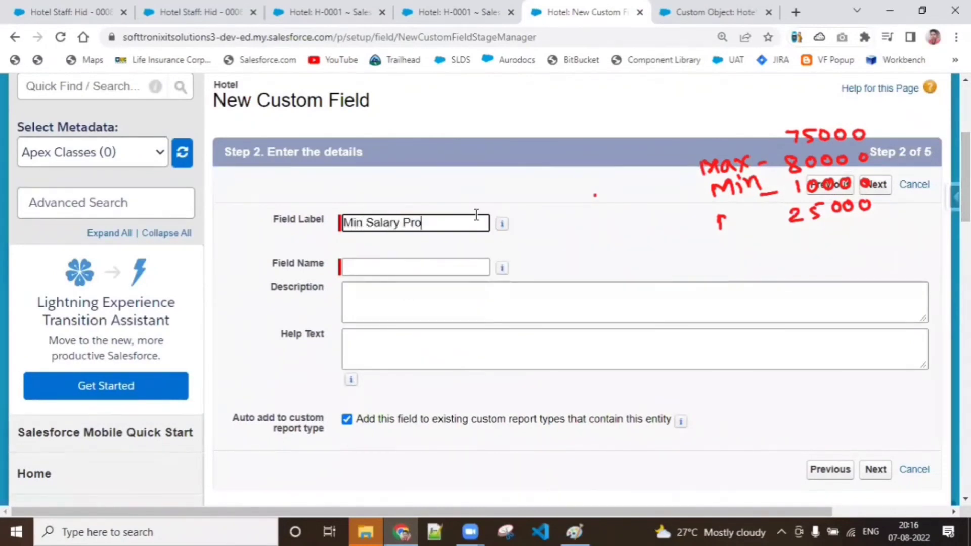
text(vided)
click(426, 272)
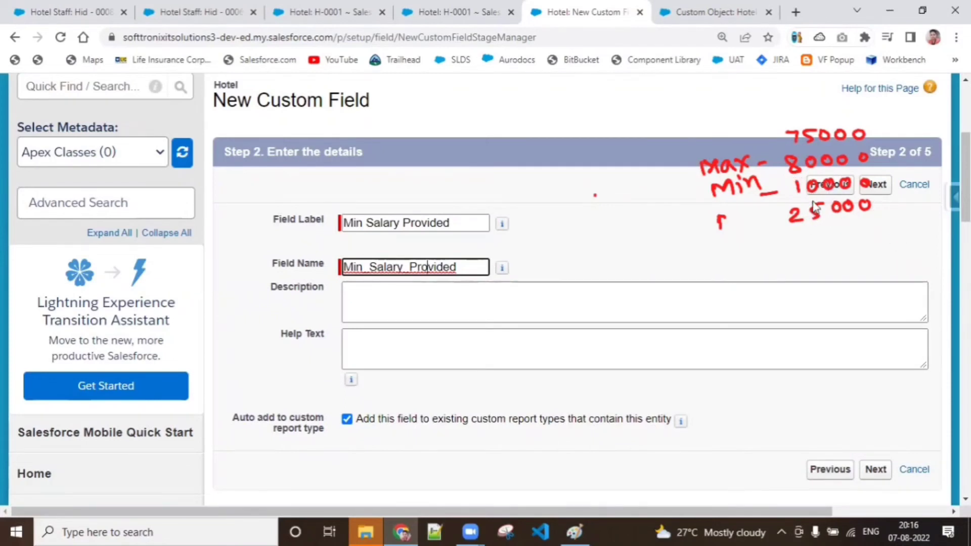
scroll(901, 278, down, 2)
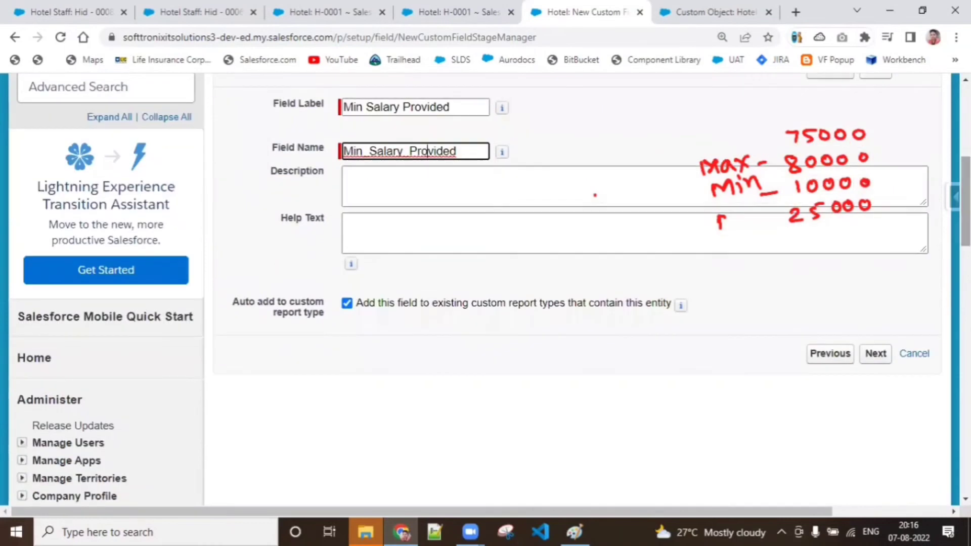
click(875, 354)
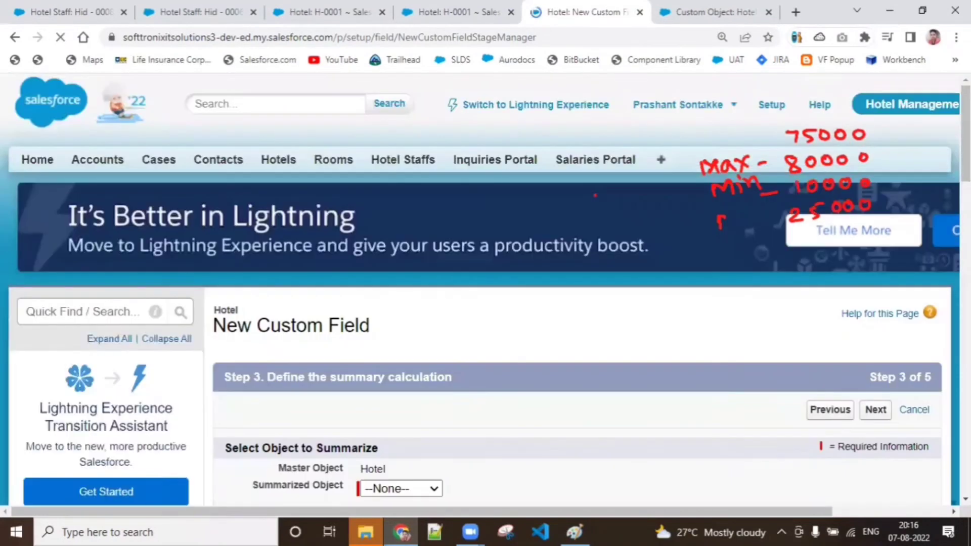
- Define the summary calculation as the MIN of Staff Salary over Hotel Staffs, including all records, and continue to field-level security
scroll(636, 270, down, 5)
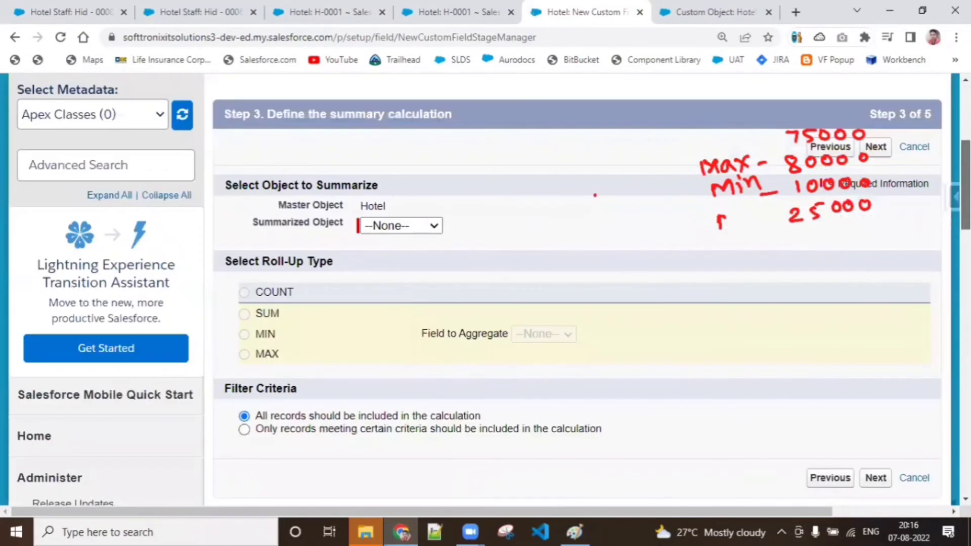
click(409, 228)
click(400, 256)
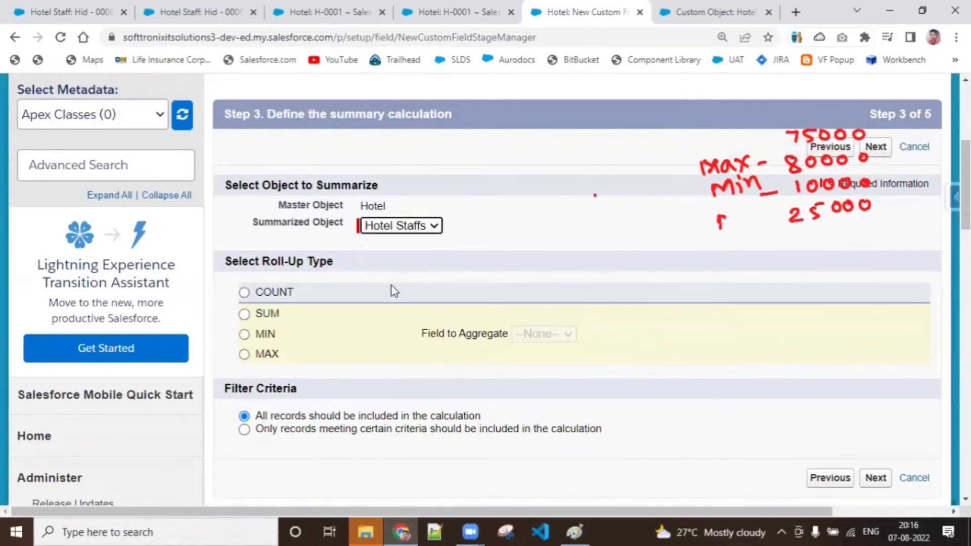
click(245, 335)
click(554, 334)
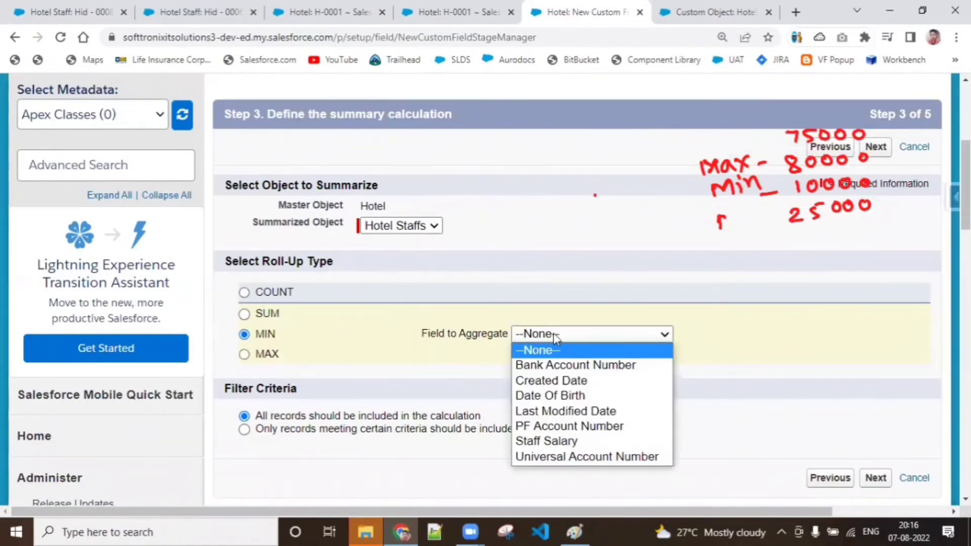
click(560, 443)
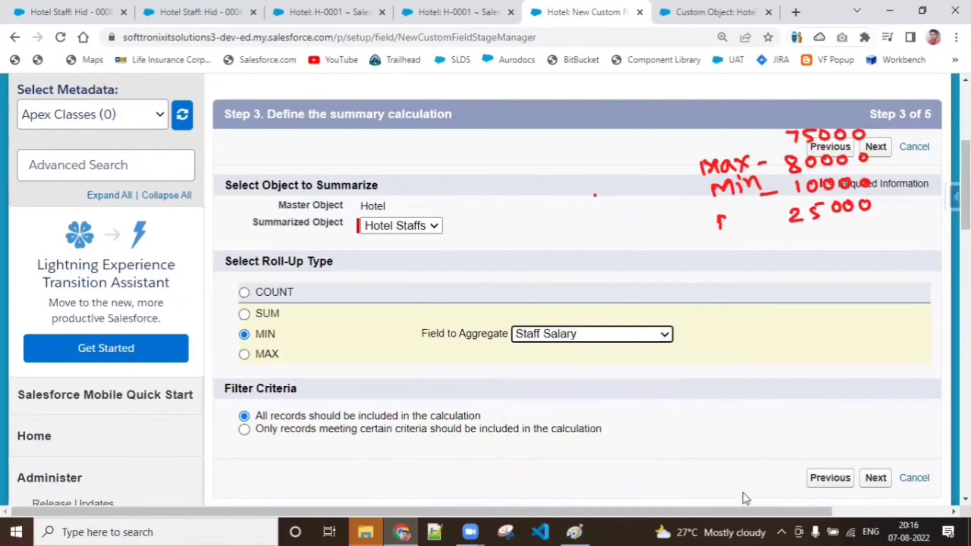
click(875, 478)
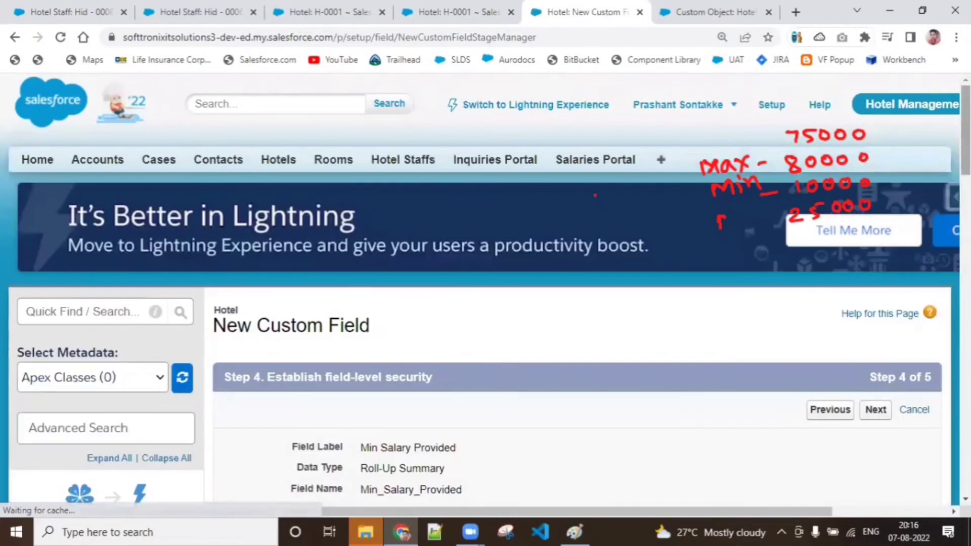
- Make the Min Salary Provided field visible to all profiles and save it on the Hotel Layout
scroll(888, 457, down, 3)
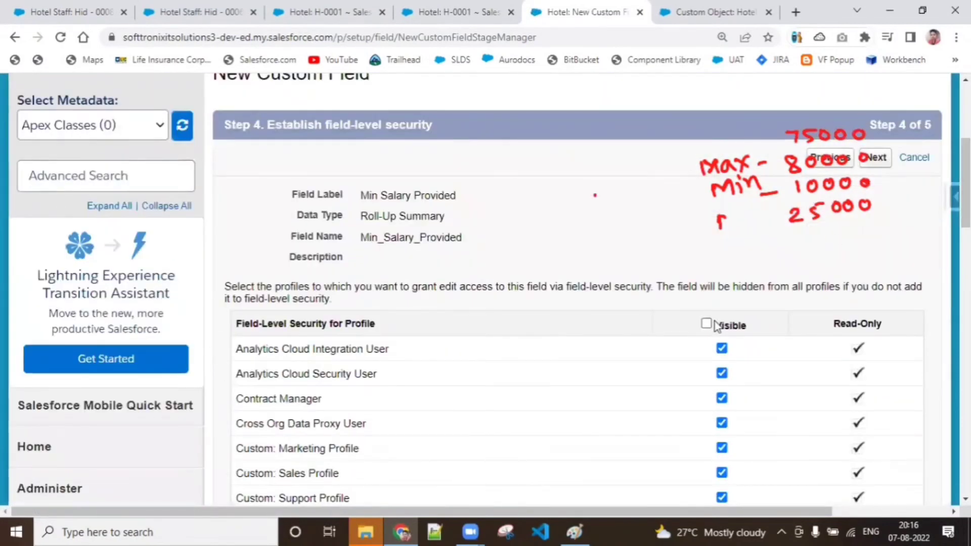
click(706, 323)
click(883, 166)
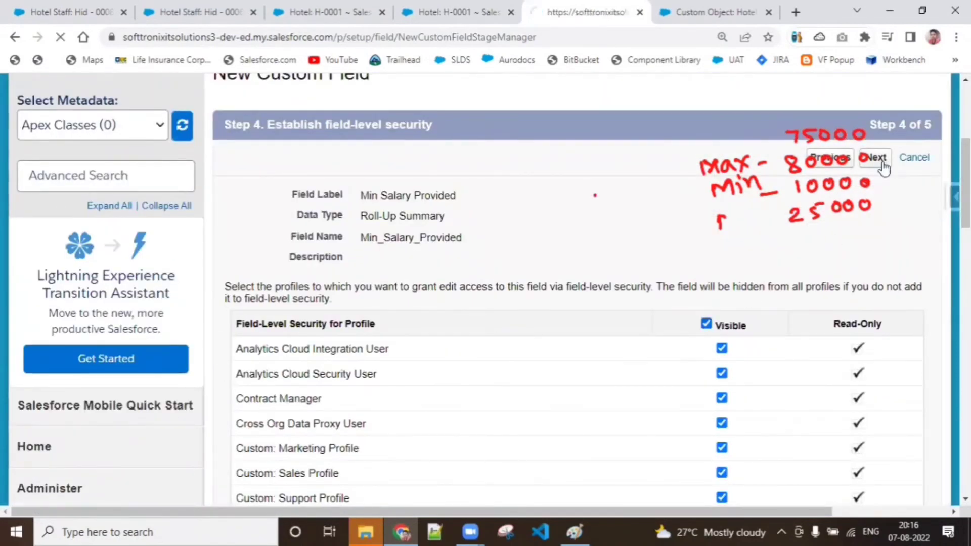
scroll(884, 202, down, 3)
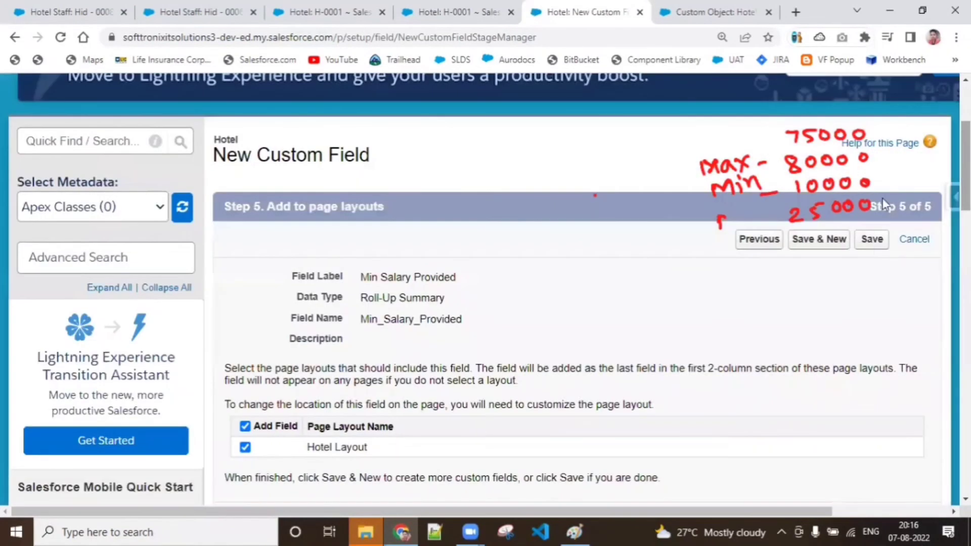
click(868, 245)
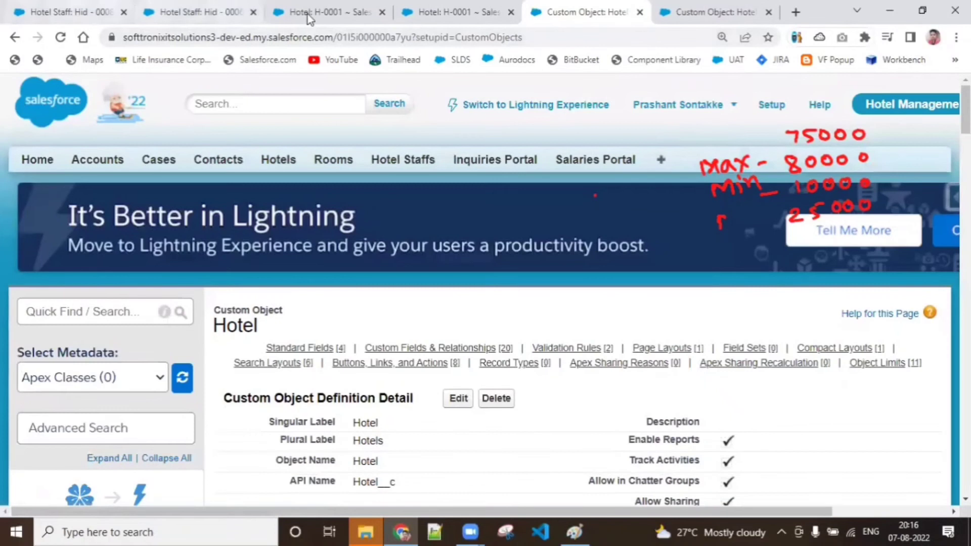
- Refresh the H-0001 hotel record to check its Min Salary Provided value
click(308, 14)
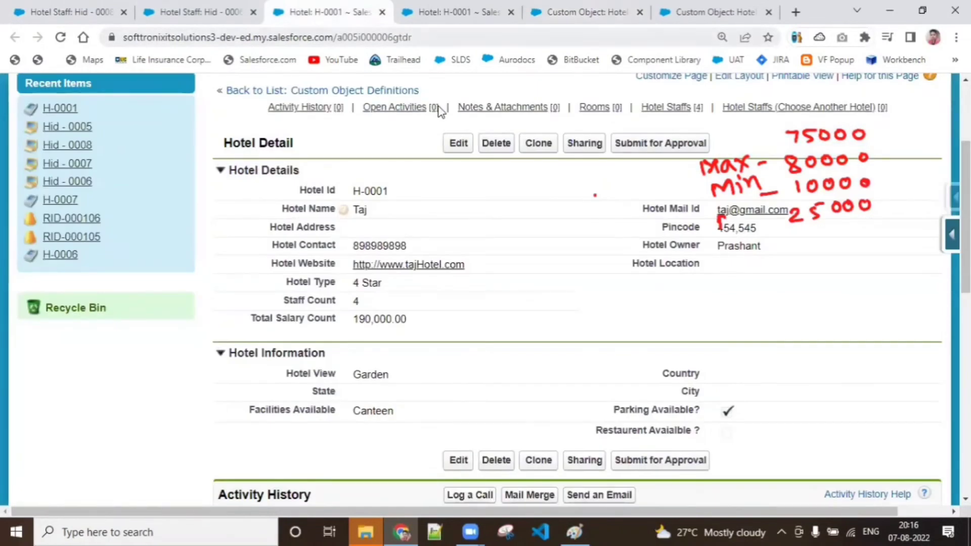
click(60, 37)
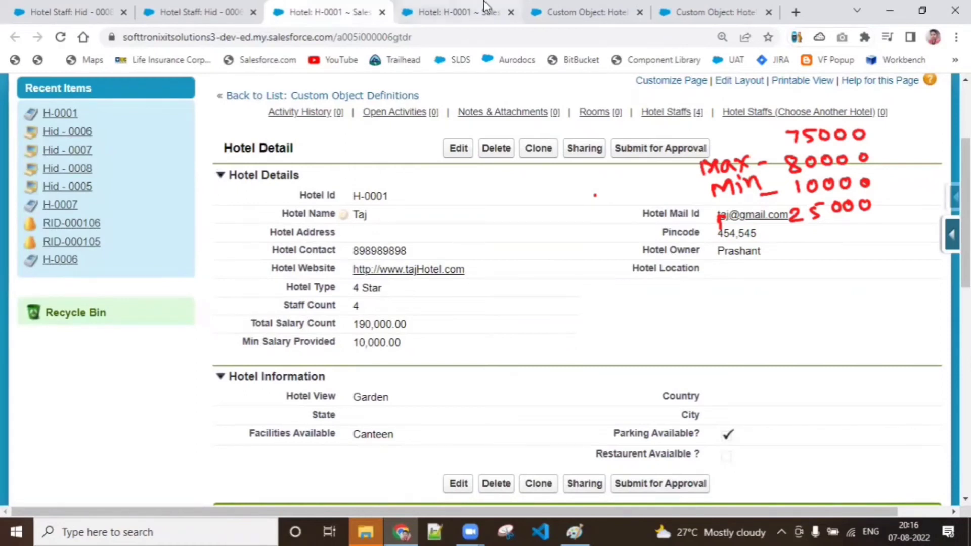
- Set the Staff Salary of hotel staff record Hid - 0006 to 5,000.00 and save the record
click(228, 3)
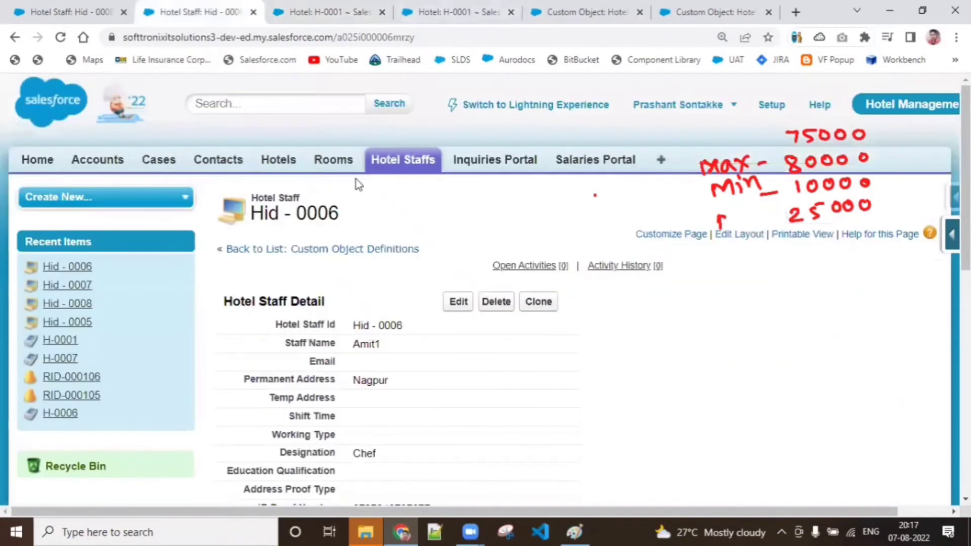
scroll(595, 196, down, 3)
scroll(432, 383, down, 1)
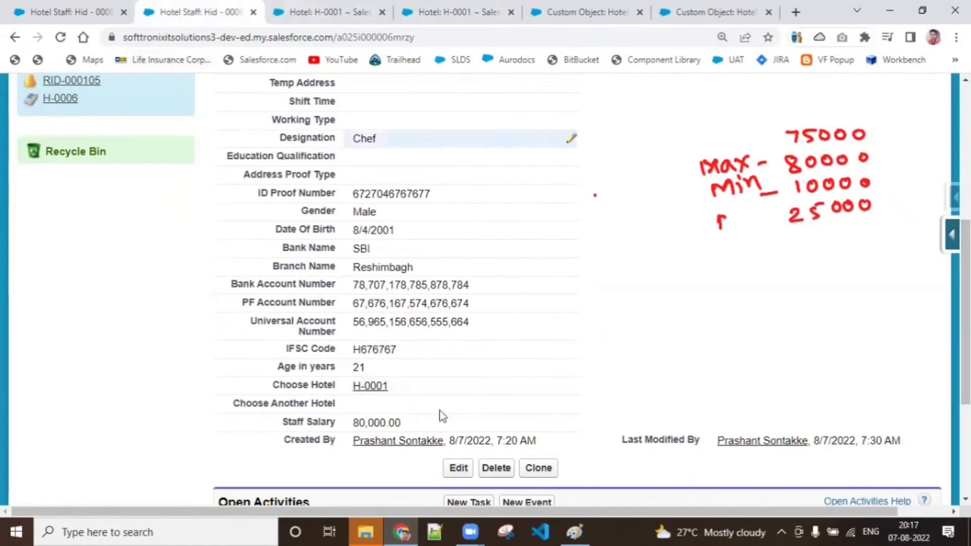
double_click(423, 424)
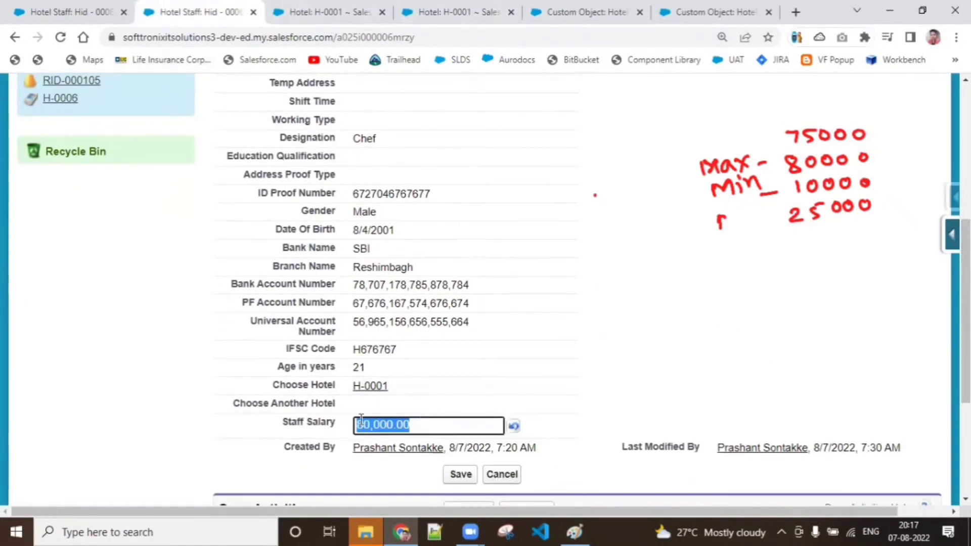
click(362, 424)
key(shift+Left)
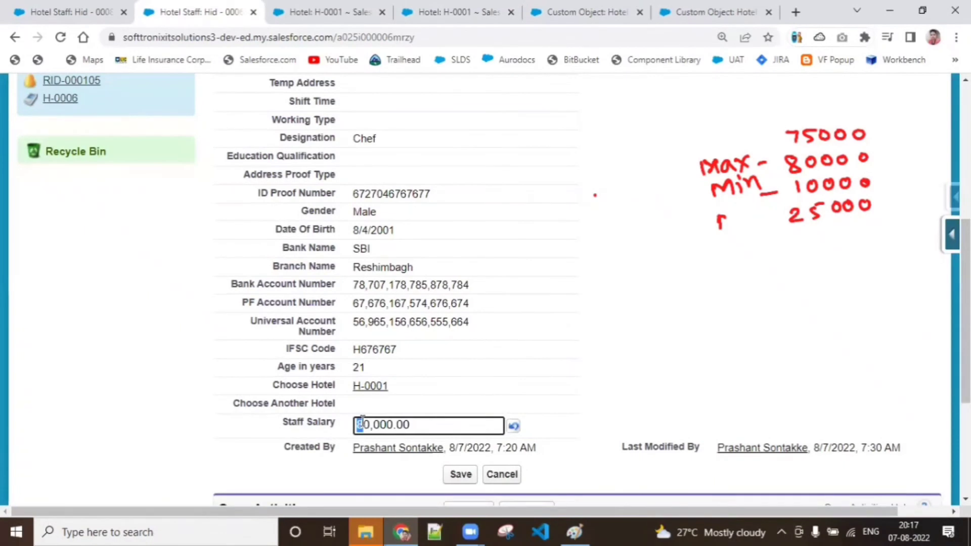
text(5)
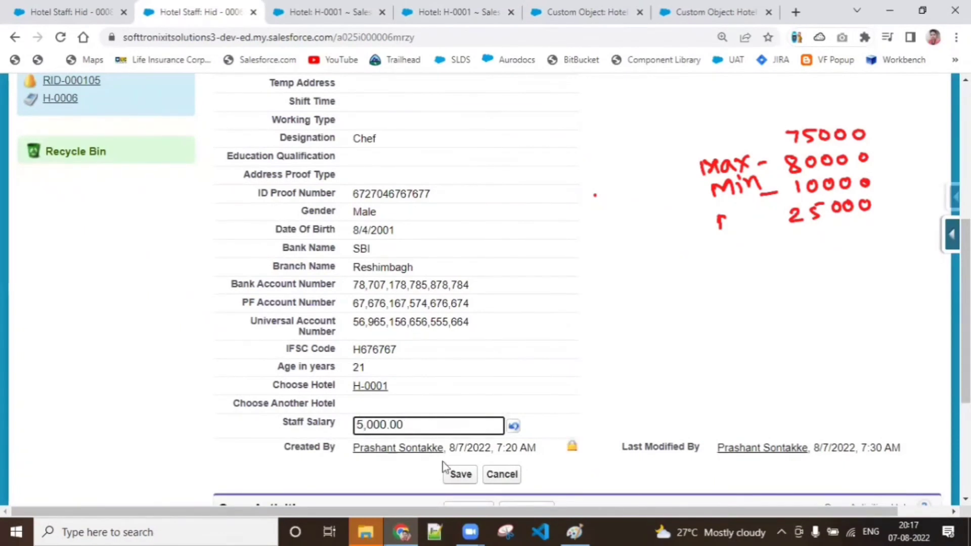
click(448, 471)
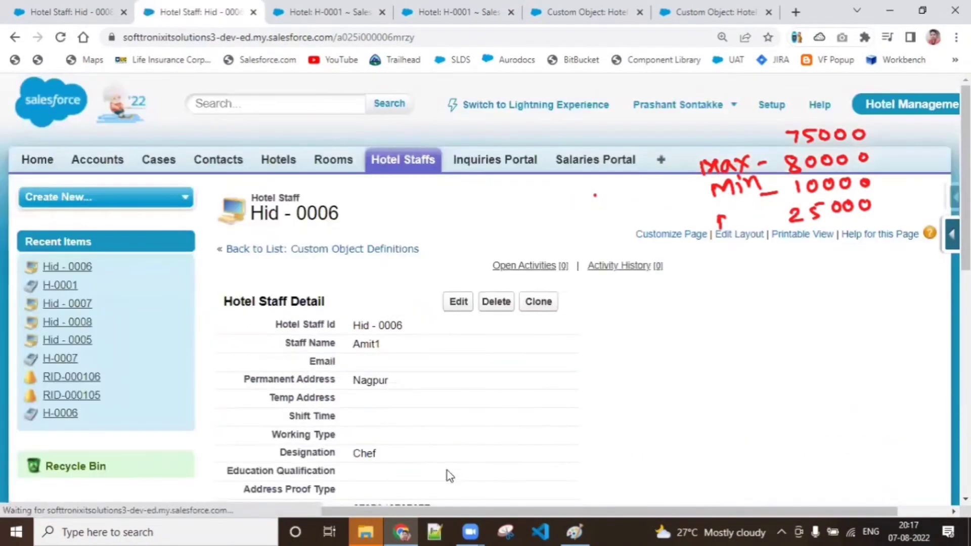
scroll(595, 195, down, 4)
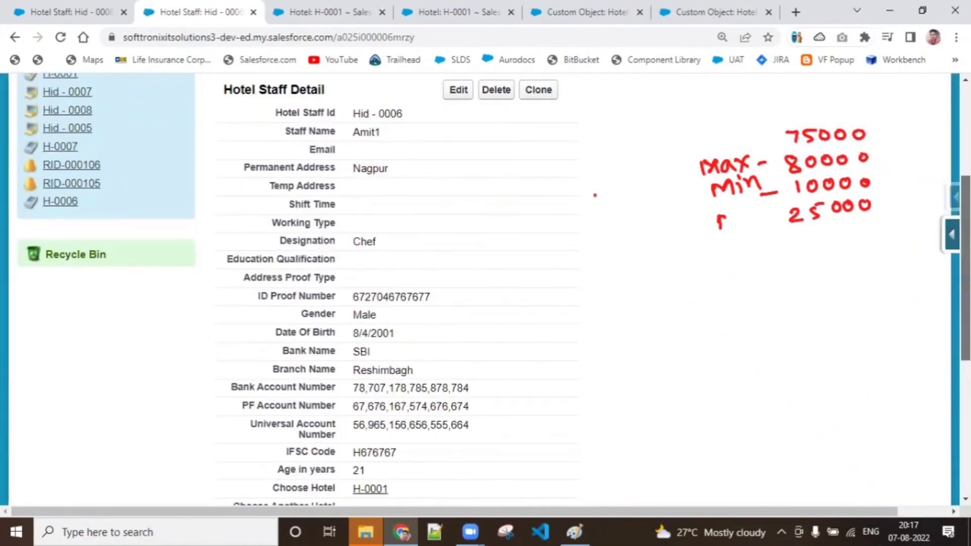
scroll(394, 283, down, 2)
- Reload the H-0001 hotel record and examine its total and minimum salary roll-ups after the staff salary change
click(328, 11)
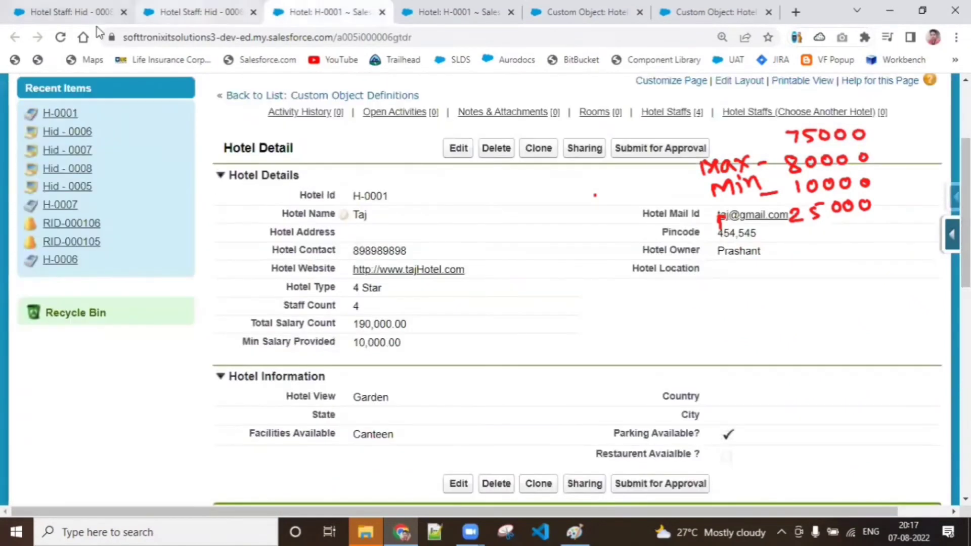
click(418, 7)
click(60, 36)
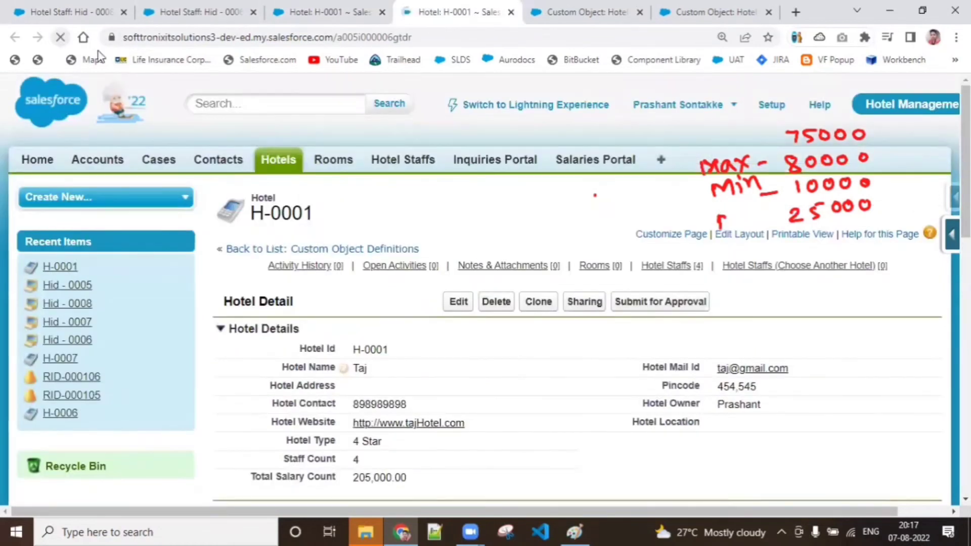
drag(967, 192, 966, 287)
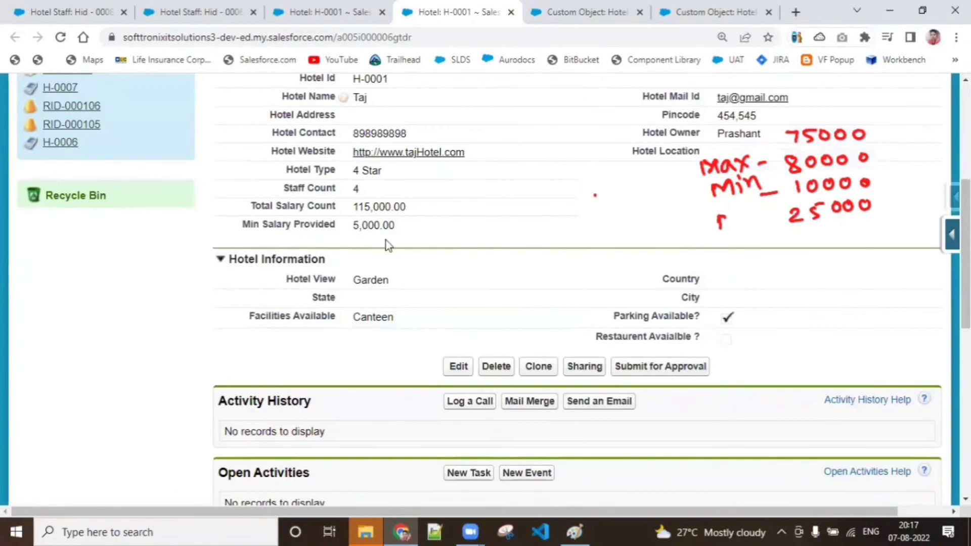
- Start another custom field on the Hotel object with the Roll-Up Summary data type and continue to its details
click(587, 12)
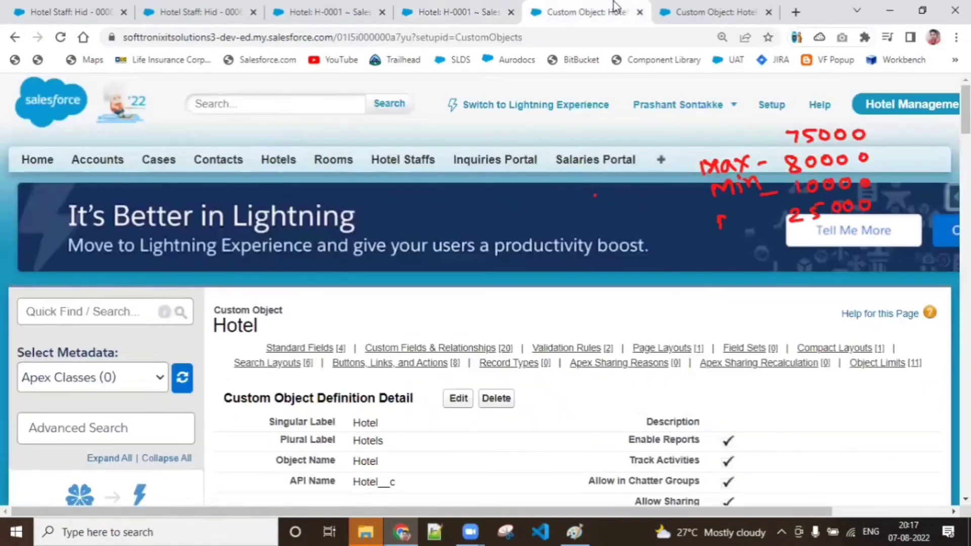
click(465, 354)
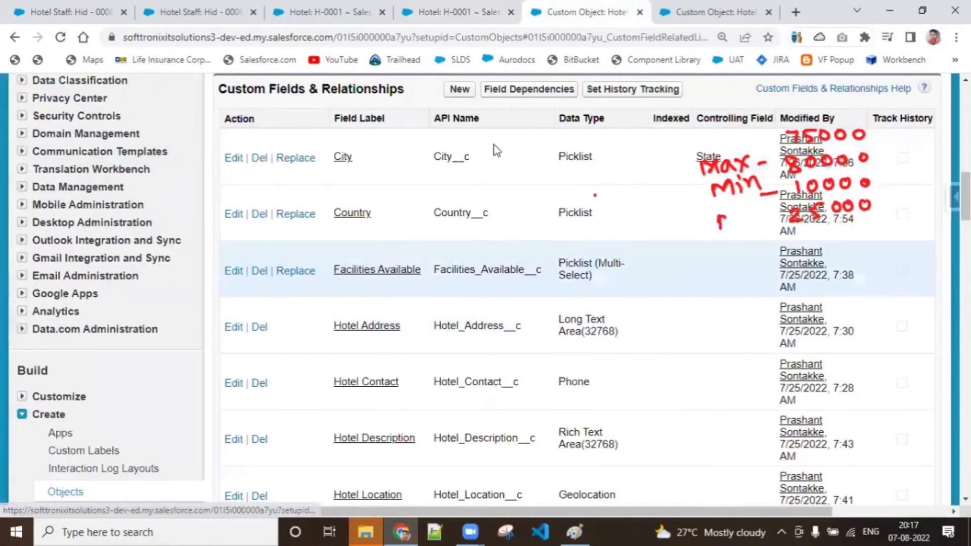
click(459, 91)
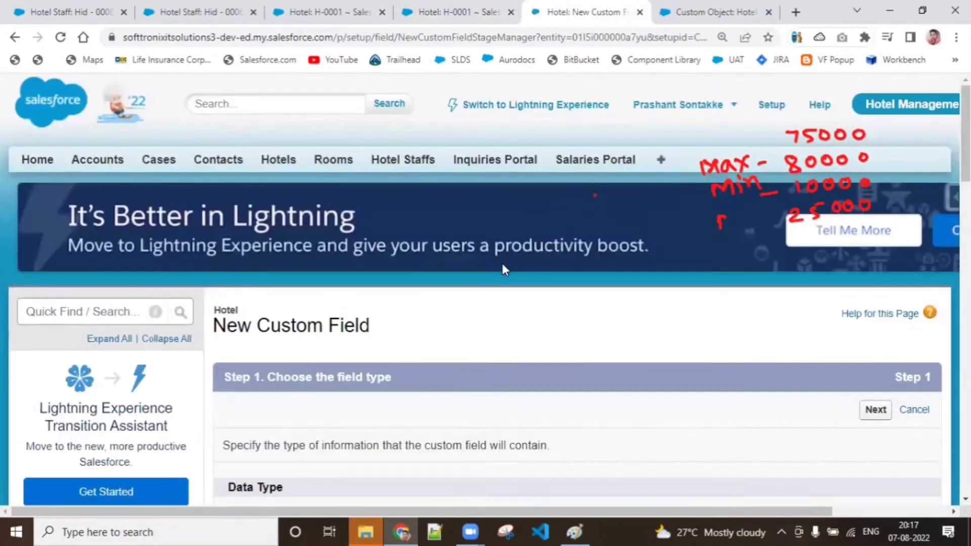
scroll(675, 192, down, 5)
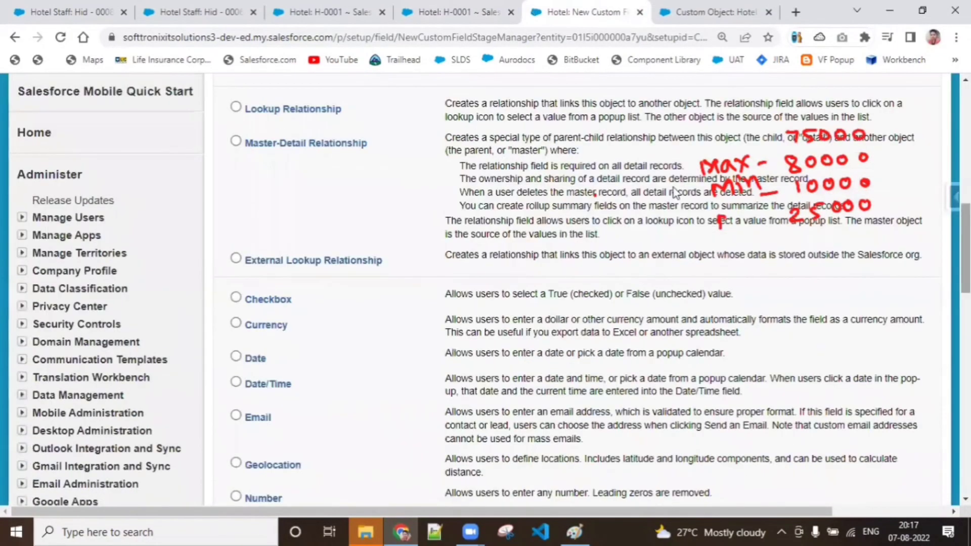
scroll(344, 254, up, 3)
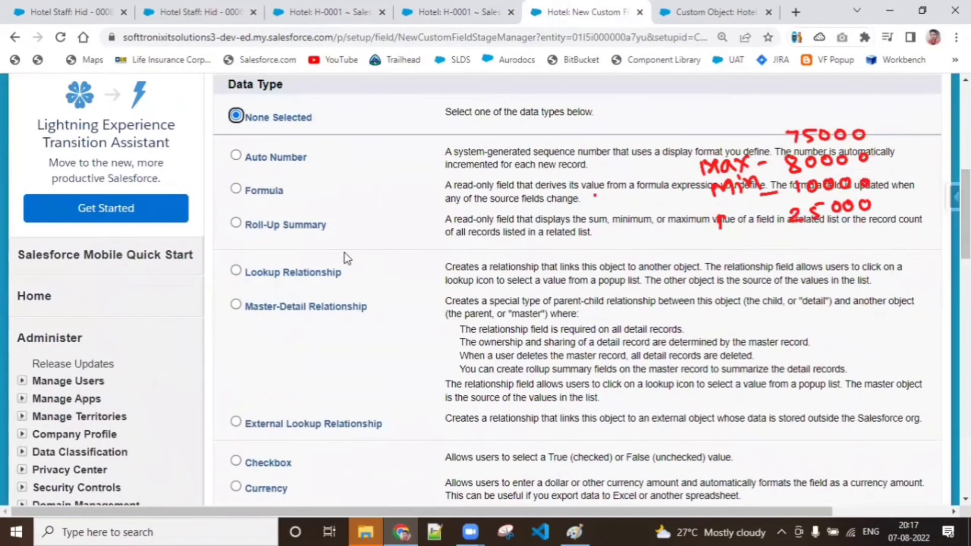
click(304, 228)
scroll(964, 215, up, 2)
click(876, 112)
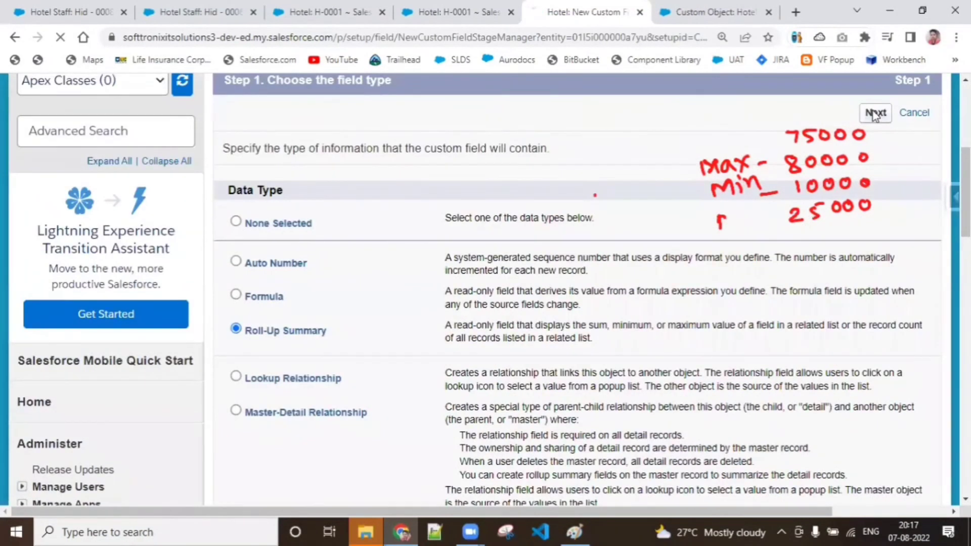
- Label the new roll-up field Max Salary Provided, matching the wording of the minimum salary field on the H-0001 record
scroll(423, 258, down, 4)
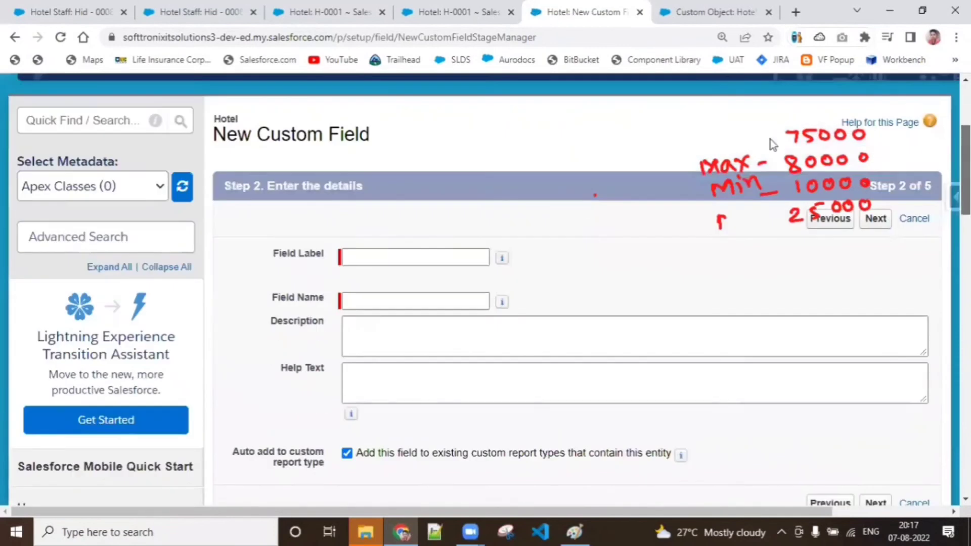
click(424, 260)
text(Max Sla)
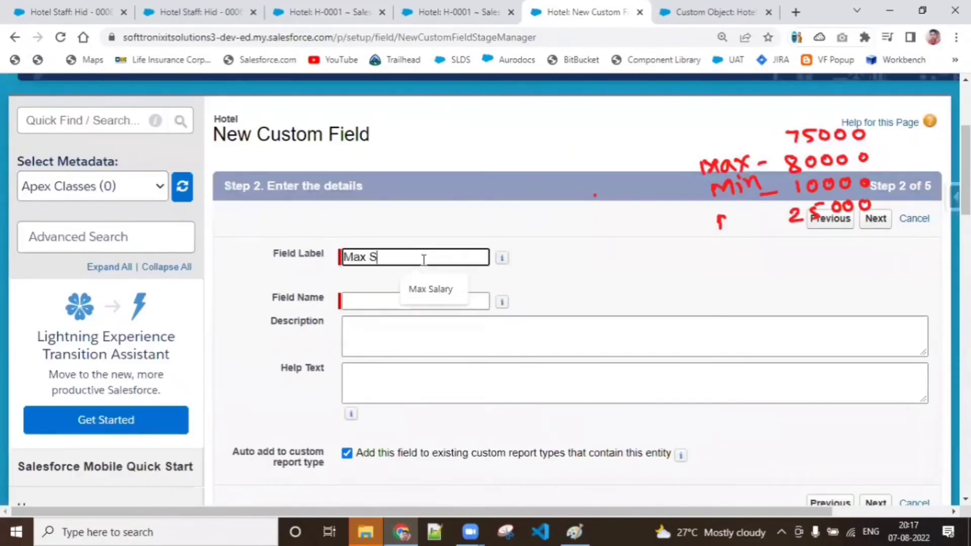
key(BackSpace)
text(alary)
click(450, 7)
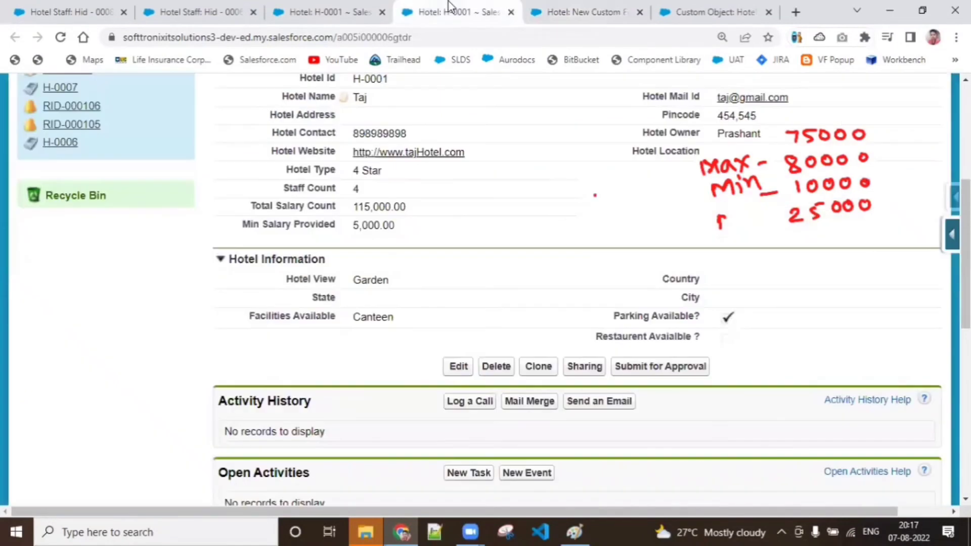
click(602, 12)
text(PRovided)
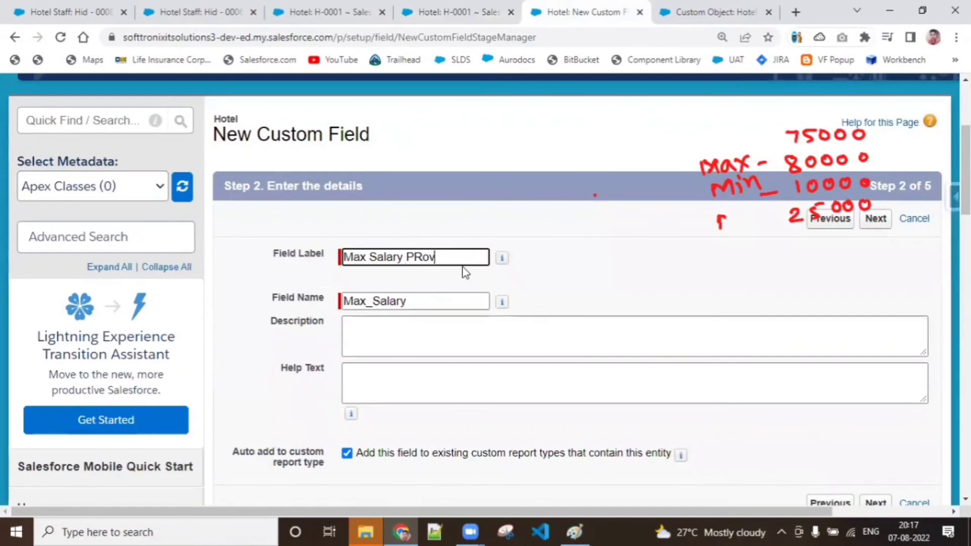
click(421, 258)
key(BackSpace)
text(r)
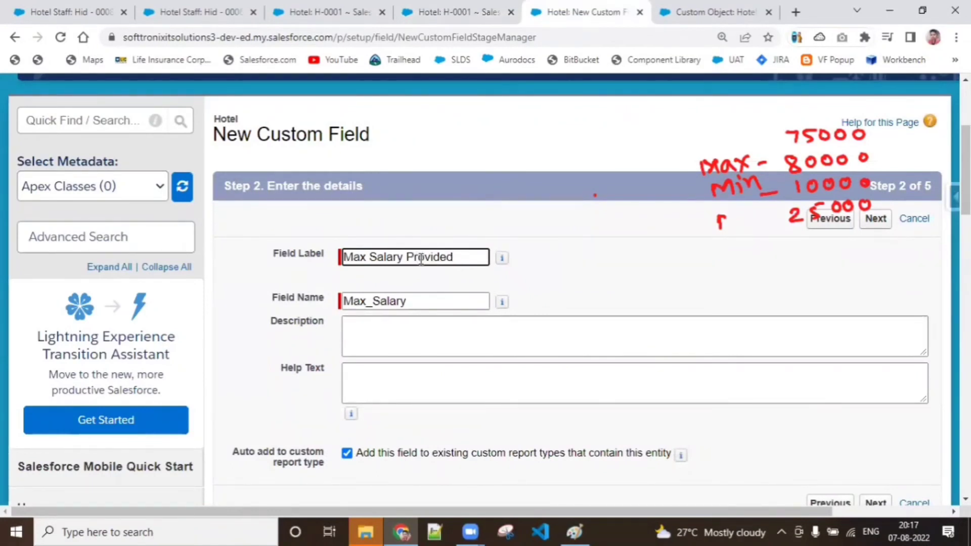
- Complete the new field's name as Max_Salary_Provided by reusing the last word of its label
double_click(423, 260)
key(ctrl+c)
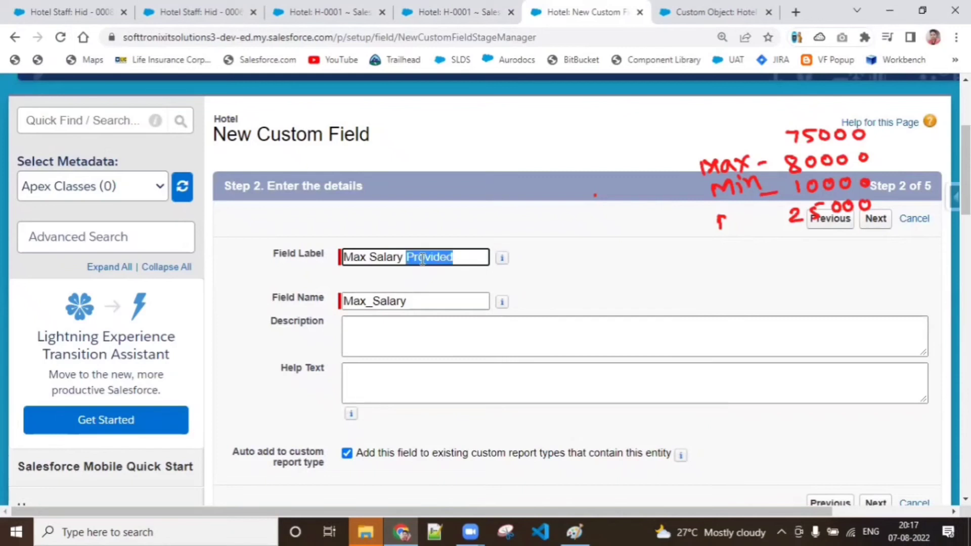
click(425, 299)
text(_)
key(ctrl+v)
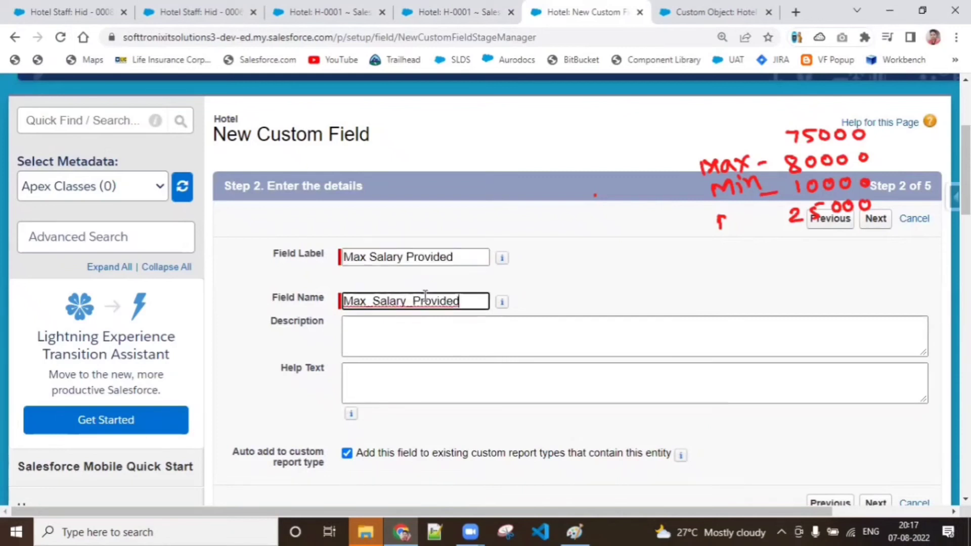
click(598, 298)
scroll(582, 289, down, 2)
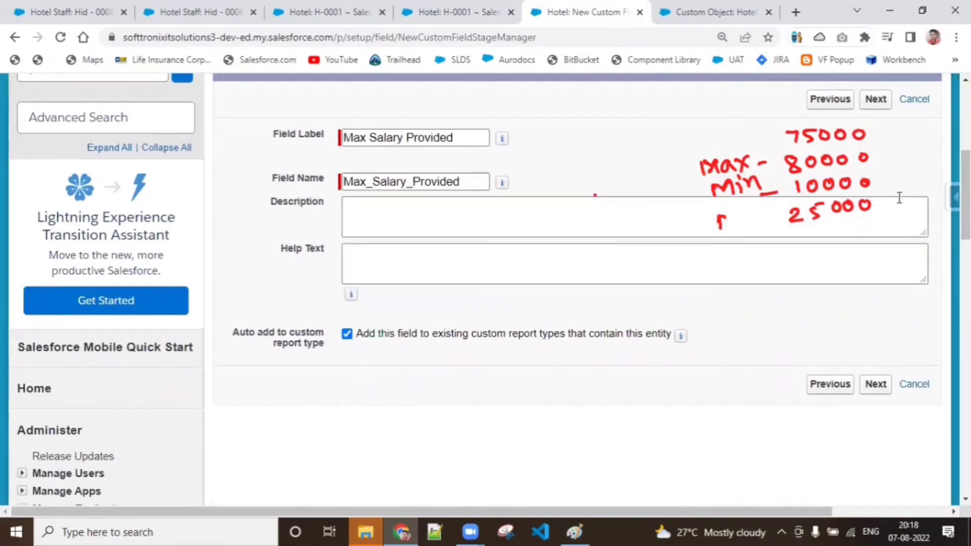
- Define the Max Salary Provided roll-up over Hotel Staffs as the MAX of Staff Salary and continue to field-level security
click(877, 100)
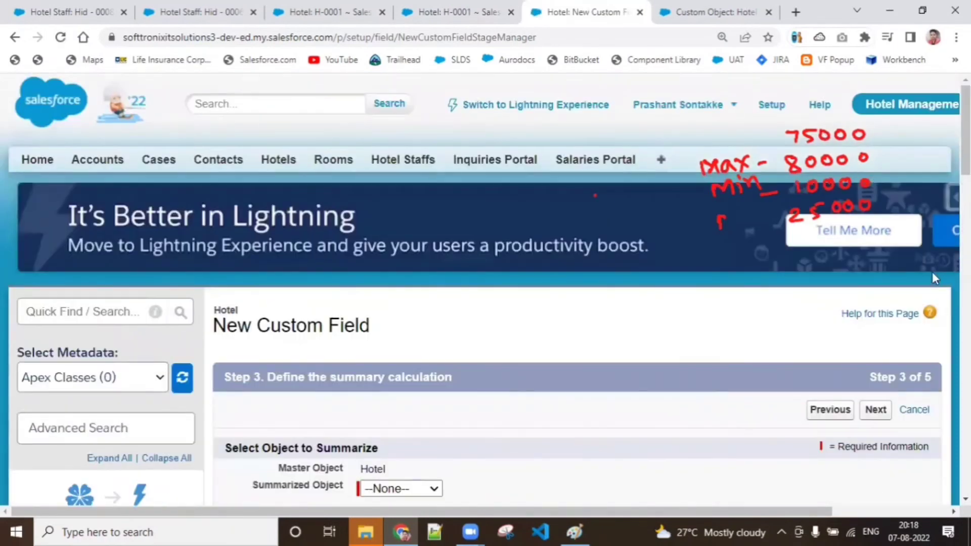
scroll(759, 182, down, 1)
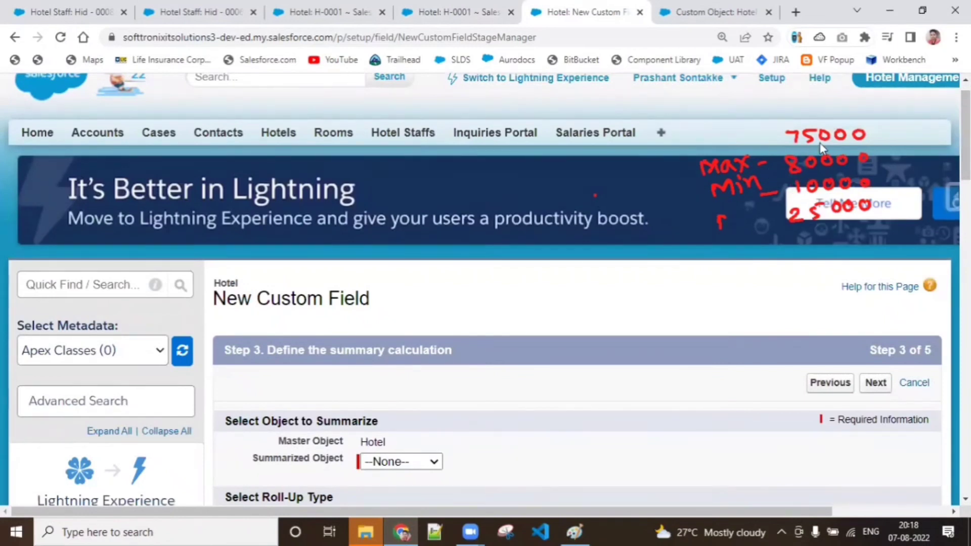
scroll(493, 272, down, 4)
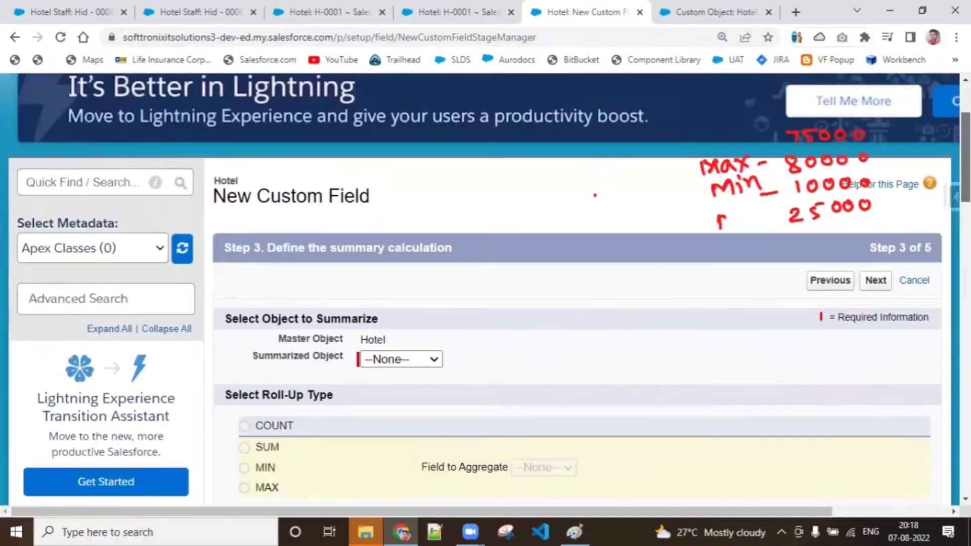
click(434, 260)
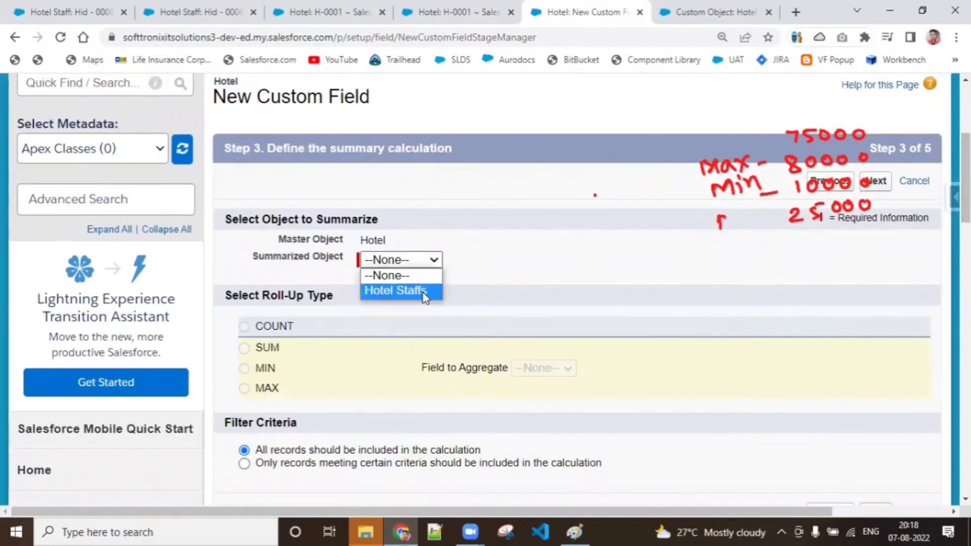
click(400, 288)
click(272, 392)
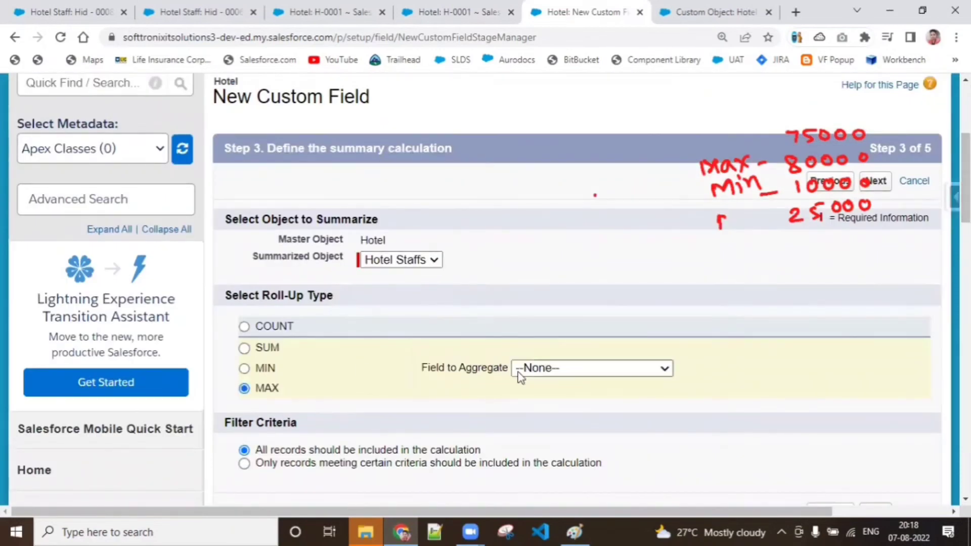
click(549, 369)
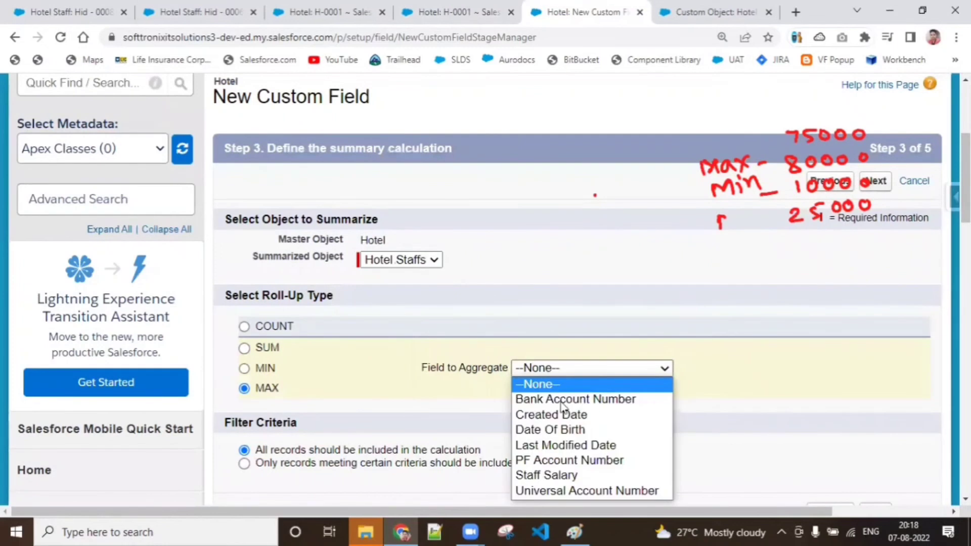
click(569, 473)
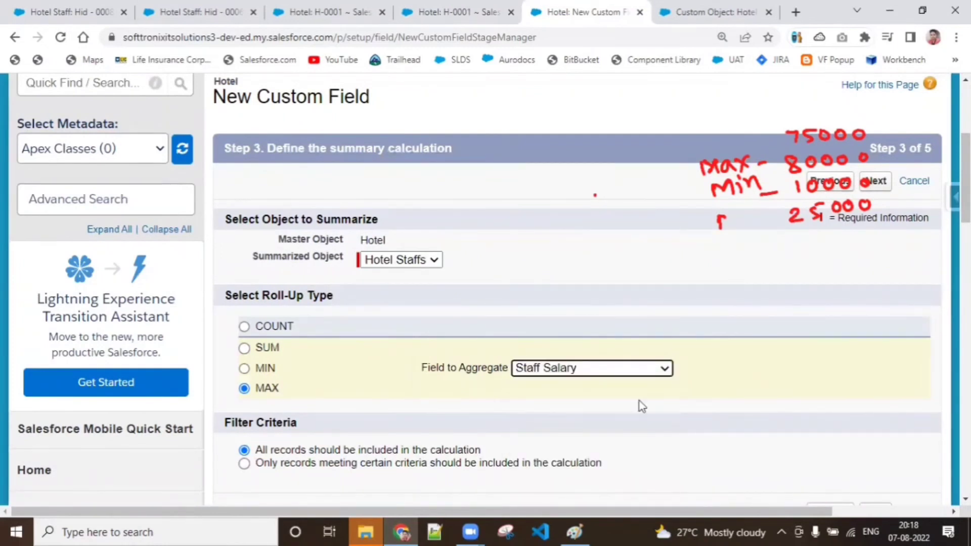
click(867, 183)
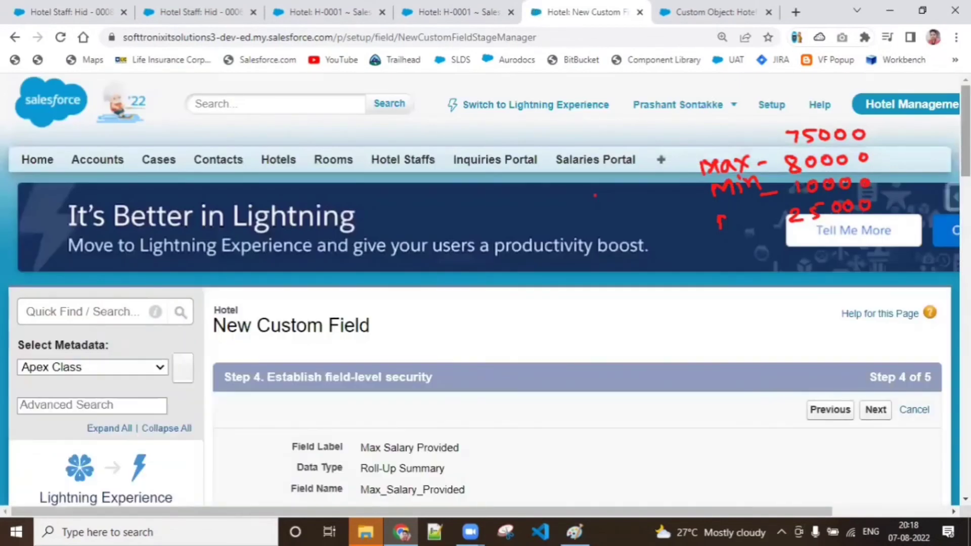
- Make the Max Salary Provided field visible to all profiles and save it with the default page layouts
scroll(485, 288, down, 5)
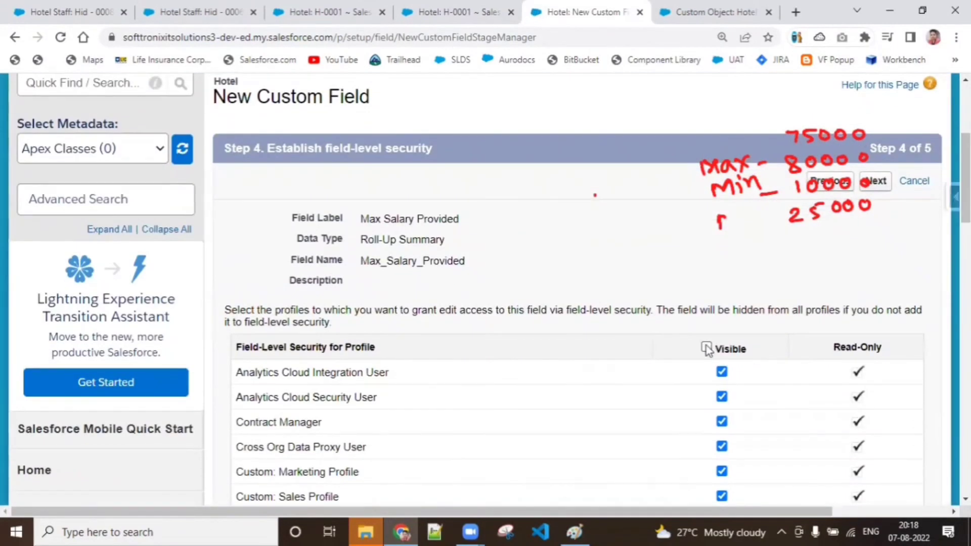
click(707, 348)
scroll(880, 177, down, 1)
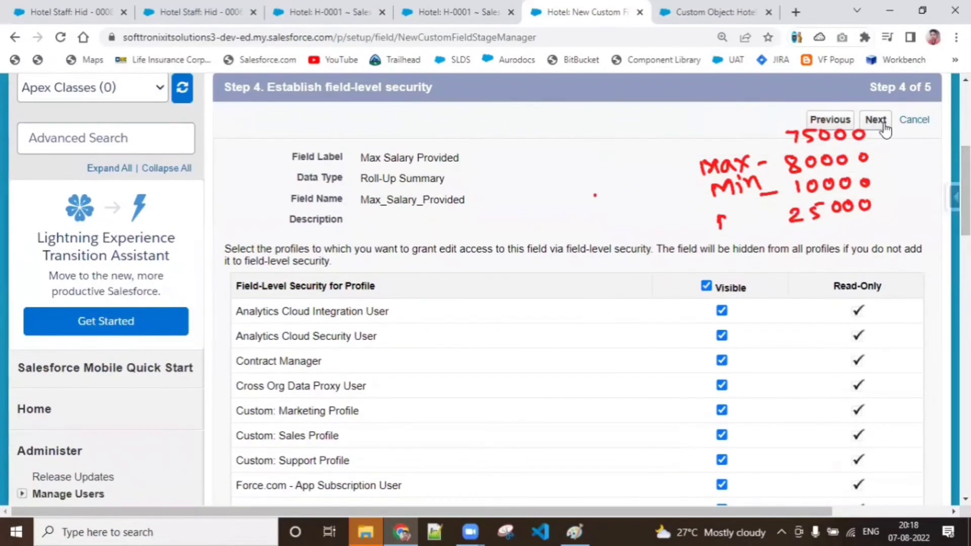
click(883, 126)
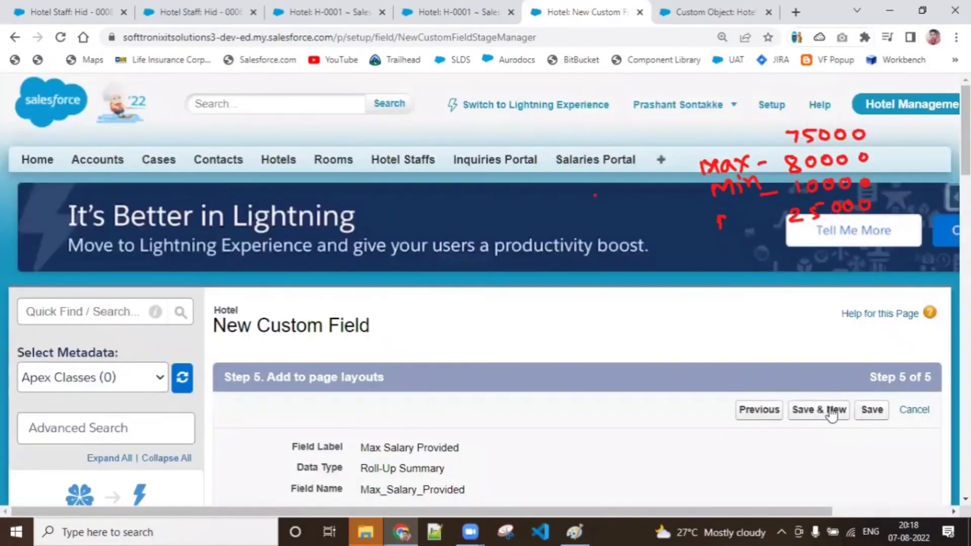
click(868, 412)
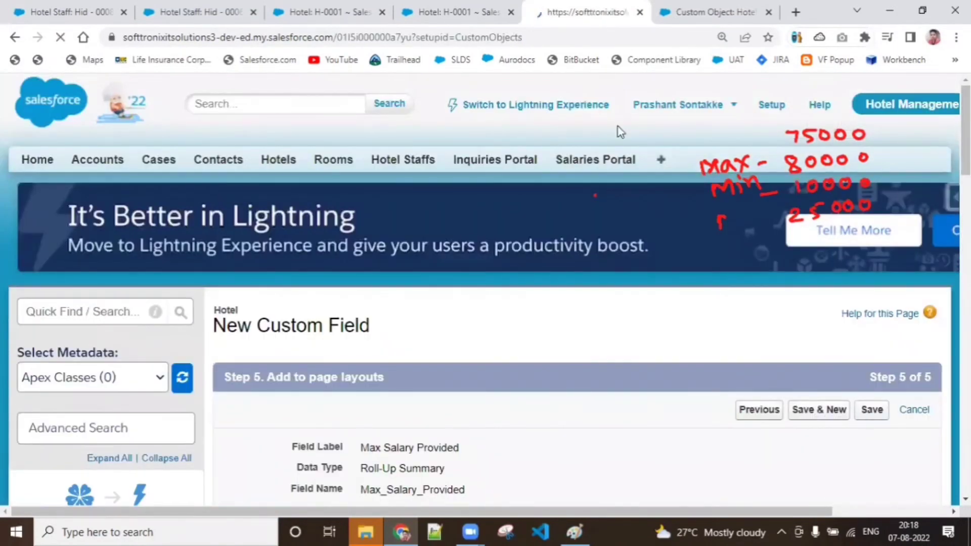
- Reload the H-0001 hotel record and check its Max Salary Provided roll-up
click(432, 11)
click(60, 39)
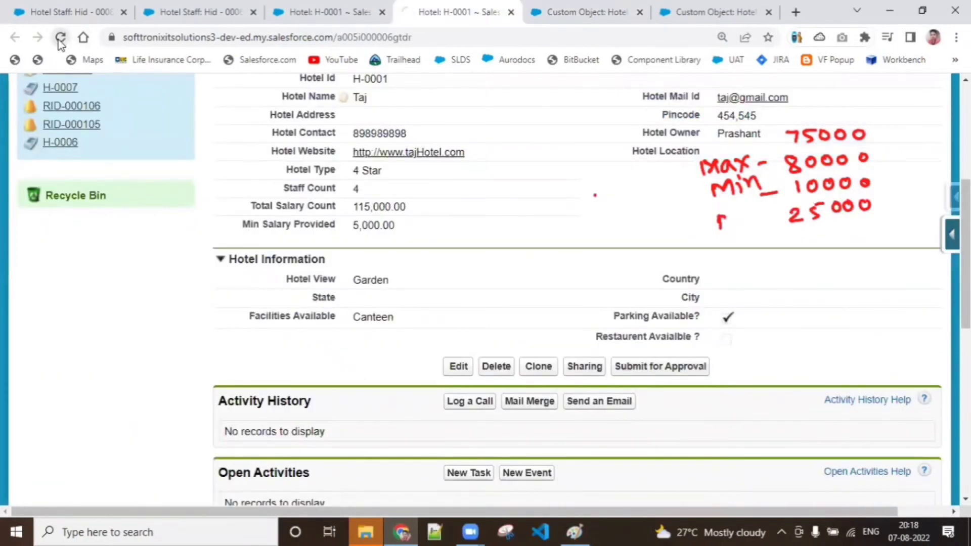
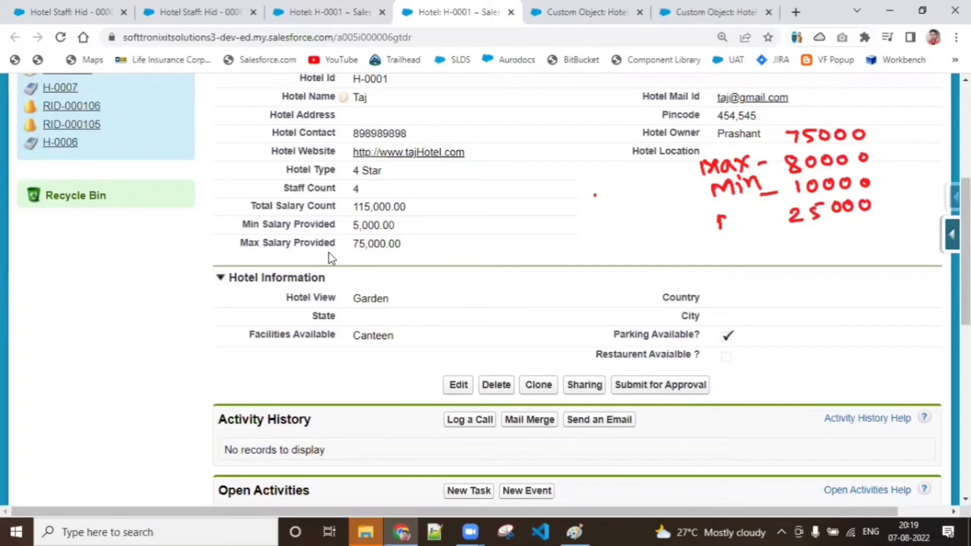
- Close the duplicate Hotel object page and the Hid - 0006 staff record
click(555, 7)
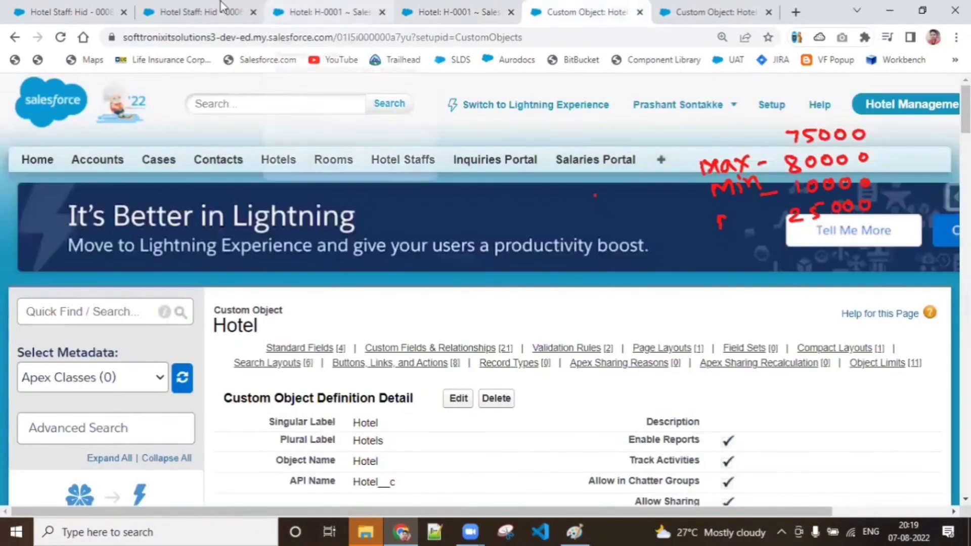
click(689, 11)
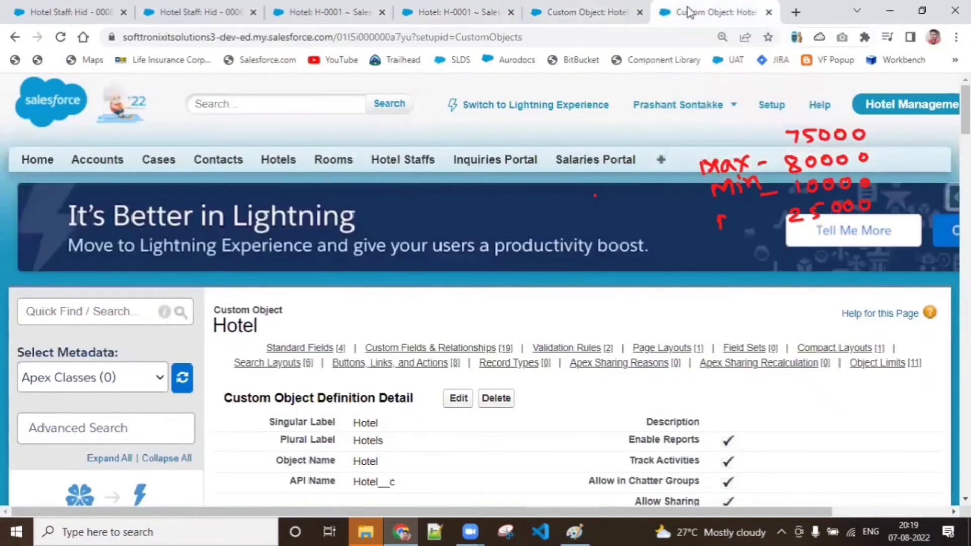
click(640, 12)
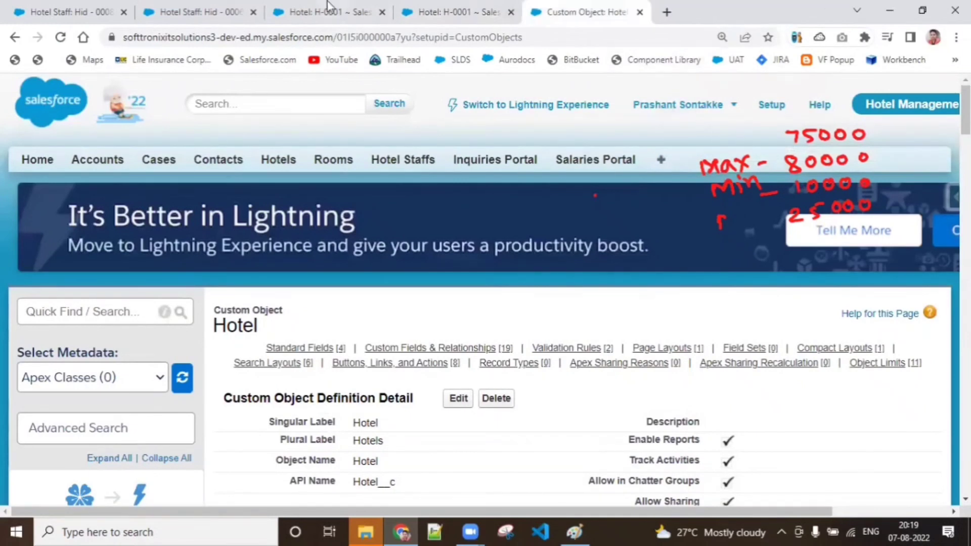
click(202, 12)
drag(283, 14, 238, 60)
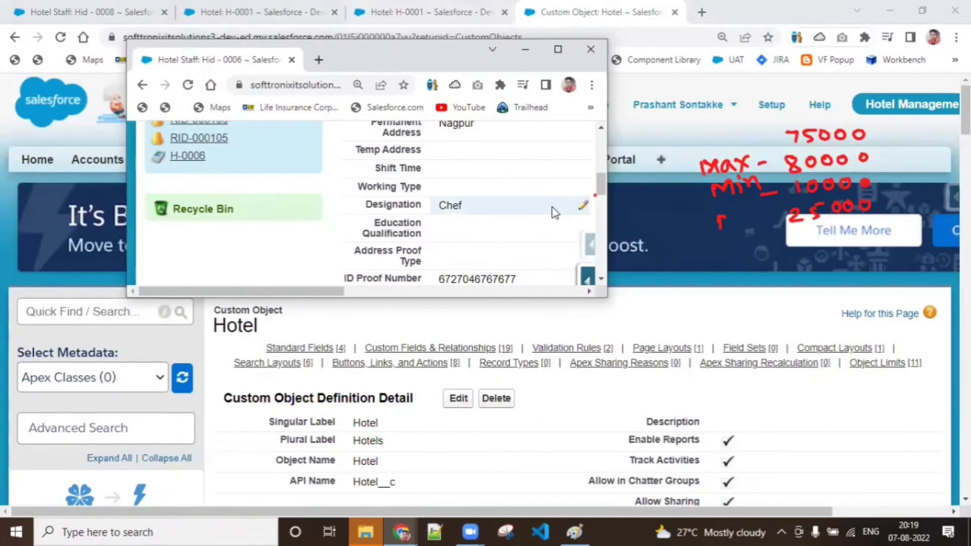
click(591, 49)
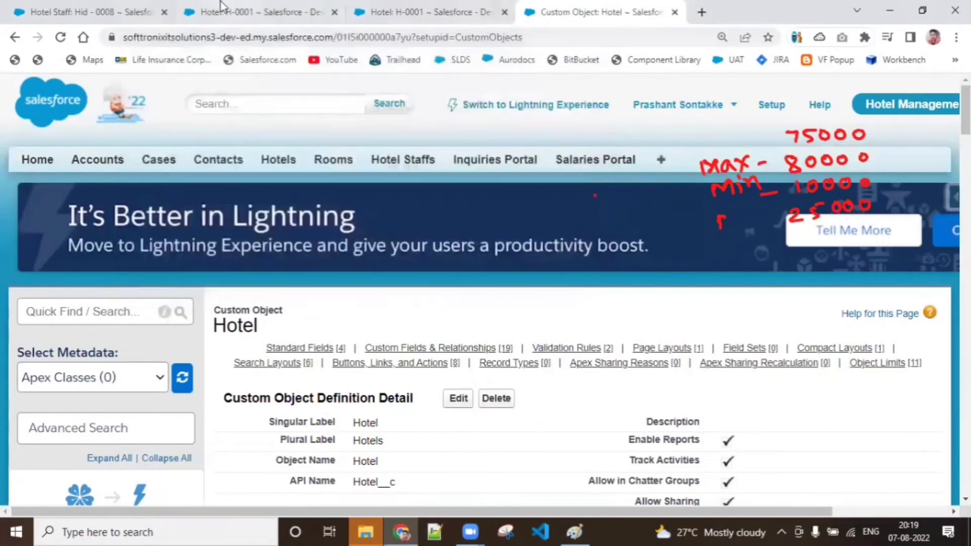
- Open the Hotel Staff object definition from the Hid - 0008 record and go to its custom relationship fields
click(226, 11)
click(76, 11)
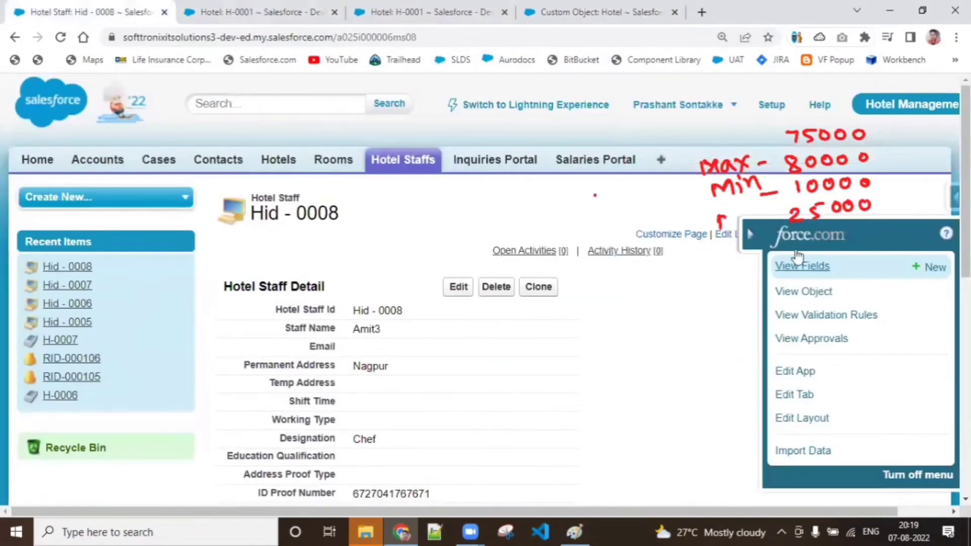
click(807, 297)
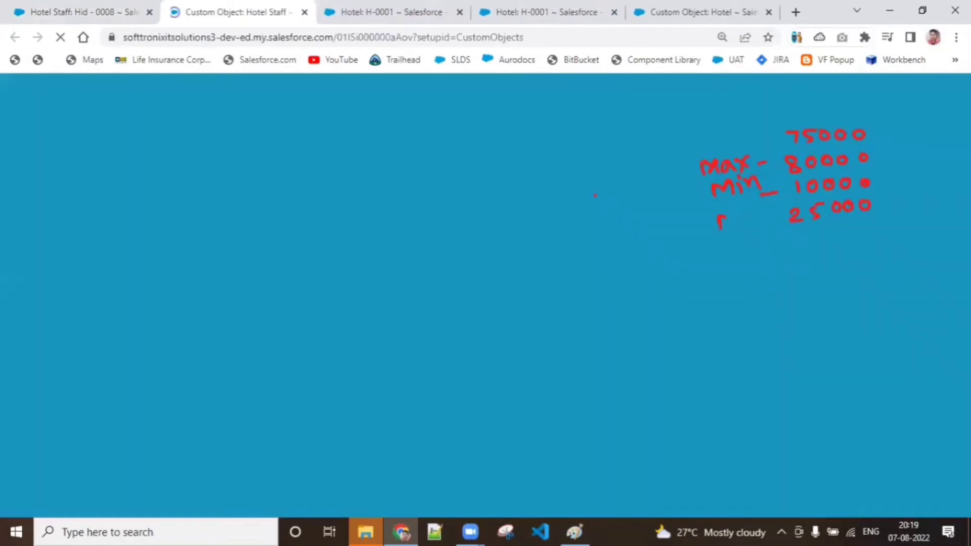
scroll(594, 195, down, 15)
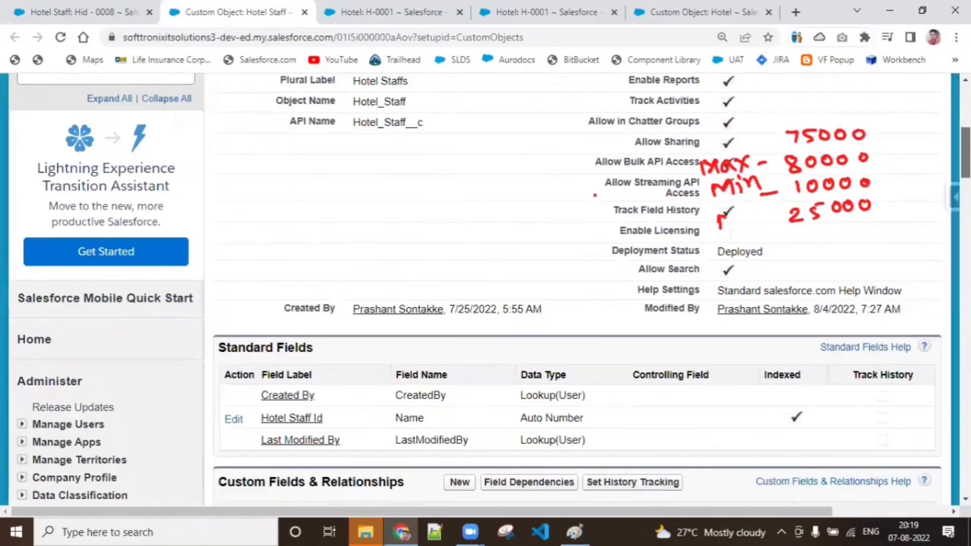
scroll(595, 195, down, 1)
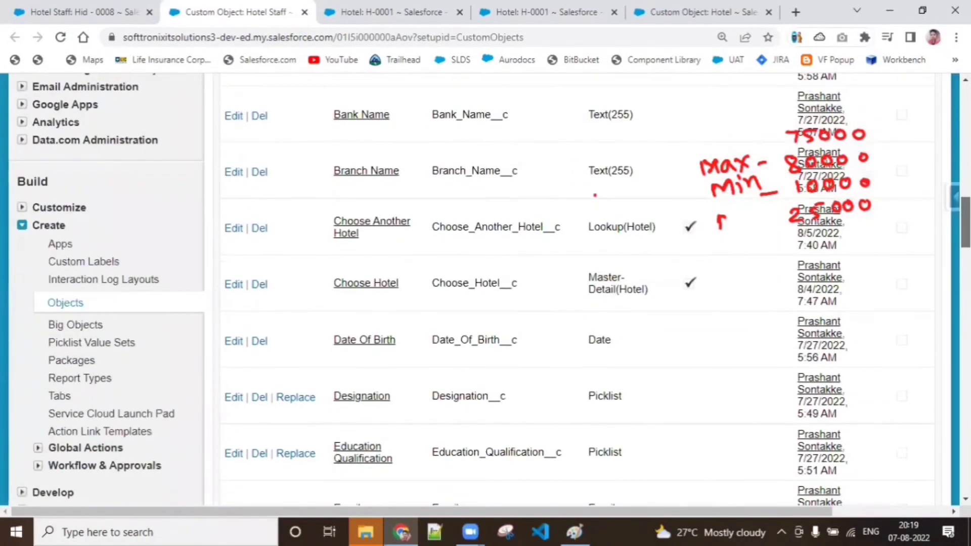
- Try to delete the Choose Hotel master-detail relationship, review the listed reasons, and return to the Hotel Staff fields
click(260, 285)
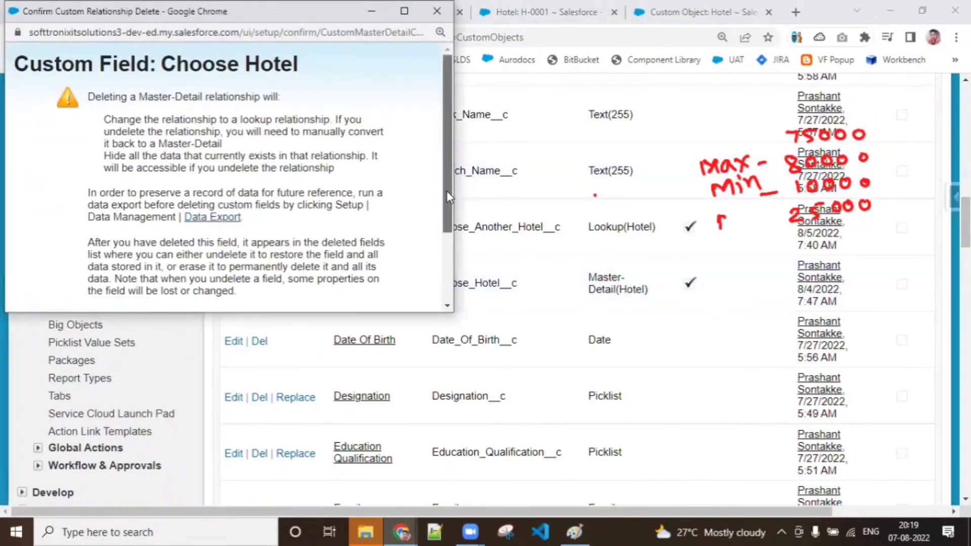
drag(448, 190, 445, 291)
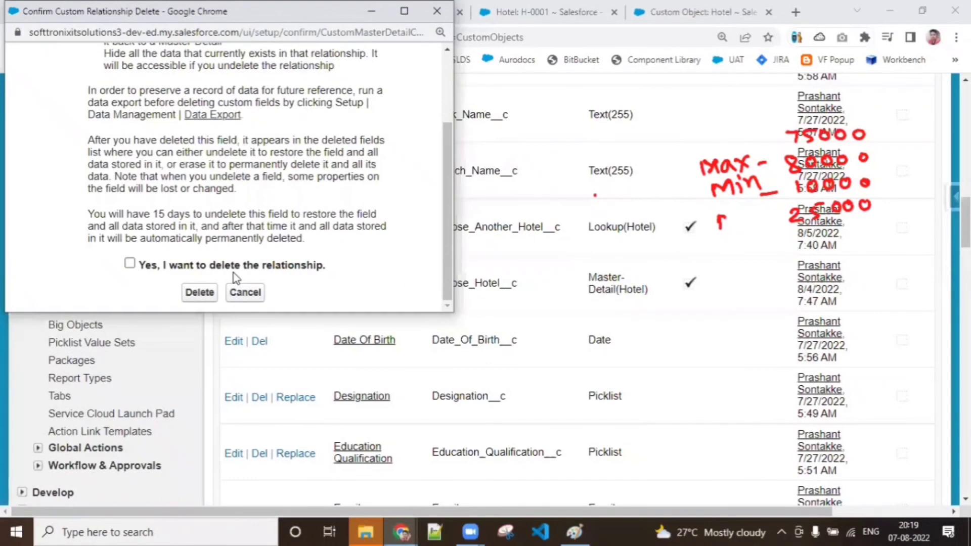
drag(233, 272, 329, 267)
click(130, 264)
click(209, 297)
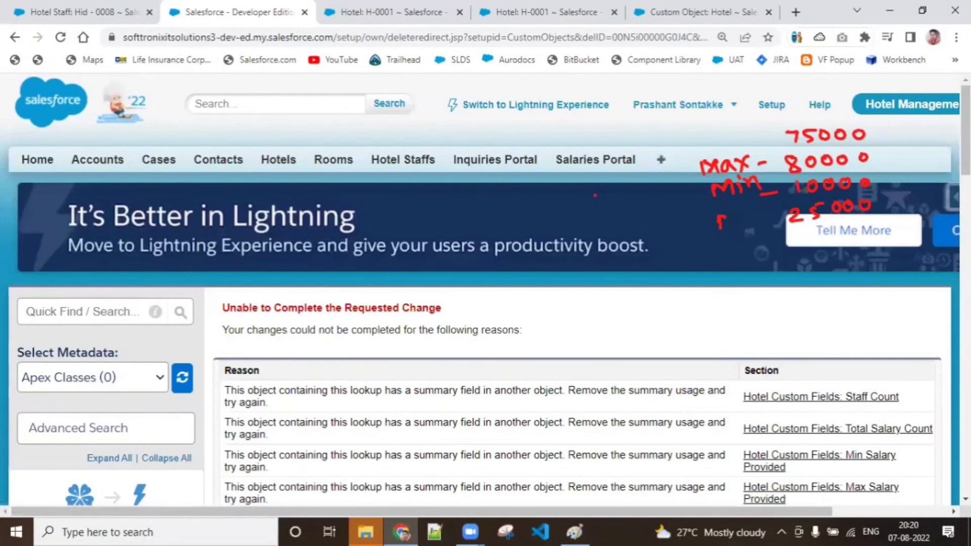
scroll(497, 219, down, 2)
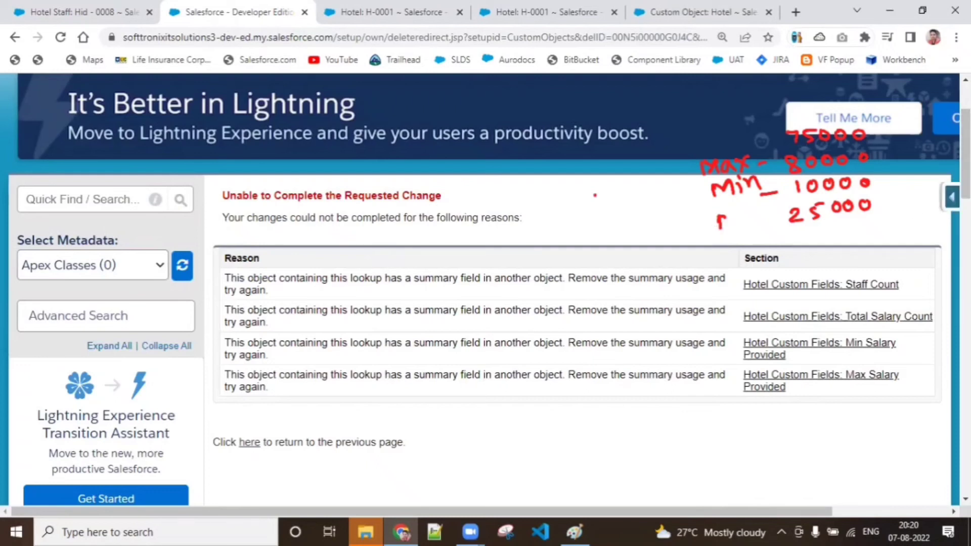
click(15, 37)
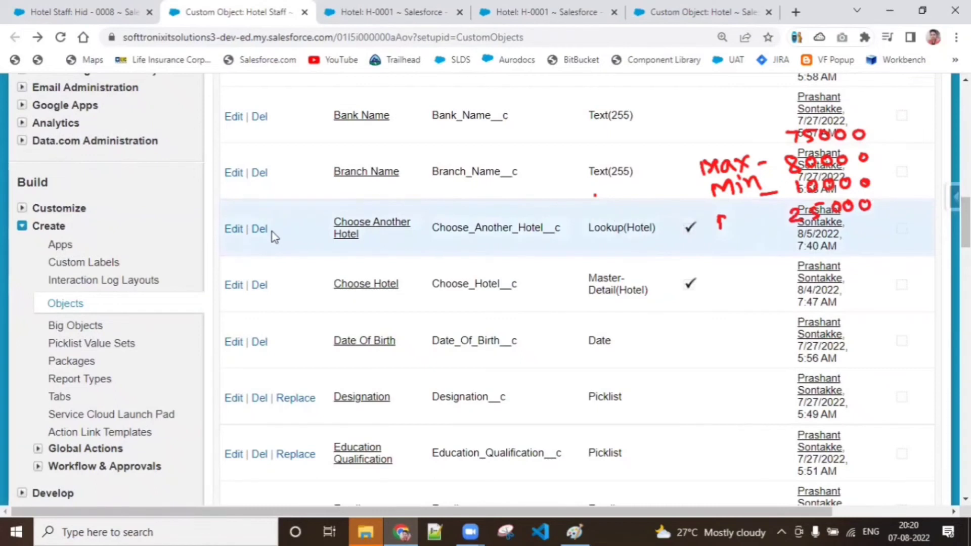
- Delete the Choose Another Hotel lookup relationship from the Hotel Staff object
click(259, 231)
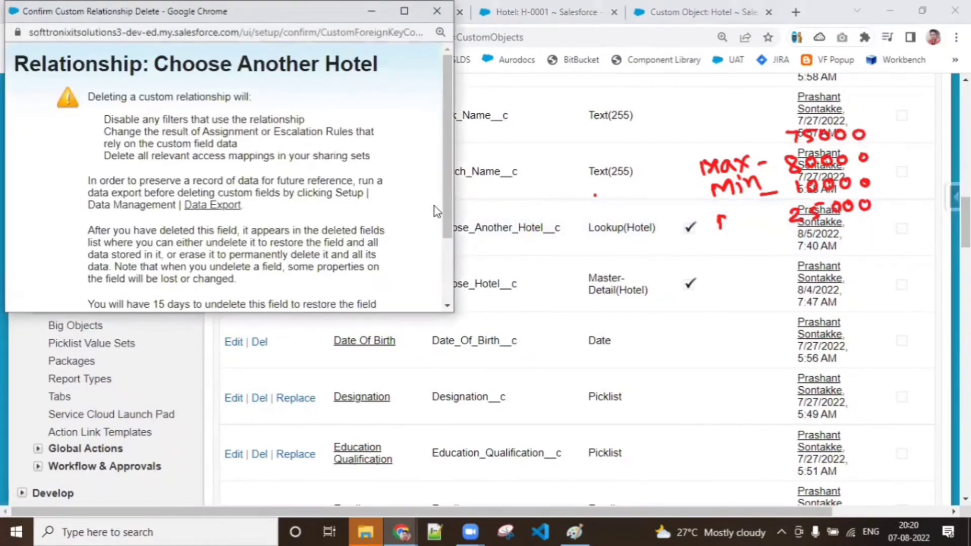
scroll(359, 291, down, 3)
click(186, 265)
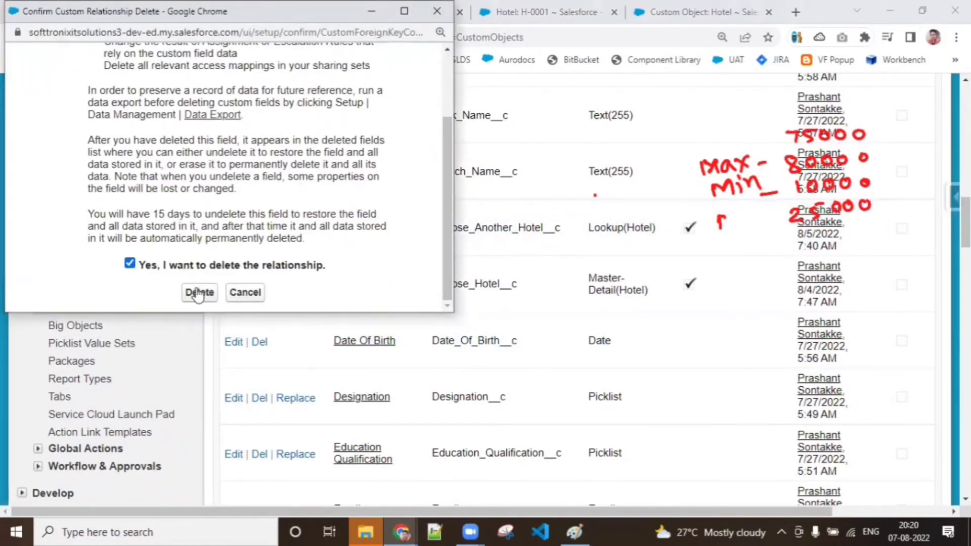
click(198, 292)
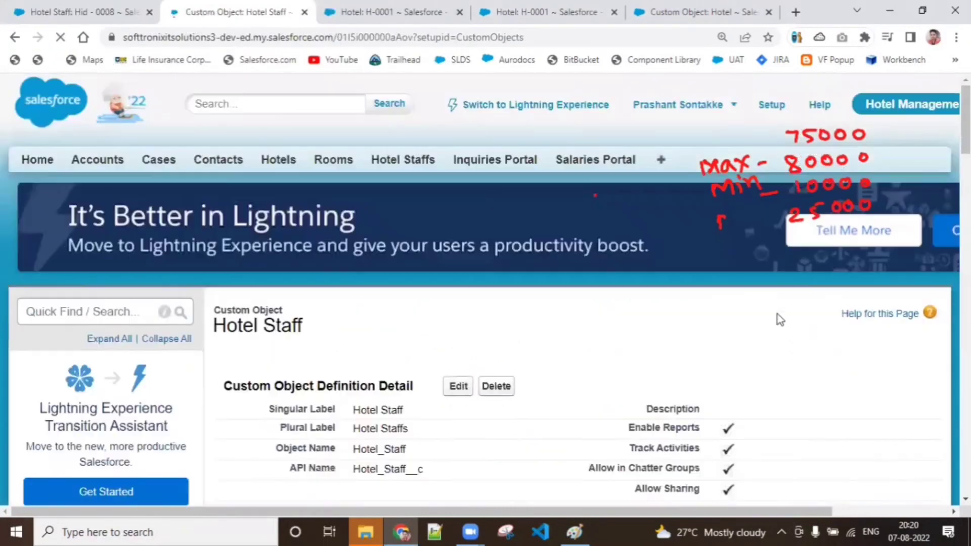
- Open the Choose Hotel field's definition and examine its master-detail options
scroll(778, 314, down, 5)
scroll(595, 197, down, 15)
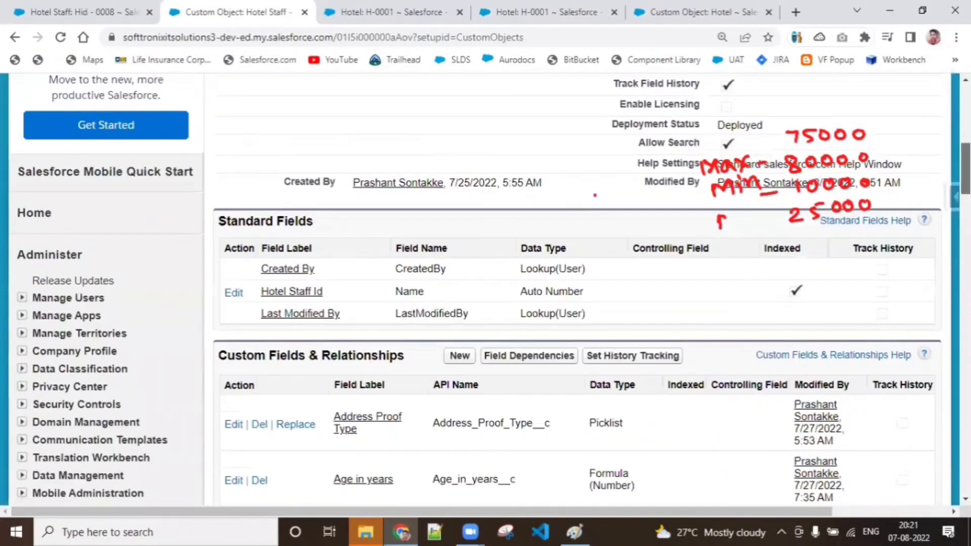
scroll(715, 194, down, 1)
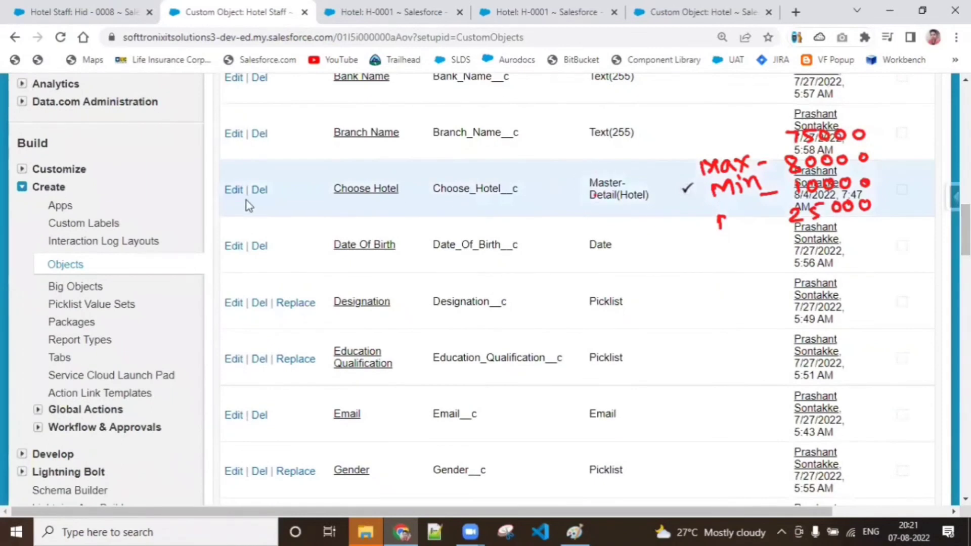
click(356, 188)
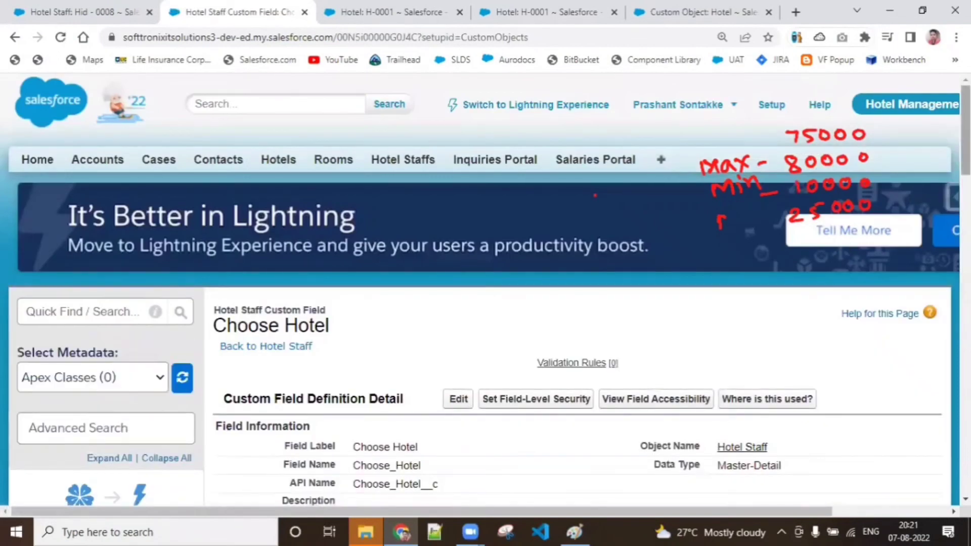
scroll(596, 196, down, 10)
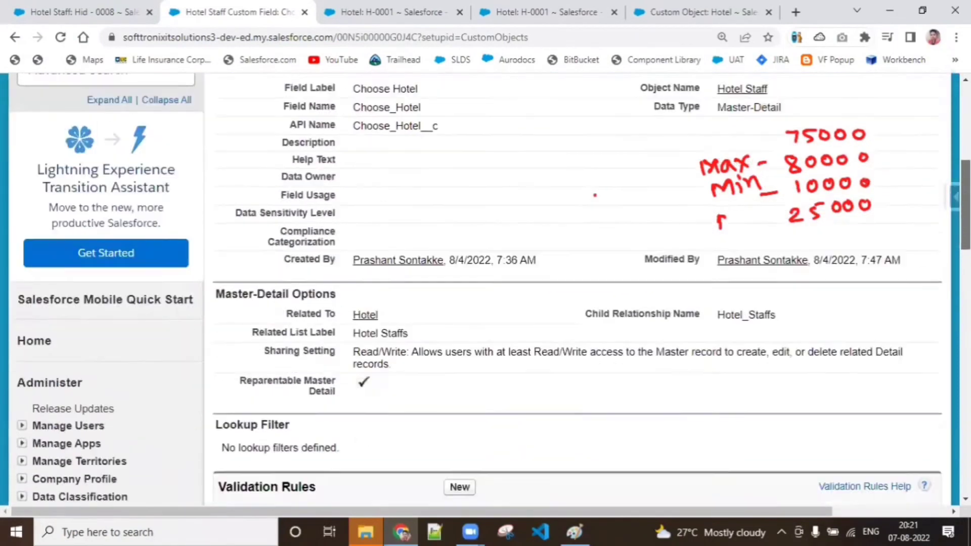
- Open the Choose Hotel field for editing, examine its master-detail options, and cancel the edit
scroll(577, 290, up, 5)
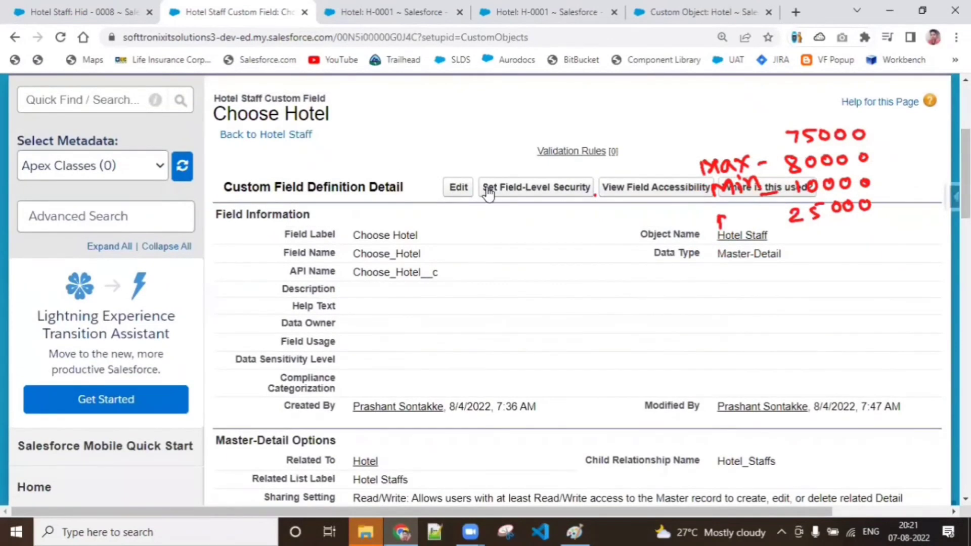
click(459, 188)
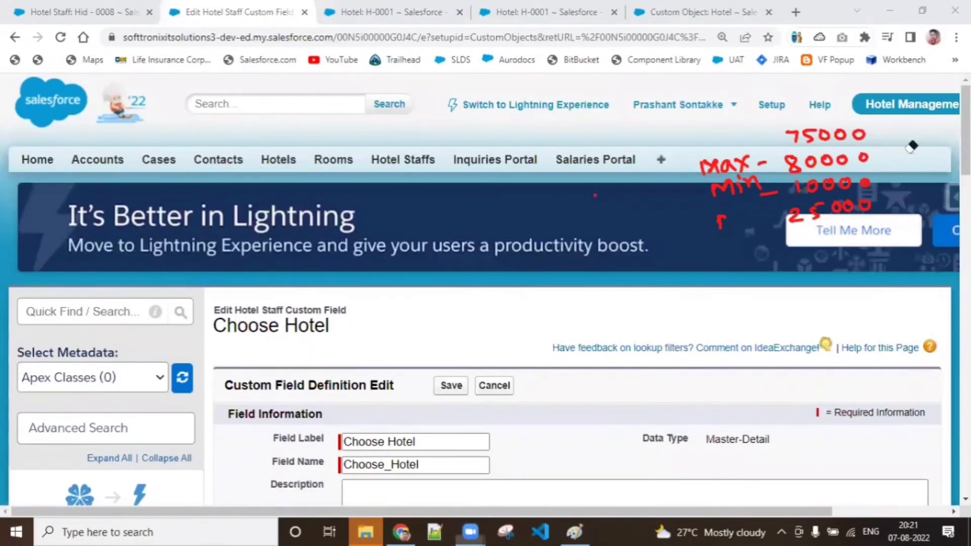
mouse_move(913, 146)
mouse_down()
mouse_move(719, 158)
mouse_move(835, 212)
mouse_move(733, 168)
mouse_move(727, 111)
mouse_up()
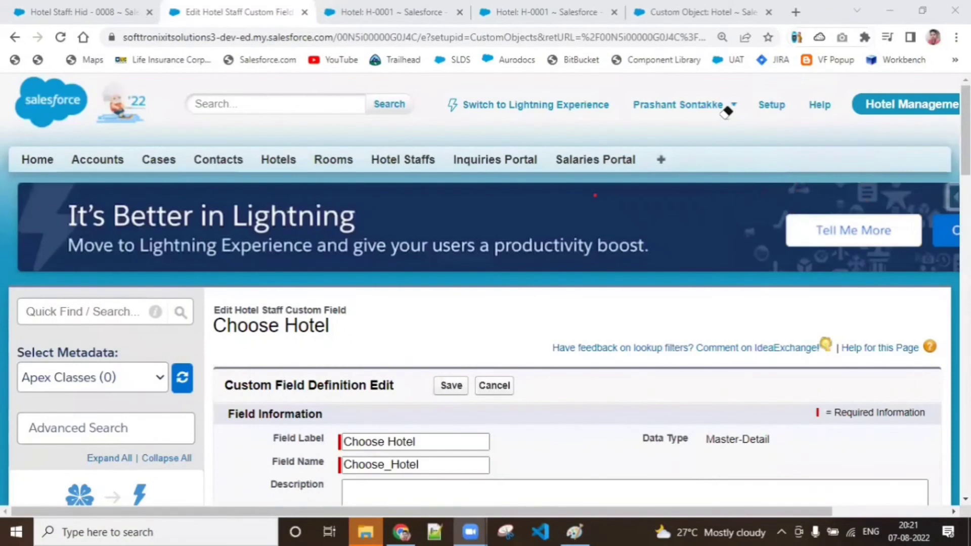
scroll(727, 110, down, 10)
scroll(728, 293, down, 4)
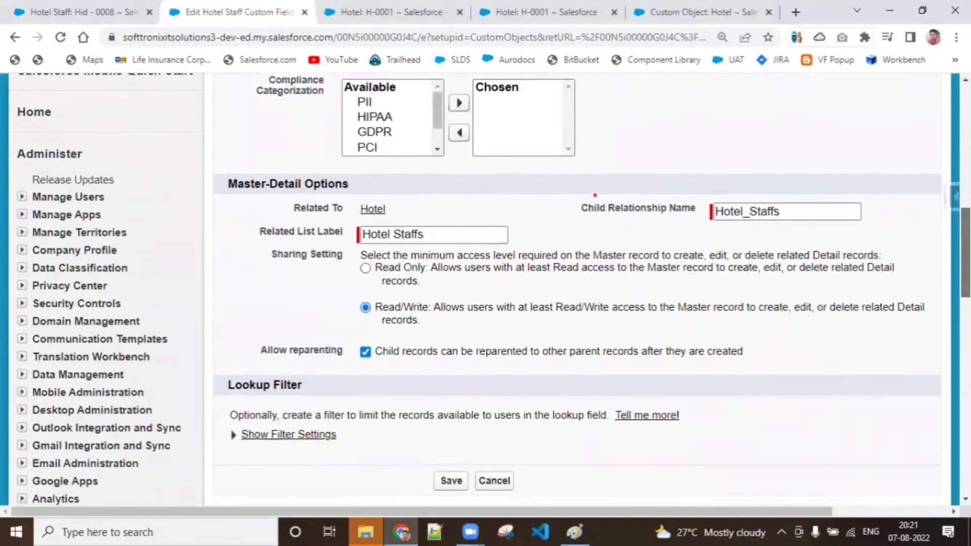
click(498, 365)
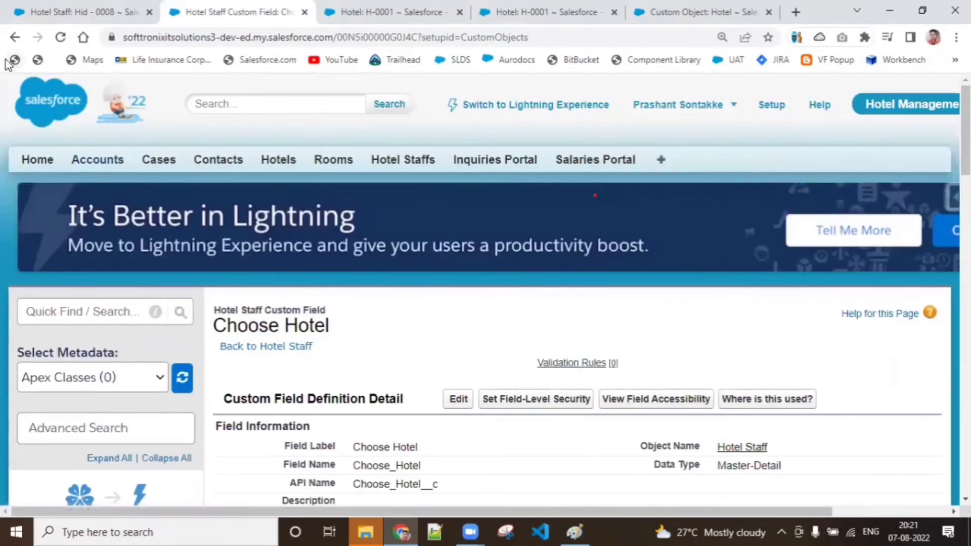
- Revisit the Choose Hotel edit form, cancel it, review the field definition, and return to the Hotel Staff object
click(14, 40)
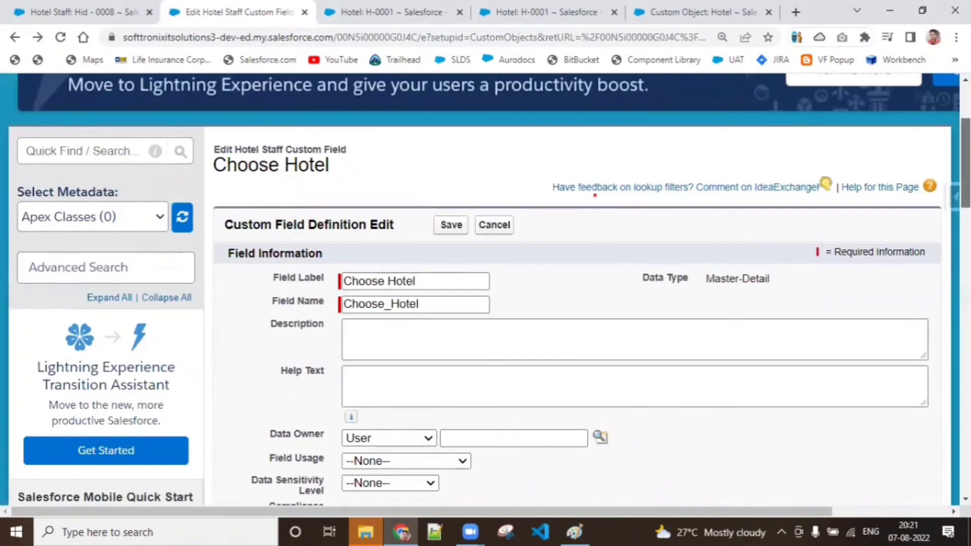
click(510, 226)
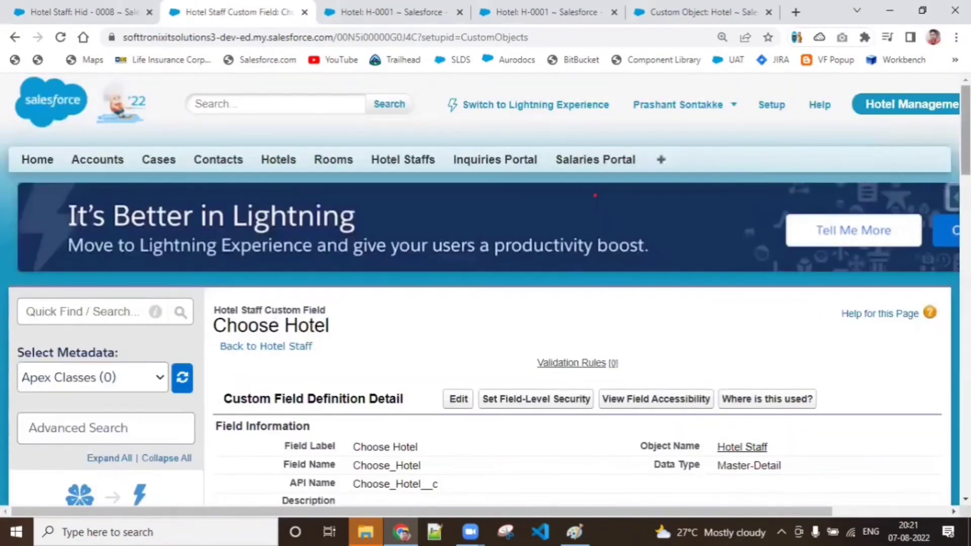
scroll(595, 195, down, 10)
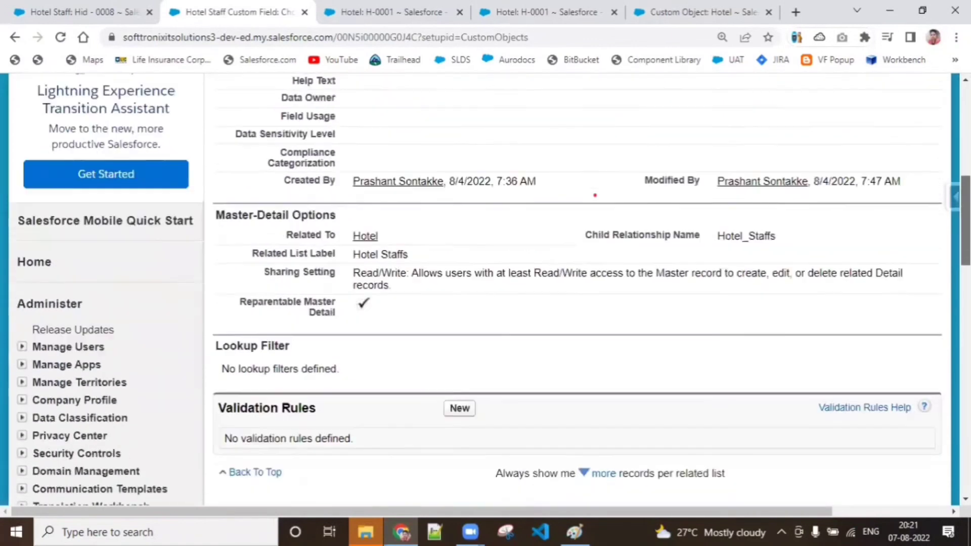
scroll(595, 195, up, 7)
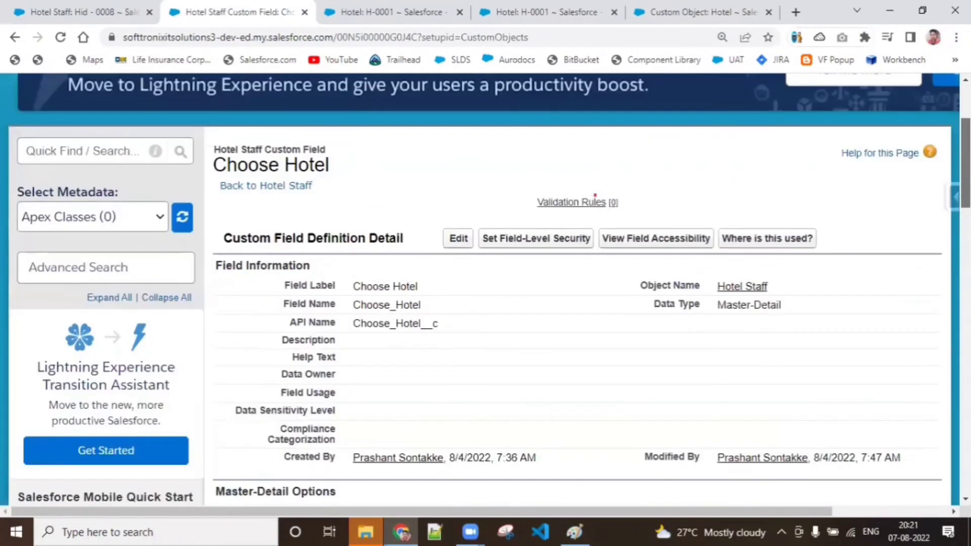
click(282, 186)
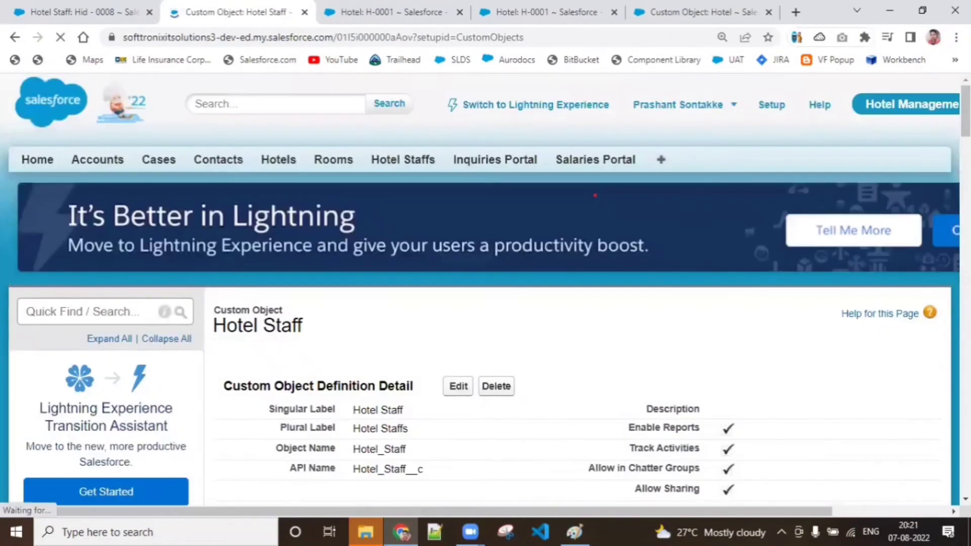
- Edit Choose Hotel from the Hotel Staff custom fields list, check the form for a field type change option, and cancel
scroll(595, 195, down, 9)
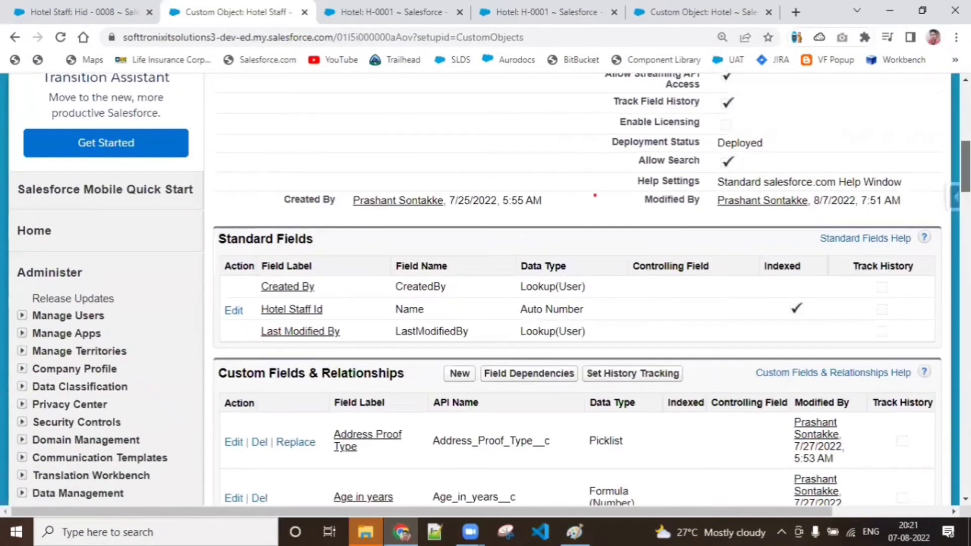
scroll(595, 196, down, 7)
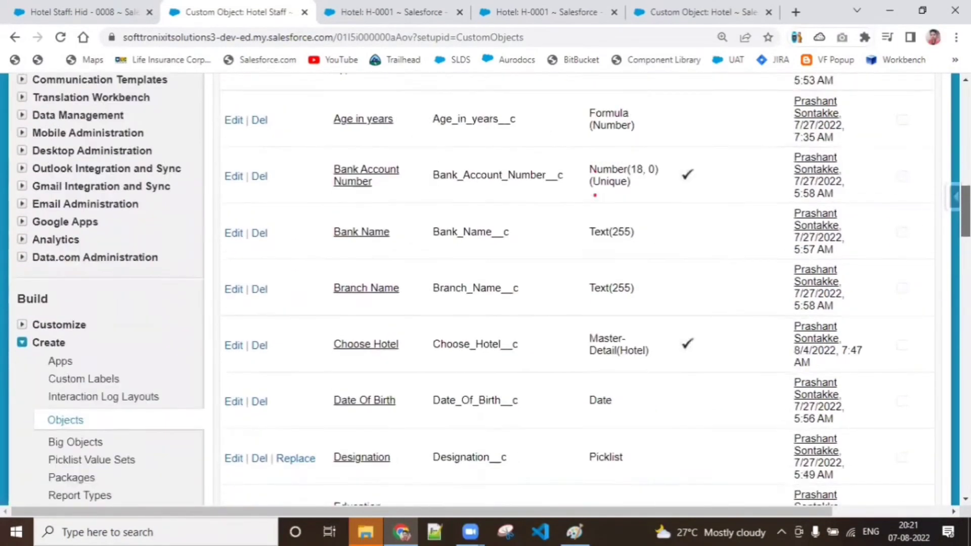
scroll(595, 196, down, 1)
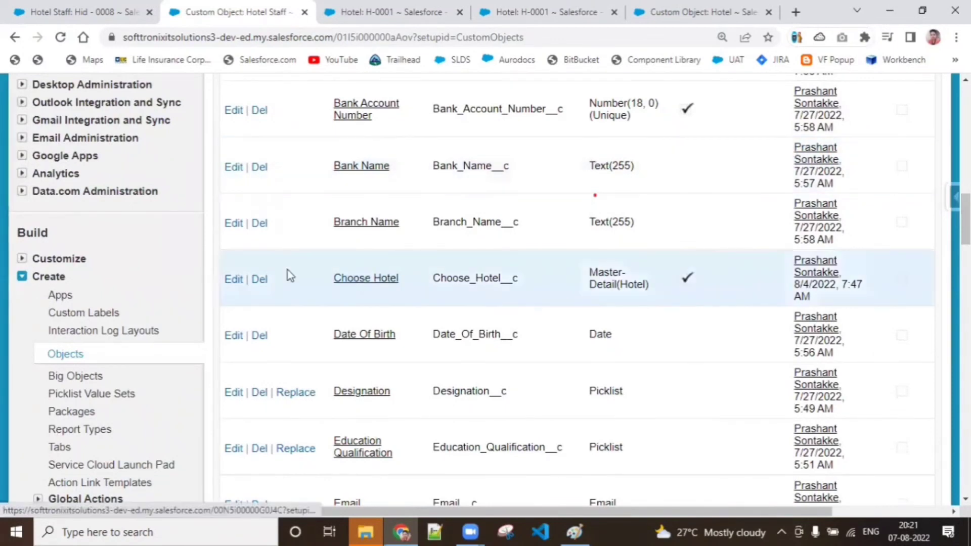
click(234, 282)
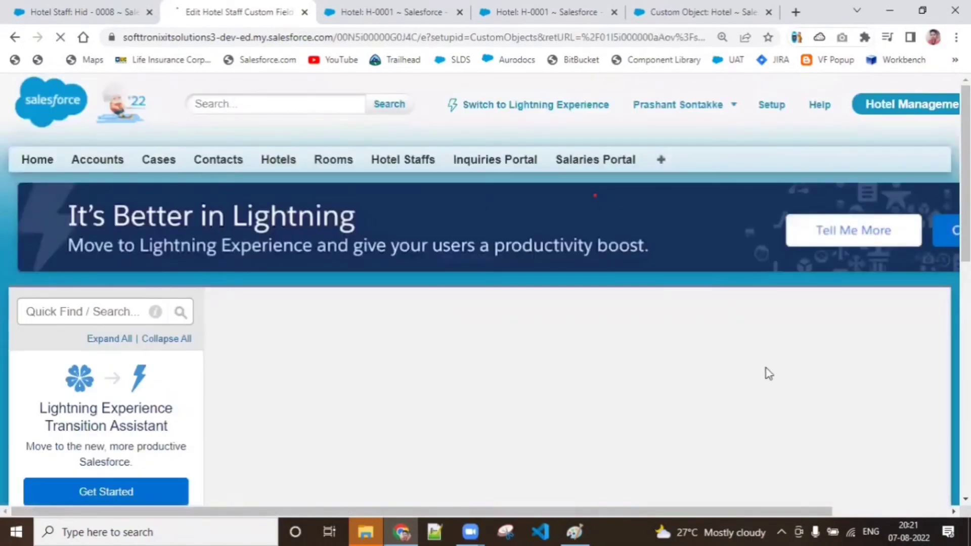
scroll(765, 373, down, 3)
scroll(595, 195, down, 2)
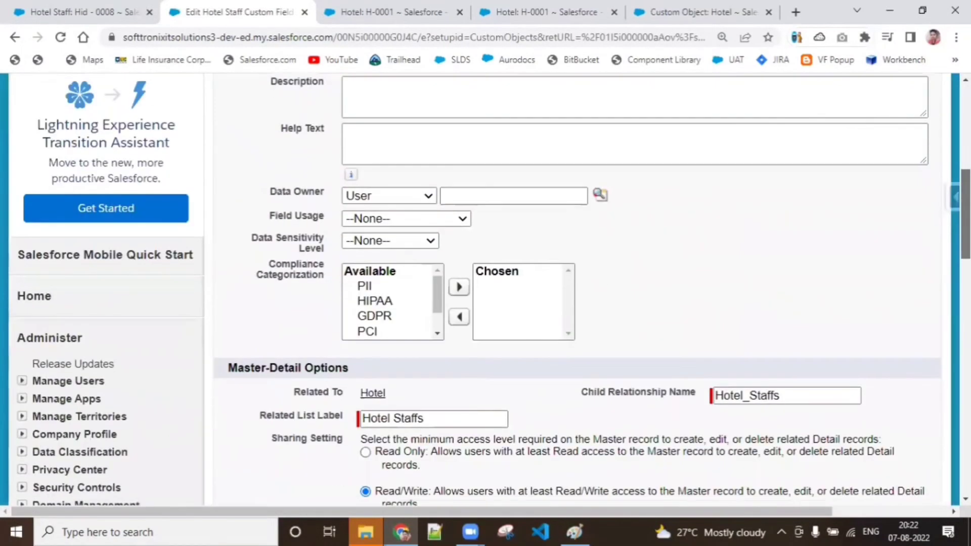
scroll(595, 195, down, 4)
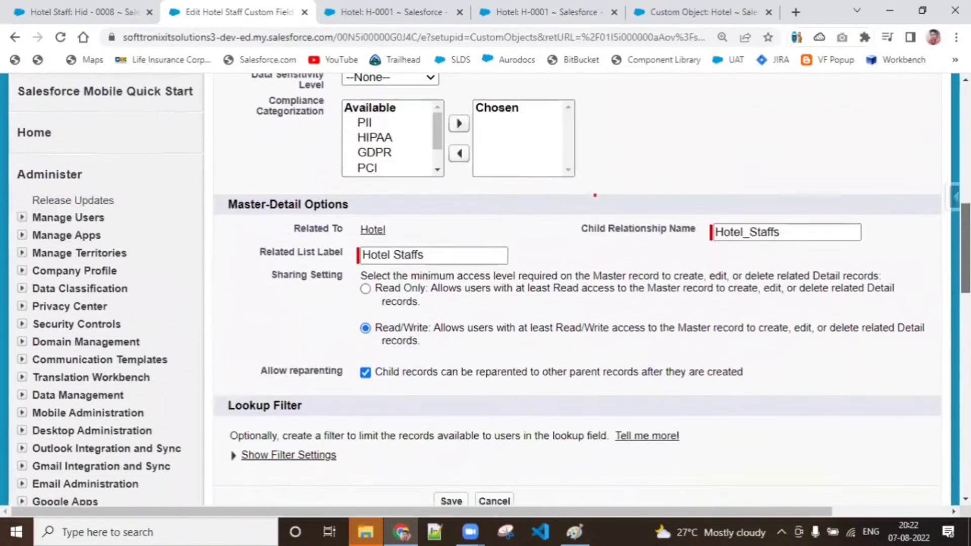
scroll(595, 195, up, 10)
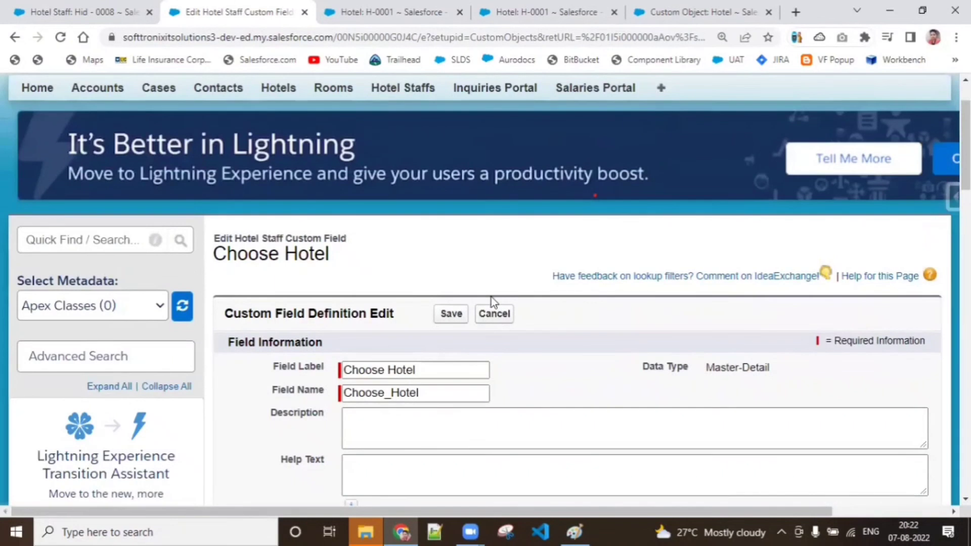
click(501, 314)
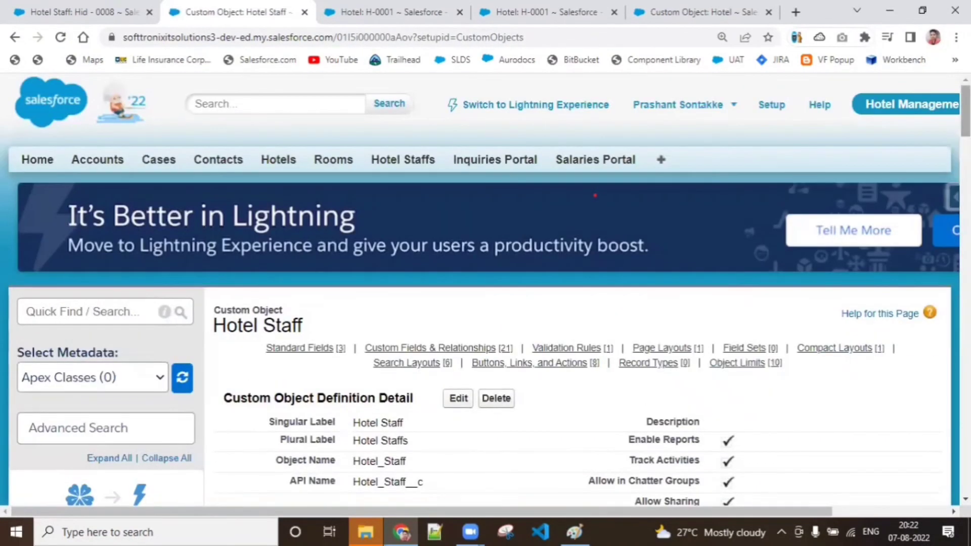
- Examine the Choose Hotel field's full definition for a way to convert its data type, then return to Hotel Staff
scroll(906, 285, down, 3)
scroll(595, 196, down, 6)
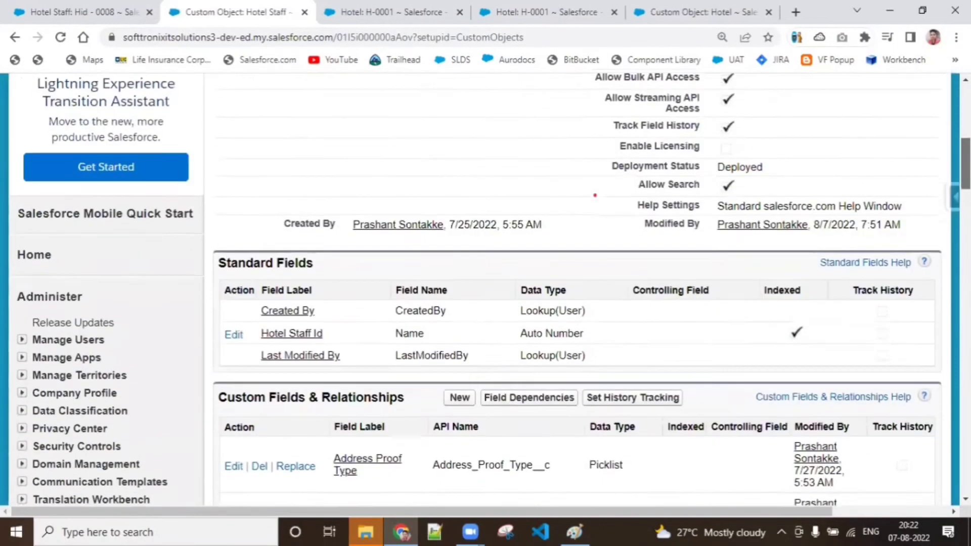
scroll(595, 195, down, 4)
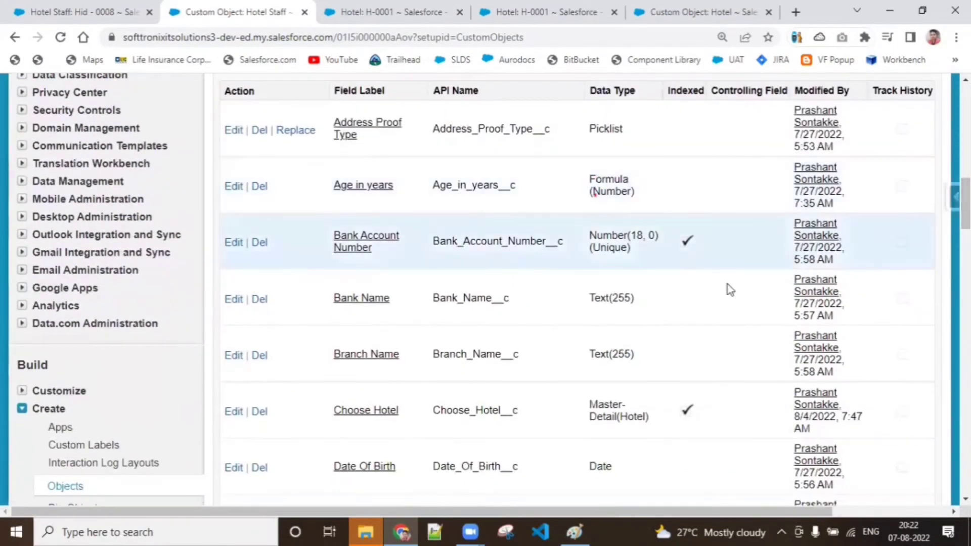
click(366, 414)
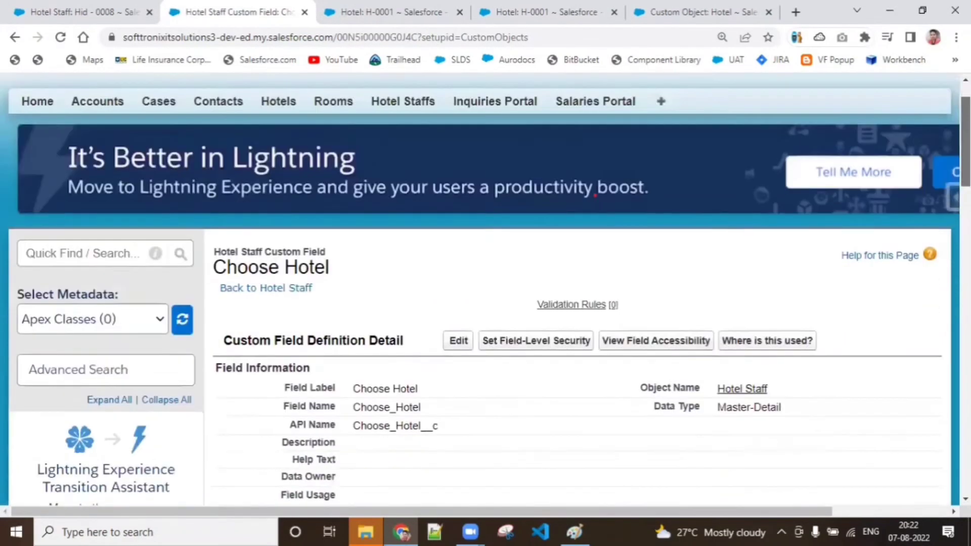
scroll(929, 198, down, 4)
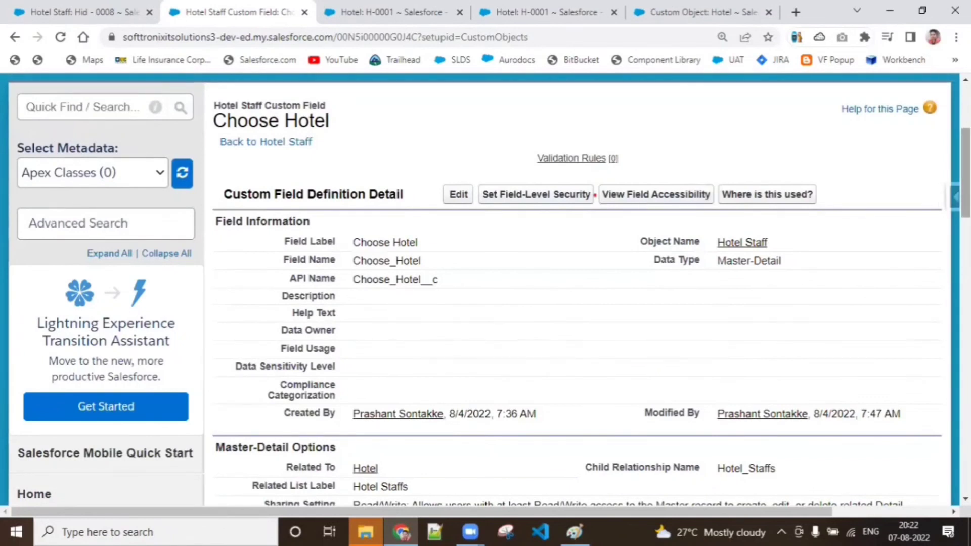
scroll(951, 198, down, 1)
scroll(595, 196, down, 2)
scroll(595, 195, down, 3)
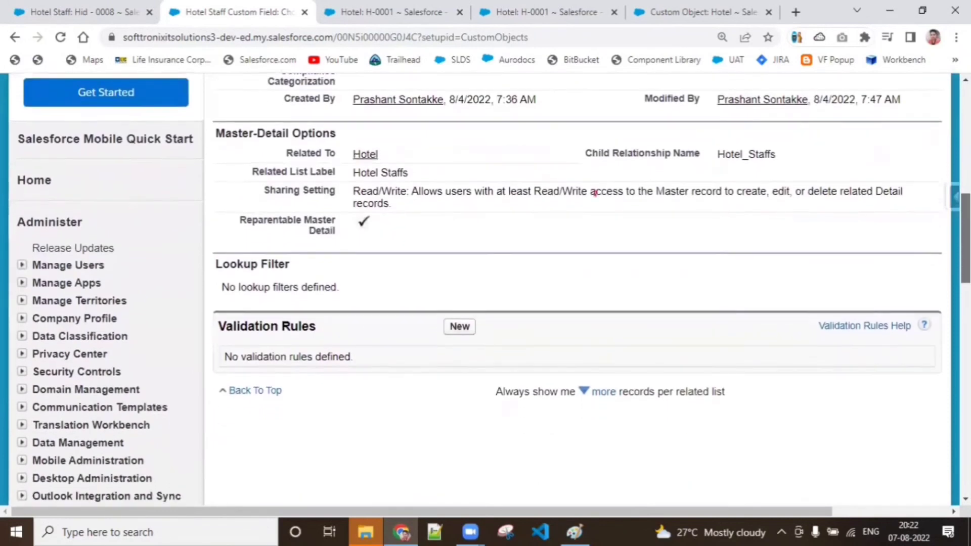
scroll(595, 195, up, 5)
scroll(595, 196, up, 4)
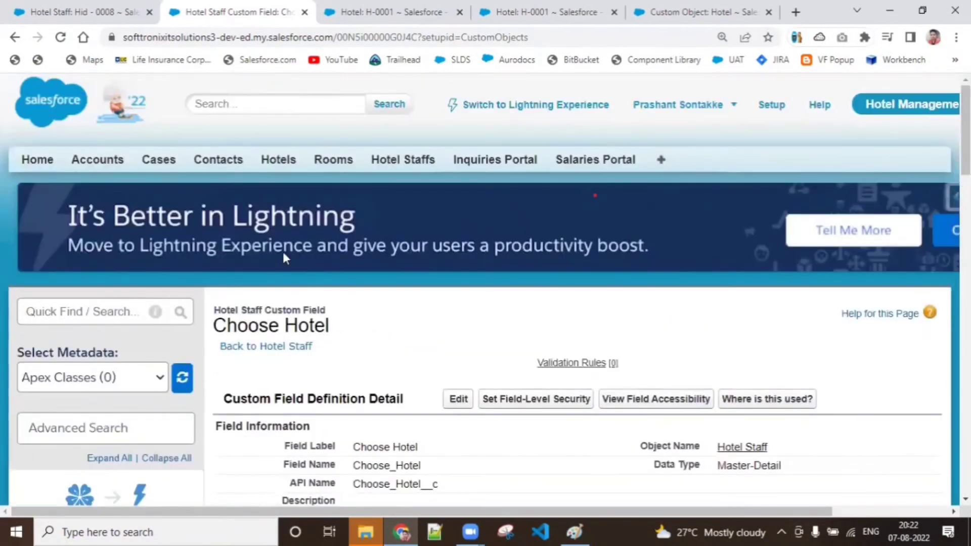
click(265, 348)
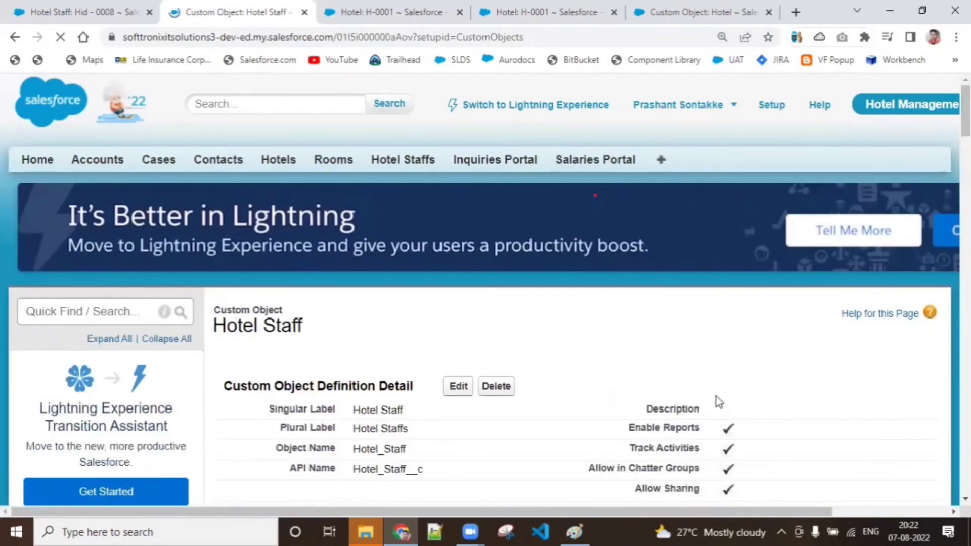
- Open the Bank Name text field of Hotel Staff for editing as a comparison
scroll(595, 195, down, 15)
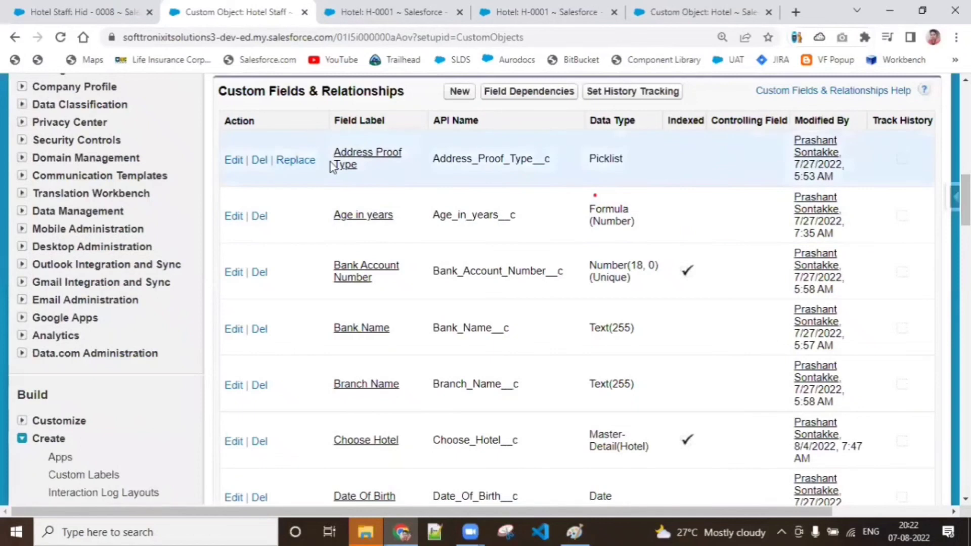
click(361, 329)
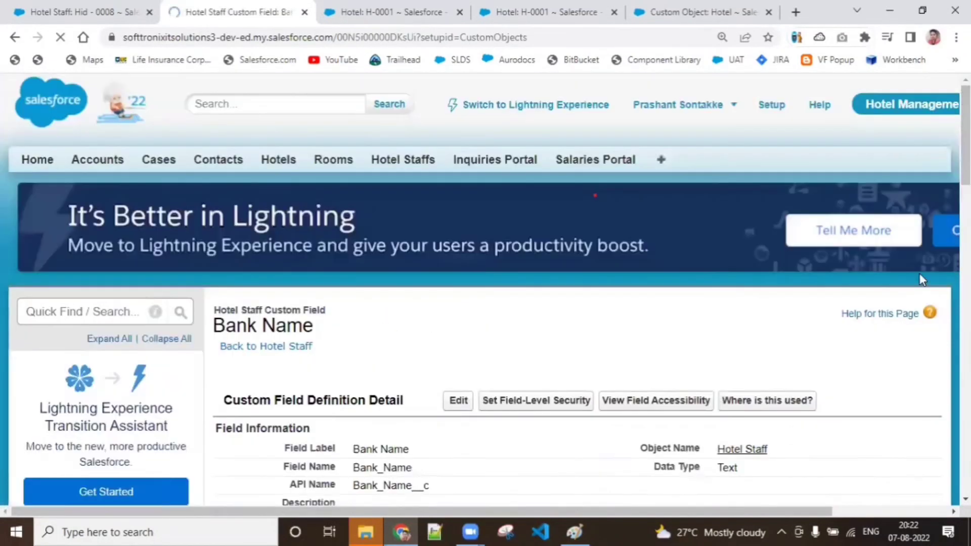
scroll(486, 294, down, 4)
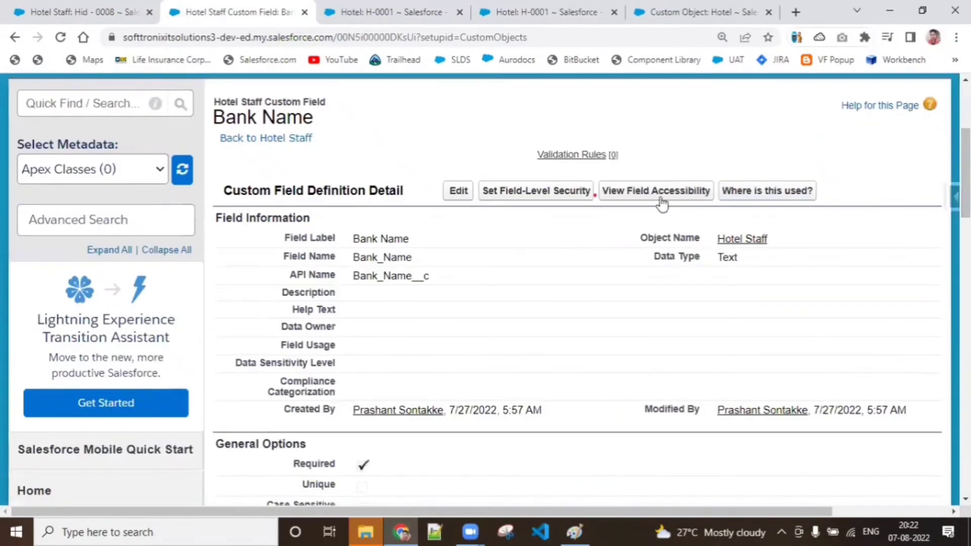
click(470, 194)
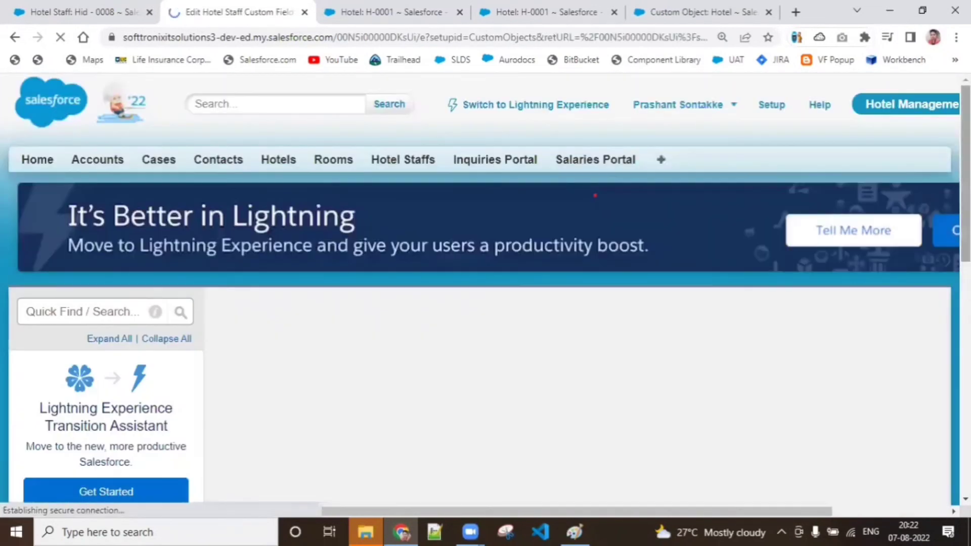
scroll(454, 147, down, 4)
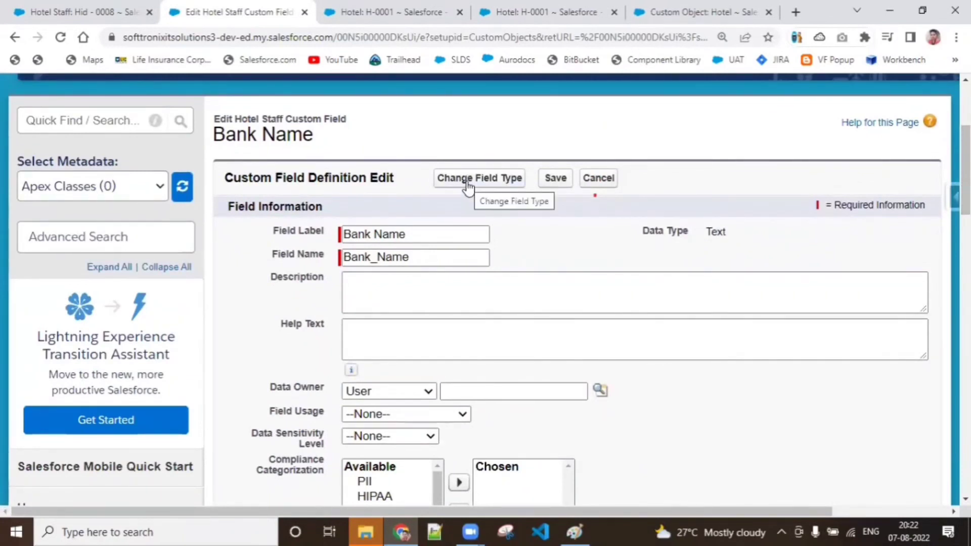
- Start a field type change for Bank Name, review the available data types, and cancel back to Hotel Staff
click(467, 183)
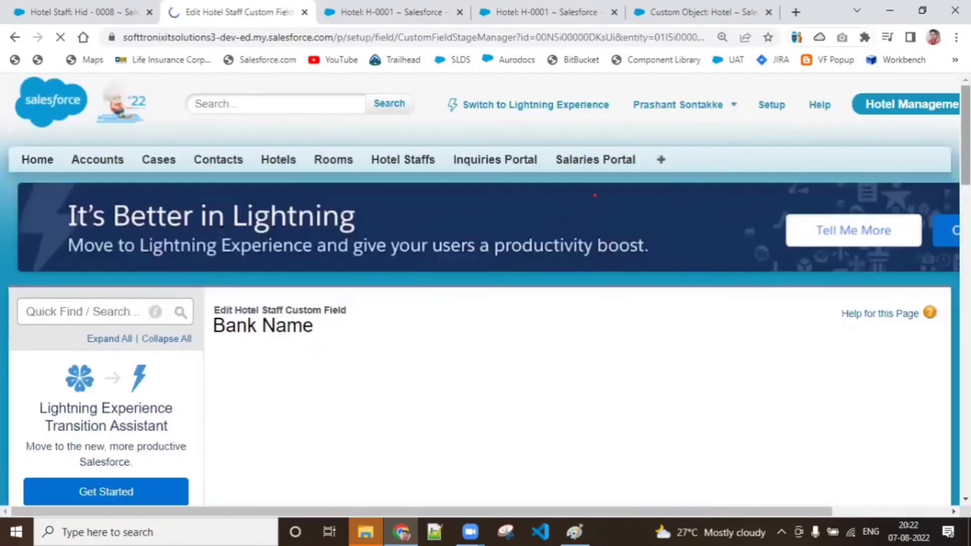
scroll(595, 195, down, 10)
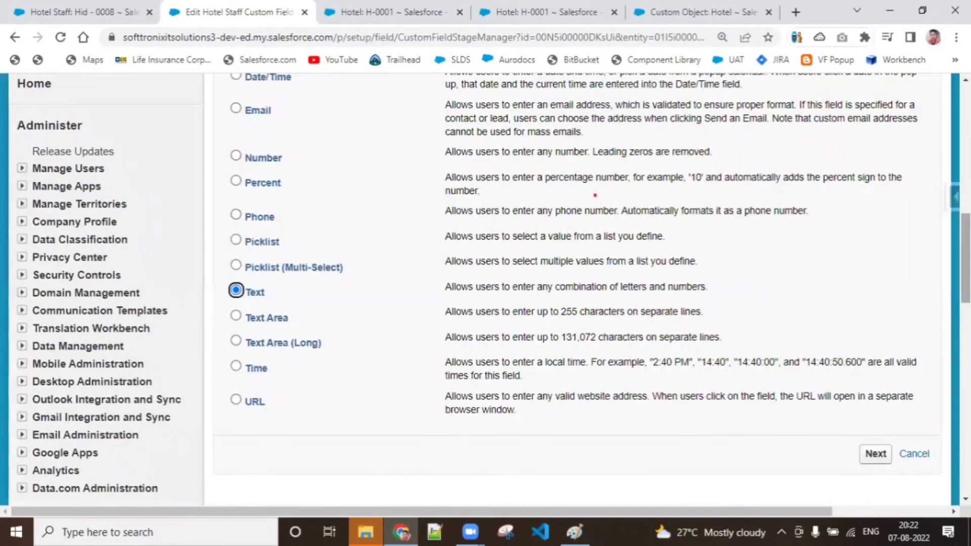
scroll(595, 195, up, 1)
scroll(595, 196, up, 9)
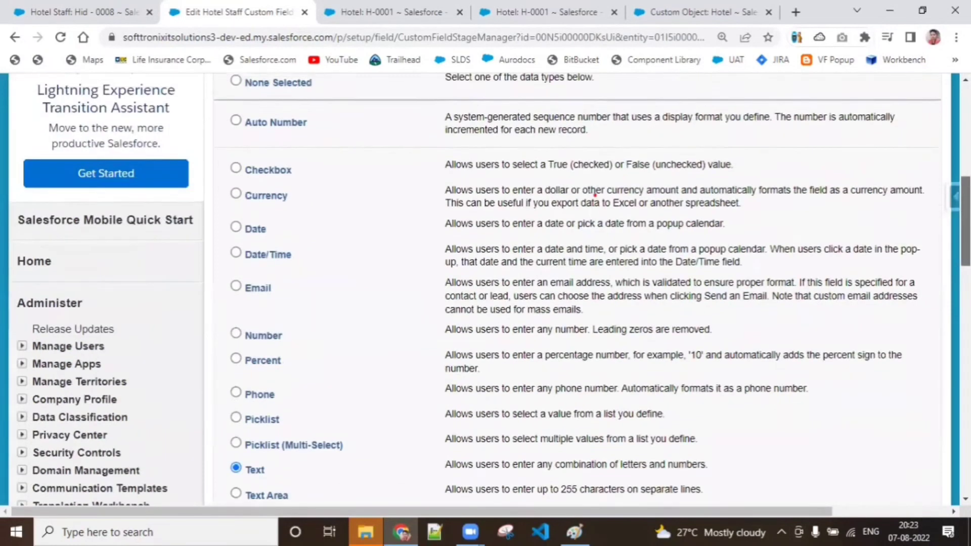
scroll(595, 195, down, 12)
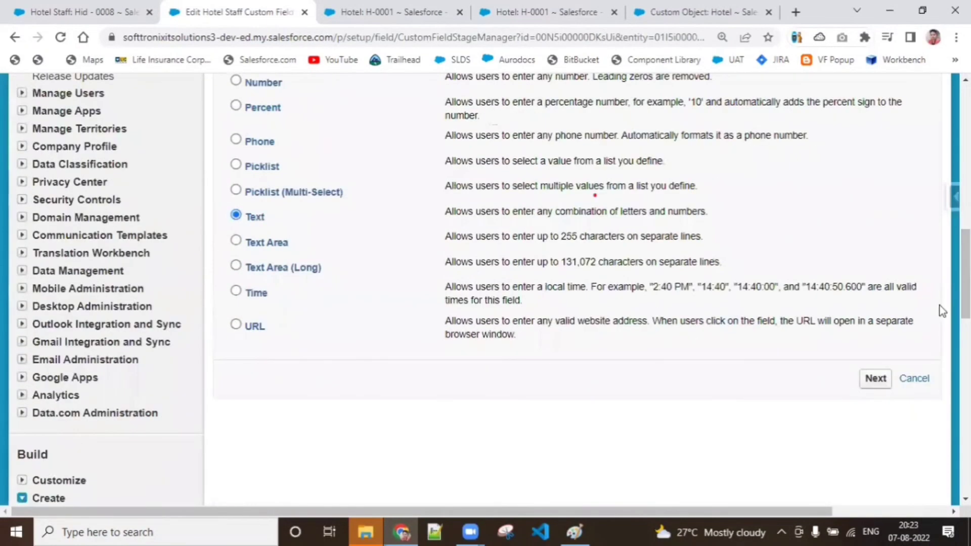
click(917, 380)
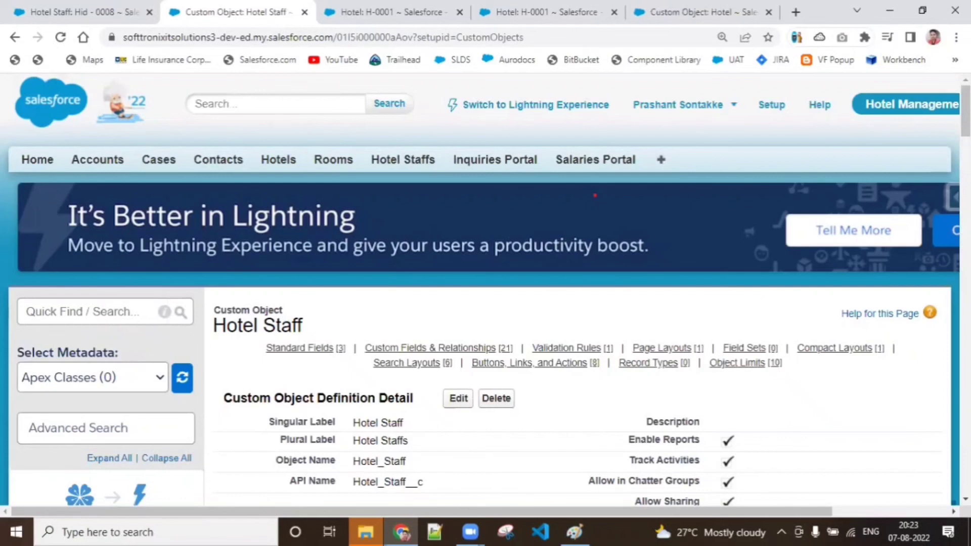
scroll(595, 195, down, 10)
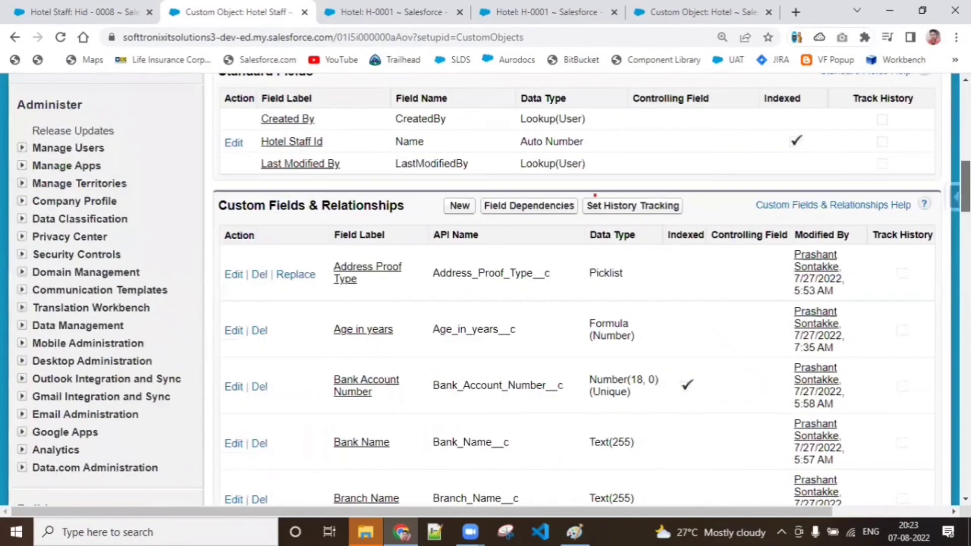
scroll(595, 196, down, 15)
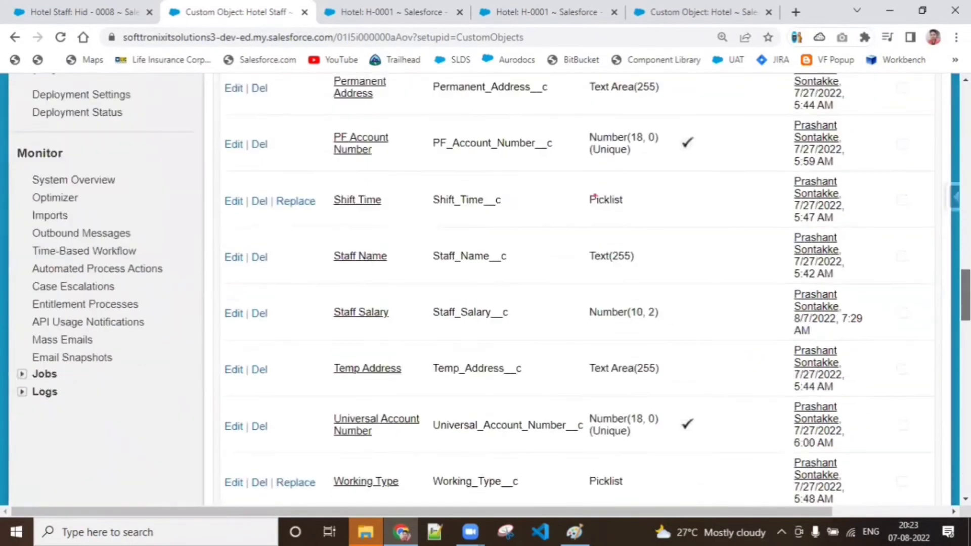
scroll(595, 195, up, 4)
scroll(595, 195, up, 20)
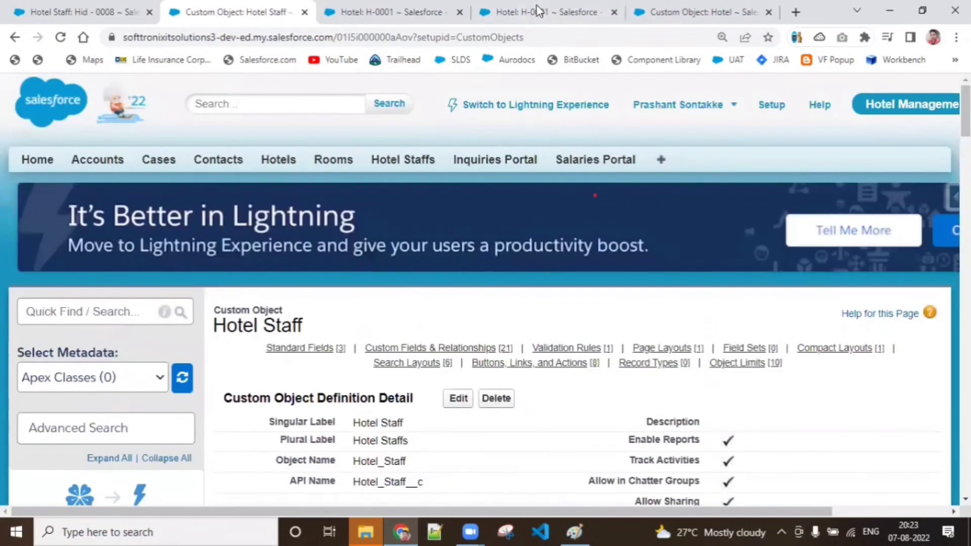
- Delete the Staff Count roll-up summary field from the Hotel object, confirming the custom field deletion
click(723, 12)
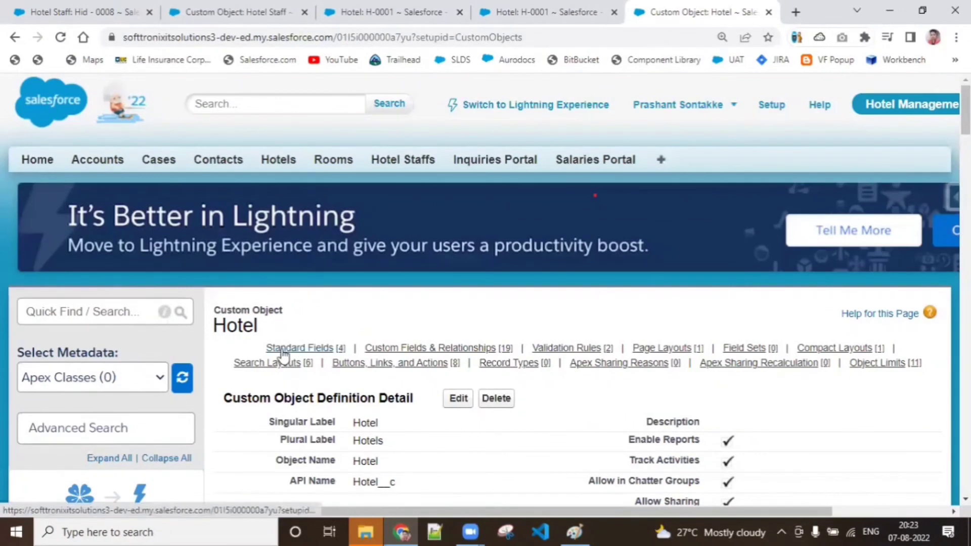
scroll(595, 195, down, 20)
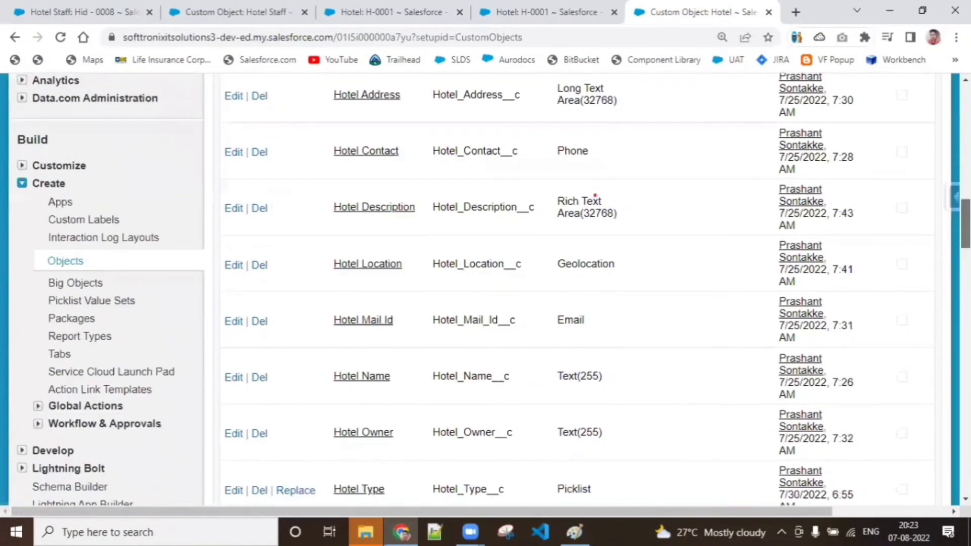
scroll(485, 284, down, 2)
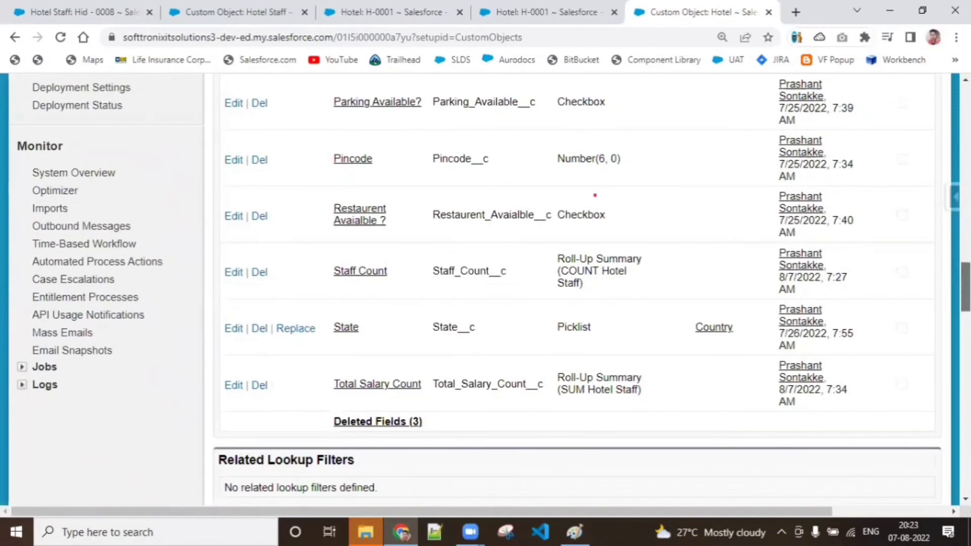
click(260, 272)
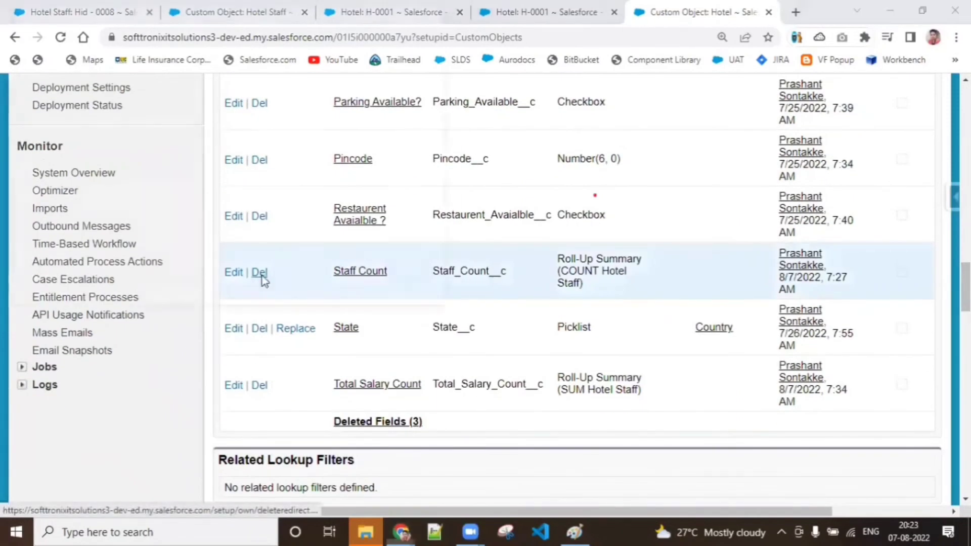
scroll(247, 277, down, 2)
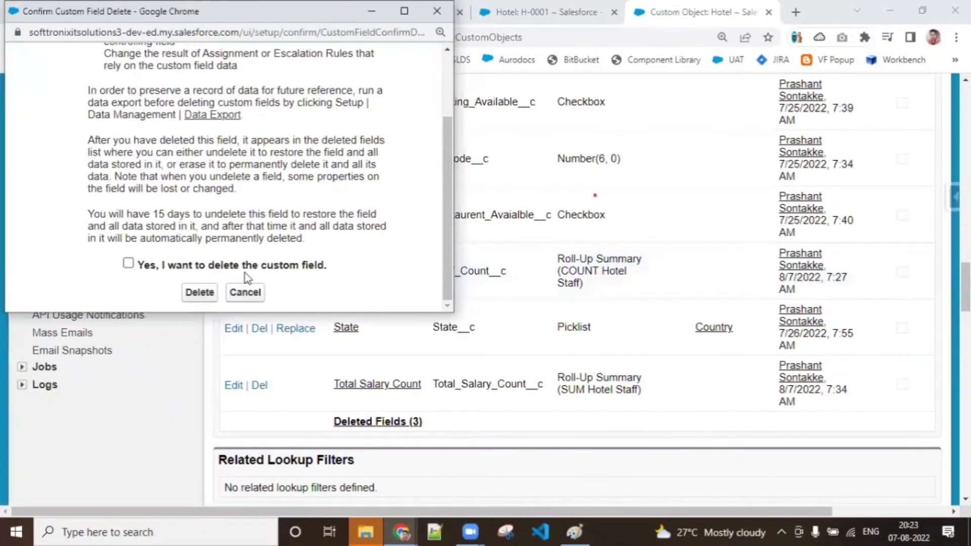
click(201, 267)
click(200, 293)
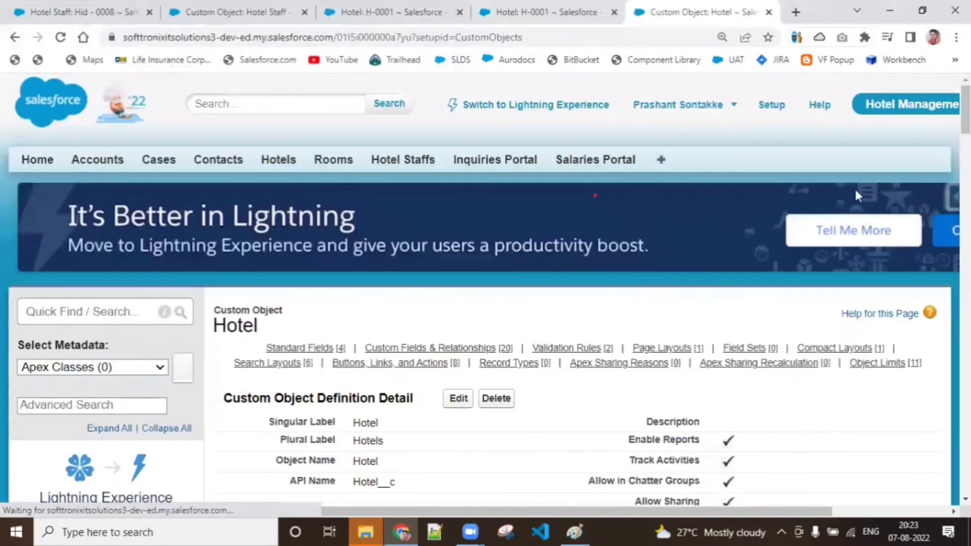
- Delete the Max Salary Provided roll-up summary field from Hotel's custom fields and confirm the deletion
drag(967, 109, 966, 145)
scroll(596, 255, down, 15)
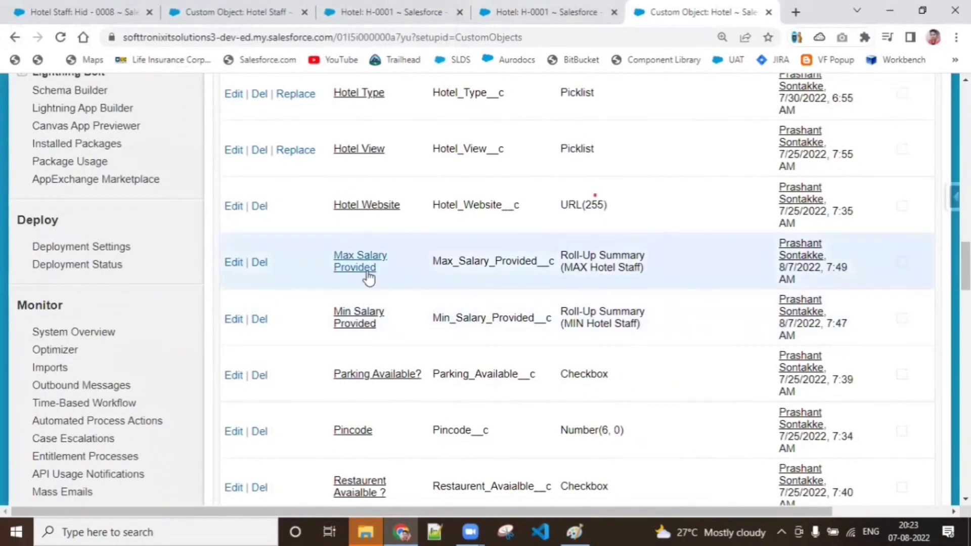
click(258, 263)
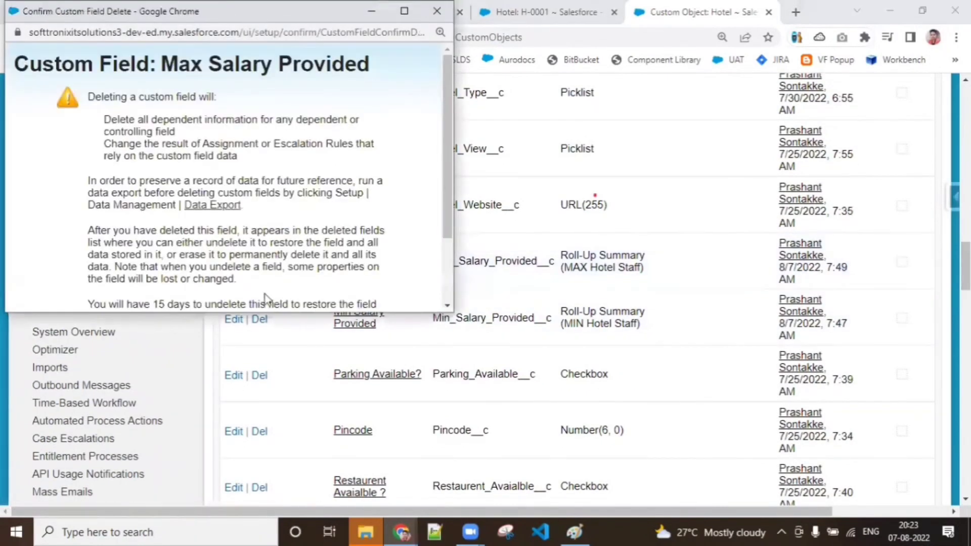
scroll(164, 288, down, 2)
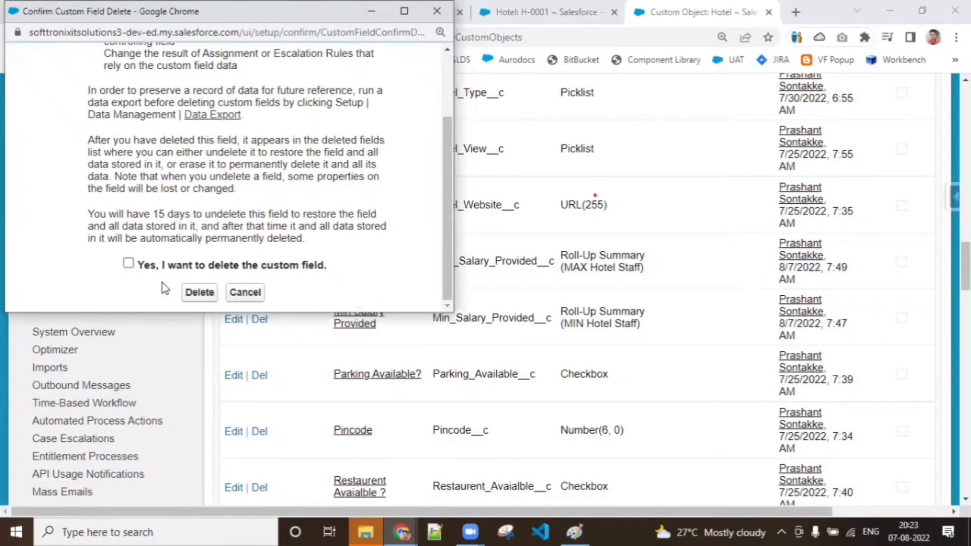
click(148, 268)
click(200, 293)
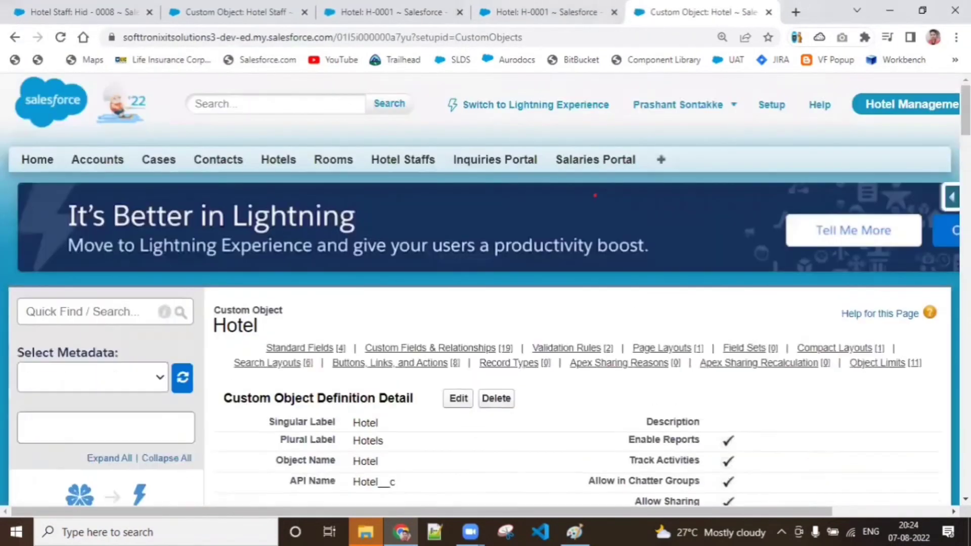
- Delete the Min Salary Provided roll-up summary field from Hotel's custom fields and confirm the deletion
scroll(505, 253, down, 15)
scroll(595, 195, down, 7)
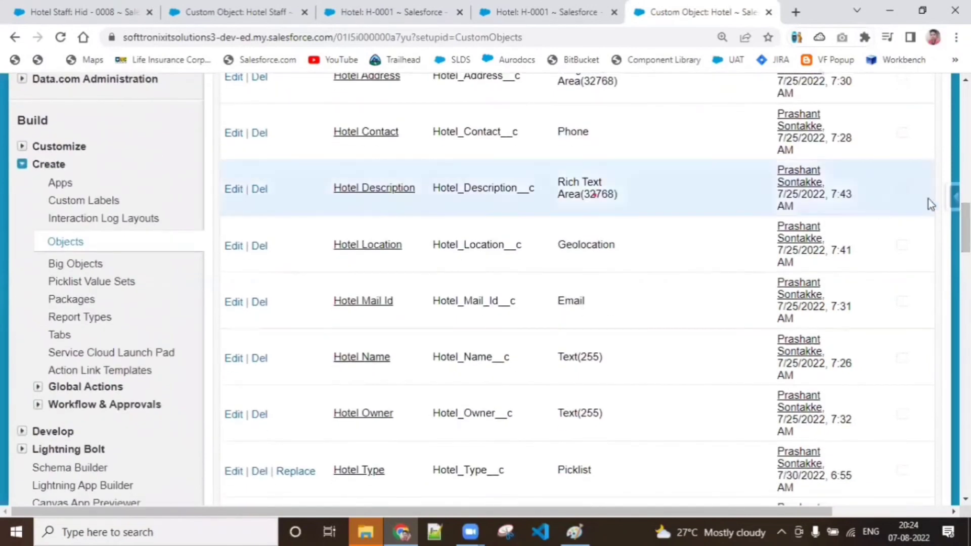
scroll(595, 195, down, 6)
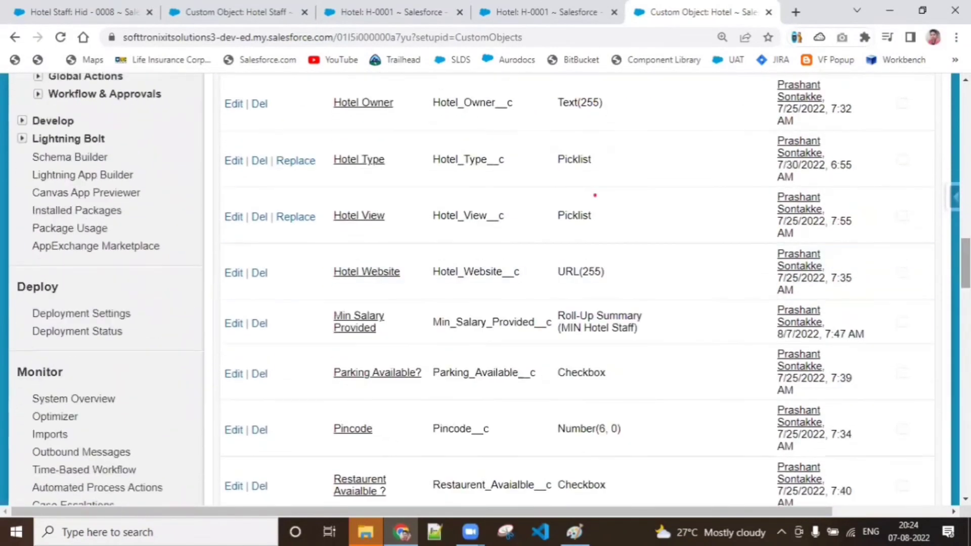
click(261, 324)
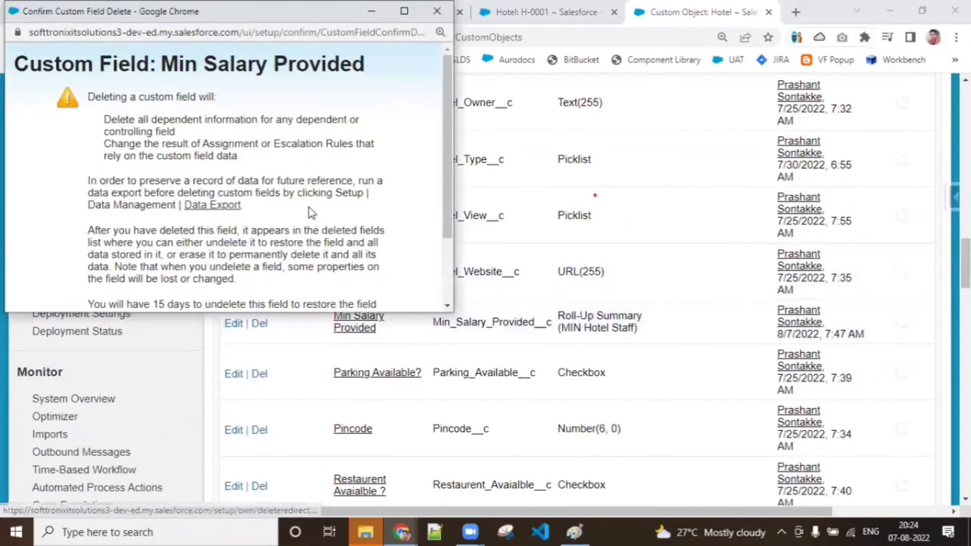
scroll(447, 262, down, 2)
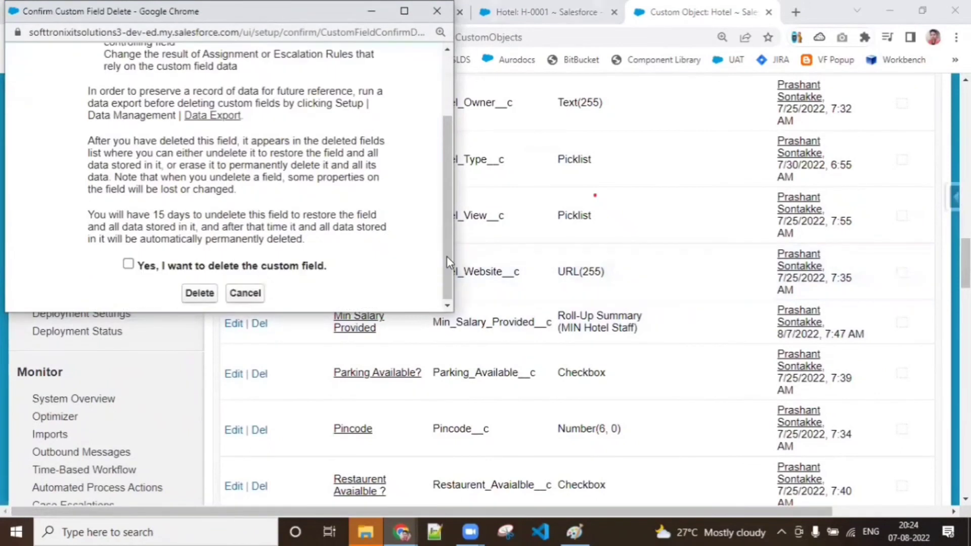
click(210, 268)
click(200, 293)
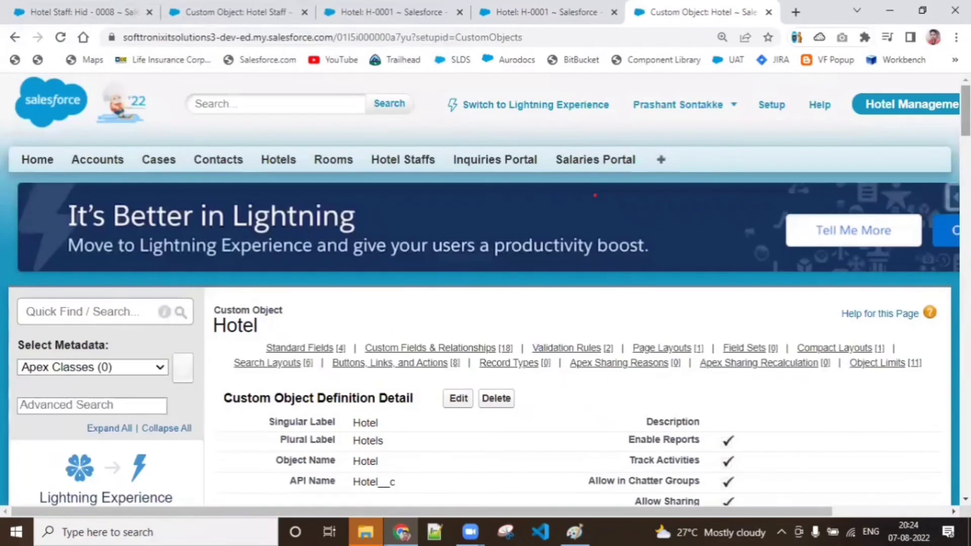
- Delete the Total Salary Count roll-up summary field from Hotel's custom fields and confirm the deletion
scroll(852, 278, down, 10)
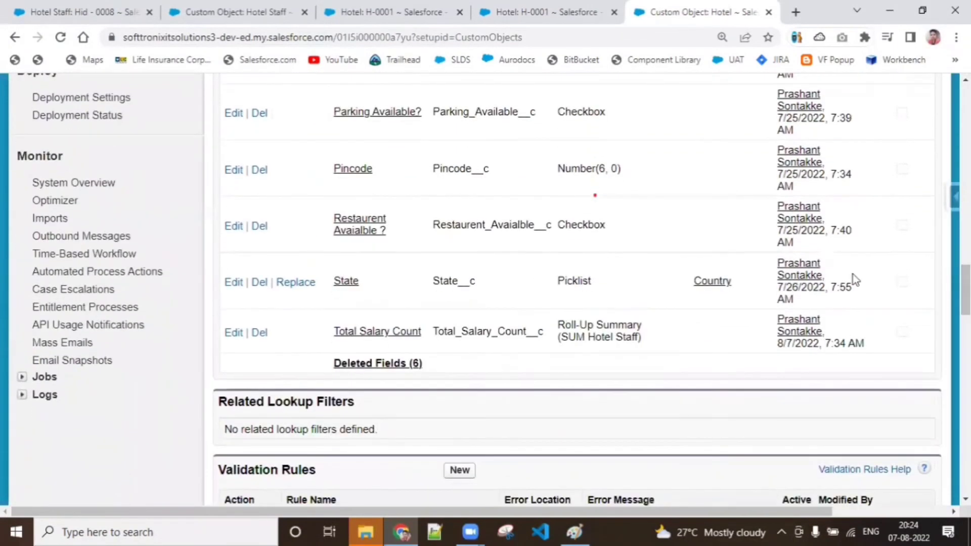
click(260, 332)
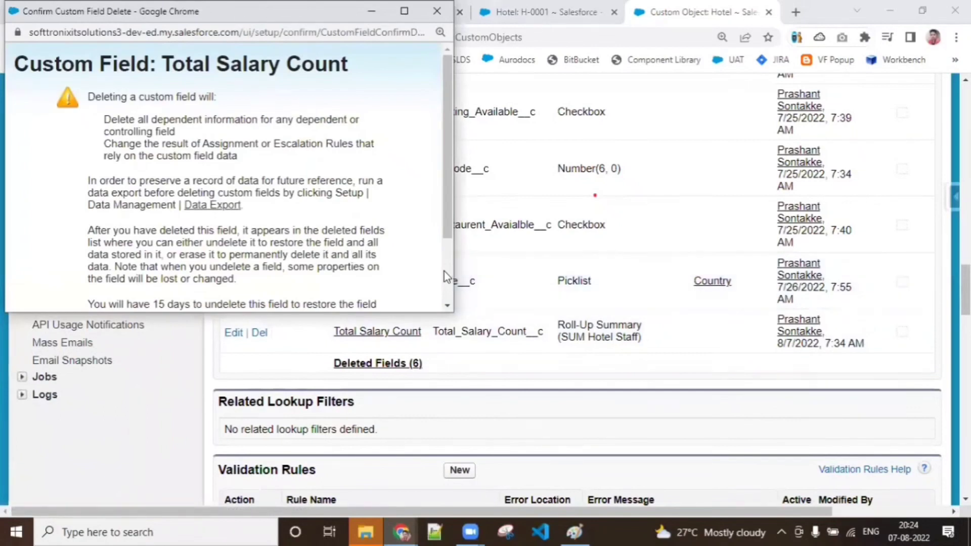
scroll(444, 272, down, 3)
click(128, 264)
click(199, 292)
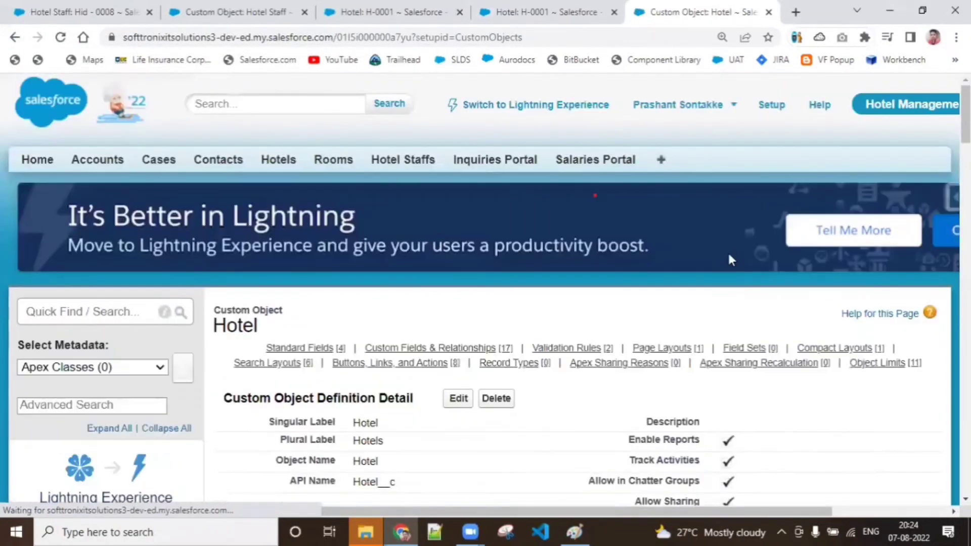
- Examine Hotel's object limits and custom fields list for any remaining roll-up summary fields, and reload the object definition
scroll(484, 372, down, 20)
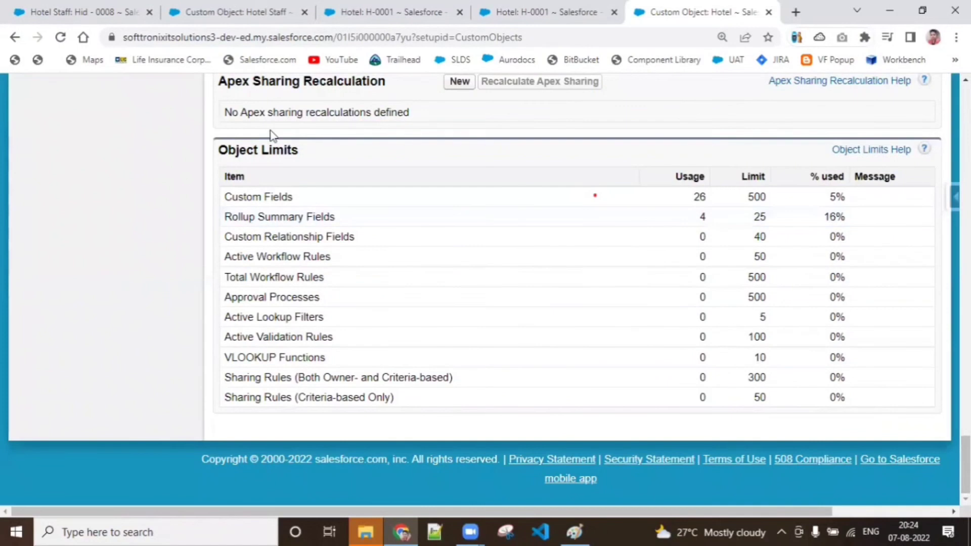
click(60, 39)
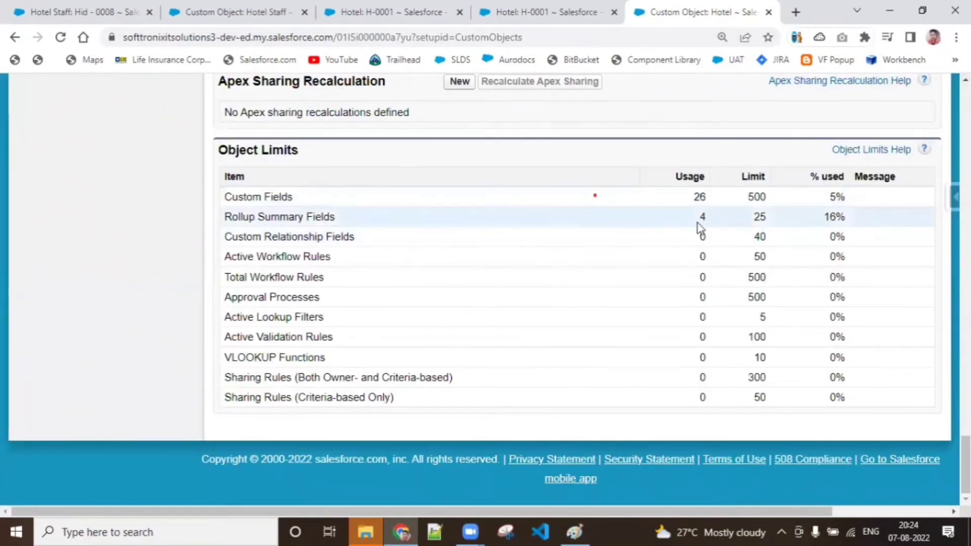
scroll(700, 228, up, 15)
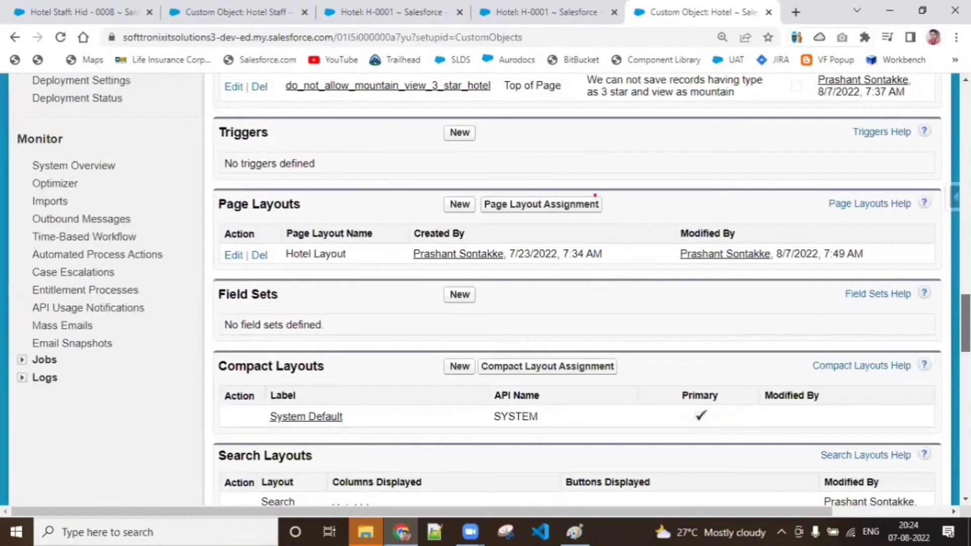
scroll(595, 195, up, 12)
scroll(595, 195, down, 4)
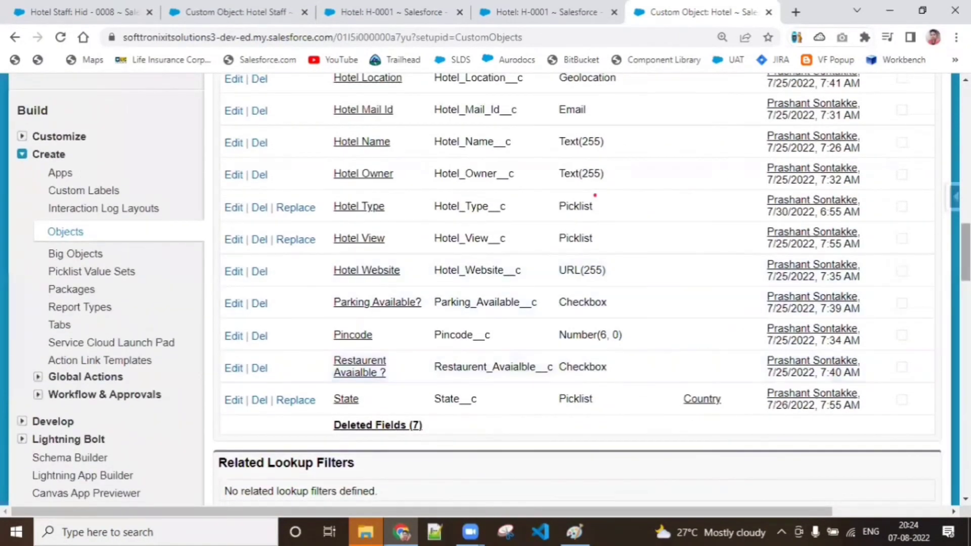
scroll(595, 196, up, 5)
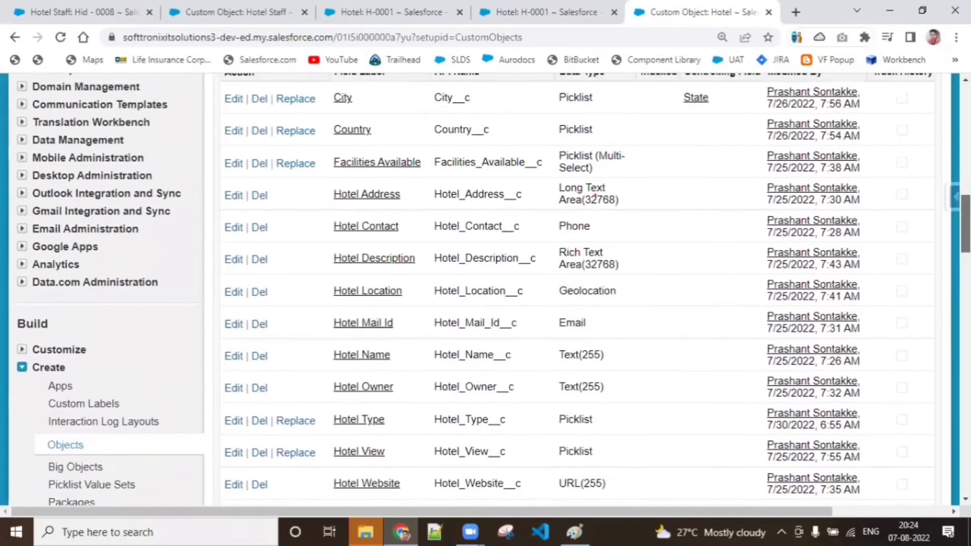
scroll(595, 197, up, 3)
scroll(596, 198, down, 3)
scroll(595, 195, down, 4)
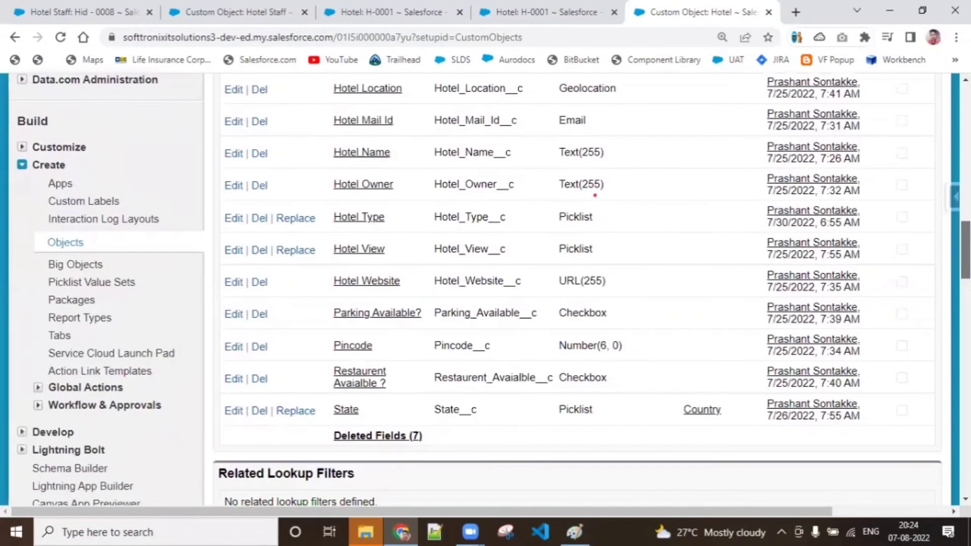
scroll(595, 195, up, 10)
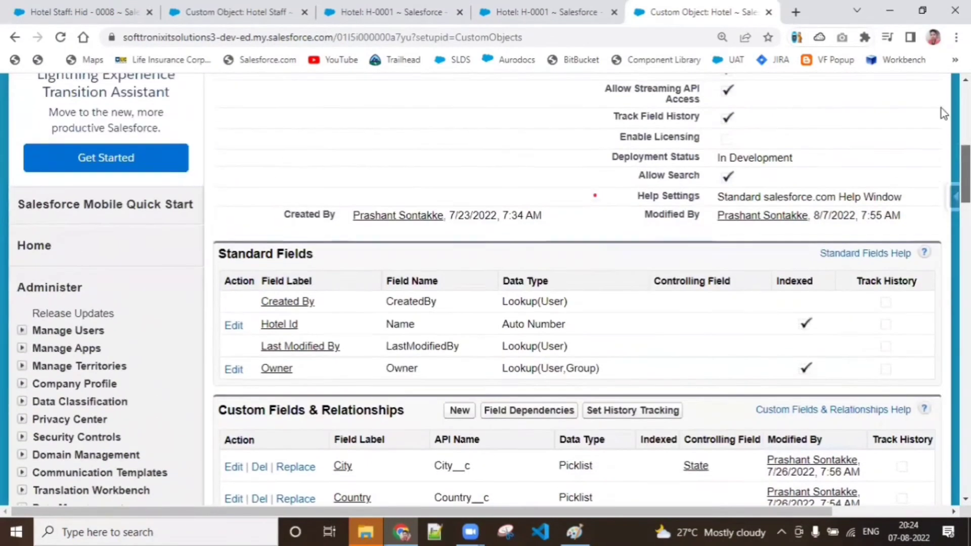
scroll(942, 113, up, 8)
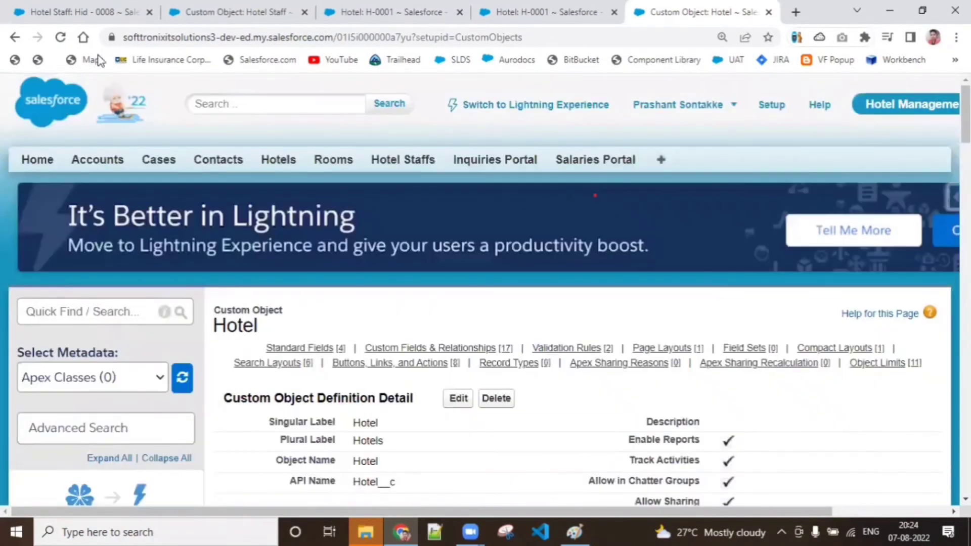
click(61, 37)
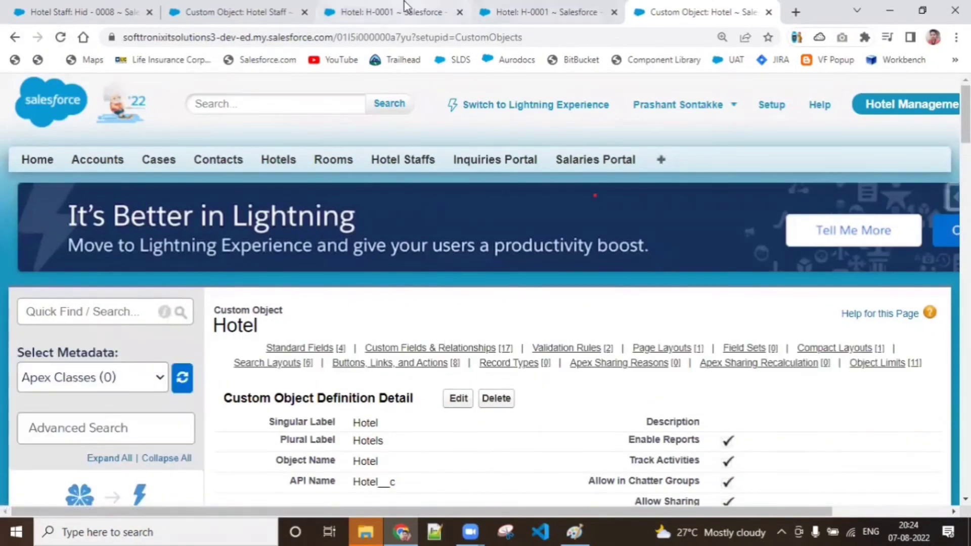
- Reload Hotel Staff's object definition and locate the Choose Hotel master-detail field in its custom fields list
click(235, 11)
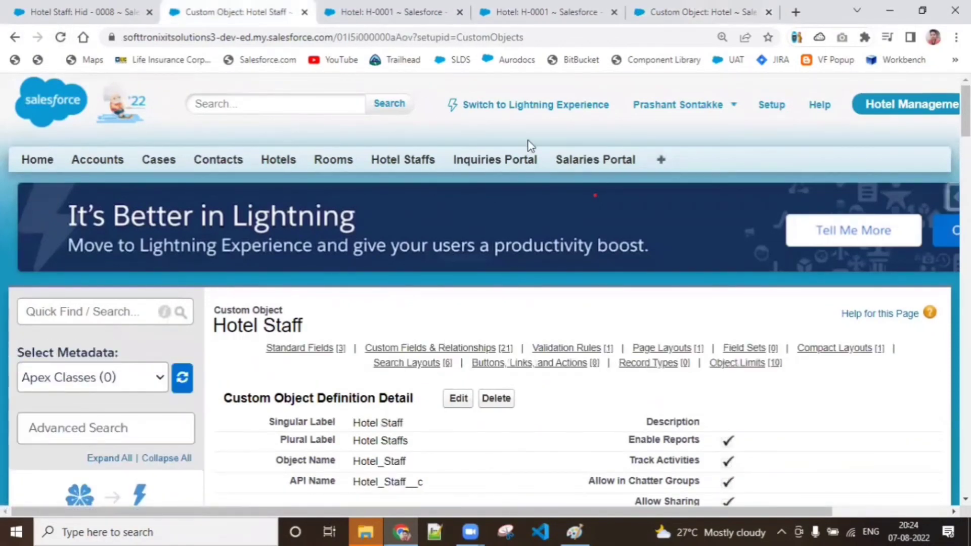
click(478, 349)
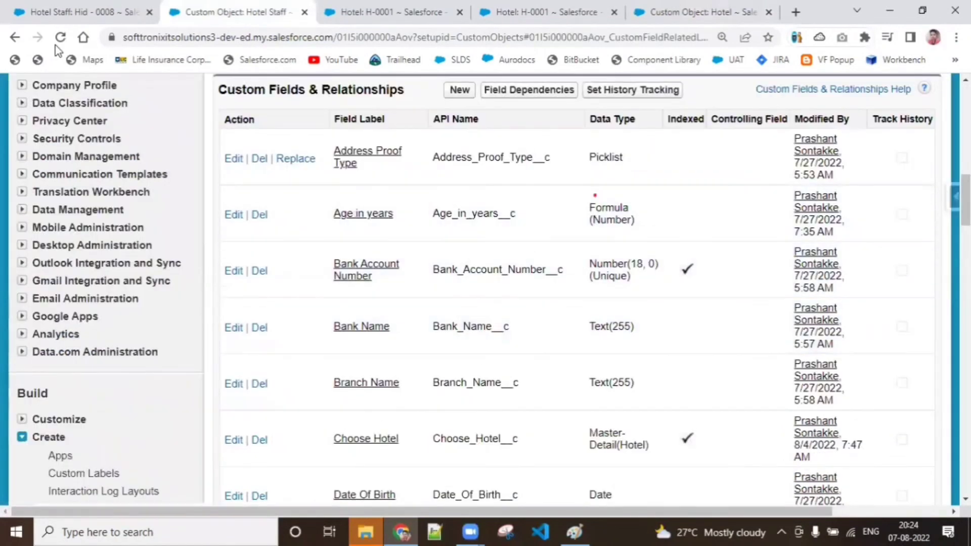
click(56, 45)
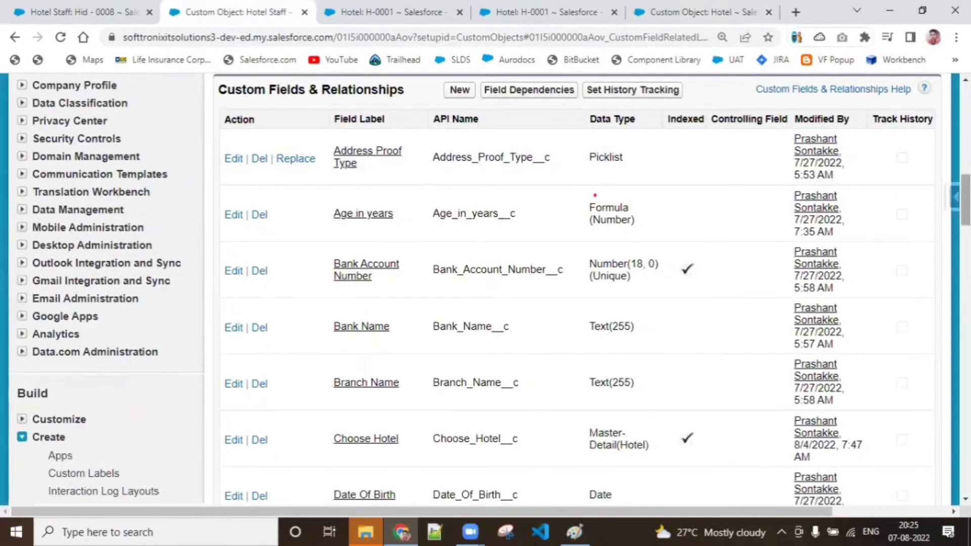
scroll(582, 289, down, 4)
scroll(595, 195, down, 14)
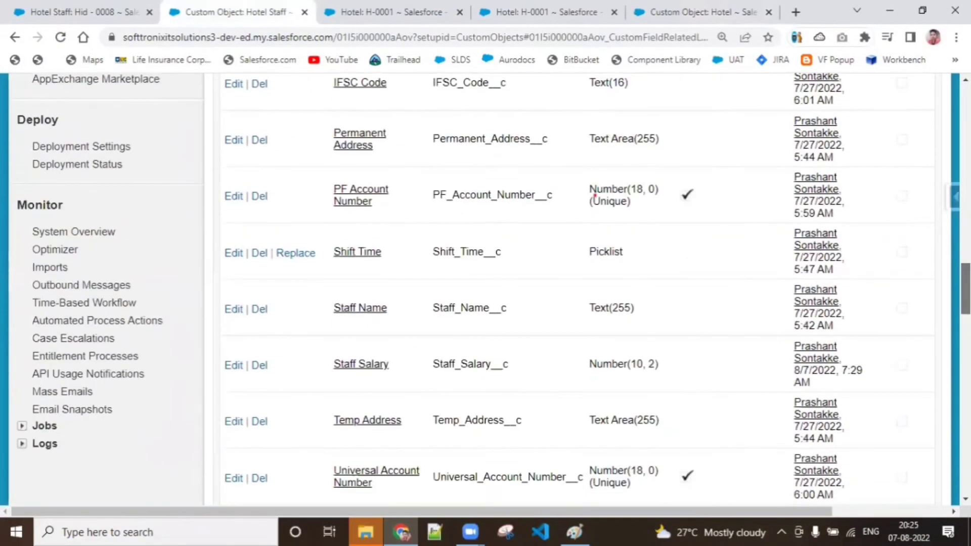
scroll(595, 195, up, 14)
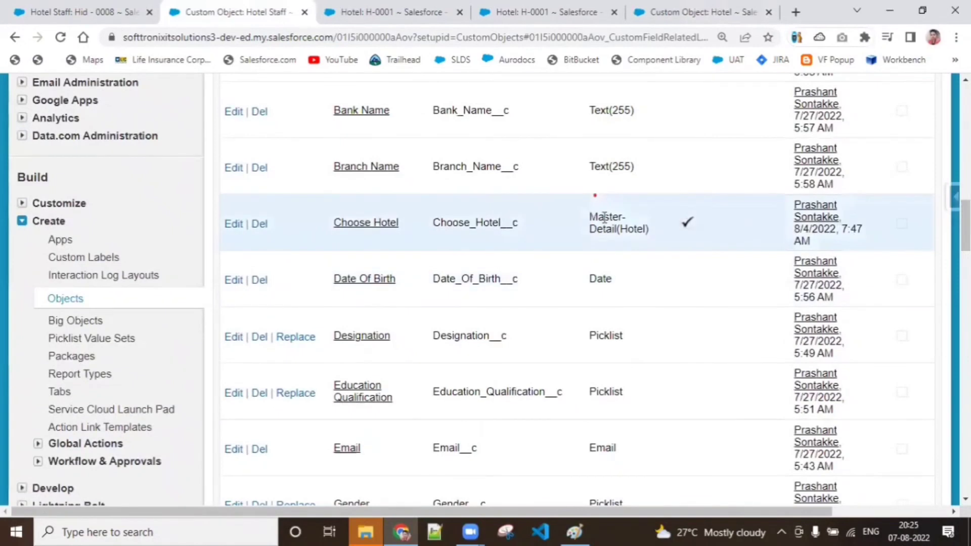
drag(742, 243, 464, 203)
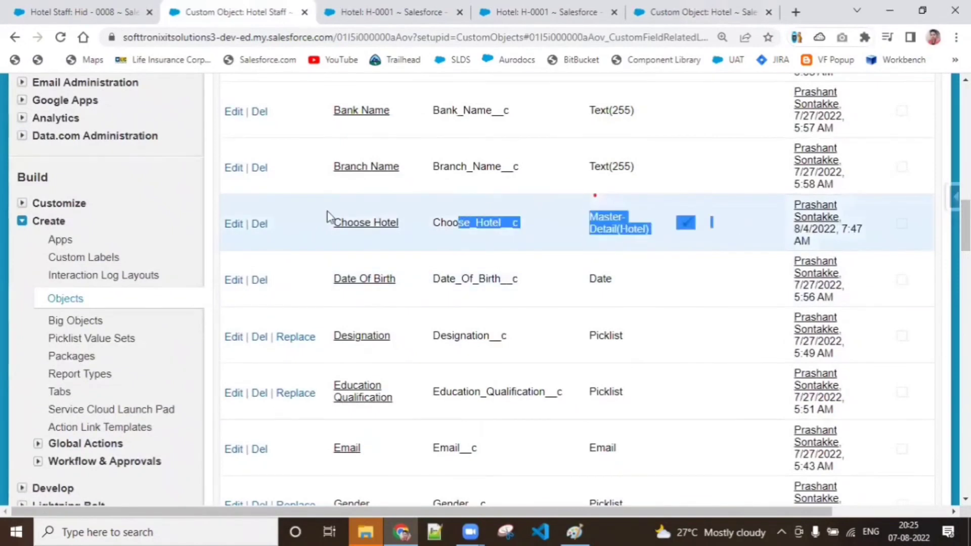
- Open the Choose Hotel field for editing, check whether its data type can be changed, and cancel the edit
click(341, 223)
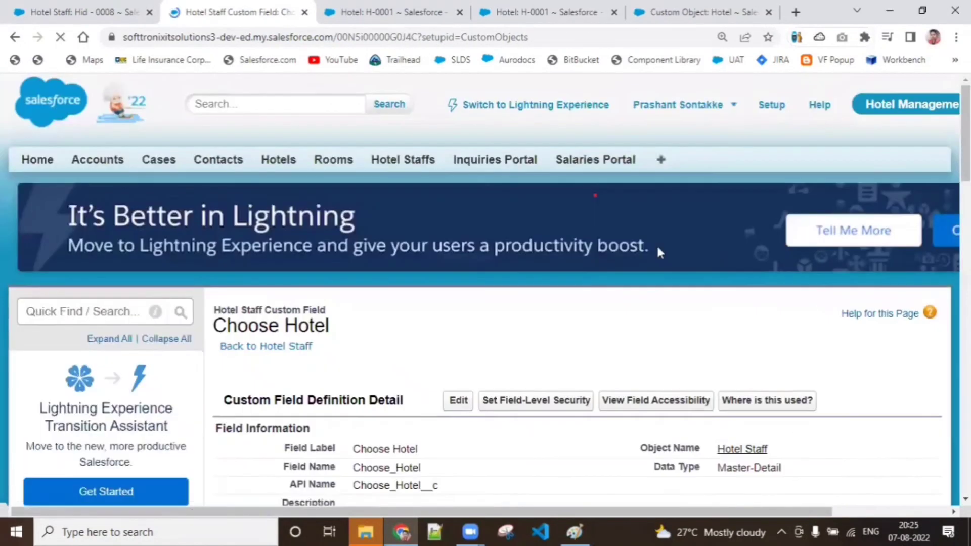
click(455, 404)
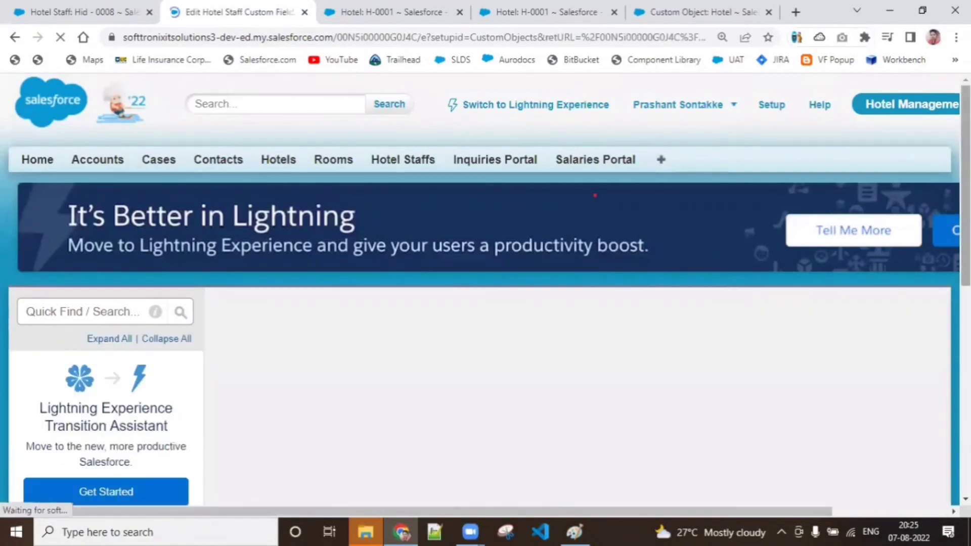
scroll(595, 195, down, 6)
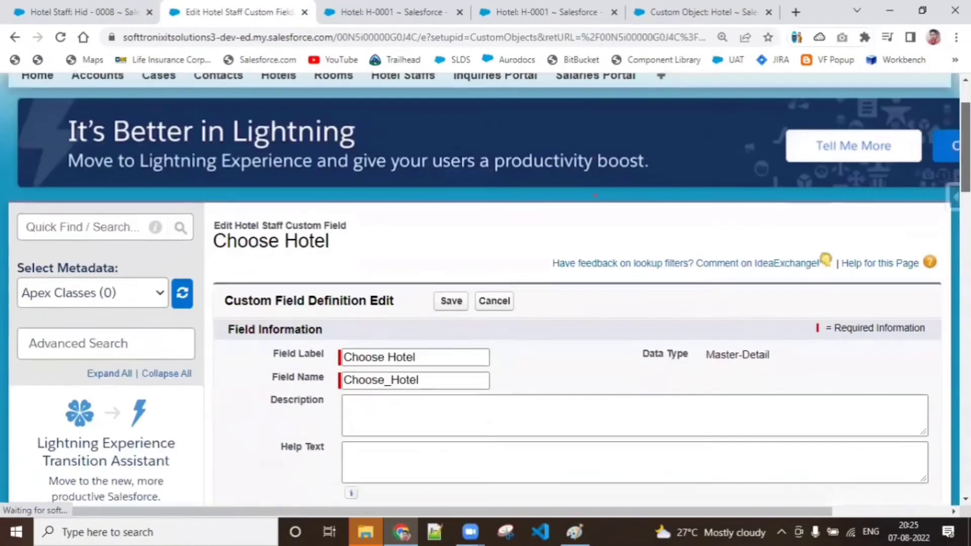
scroll(595, 195, up, 2)
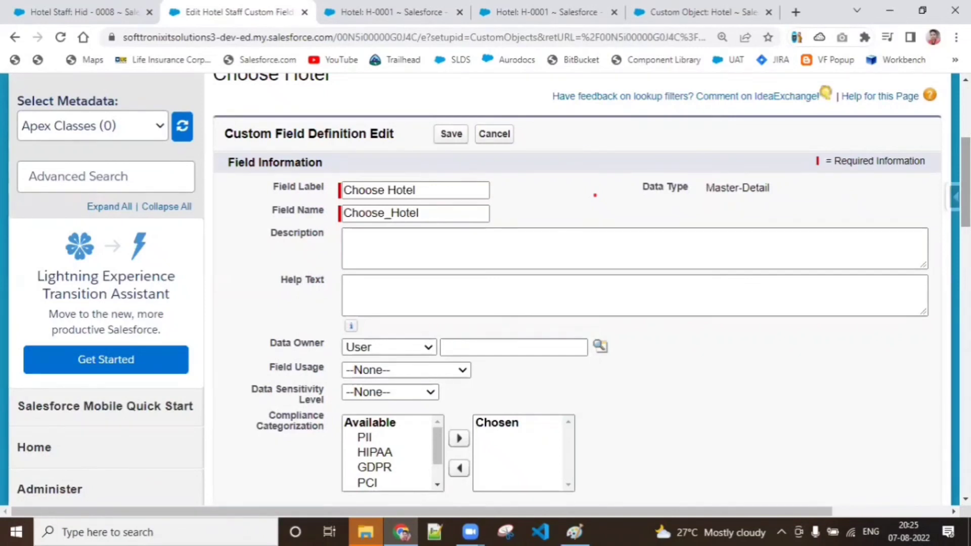
click(511, 5)
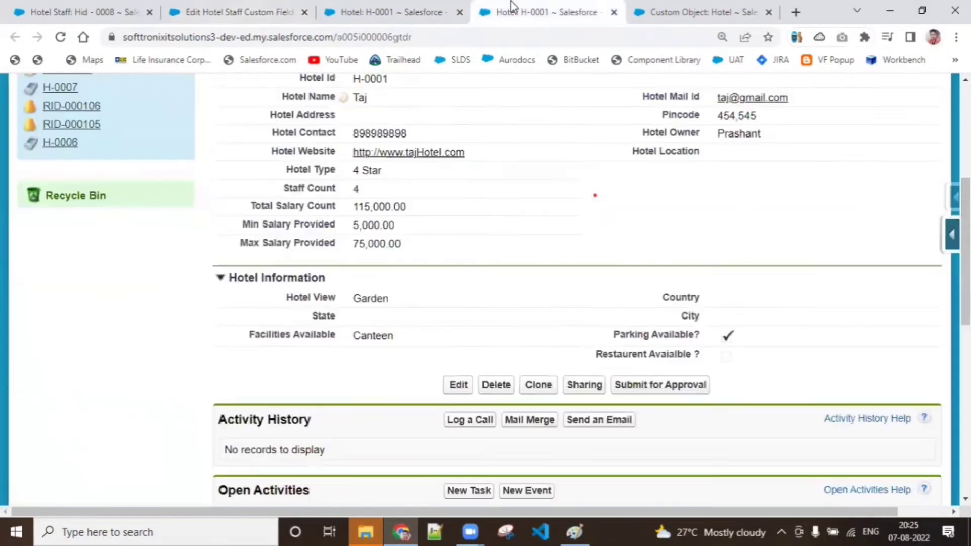
click(357, 11)
click(205, 10)
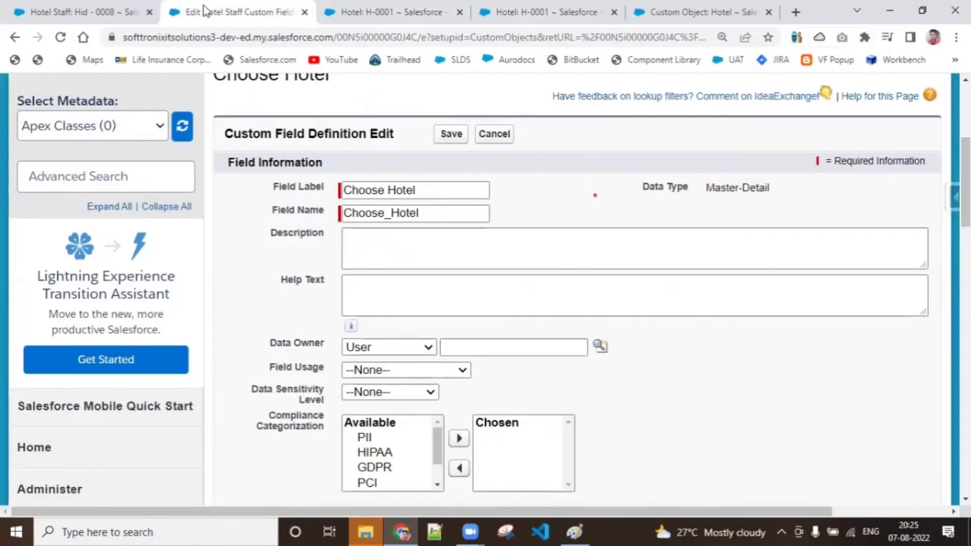
click(506, 140)
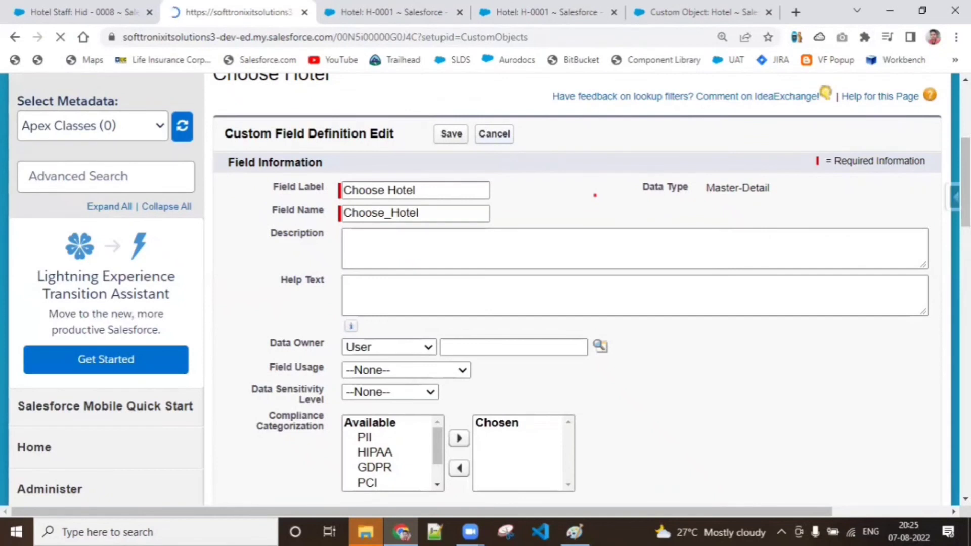
scroll(595, 195, down, 5)
scroll(595, 195, up, 3)
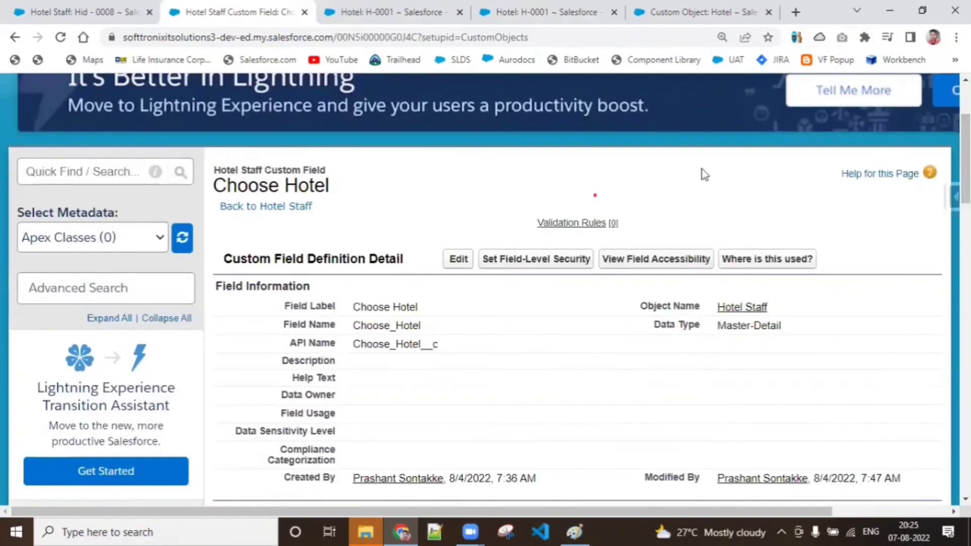
- Try to delete the Choose Hotel master-detail relationship from Hotel Staff's custom fields, confirm the deletion and reload the resulting page
click(247, 207)
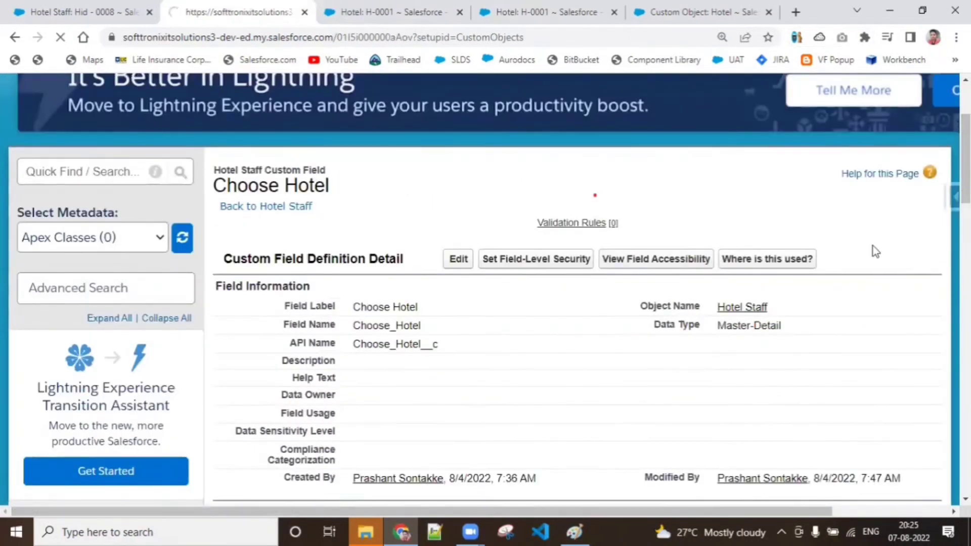
scroll(428, 180, down, 3)
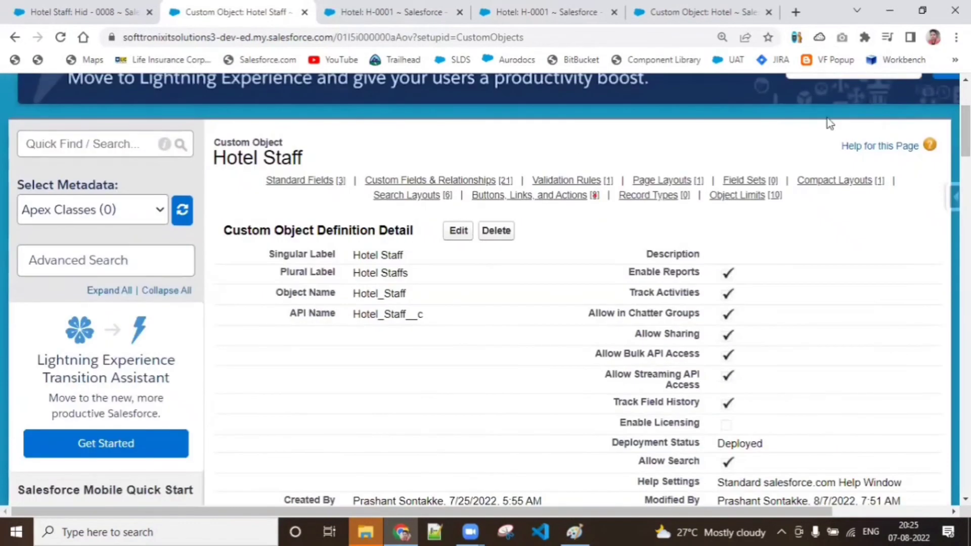
click(427, 180)
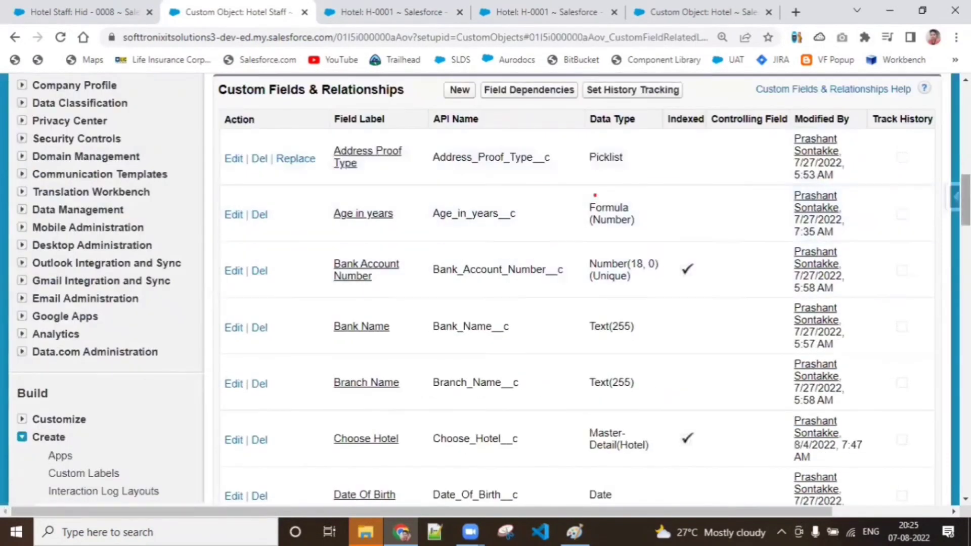
scroll(863, 251, down, 5)
scroll(505, 146, down, 1)
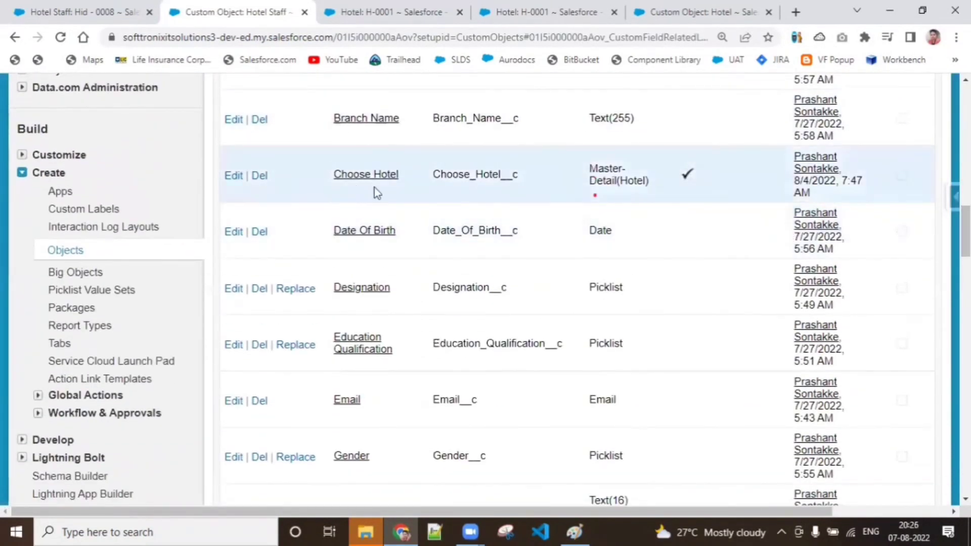
click(258, 177)
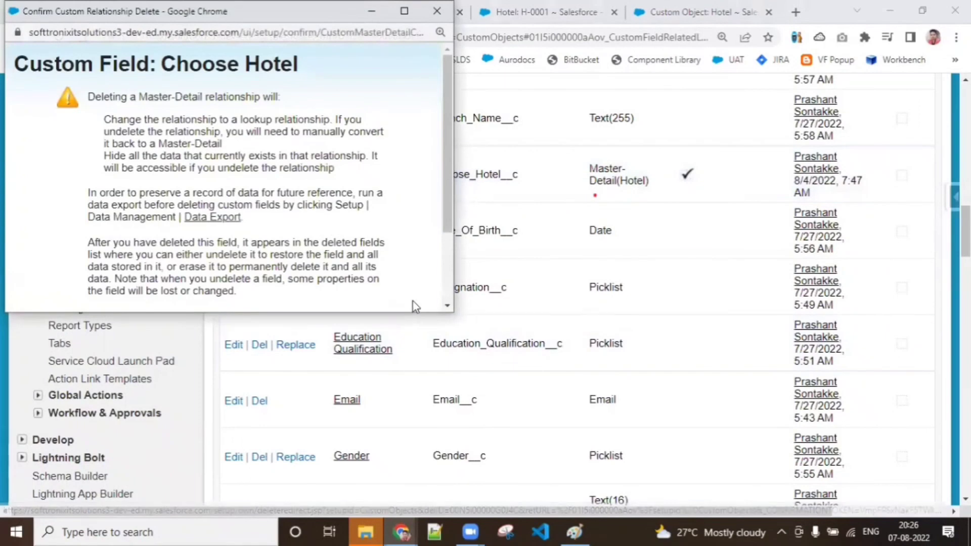
scroll(443, 294, down, 2)
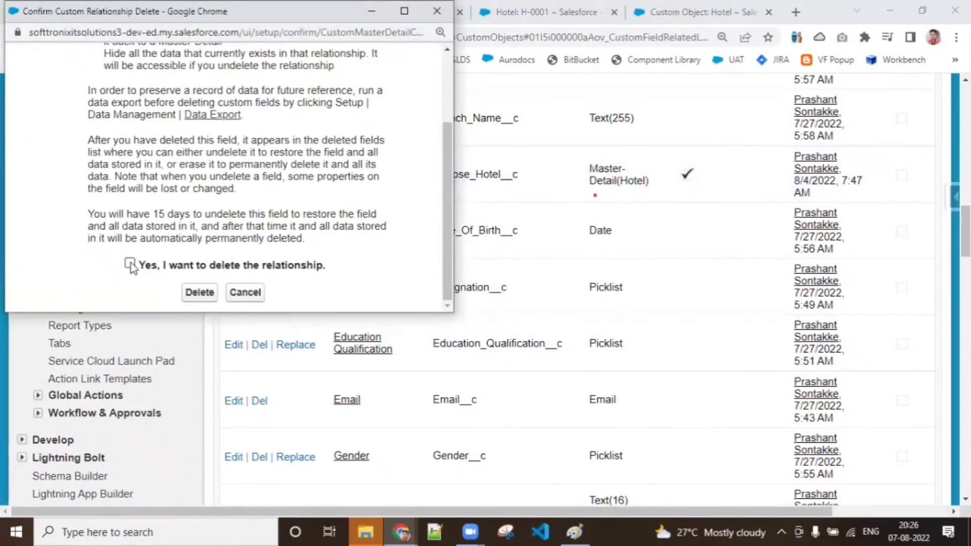
click(130, 263)
click(198, 293)
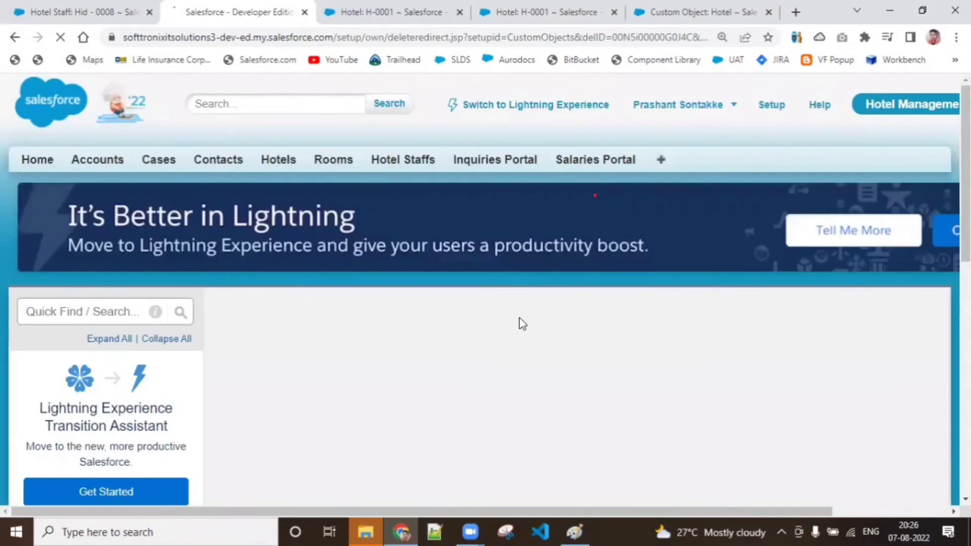
scroll(595, 196, down, 4)
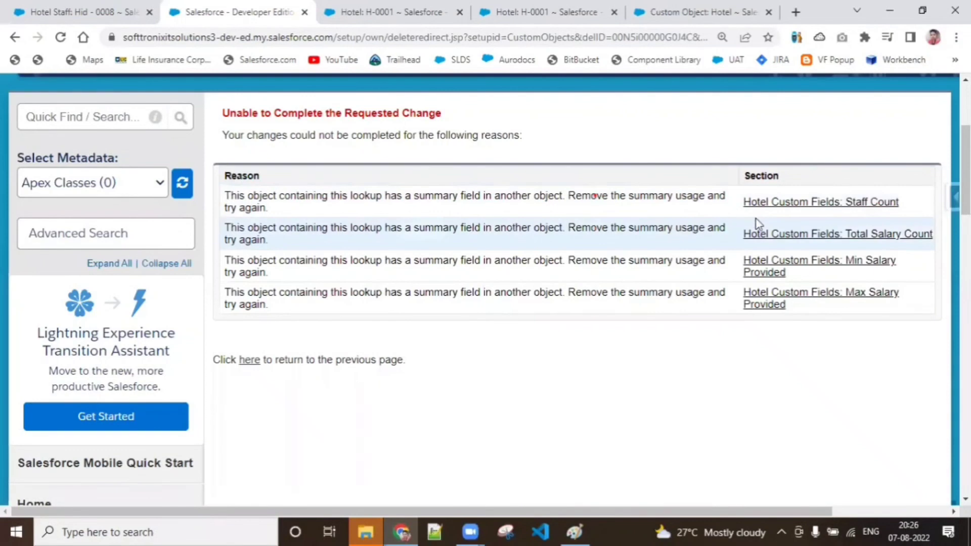
click(61, 36)
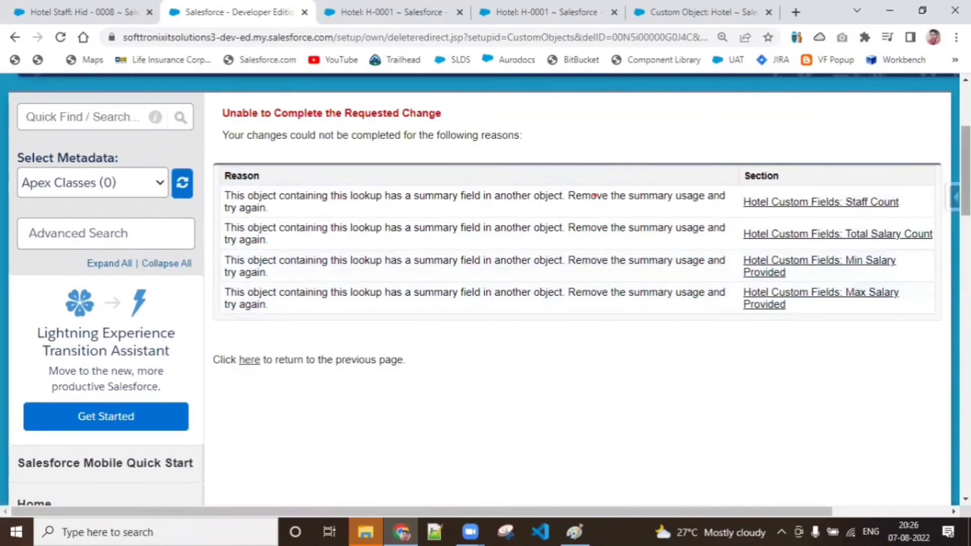
- Follow the Staff Count reference to Hotel's object definition and search its custom fields for "staff count"
click(837, 208)
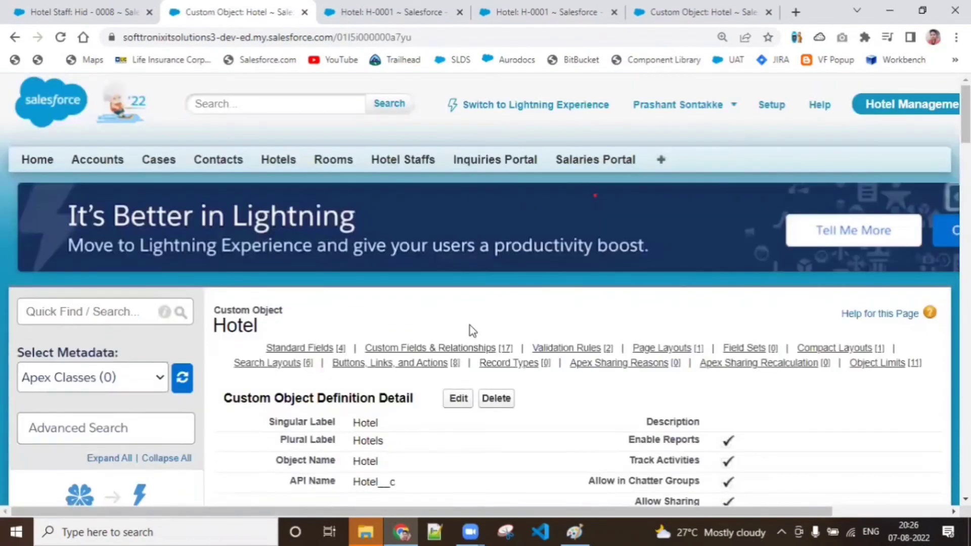
click(455, 349)
key(ctrl+f)
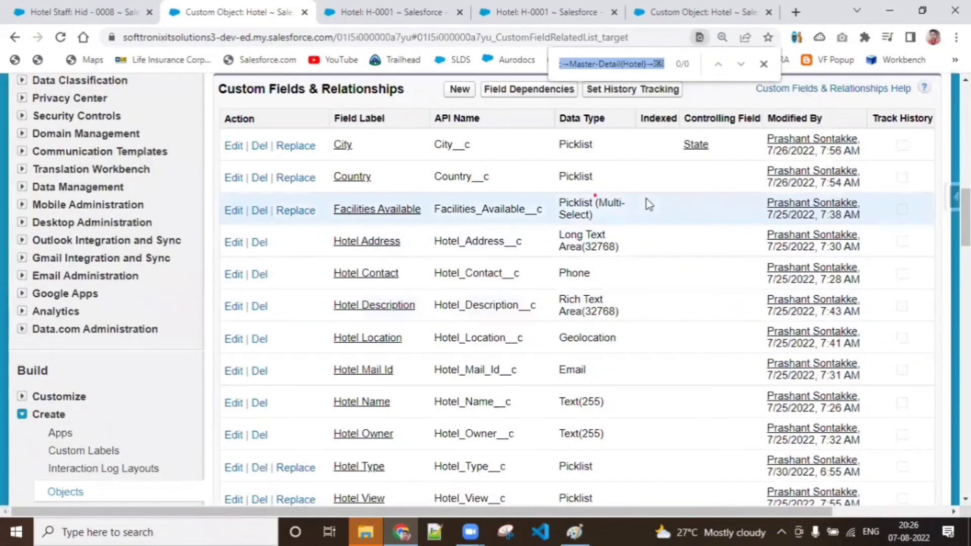
text(staff count)
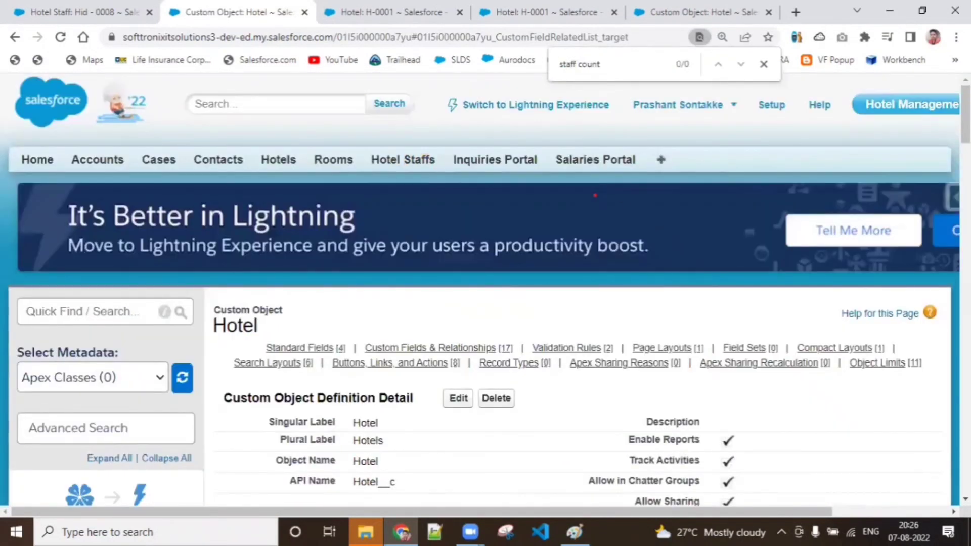
scroll(700, 216, down, 15)
scroll(595, 195, down, 2)
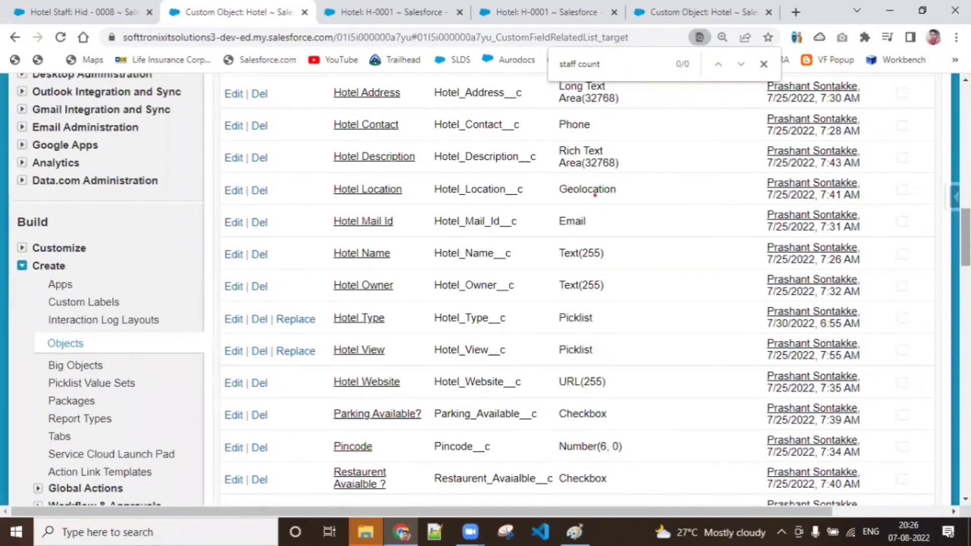
scroll(595, 195, down, 20)
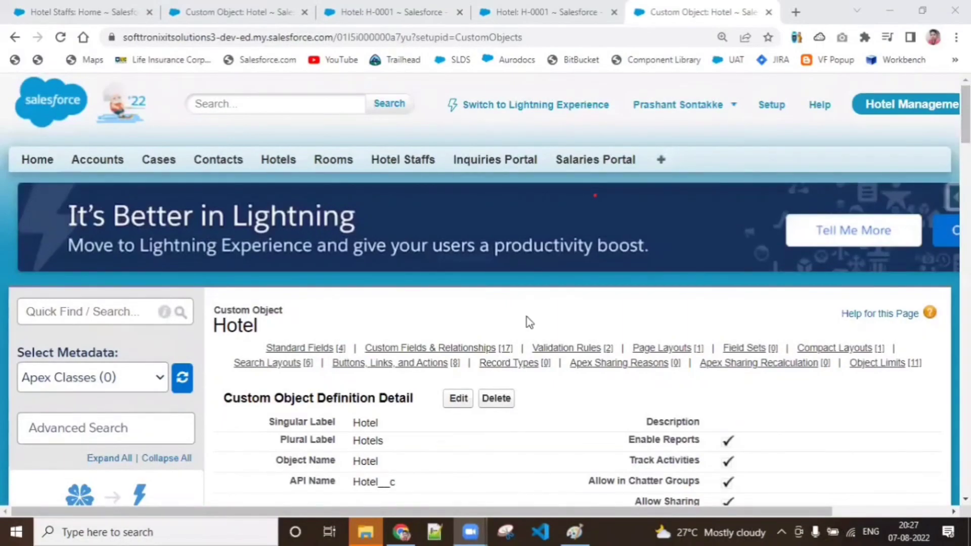
- Check the roll-up summary usage in Hotel's reloaded object limits and open its deleted fields list
click(60, 37)
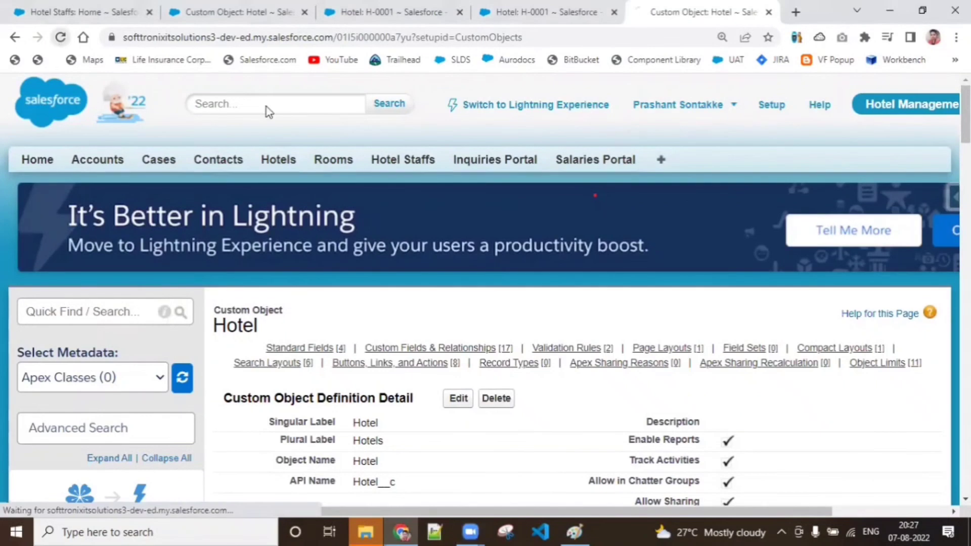
scroll(596, 195, down, 20)
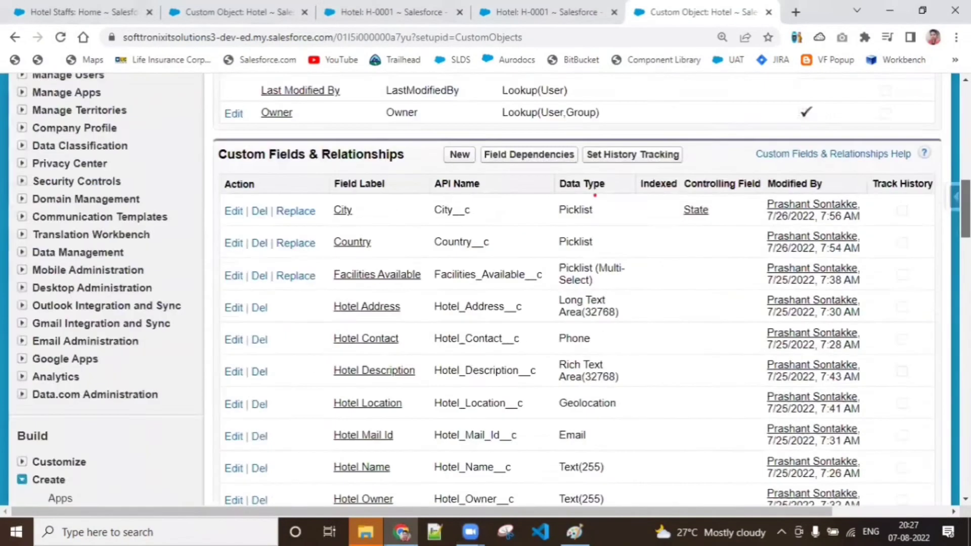
scroll(596, 195, down, 5)
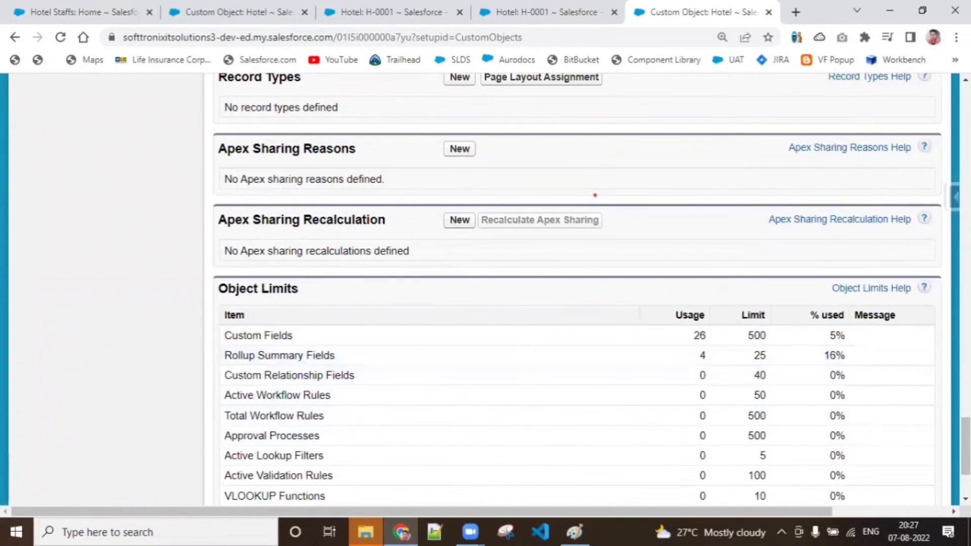
drag(966, 445, 966, 101)
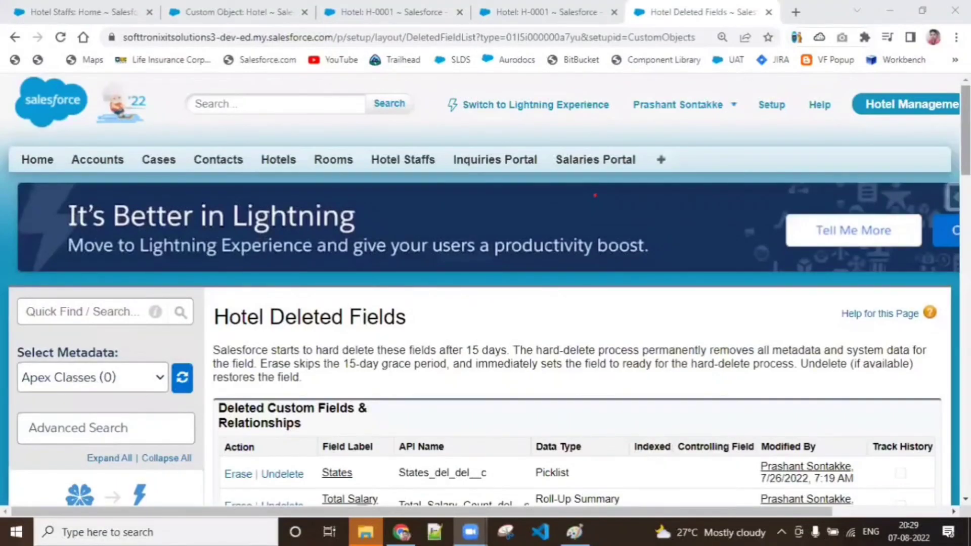
- Permanently erase the deleted States picklist field from Hotel's deleted fields and confirm the erasure
scroll(614, 124, down, 5)
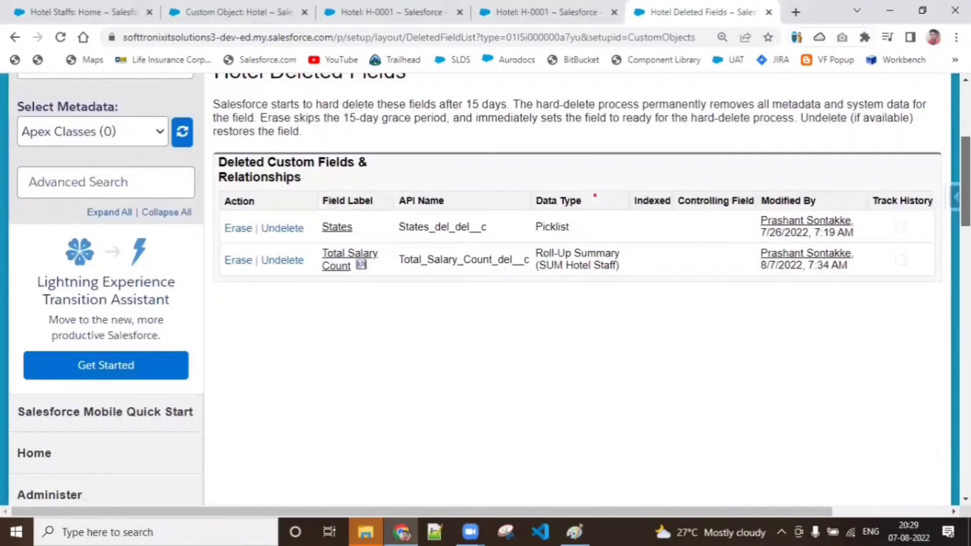
click(238, 230)
scroll(448, 226, down, 2)
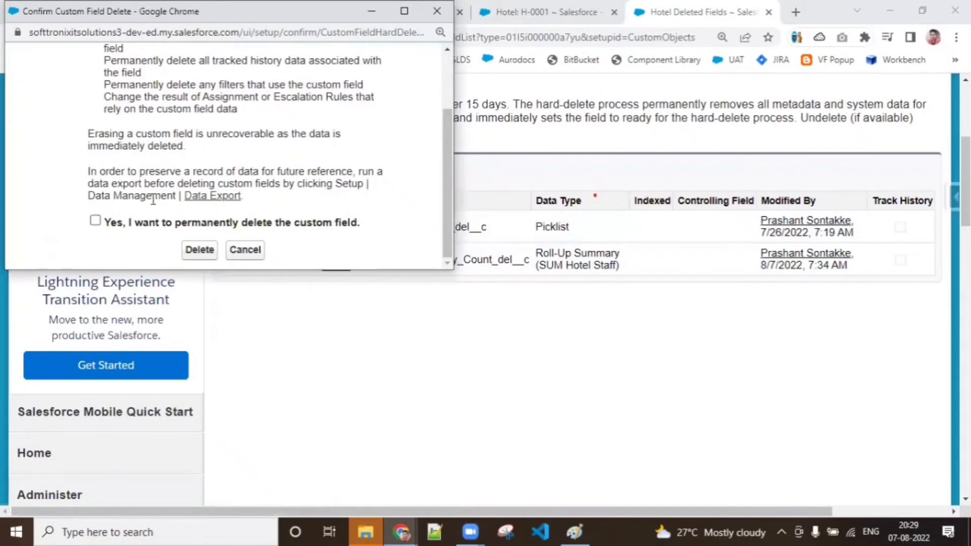
click(109, 222)
click(199, 250)
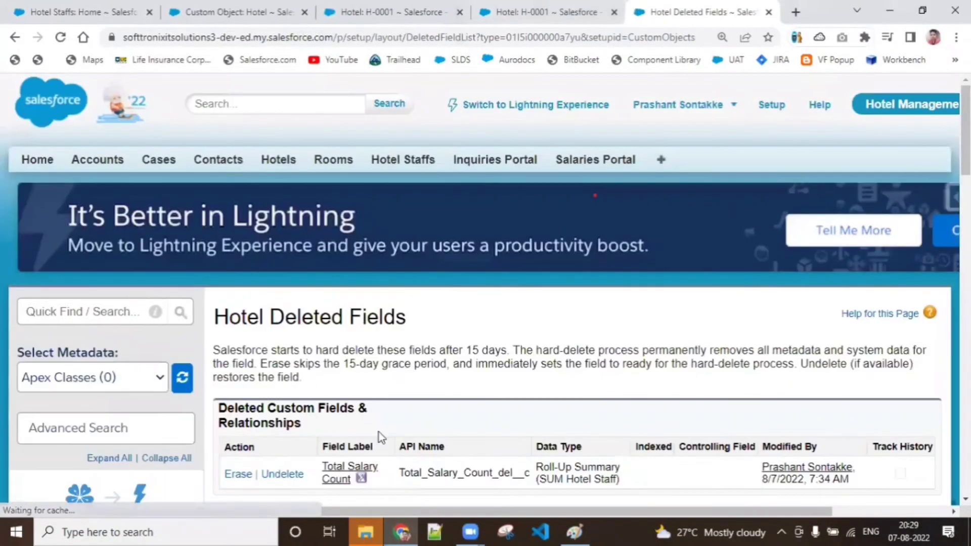
- Permanently erase the deleted Total Salary Count roll-up summary field from Hotel's deleted fields and confirm the erasure
click(239, 474)
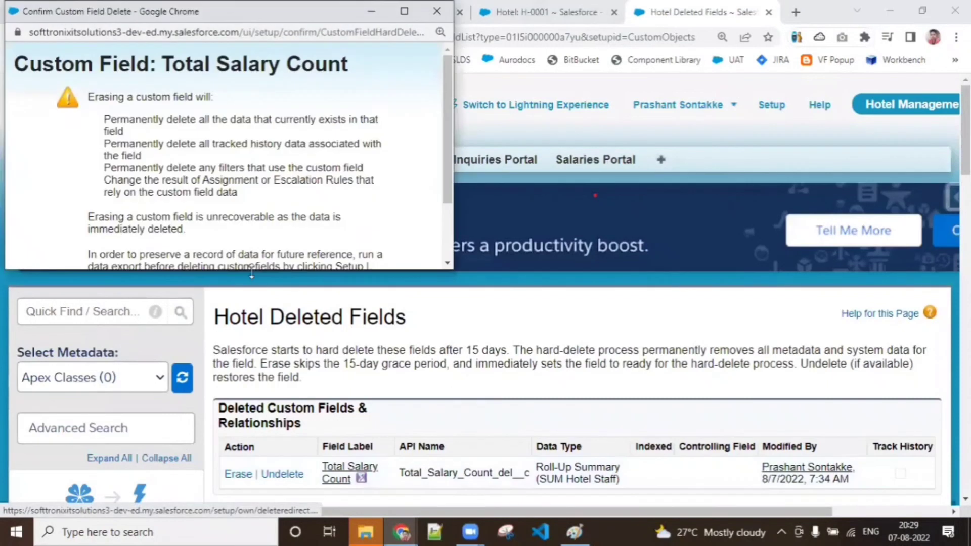
scroll(445, 195, down, 2)
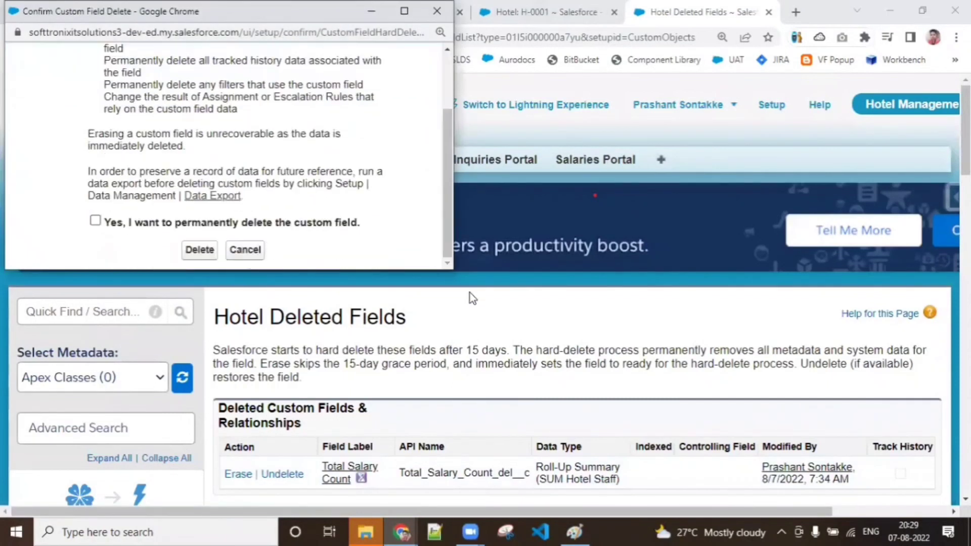
click(191, 227)
click(199, 250)
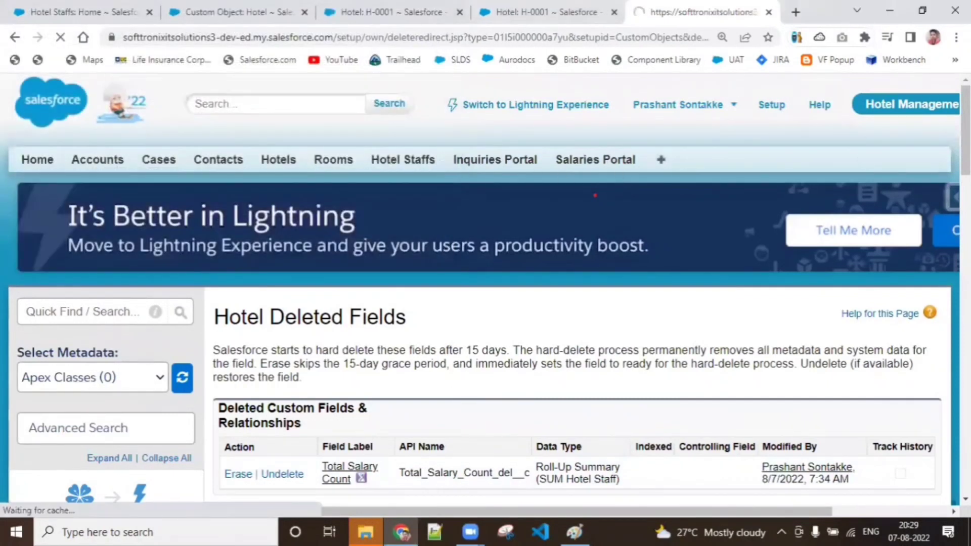
scroll(596, 195, down, 4)
scroll(595, 195, up, 3)
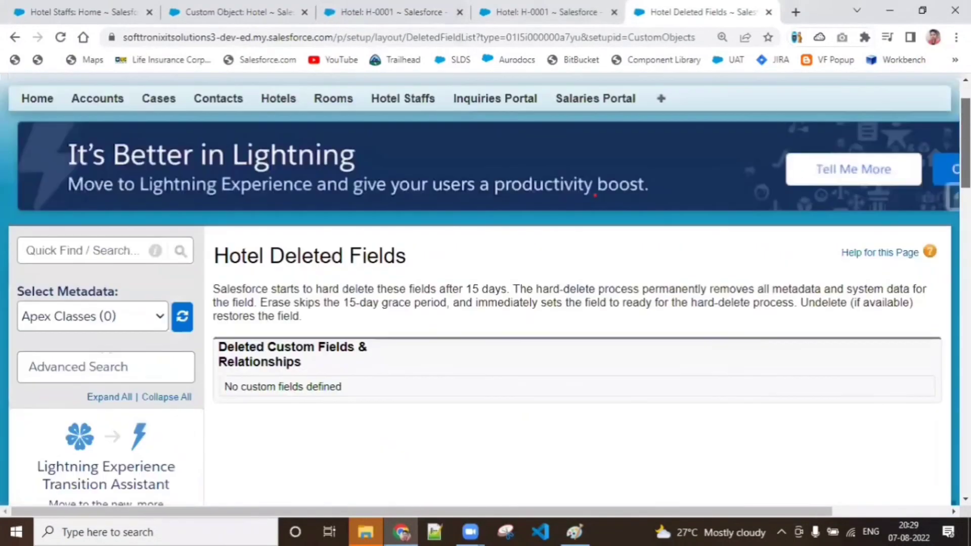
click(6, 39)
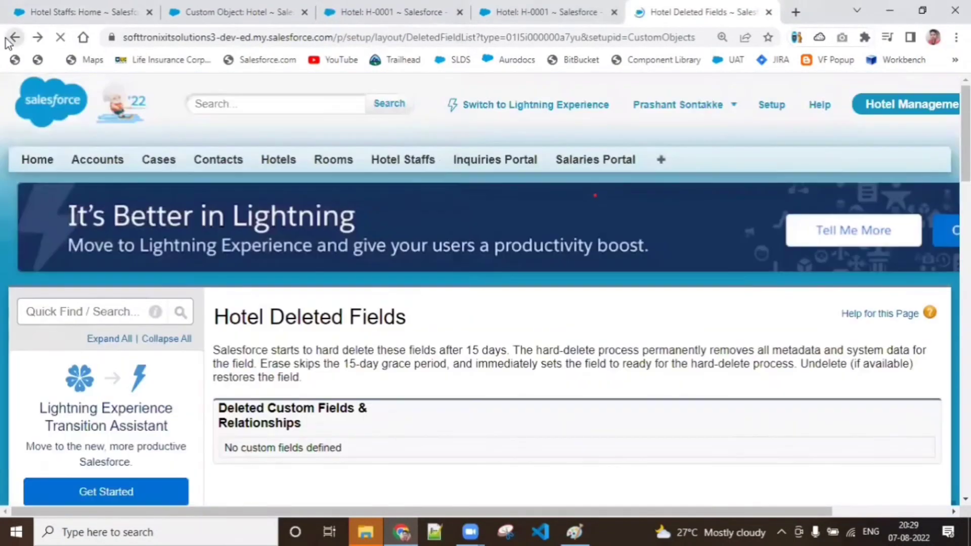
click(7, 39)
click(7, 40)
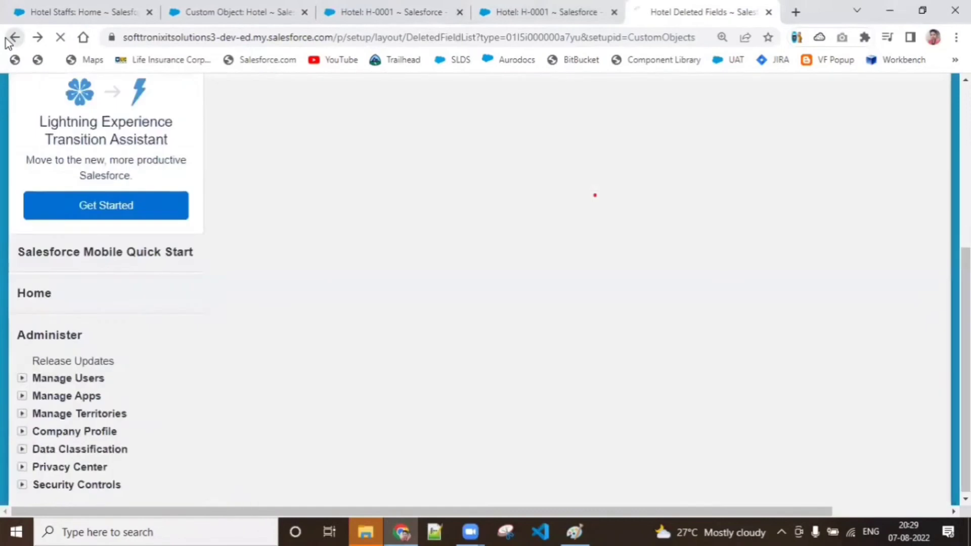
drag(967, 227, 967, 129)
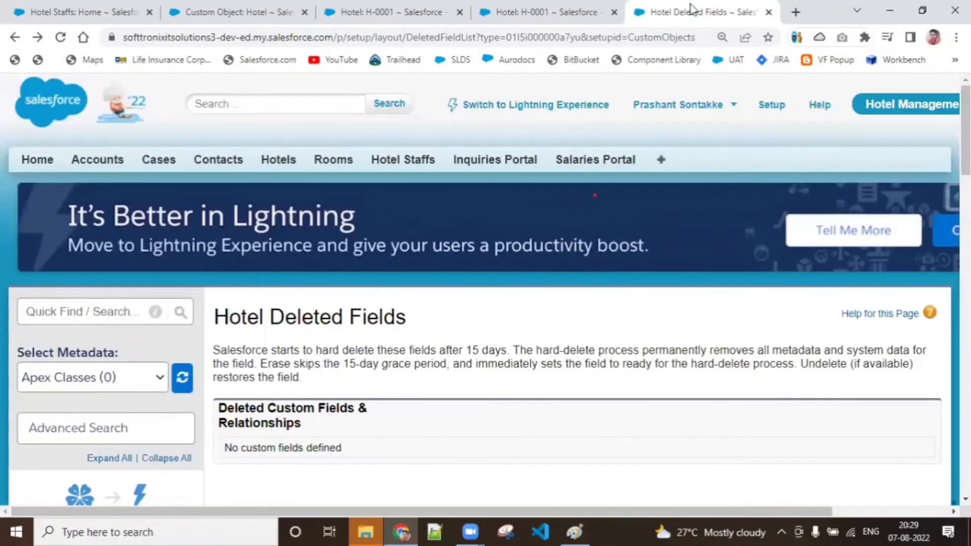
click(15, 37)
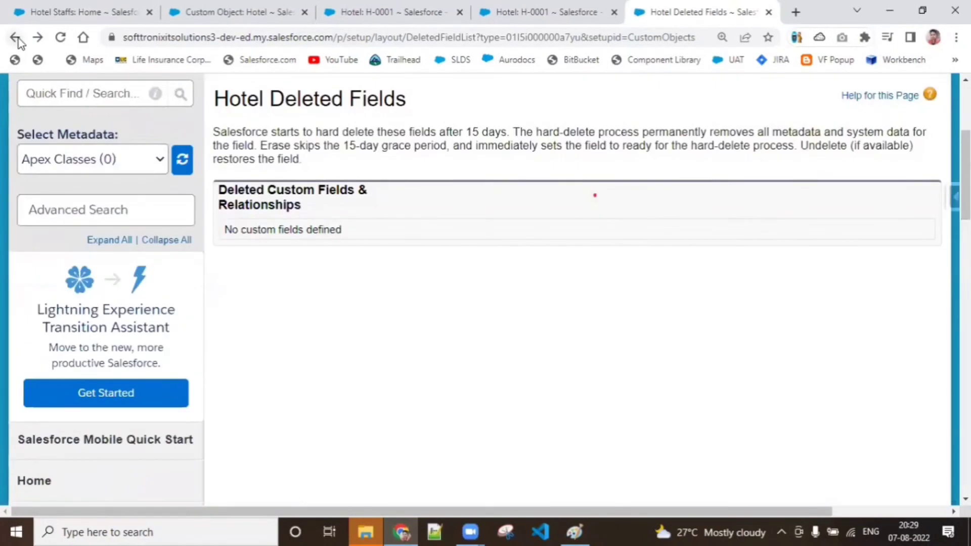
click(19, 40)
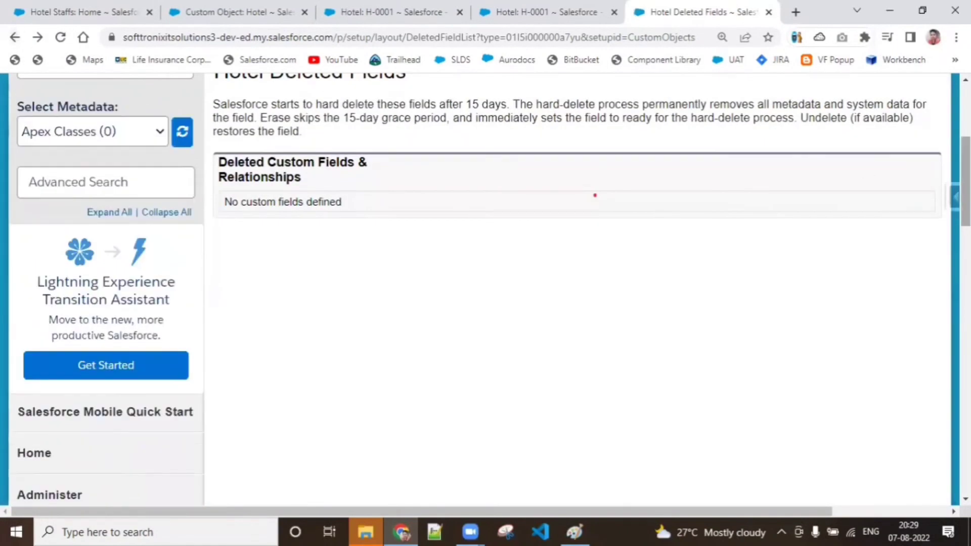
drag(967, 177, 966, 113)
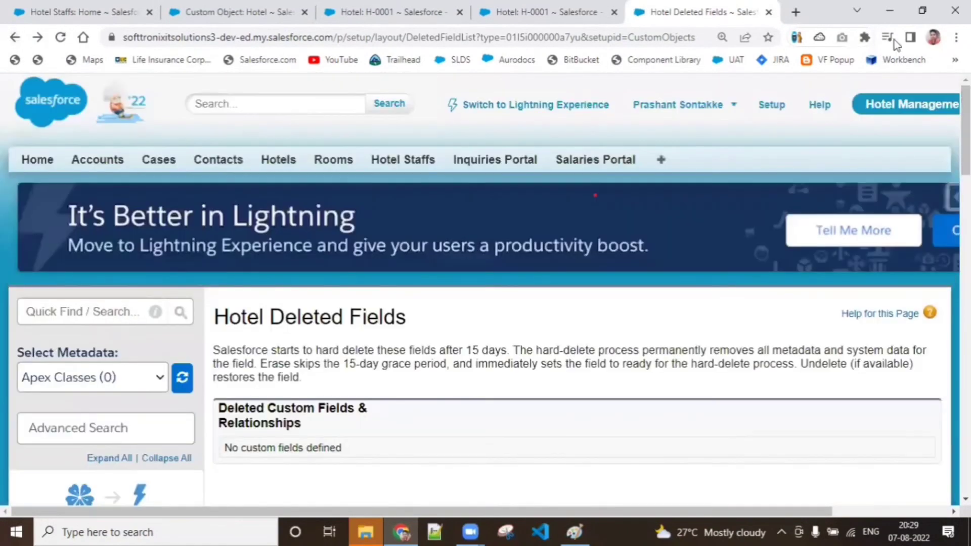
- Open Hotel Staff's custom fields from its object home page and bring up its deleted fields list in a separate tab
click(412, 161)
click(952, 234)
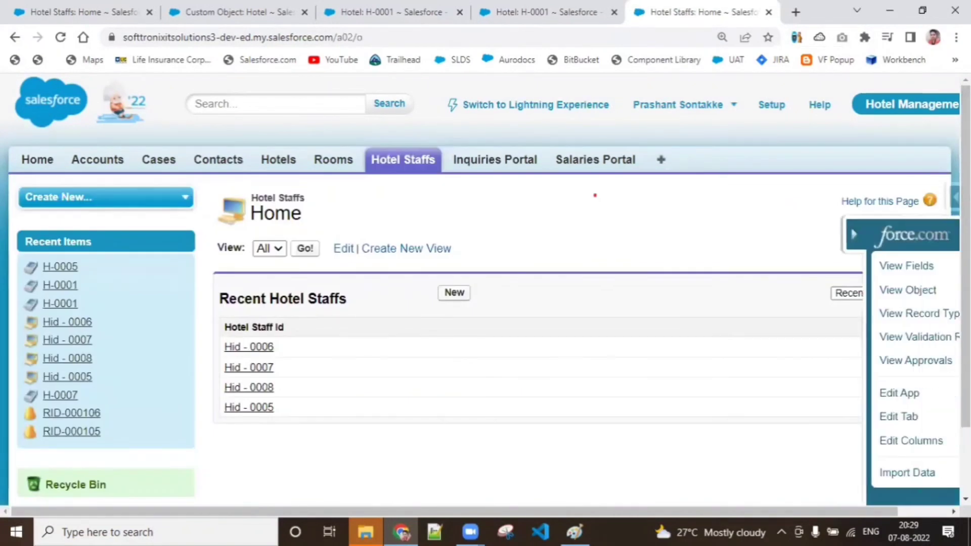
click(791, 266)
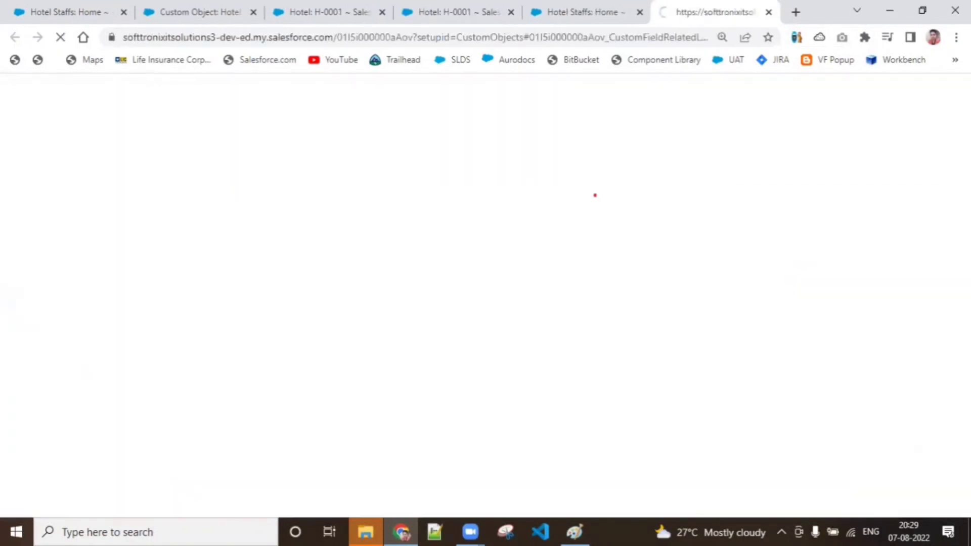
scroll(595, 198, down, 20)
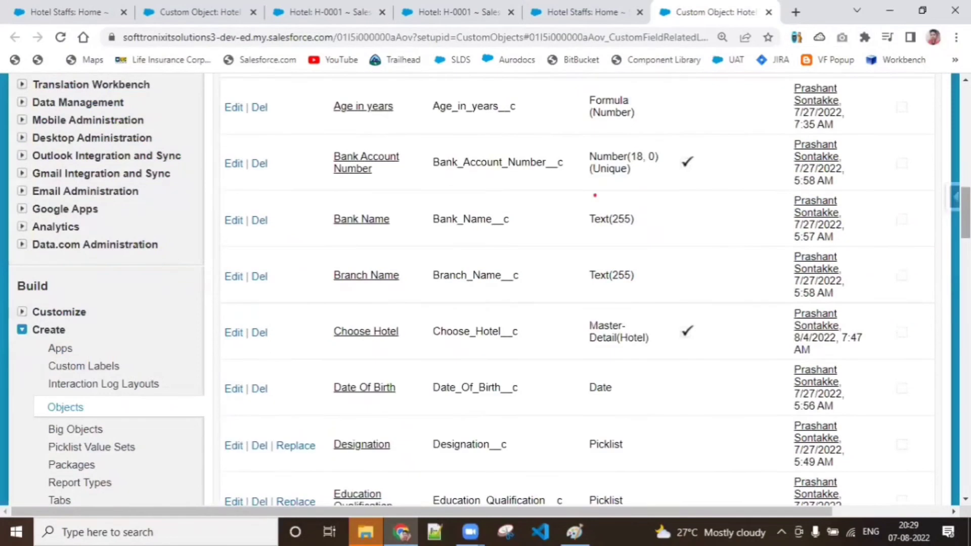
scroll(630, 327, up, 2)
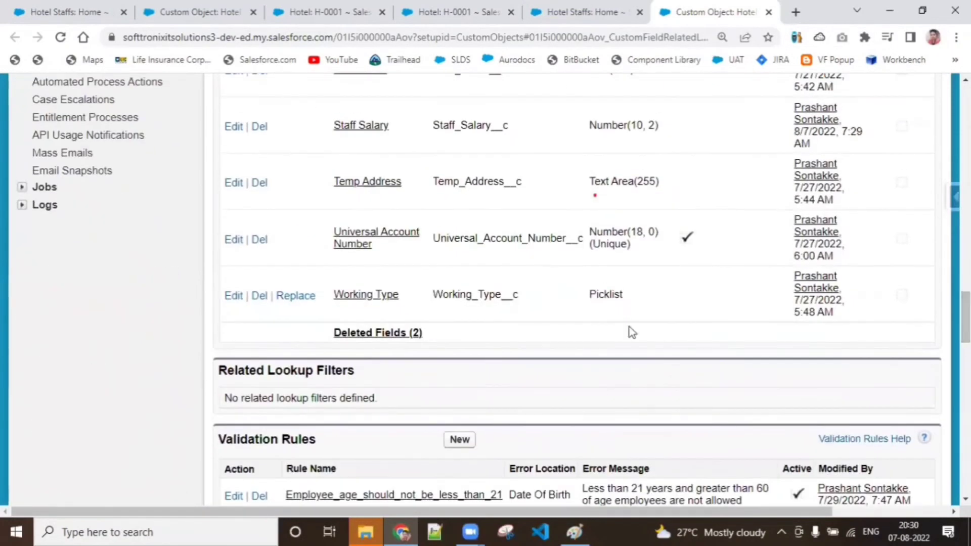
right_click(400, 340)
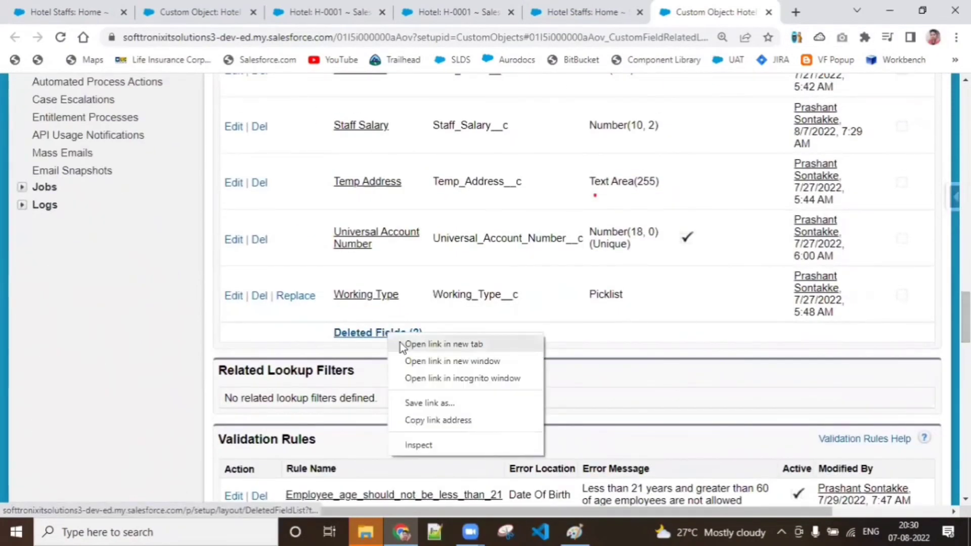
click(404, 344)
click(696, 6)
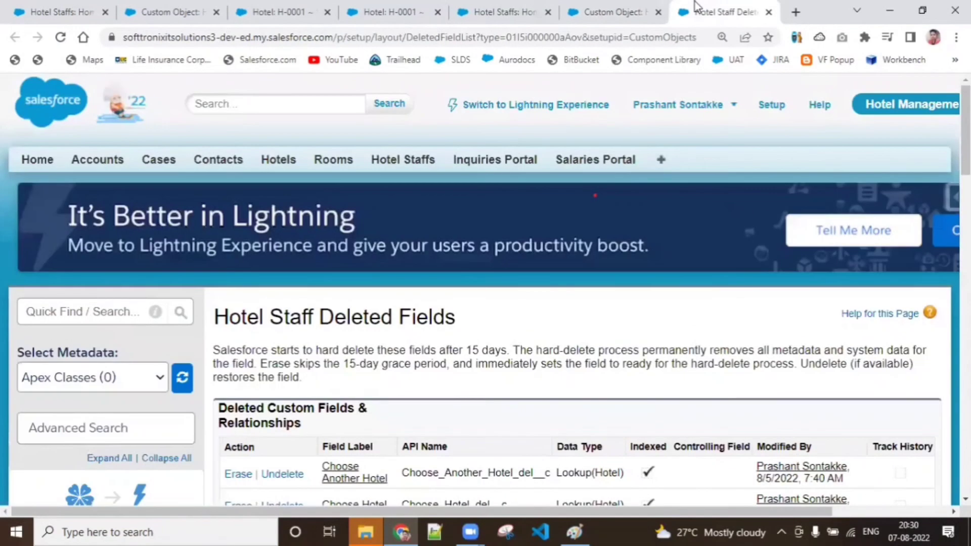
- Permanently erase the deleted Choose Another Hotel lookup field from Hotel Staff's deleted fields and confirm the erasure
scroll(520, 319, down, 3)
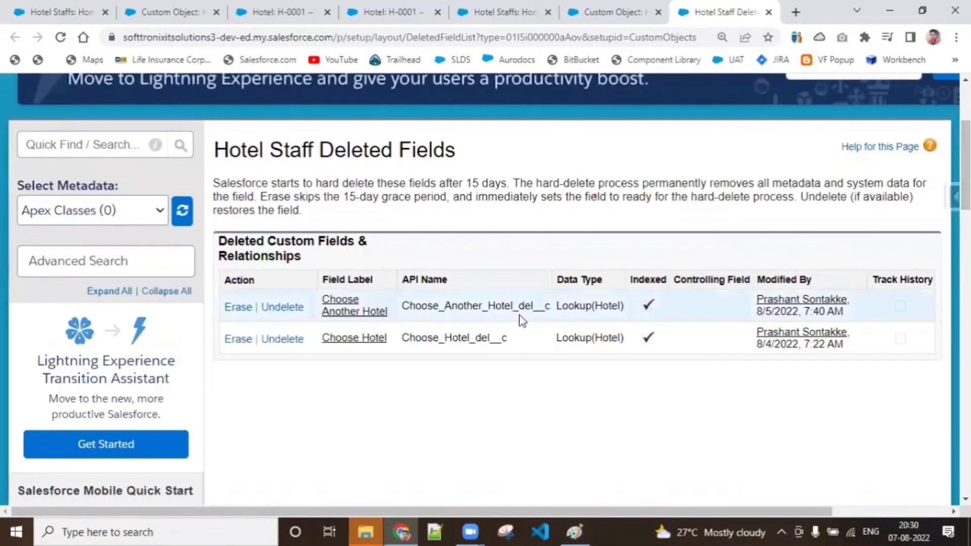
click(243, 308)
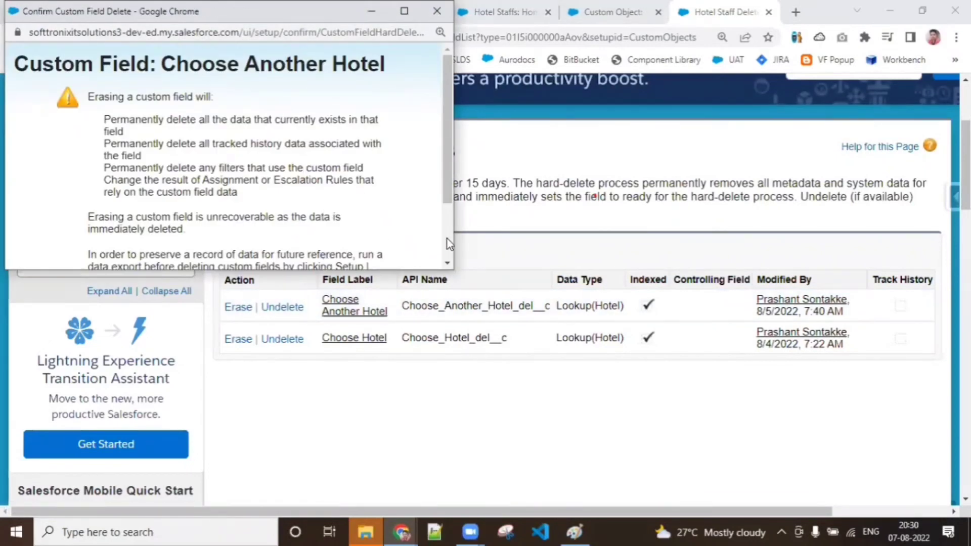
scroll(440, 240, down, 2)
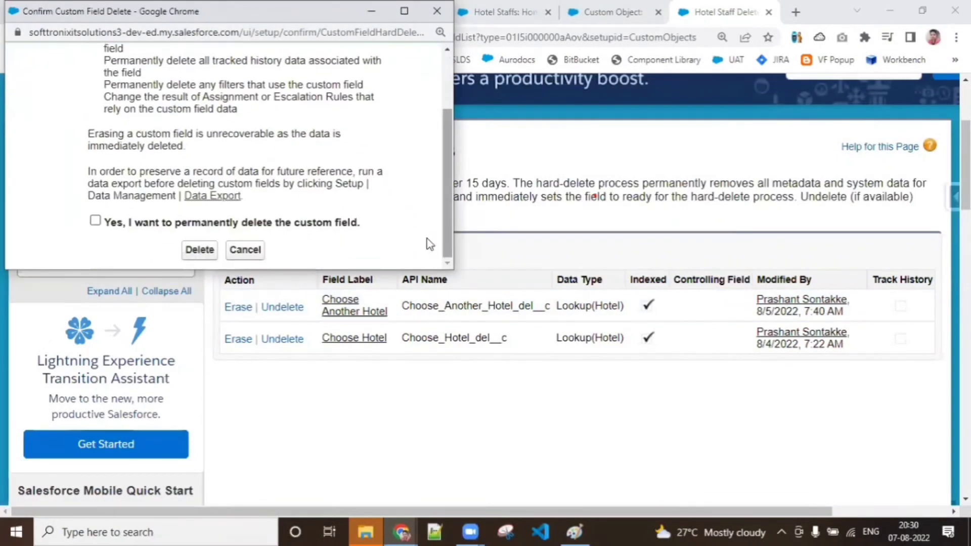
click(198, 250)
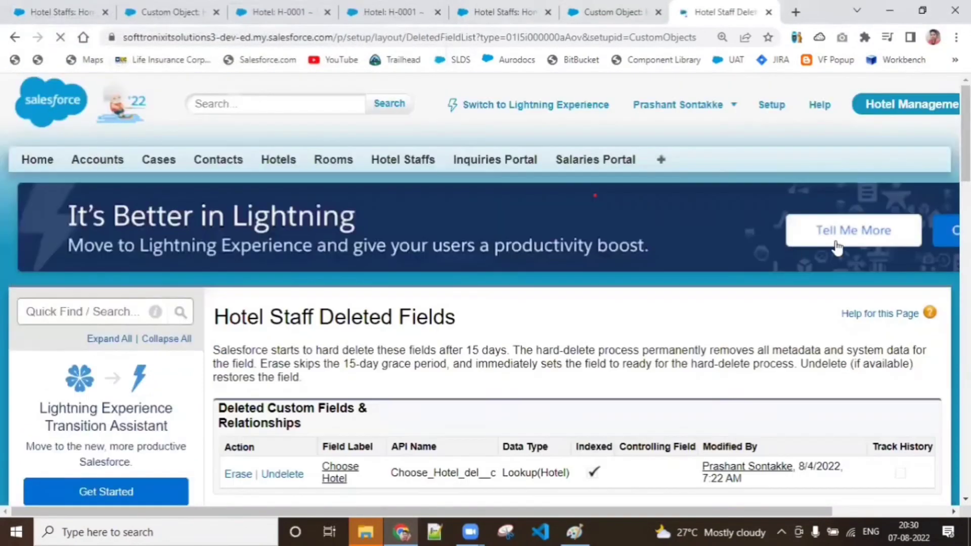
- Permanently erase the deleted Choose Hotel lookup field from Hotel Staff's deleted fields and confirm the erasure
scroll(551, 160, down, 5)
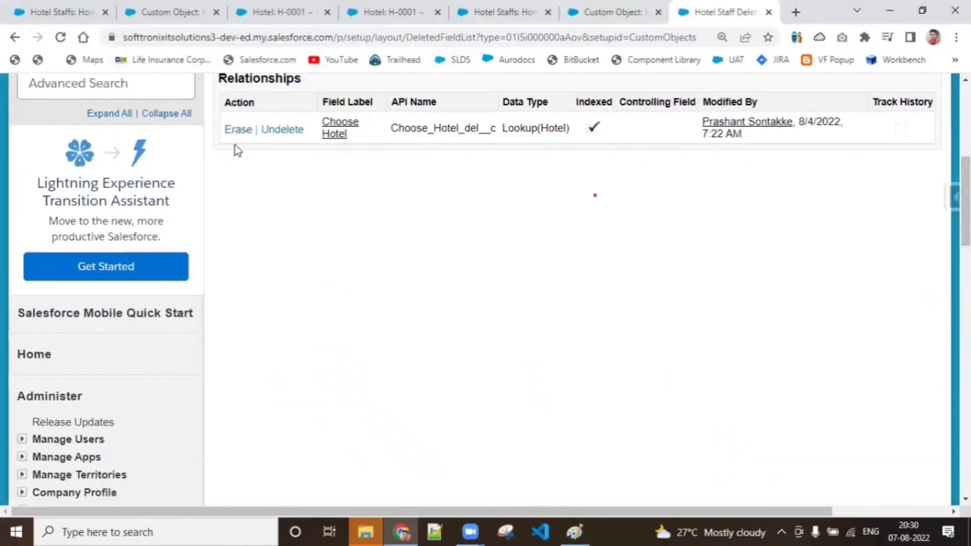
click(238, 130)
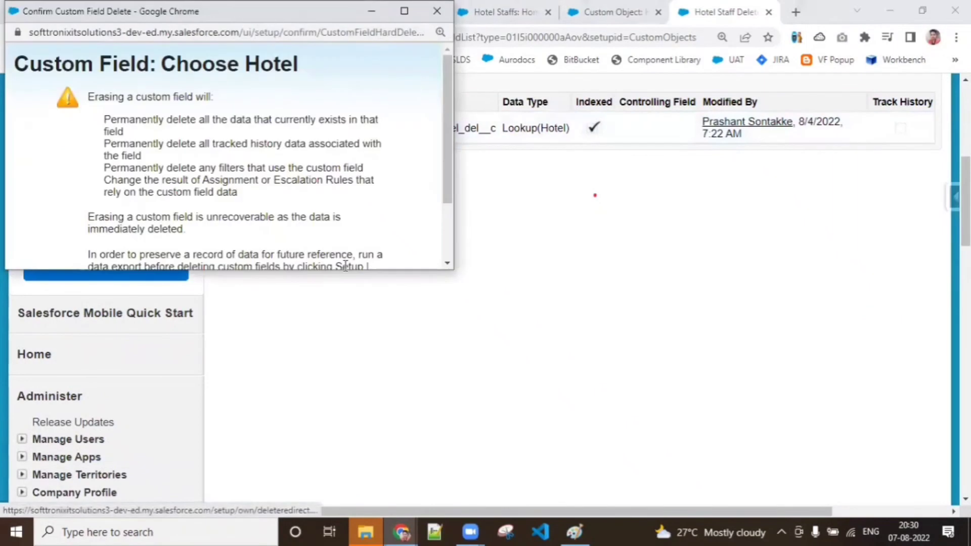
scroll(450, 258, down, 3)
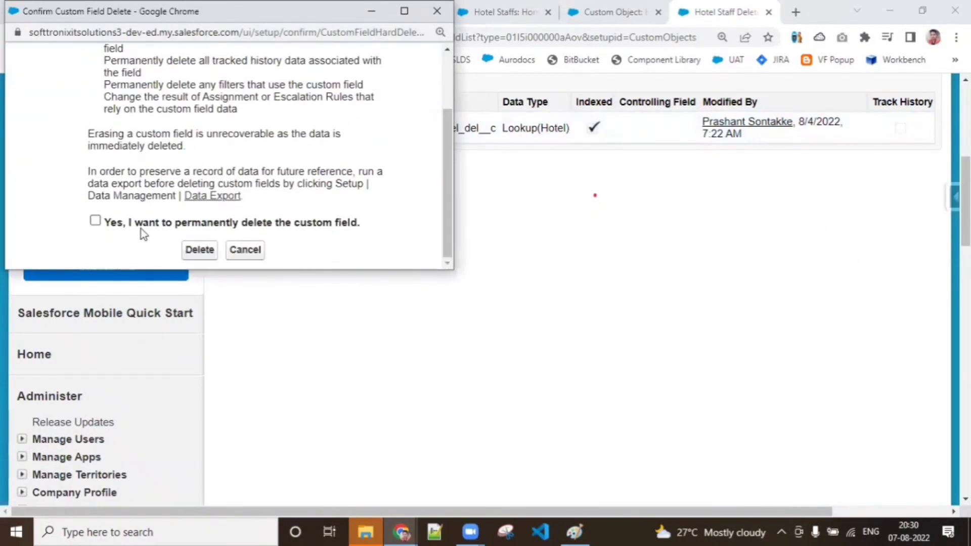
click(200, 248)
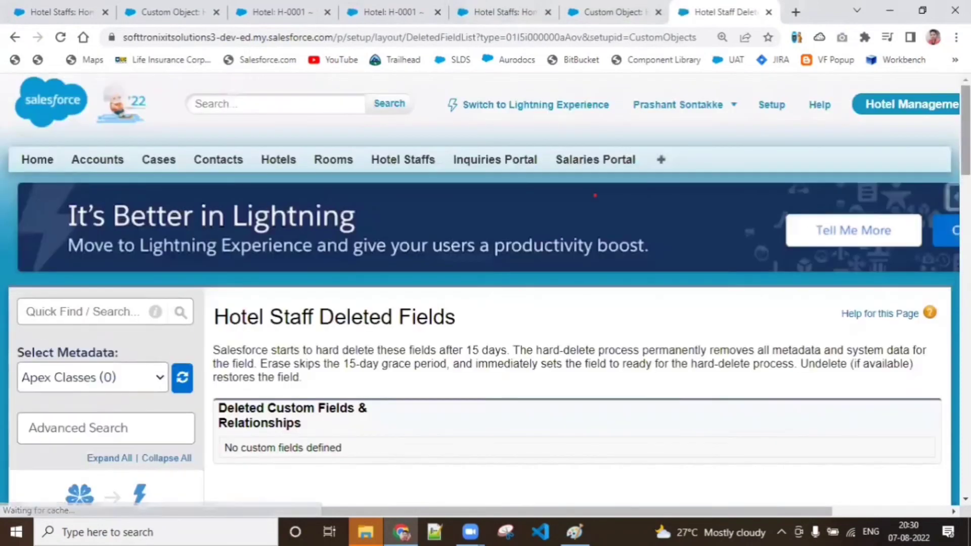
- Return to Hotel Staff's object definition and locate the Choose Hotel master-detail field among its custom fields
click(597, 7)
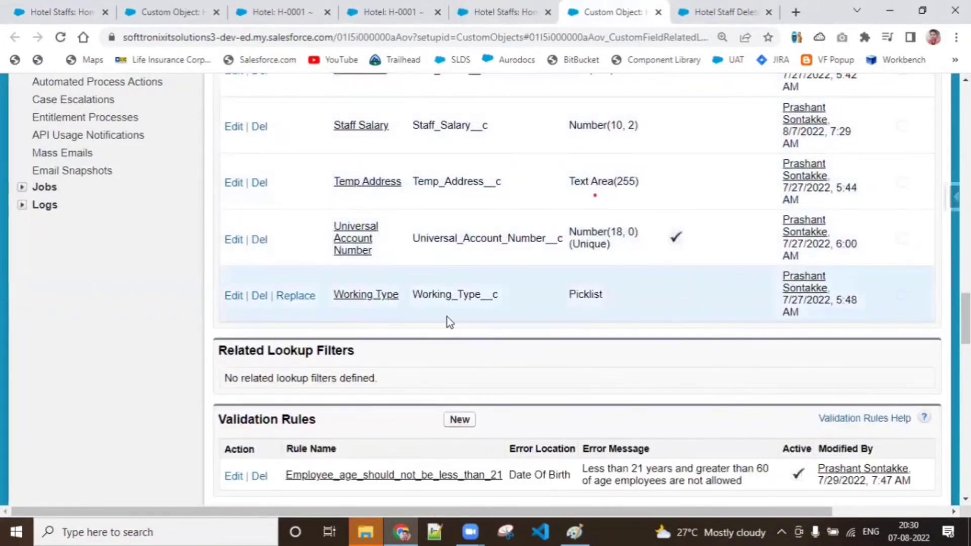
scroll(596, 195, up, 8)
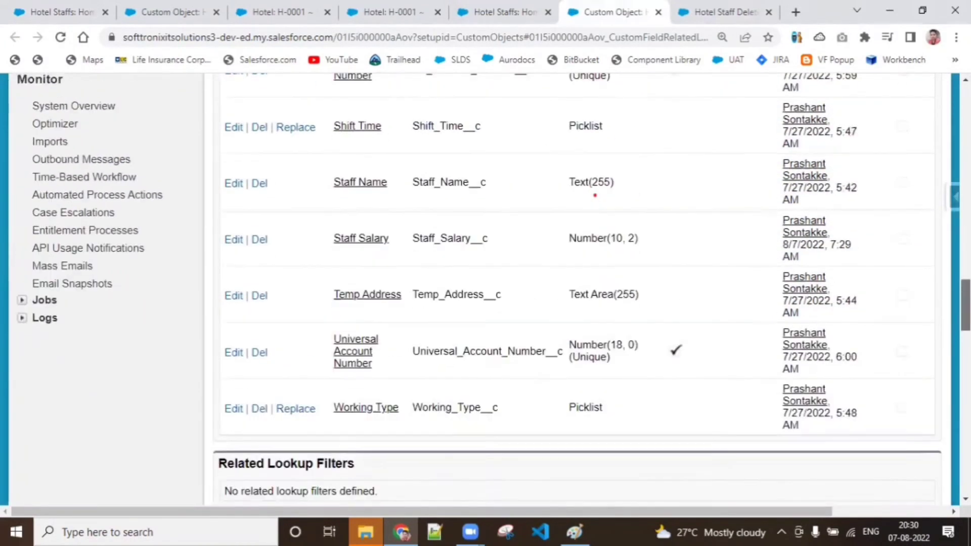
scroll(773, 248, up, 8)
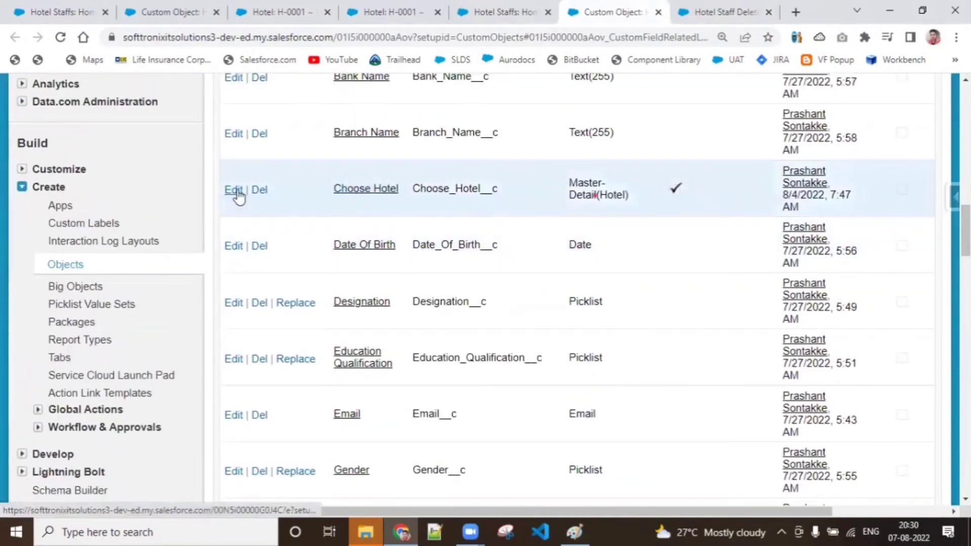
- Open and dismiss the deletion confirmation for Choose Hotel, and examine Hotel Staff's object limits
click(260, 192)
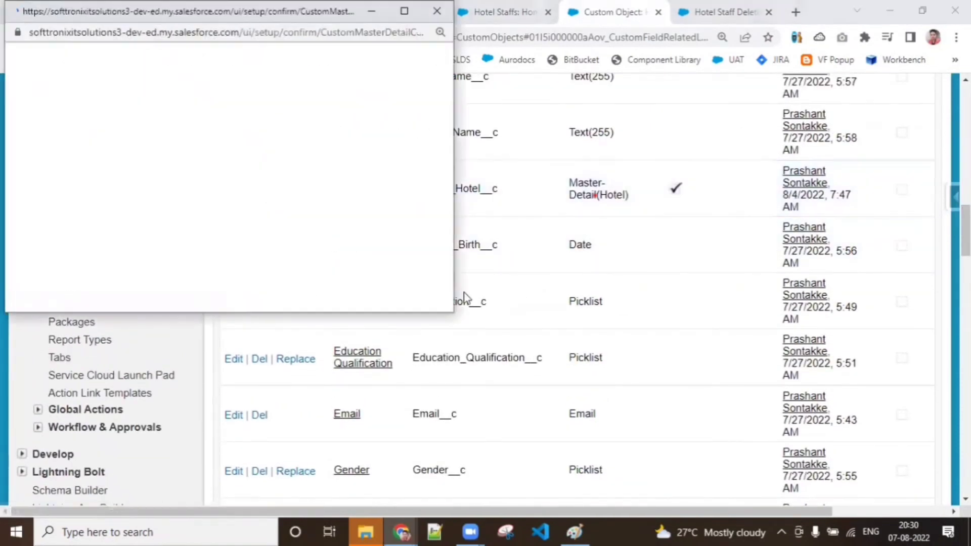
click(437, 11)
scroll(595, 194, down, 15)
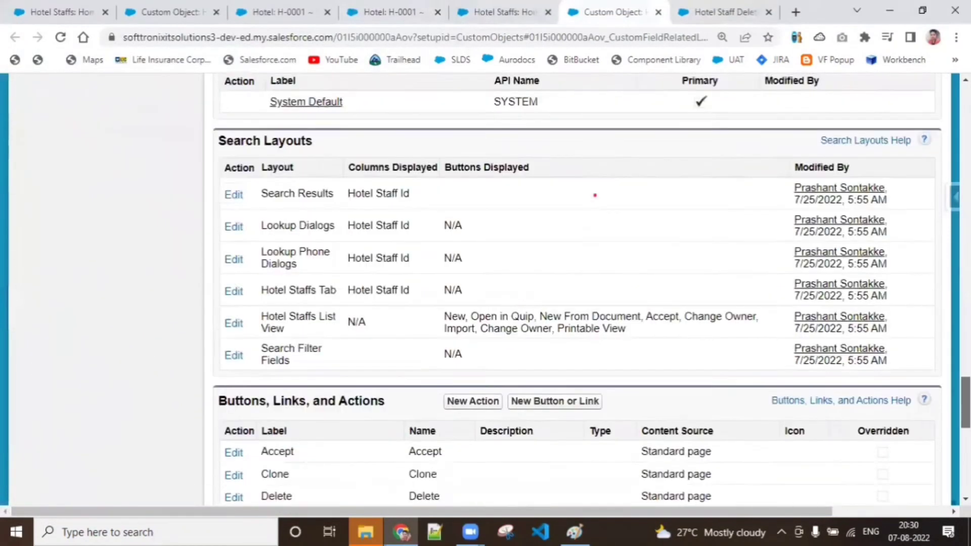
scroll(595, 195, down, 5)
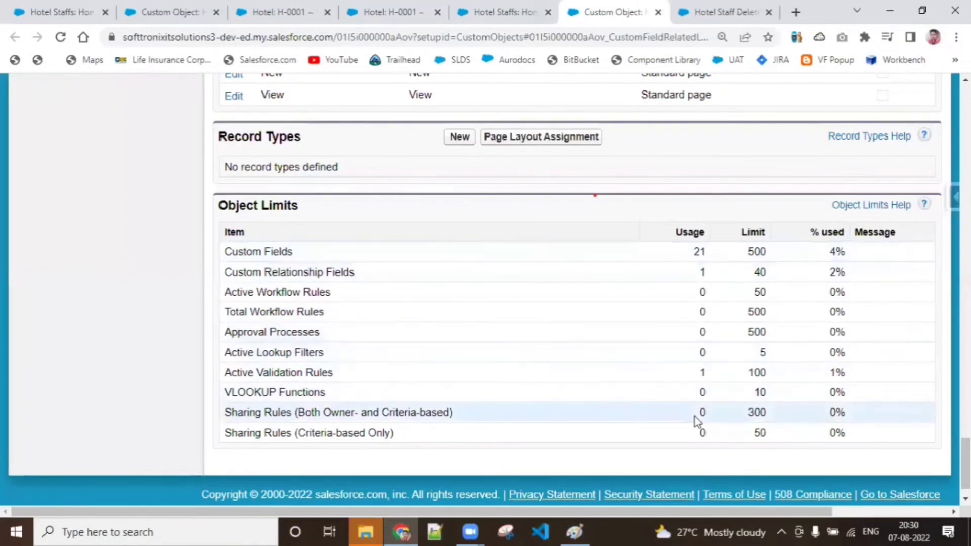
scroll(595, 195, up, 15)
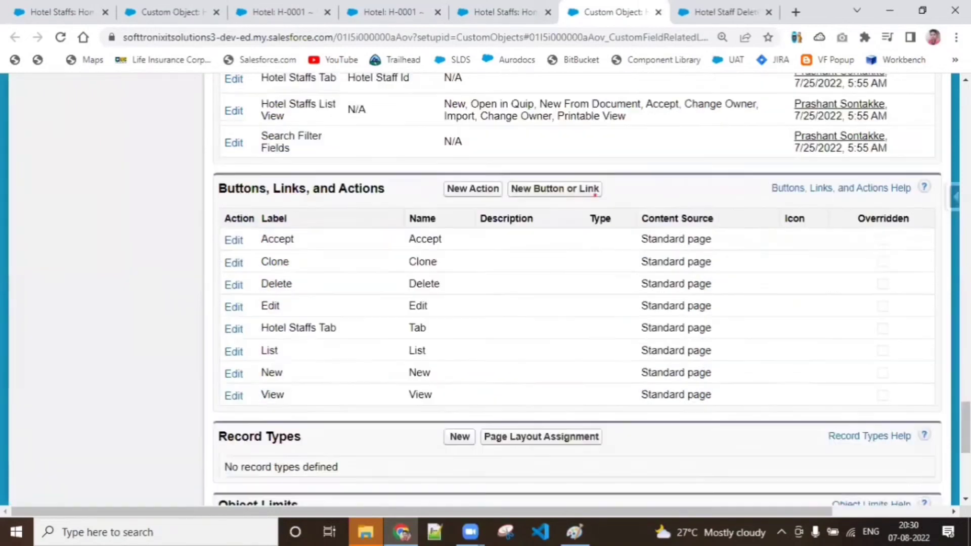
scroll(595, 196, up, 12)
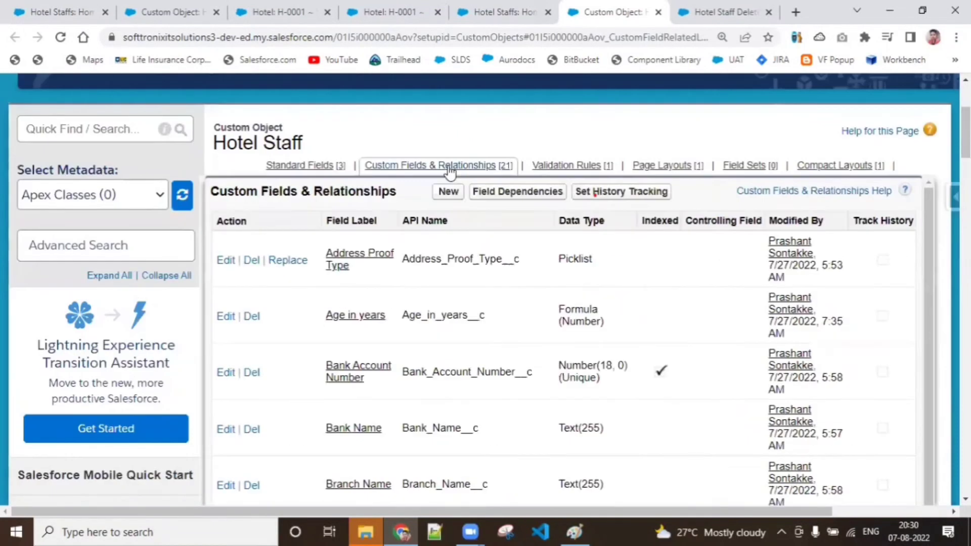
- Delete the Choose Hotel master-detail relationship from Hotel Staff's custom fields and confirm the deletion
click(493, 167)
scroll(491, 96, down, 6)
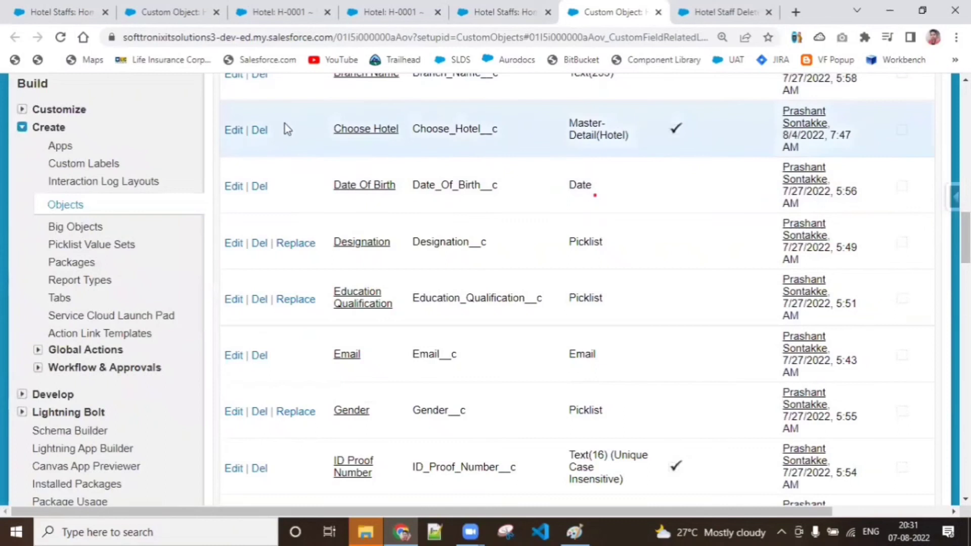
click(259, 130)
drag(451, 205, 451, 276)
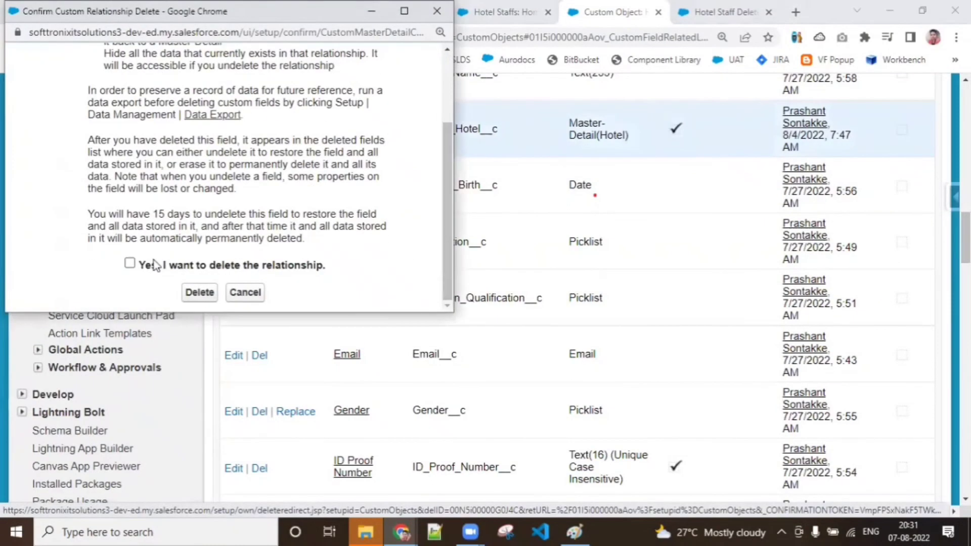
click(130, 264)
click(195, 294)
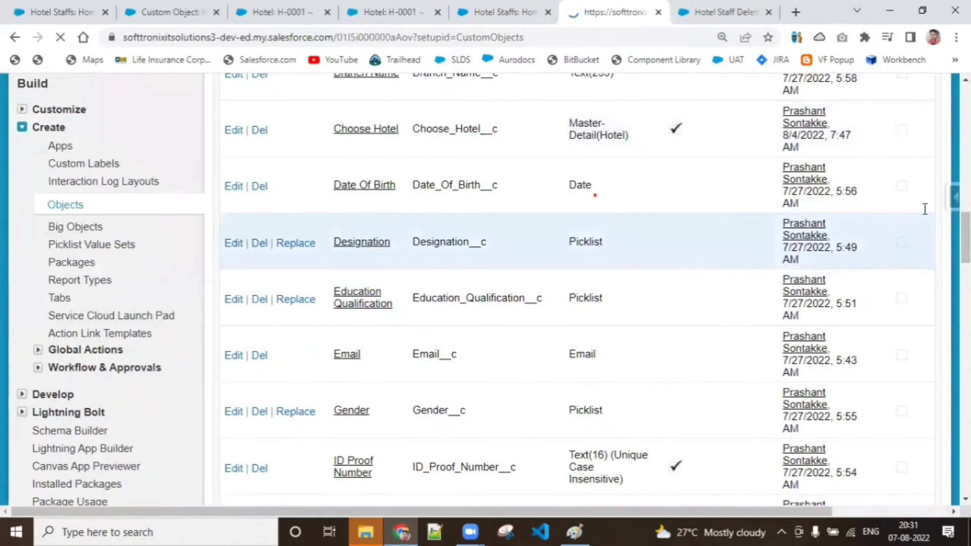
- Open the Age in years field from Hotel Staff's custom fields and examine its formula definition
scroll(596, 196, down, 10)
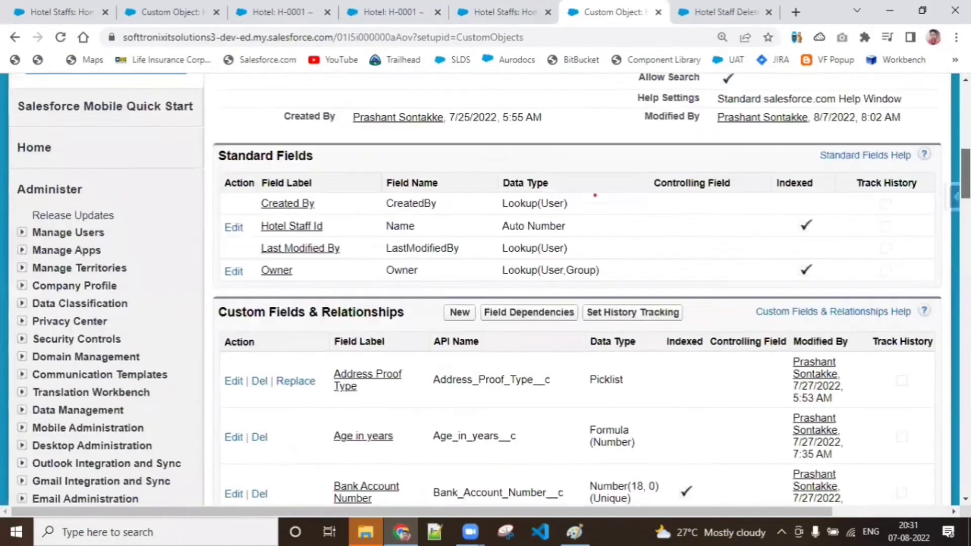
scroll(596, 195, up, 5)
scroll(595, 195, down, 7)
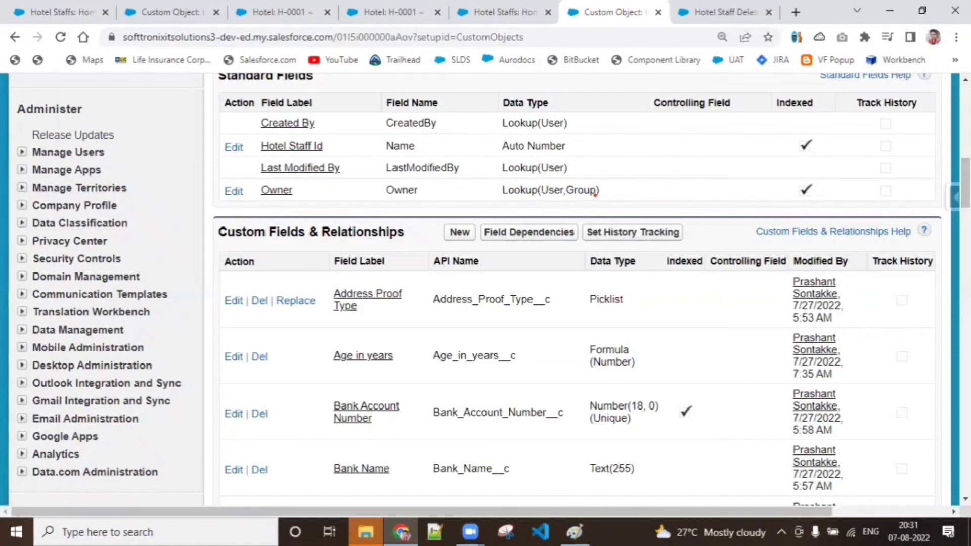
scroll(596, 194, down, 5)
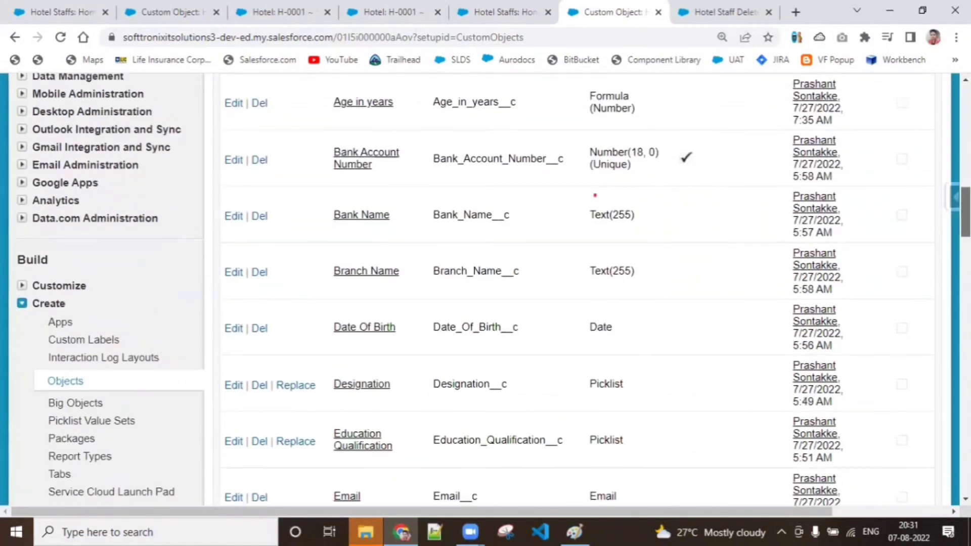
click(381, 102)
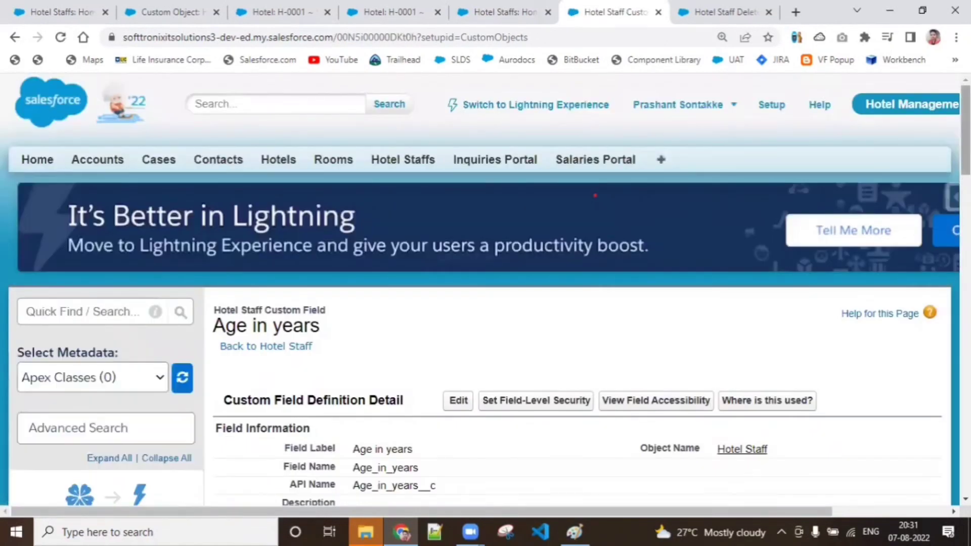
scroll(595, 196, down, 5)
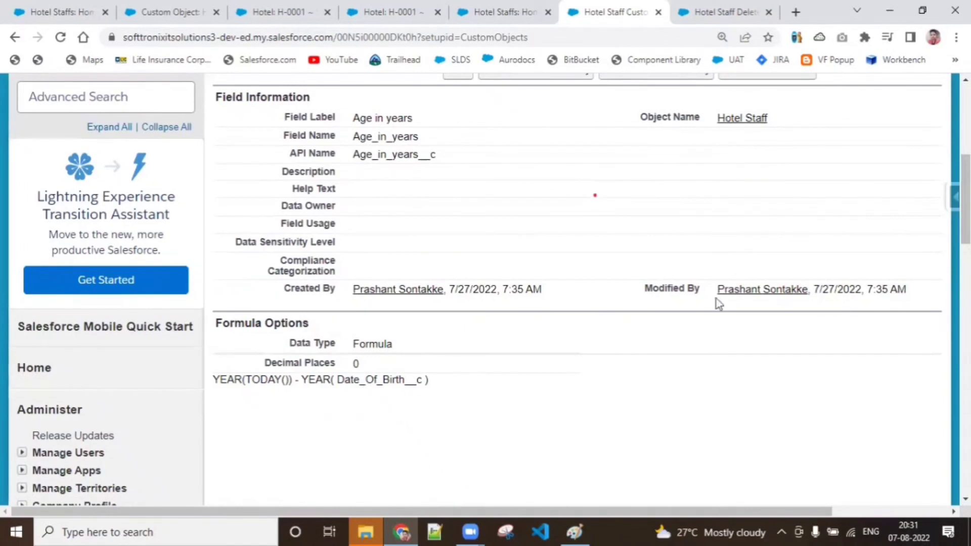
scroll(966, 202, up, 3)
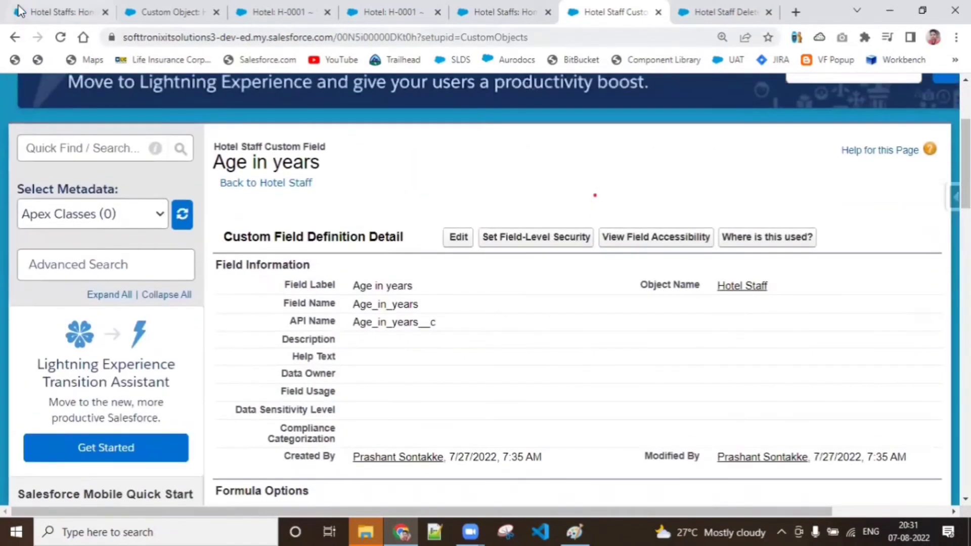
- Return to Hotel Staff's custom fields, then open and dismiss the deletion confirmation for Age in years
click(14, 36)
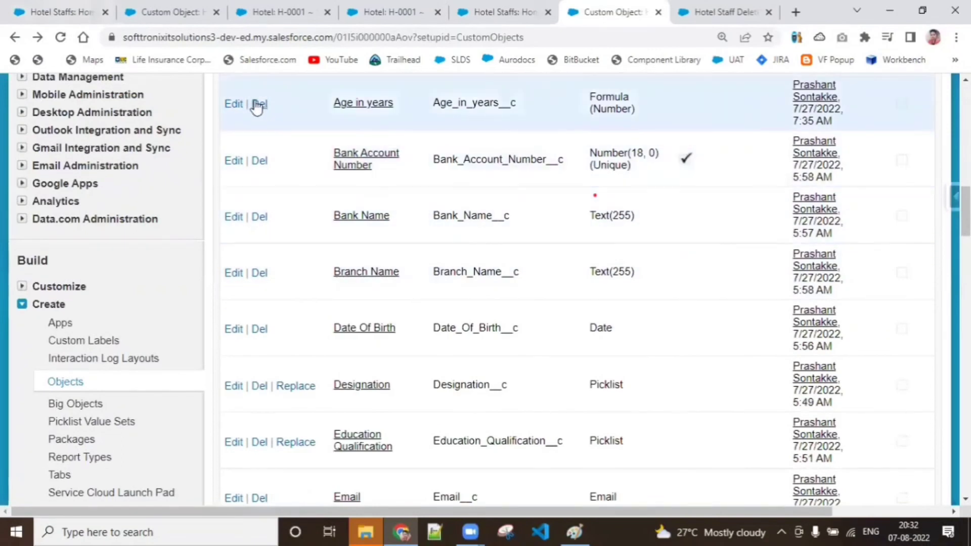
click(259, 104)
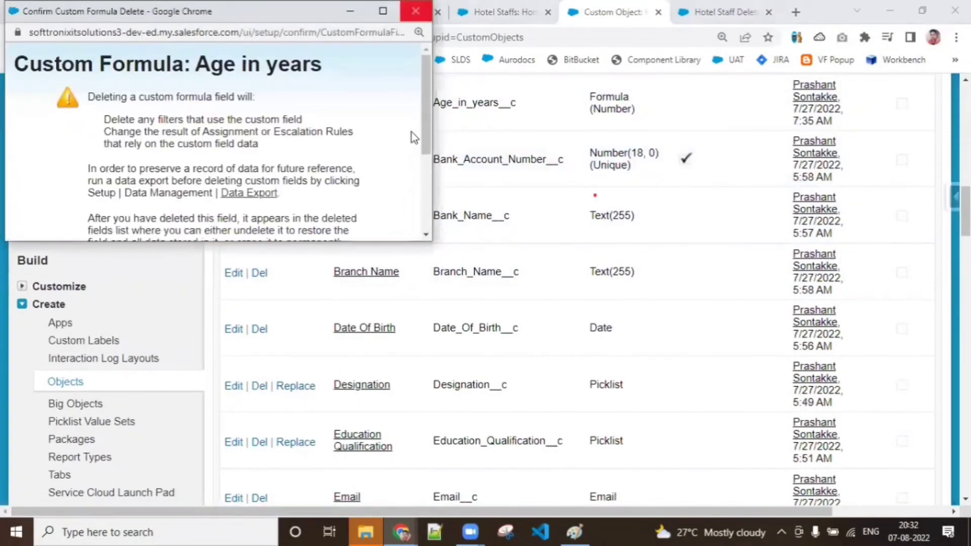
click(416, 11)
- Check where the Age in years field is used, and return to its field definition
scroll(577, 288, up, 3)
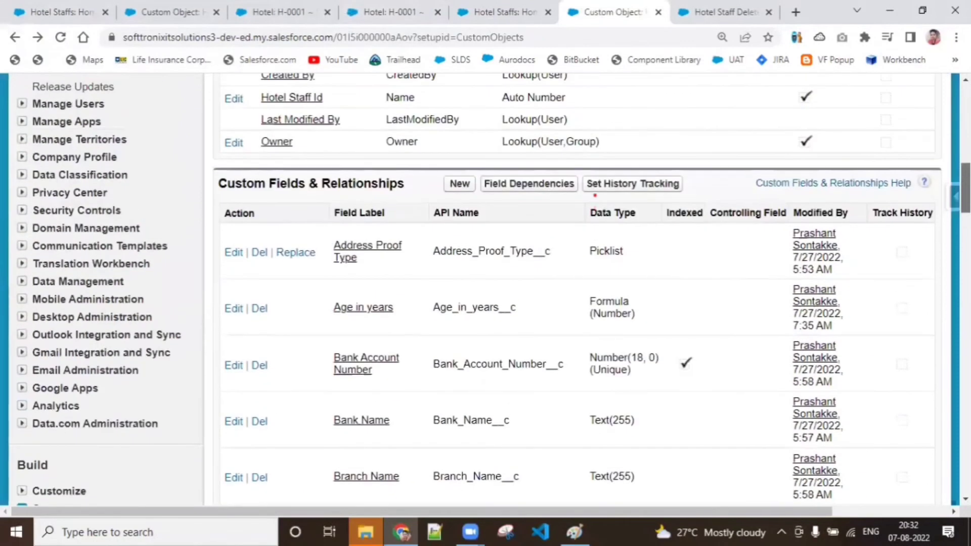
click(373, 308)
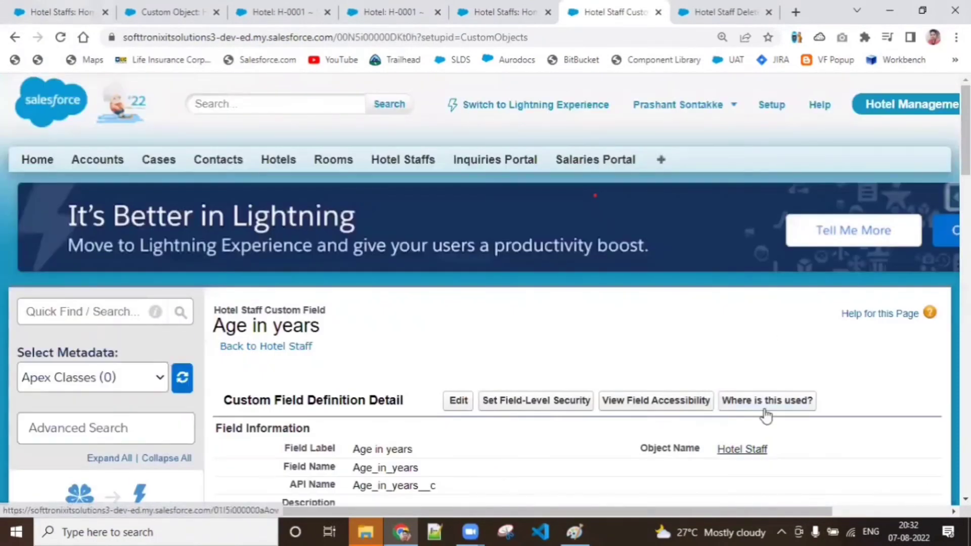
click(765, 408)
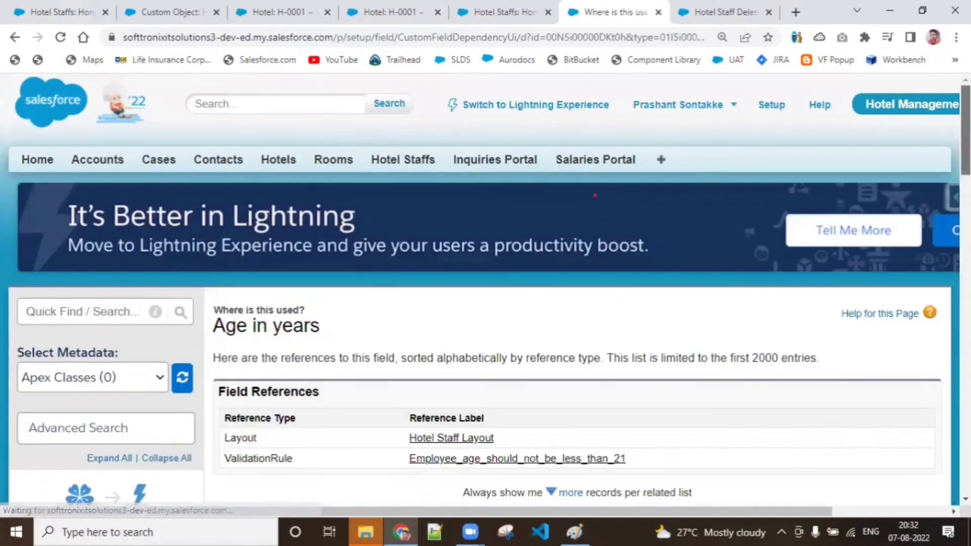
scroll(670, 237, down, 2)
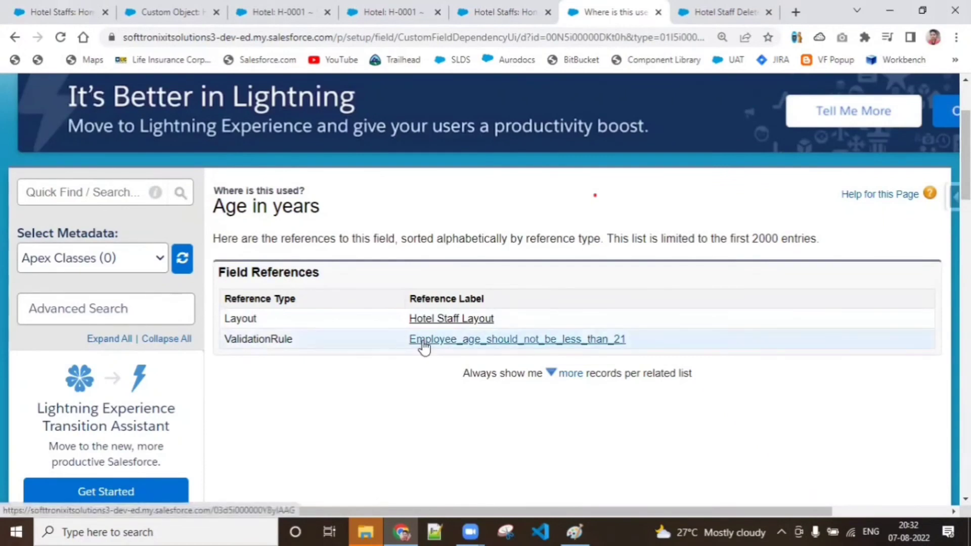
click(16, 38)
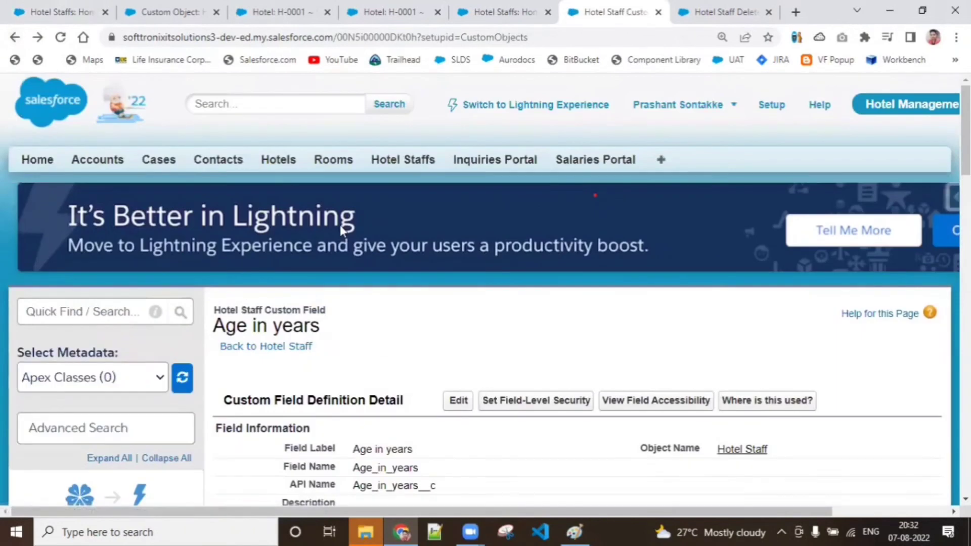
scroll(674, 367, down, 4)
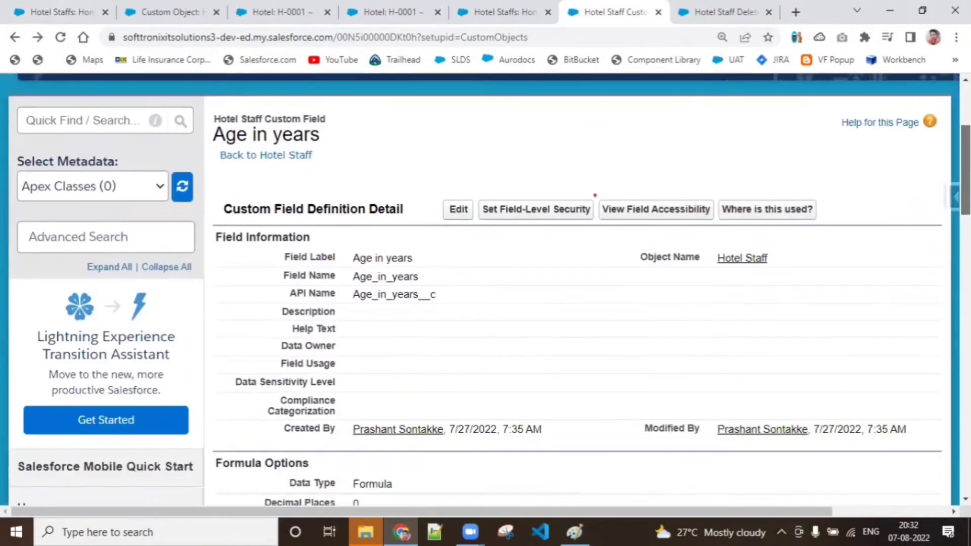
drag(965, 179, 923, 44)
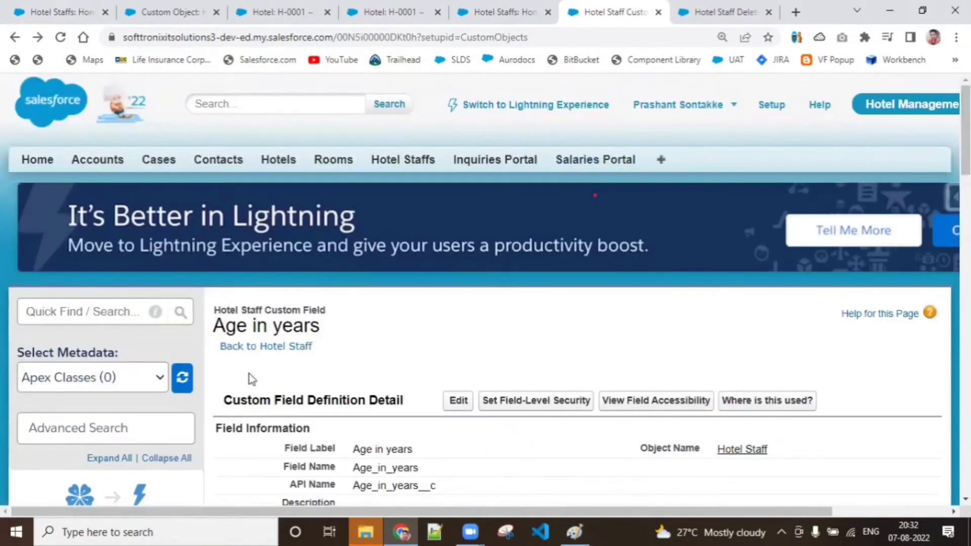
- Return to Hotel Staff's custom fields, open the Date Of Birth field and check where it is used
click(253, 347)
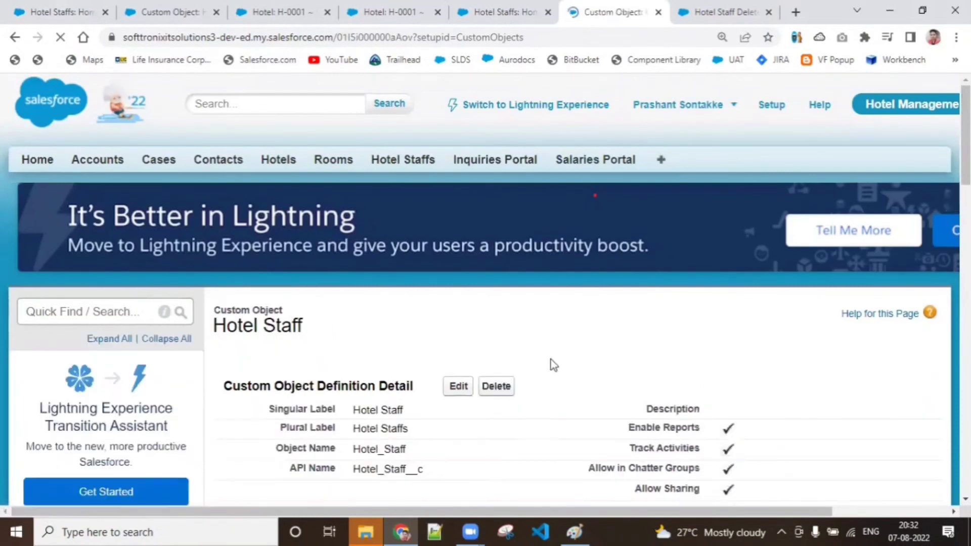
scroll(595, 195, down, 15)
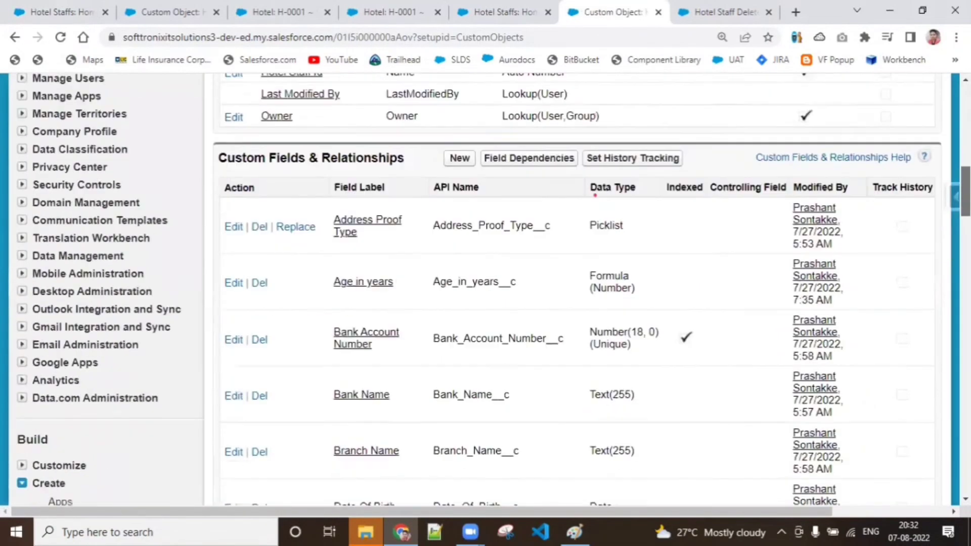
scroll(595, 195, down, 3)
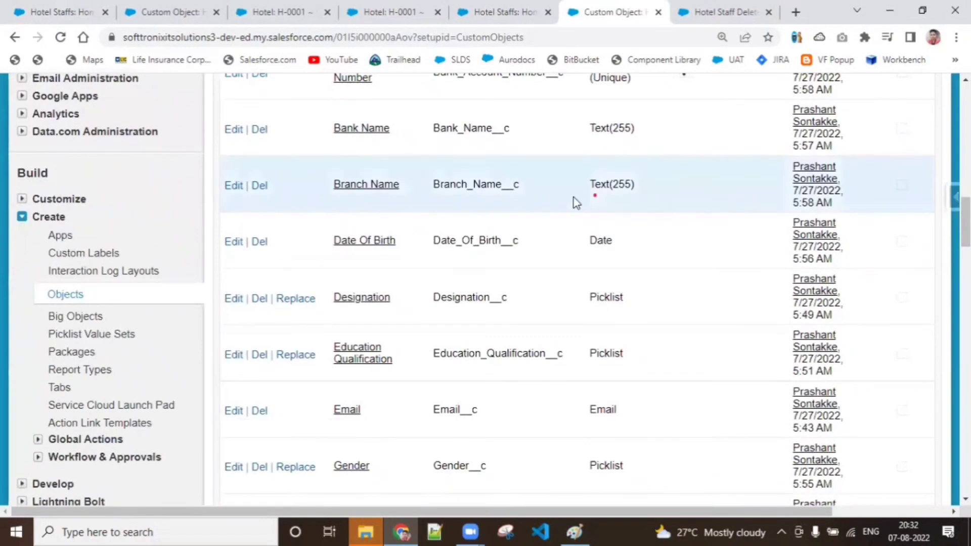
click(363, 242)
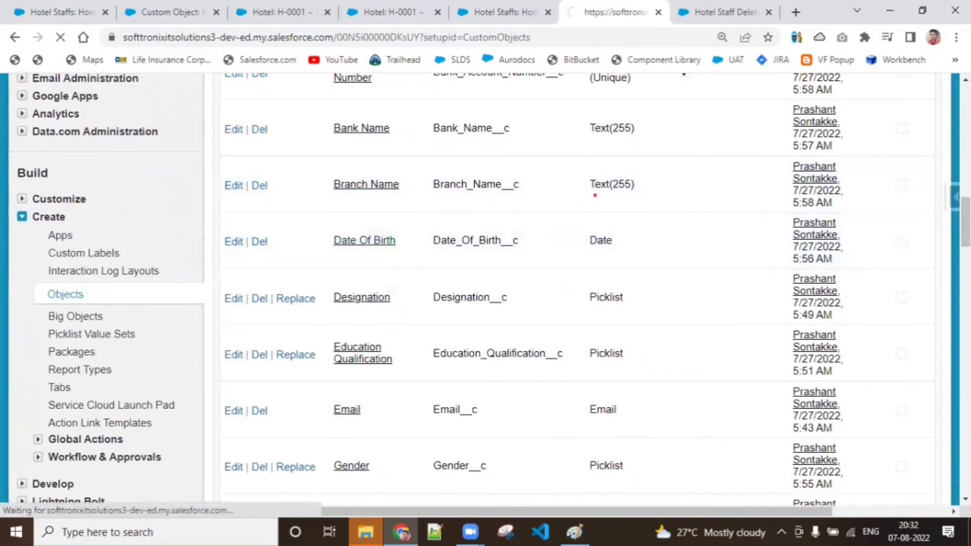
scroll(782, 203, down, 3)
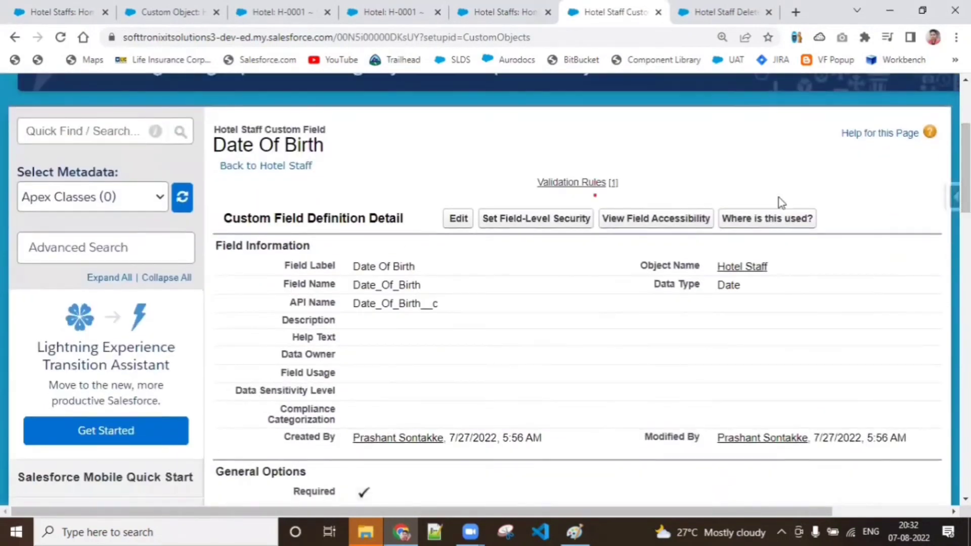
click(779, 221)
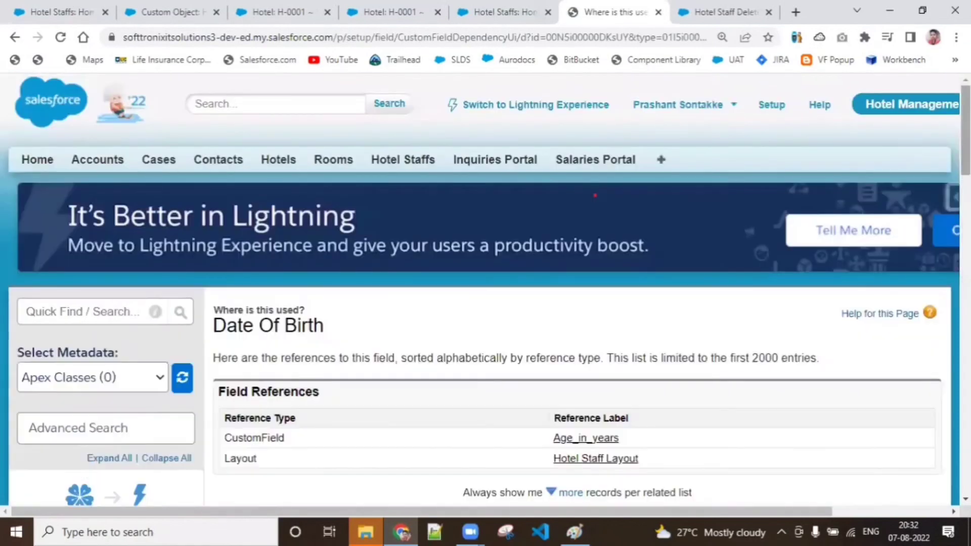
scroll(906, 155, down, 3)
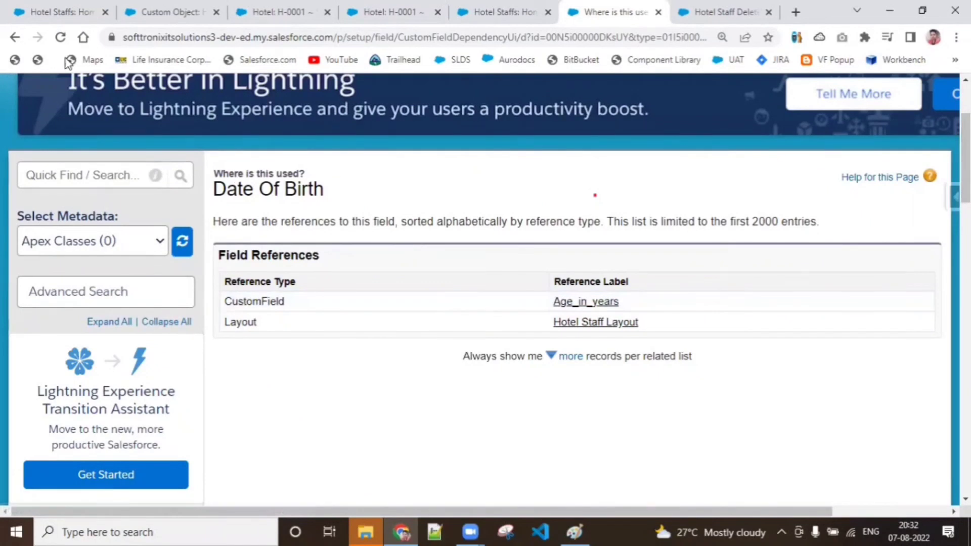
- Examine the validation rules on Date Of Birth's field definition, and go back to Hotel Staff's custom fields
click(15, 37)
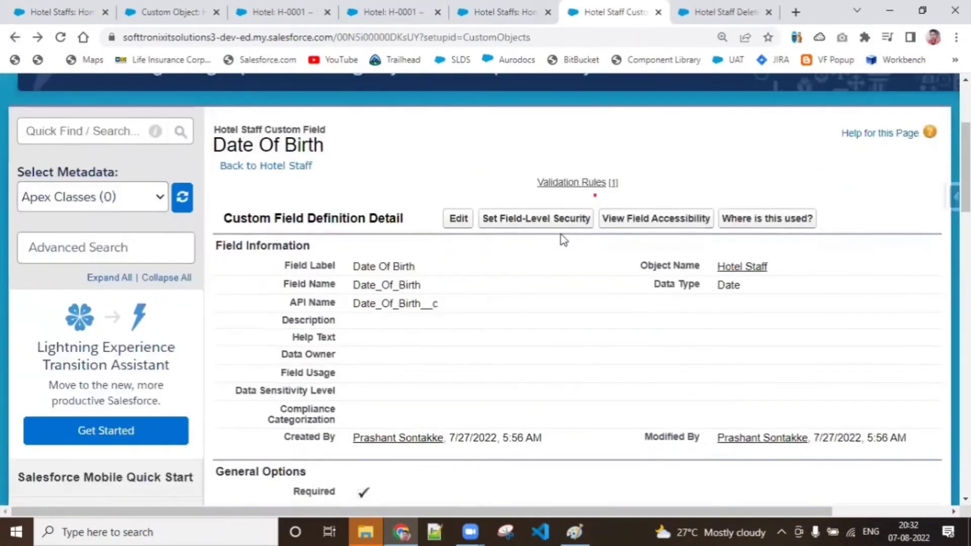
scroll(683, 136, down, 3)
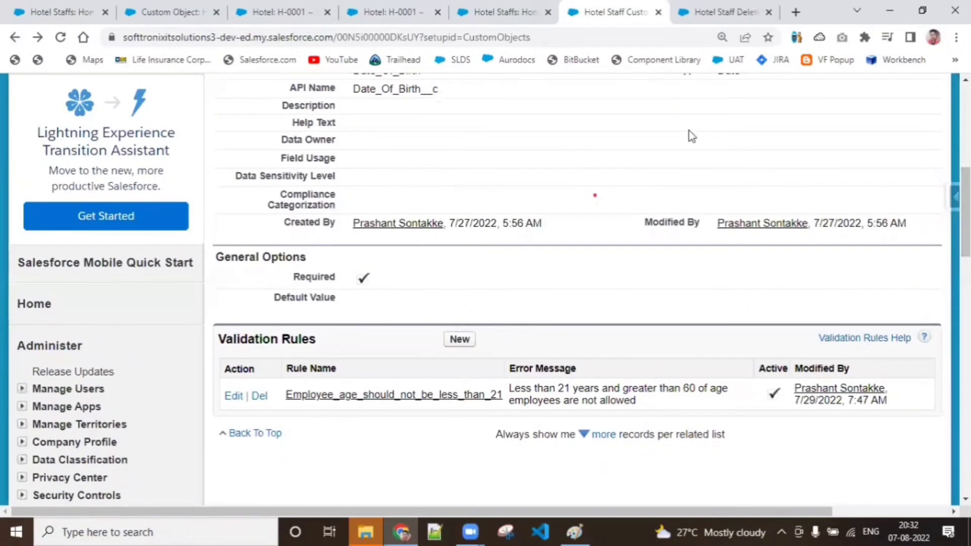
click(15, 38)
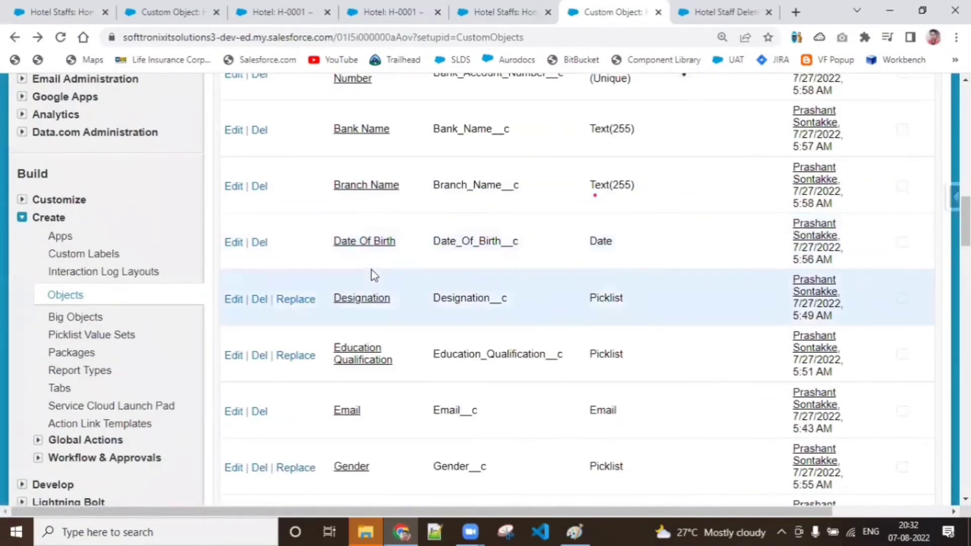
- Try to delete the Date Of Birth custom field from Hotel Staff, confirming the deletion
click(260, 245)
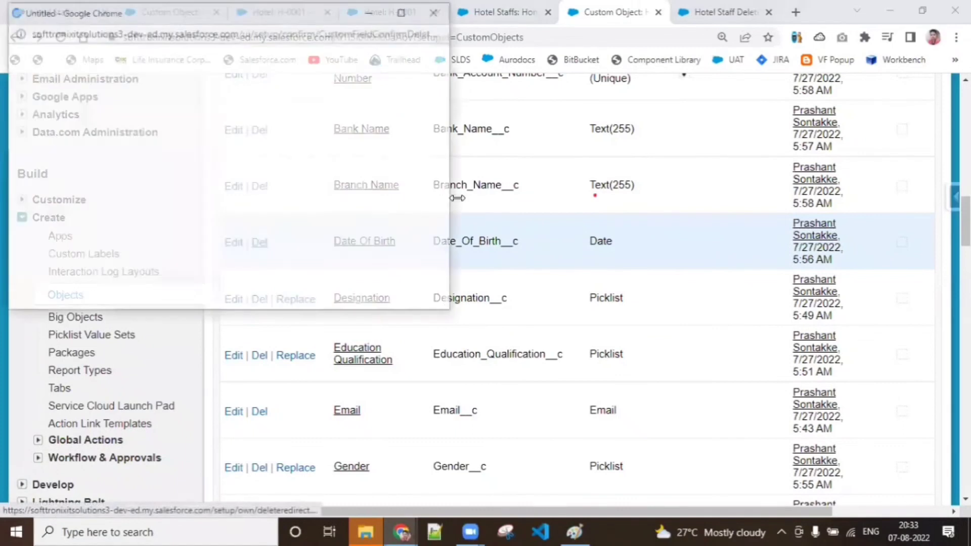
scroll(443, 245, down, 2)
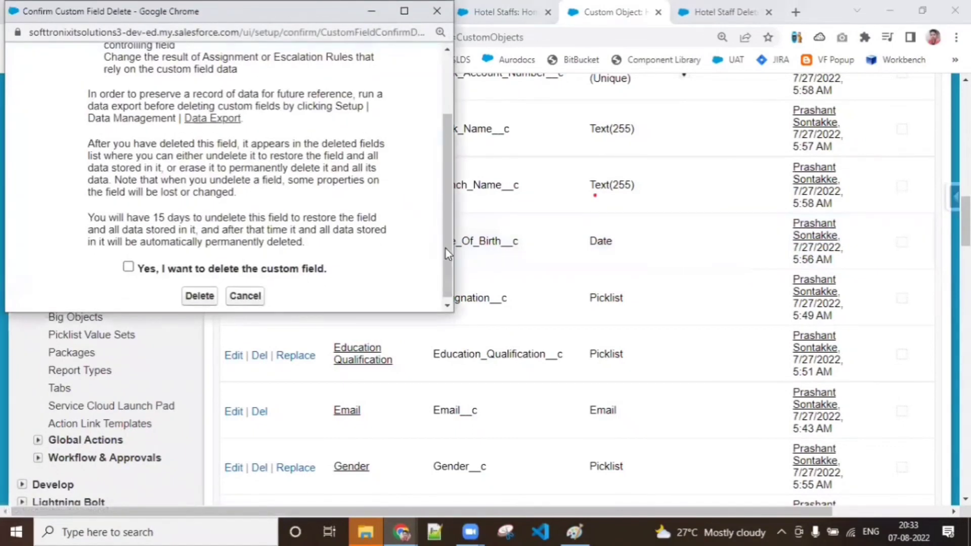
click(128, 263)
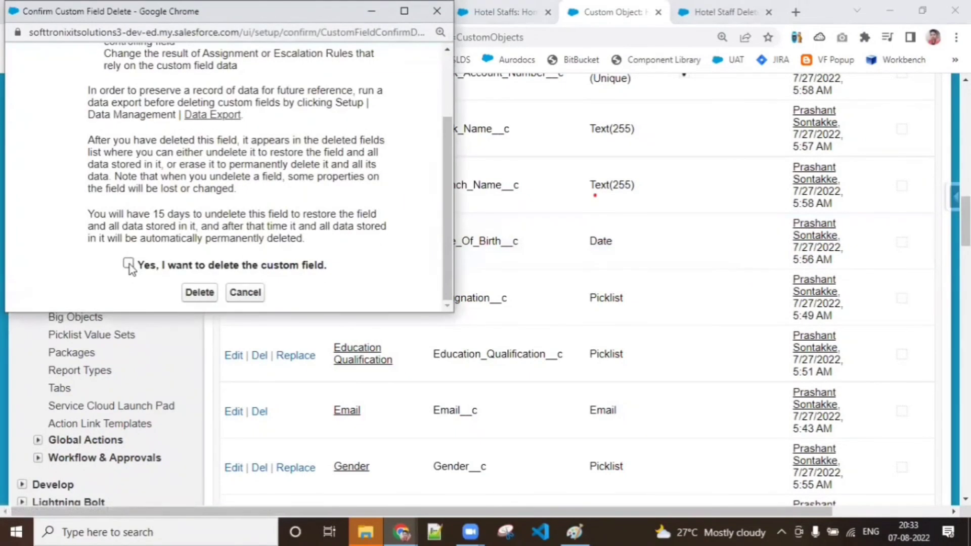
click(198, 292)
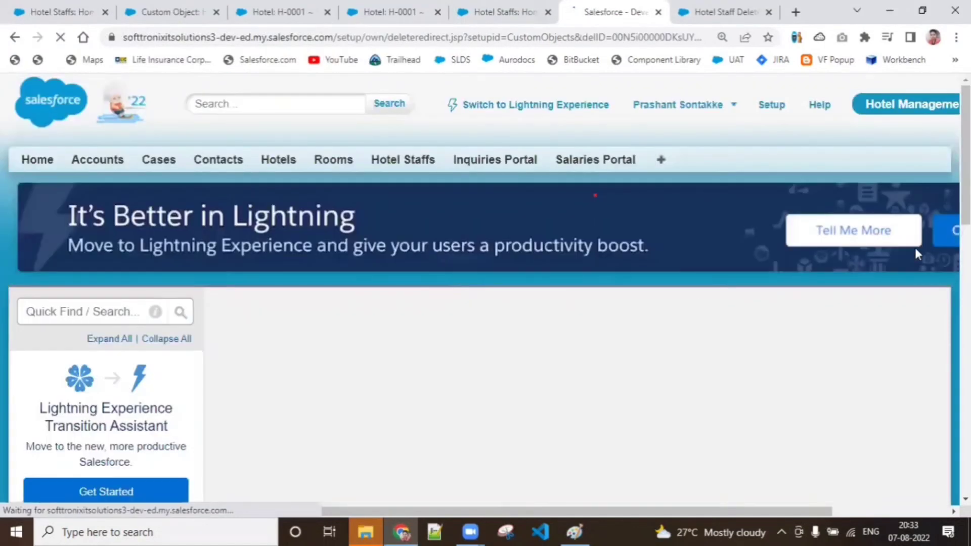
scroll(942, 167, down, 3)
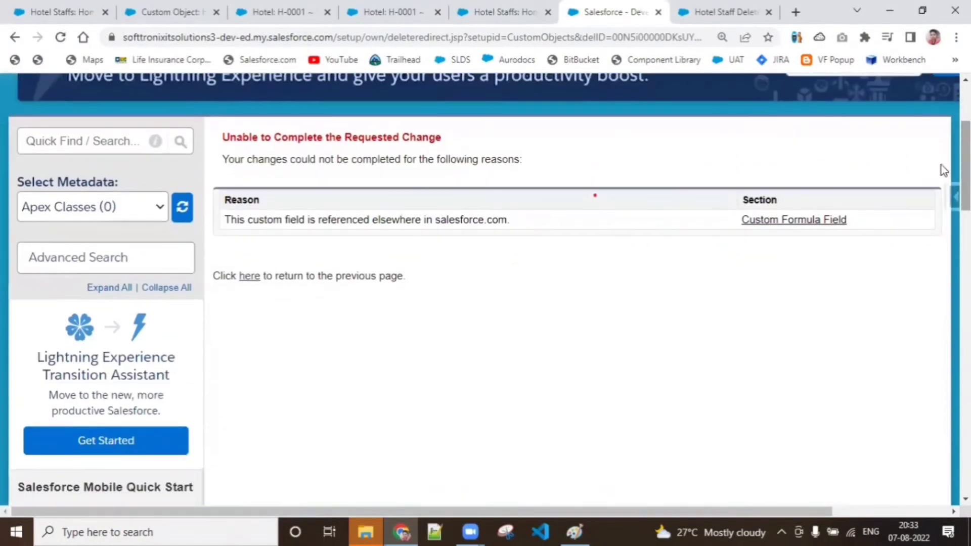
- Open the custom formula field that references Date Of Birth and examine its formula
click(809, 225)
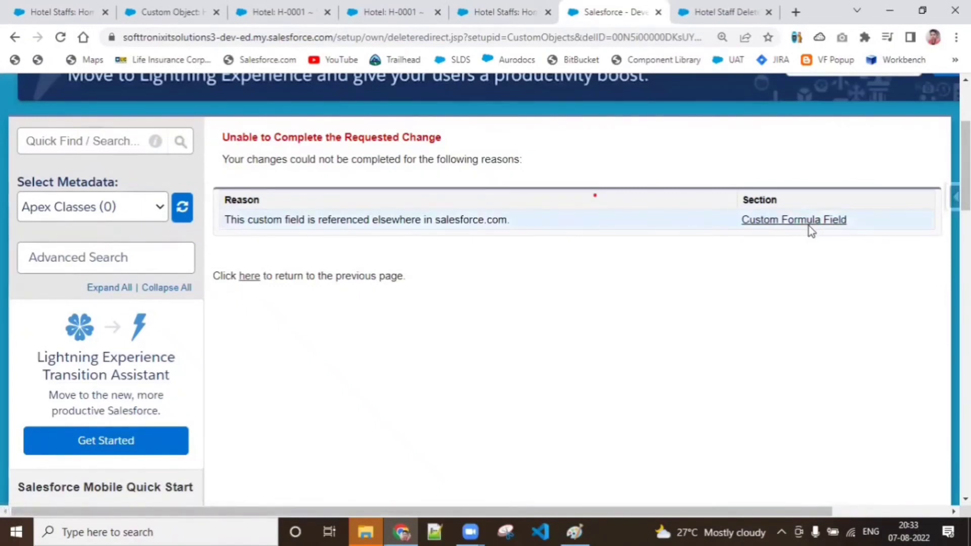
click(809, 226)
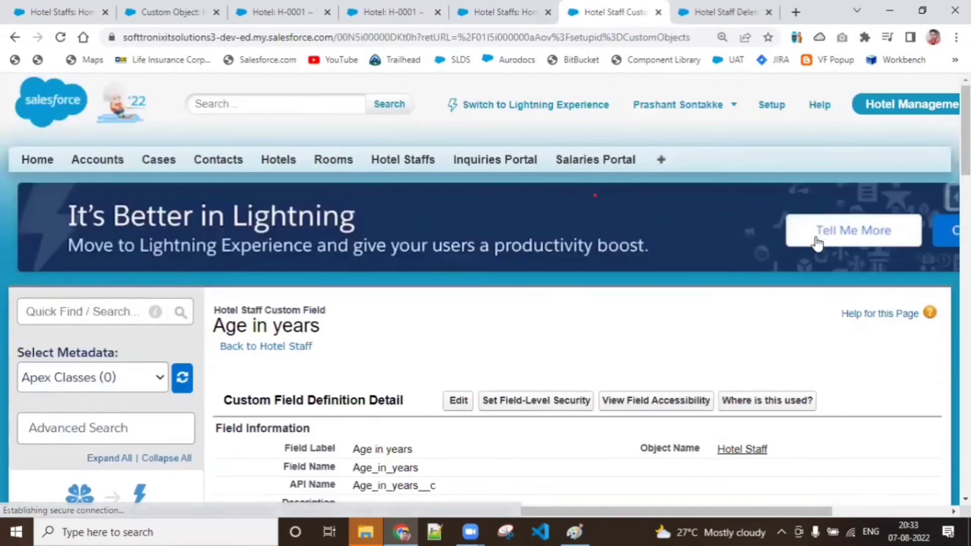
scroll(613, 267, down, 6)
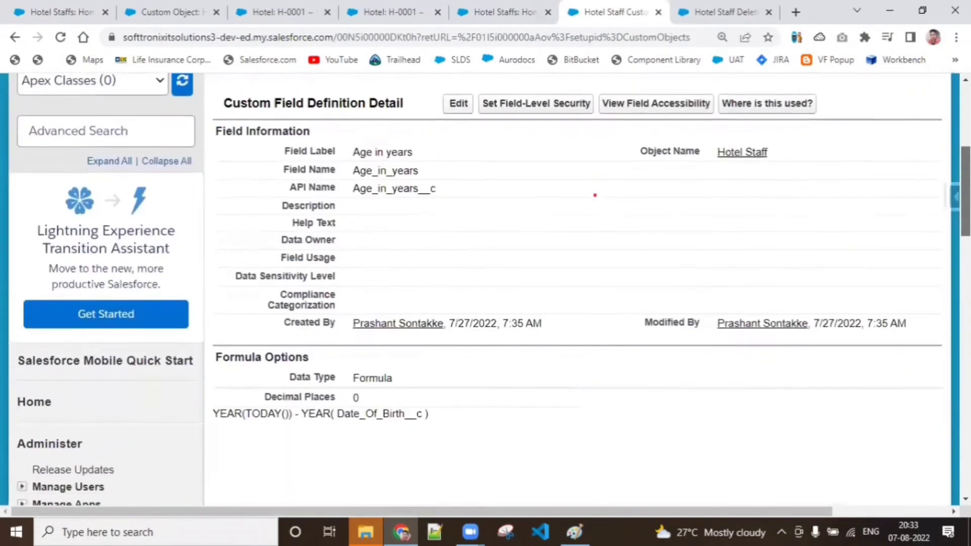